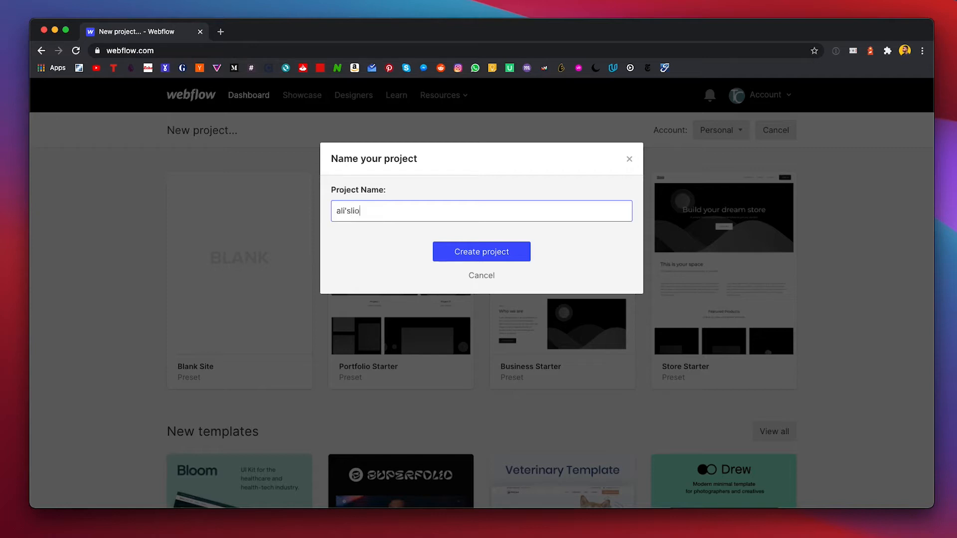
Step: Name the new project "ali'slinktreesite" and create it
type("linkt")
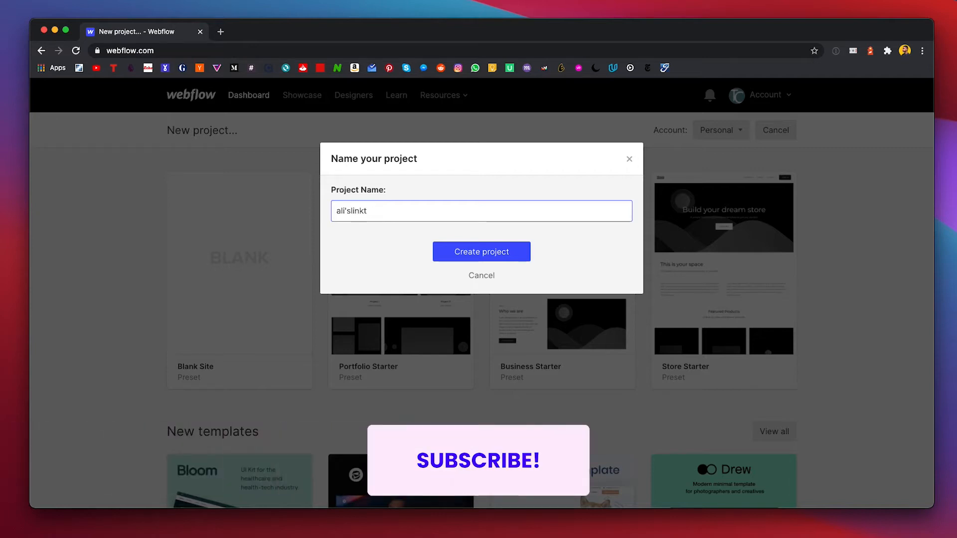
key("BackSpace")
type("esite")
left_click(485, 252)
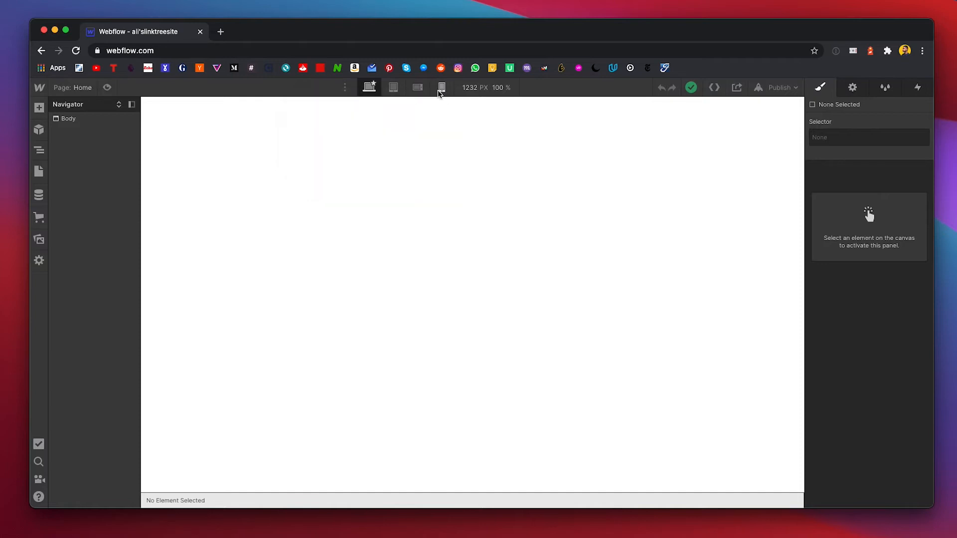
Step: Add a Navbar component to the top of the blank page body
left_click(39, 109)
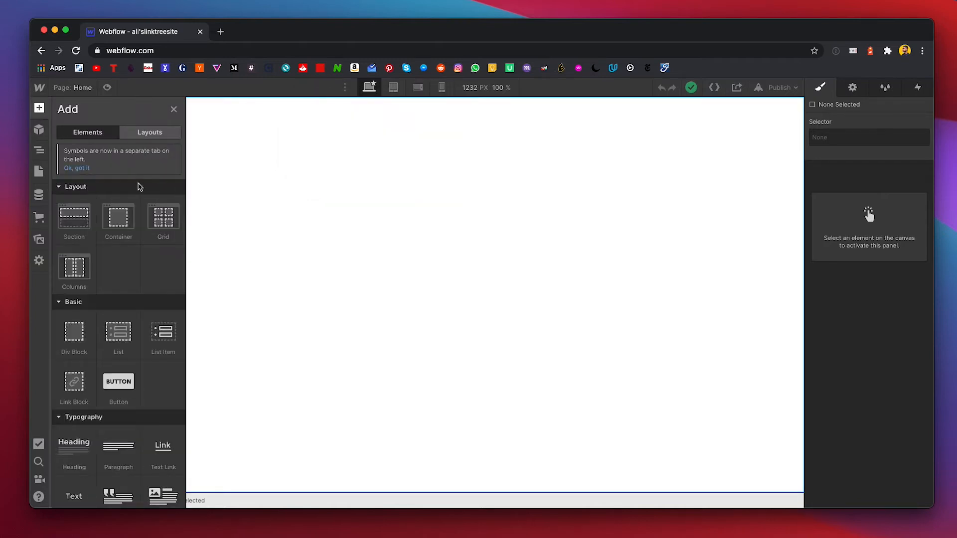
scroll(144, 187, "down", 3)
scroll(146, 188, "down", 10)
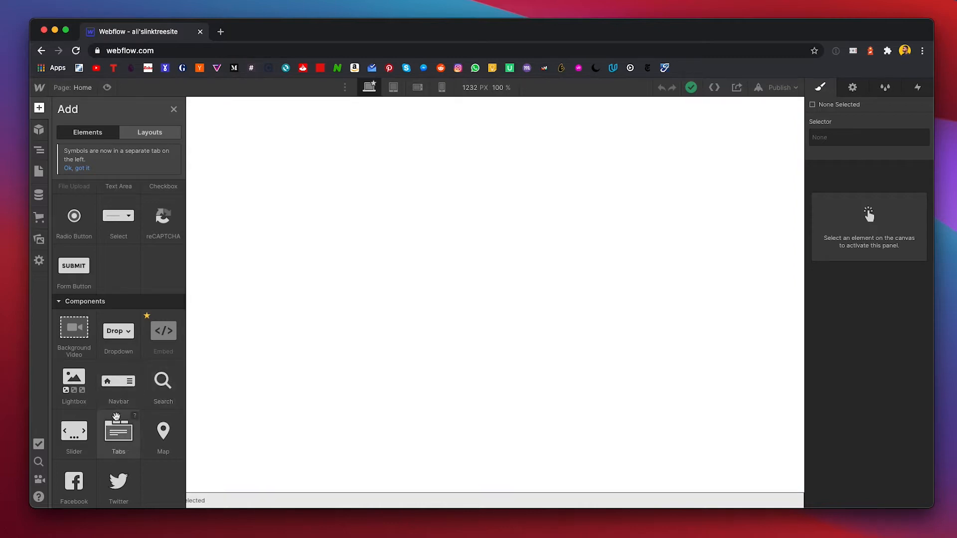
scroll(144, 413, "up", 5)
scroll(146, 414, "up", 3)
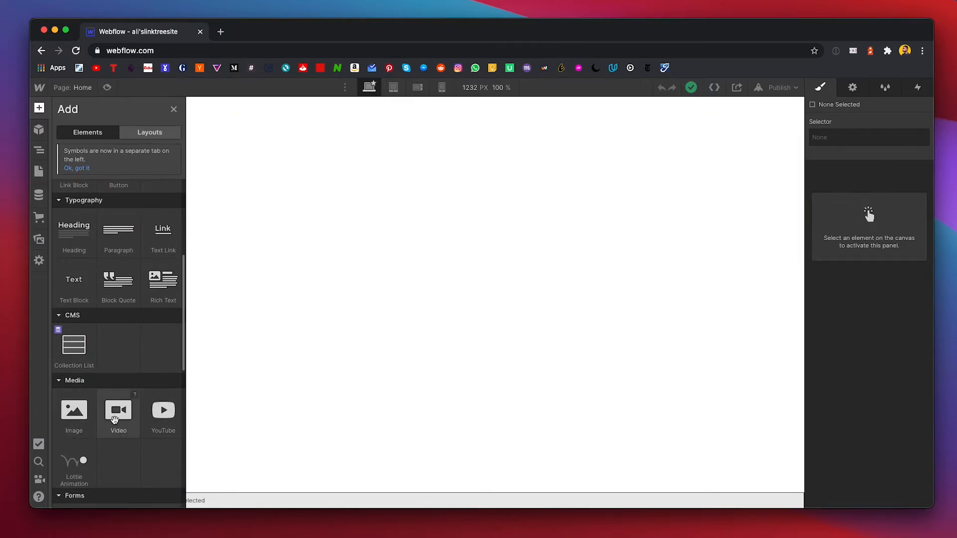
scroll(125, 380, "up", 4)
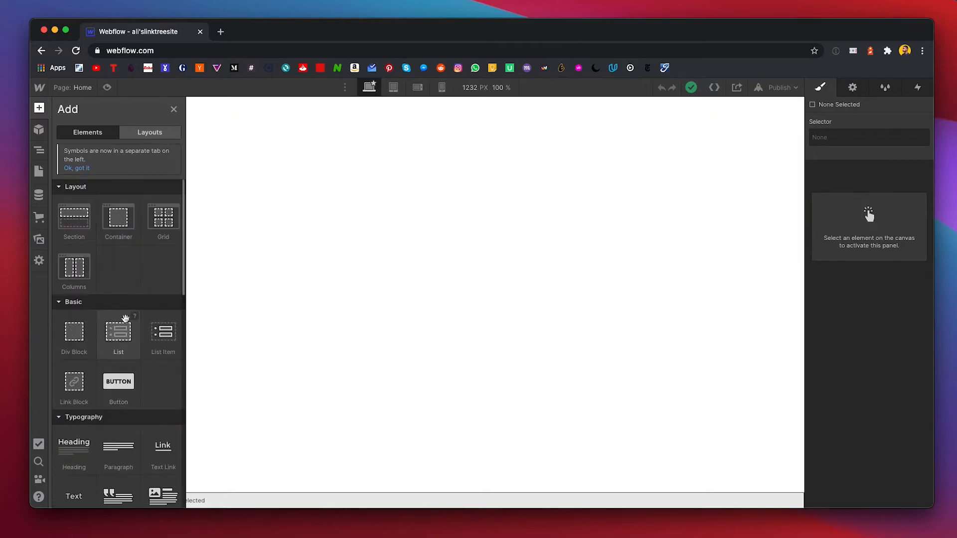
scroll(134, 329, "down", 12)
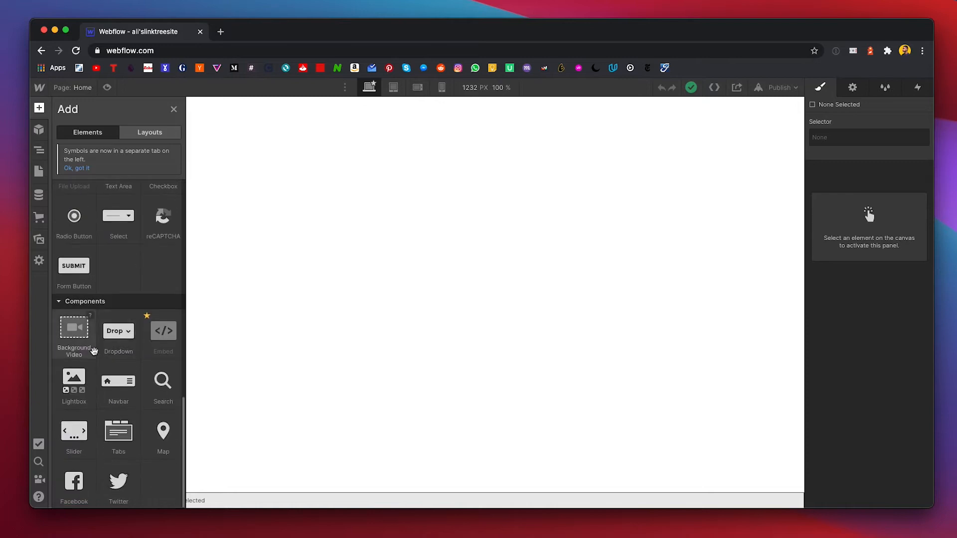
left_click_drag(110, 389, 256, 121)
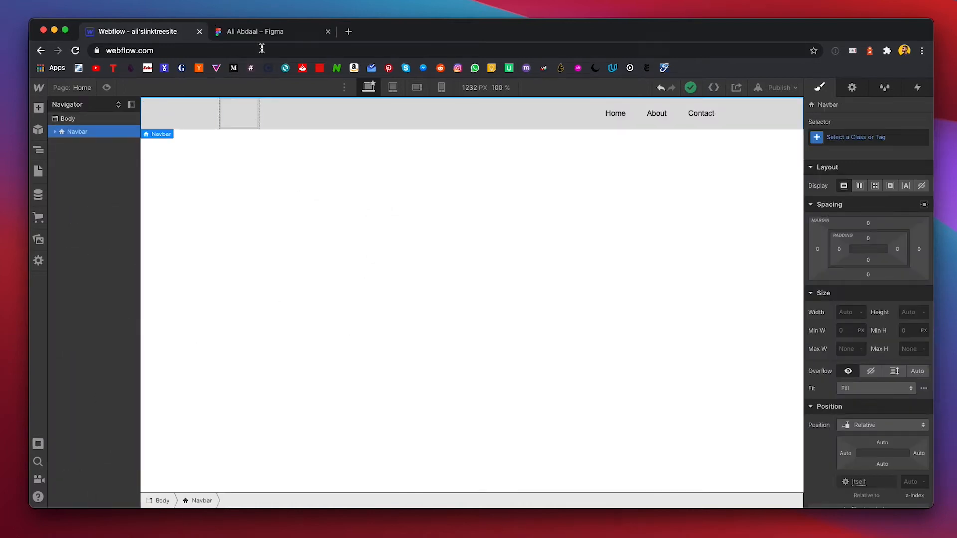
Step: Switch to the Figma design and examine the NavBar's layout, size and spacing before returning to Webflow
left_click(232, 33)
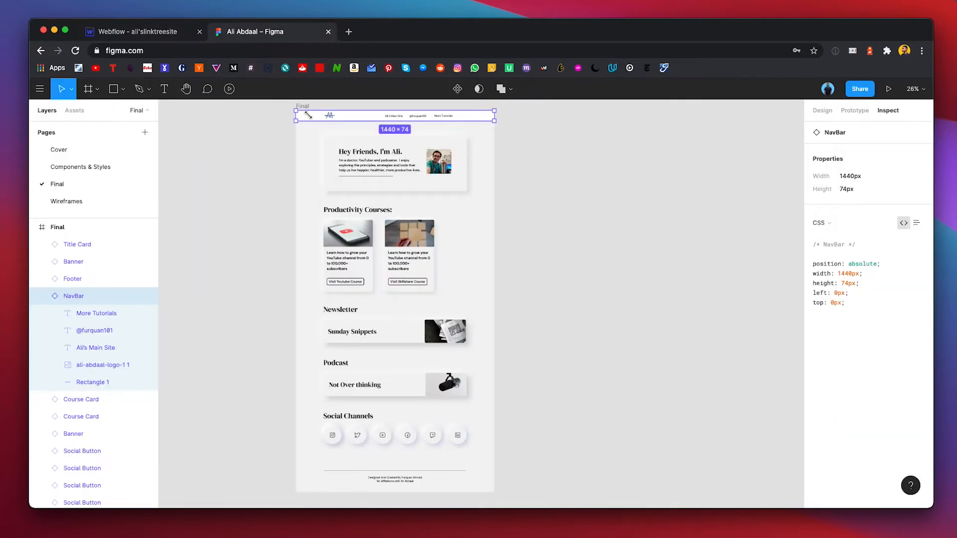
scroll(295, 124, "up", 2)
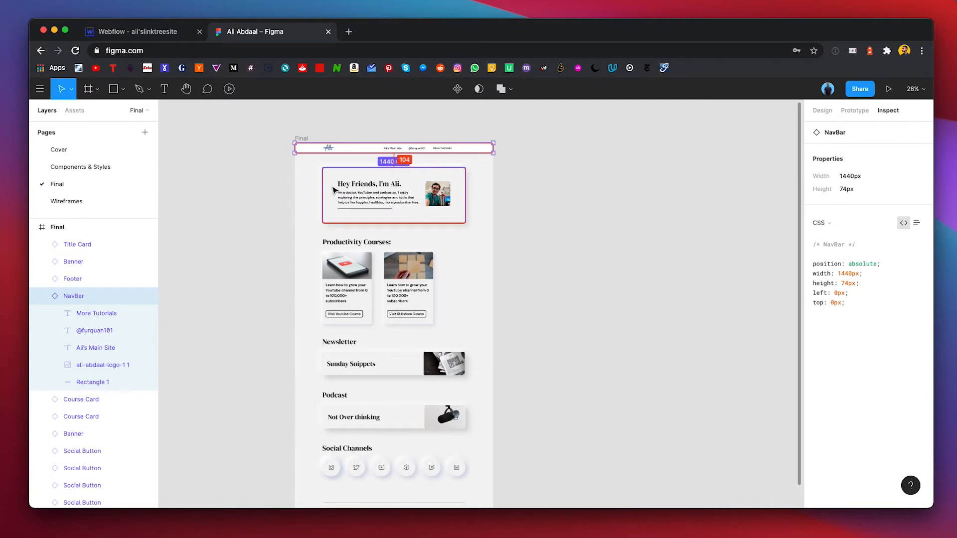
key("shift+equal")
scroll(327, 188, "up", 10)
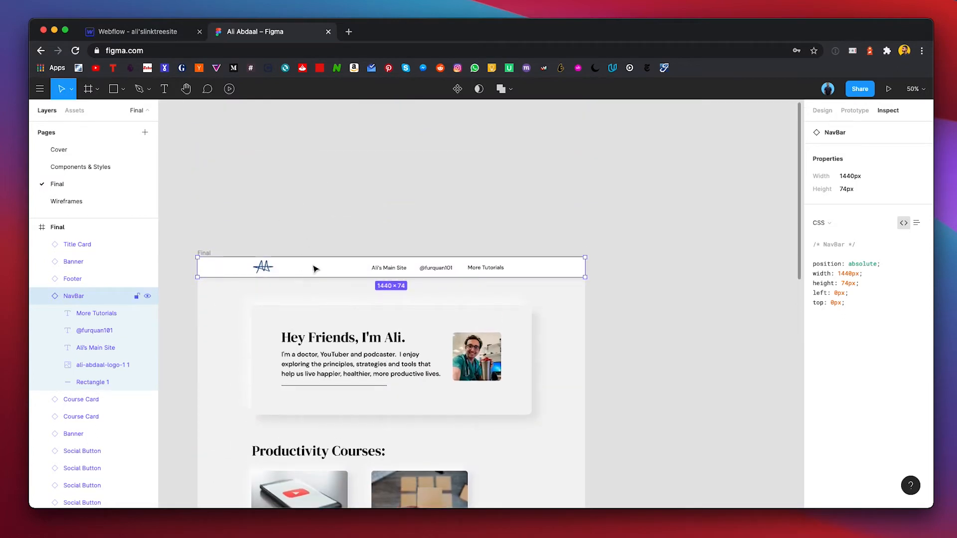
left_click(295, 243)
left_click(305, 271)
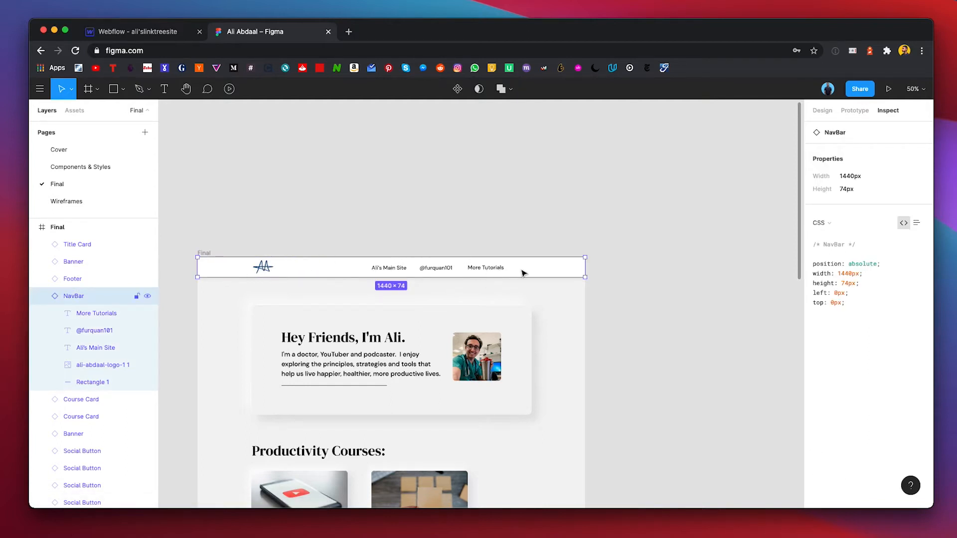
key("alt")
scroll(442, 282, "down", 2)
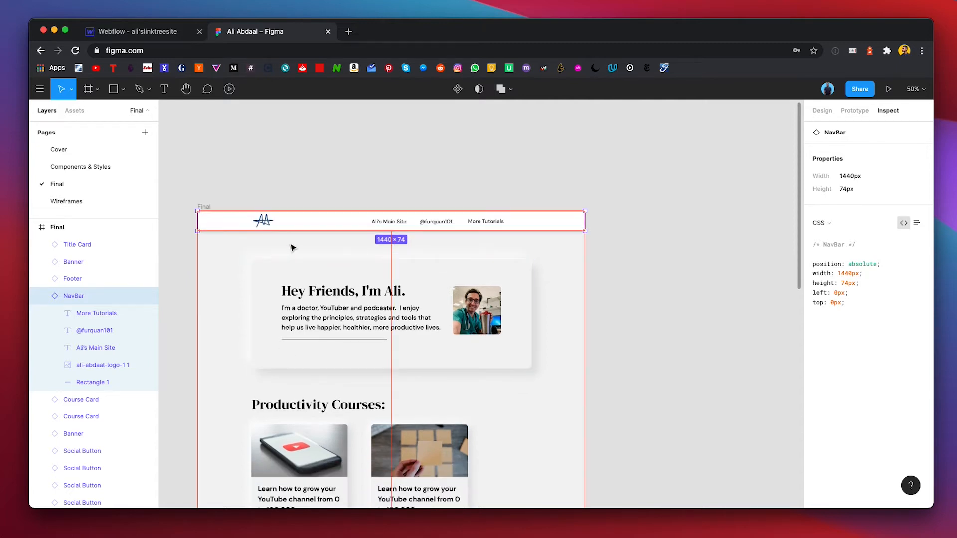
left_click(134, 33)
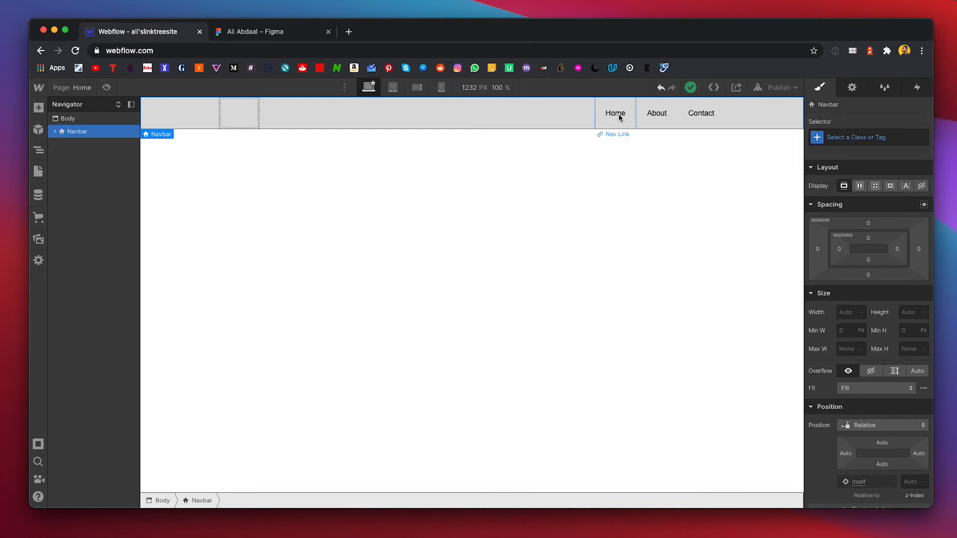
Step: Replace the "Home" nav link text with "Ali's Main Site" from the Figma navbar
left_click(292, 33)
left_click(383, 221)
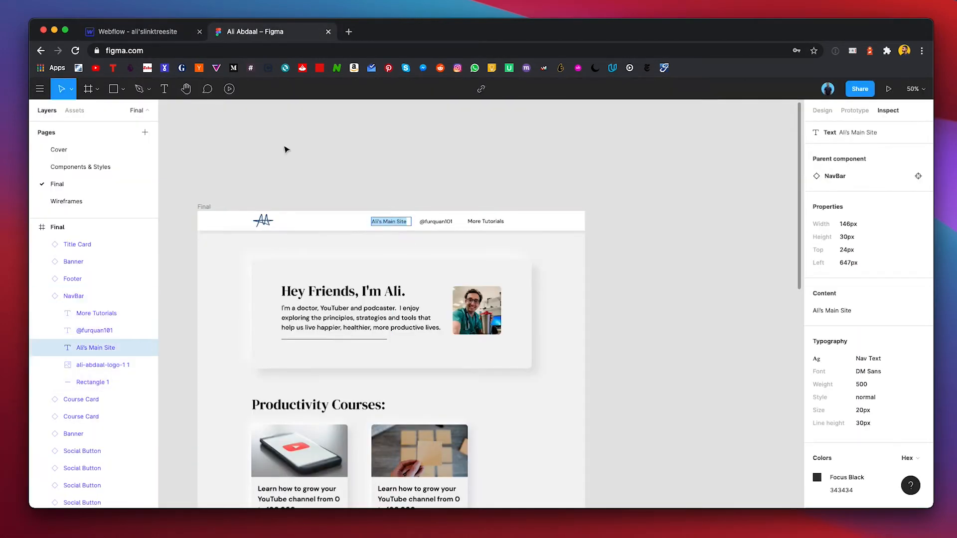
left_click(144, 32)
left_click(616, 113)
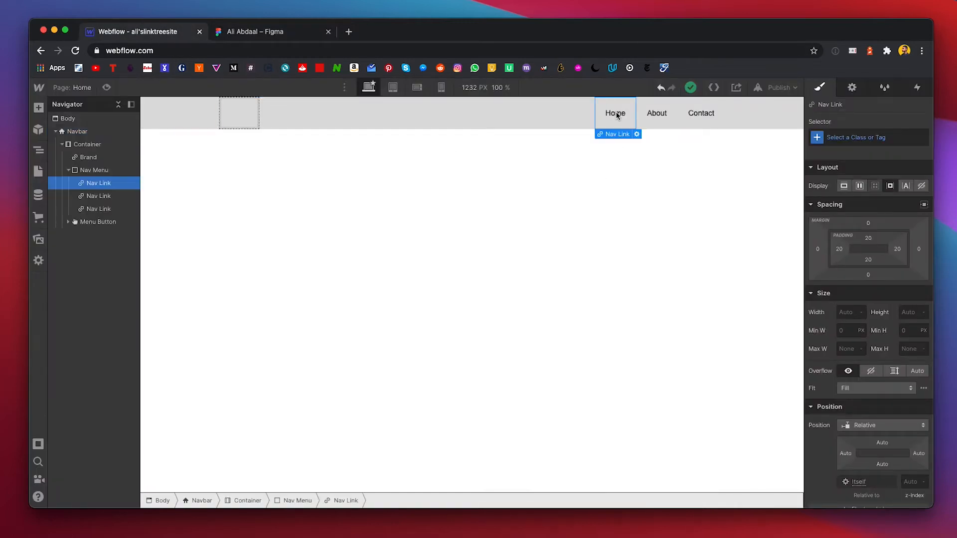
double_click(617, 114)
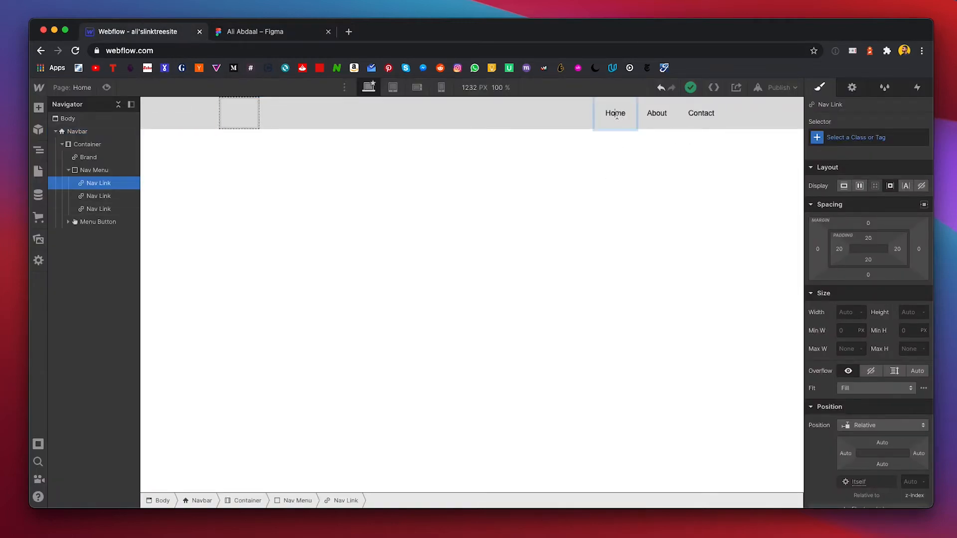
double_click(610, 113)
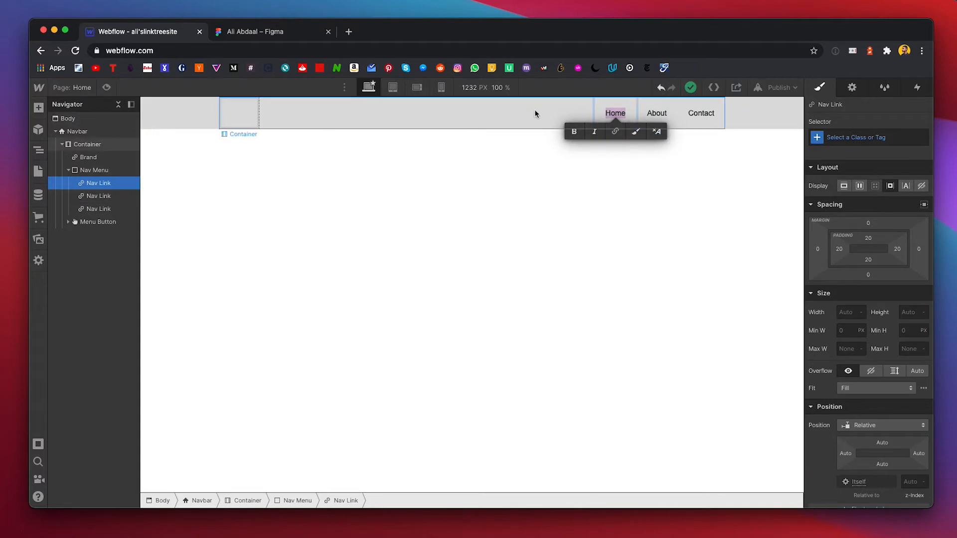
type("dsfds")
key("BackSpace")
key("BackSpace")
key("BackSpace")
key("BackSpace")
key("BackSpace")
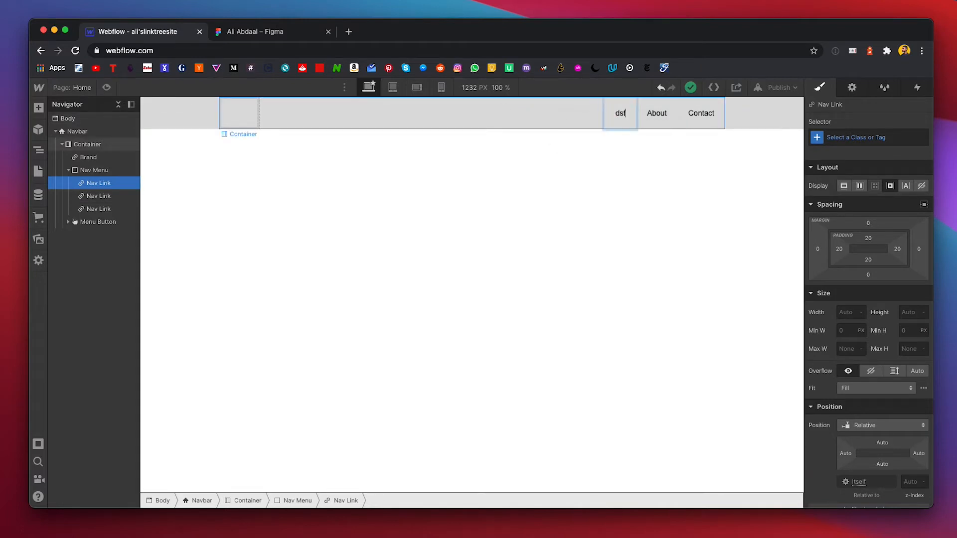
type("Ali's Main Site")
Step: Copy the social handle from the Figma navbar and replace the "About" nav link text with it in Webflow
left_click(264, 31)
double_click(437, 221)
key("super+c")
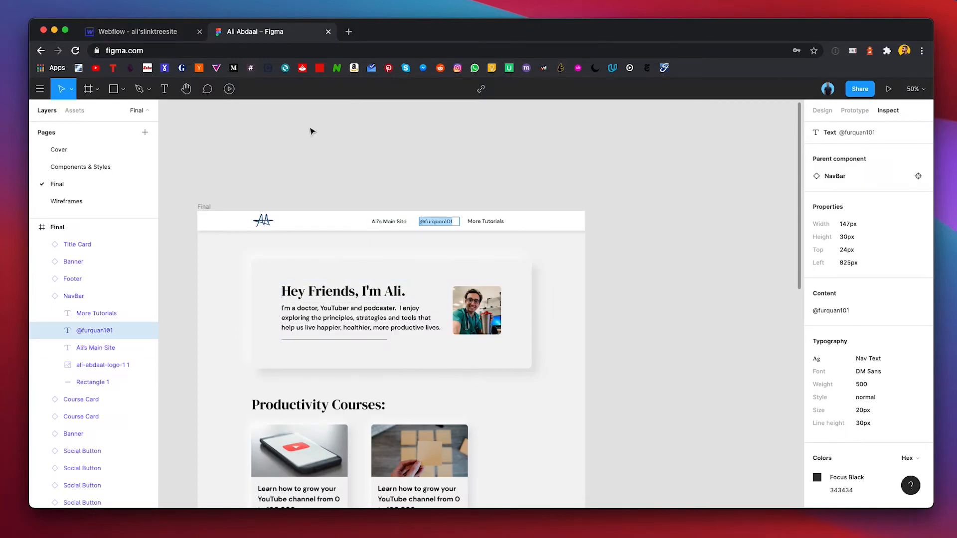
left_click(137, 31)
double_click(657, 115)
key("super+v")
Step: Copy "More Tutorials" from the Figma navbar and replace the "Contact" nav link text with it in Webflow
left_click(255, 31)
double_click(486, 221)
triple_click(486, 222)
key("super+c")
left_click(138, 31)
double_click(696, 113)
key("super+v")
left_click(279, 35)
left_click(138, 31)
left_click(353, 174)
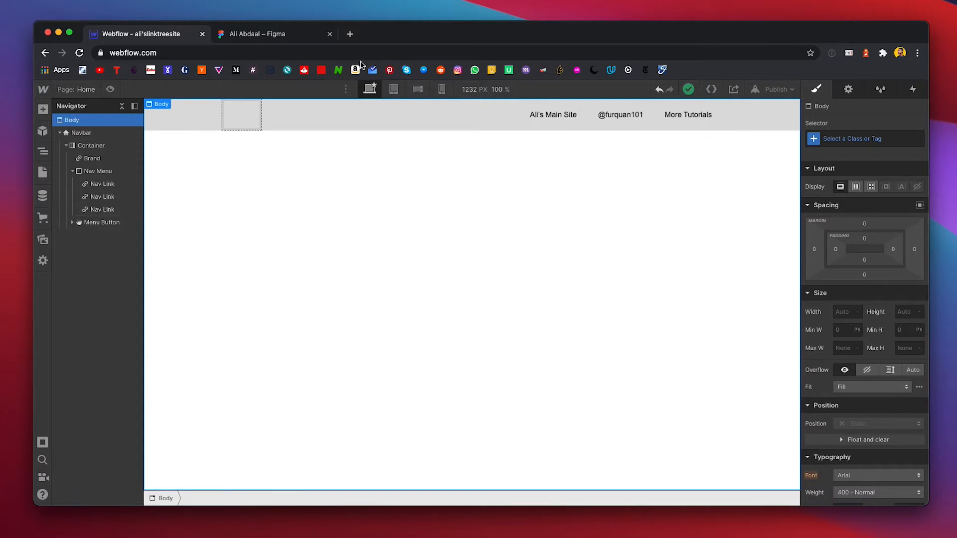
Step: Switch to Figma and export the navbar logo ali-abdaal-logo-1 1 as an SVG file
left_click(244, 35)
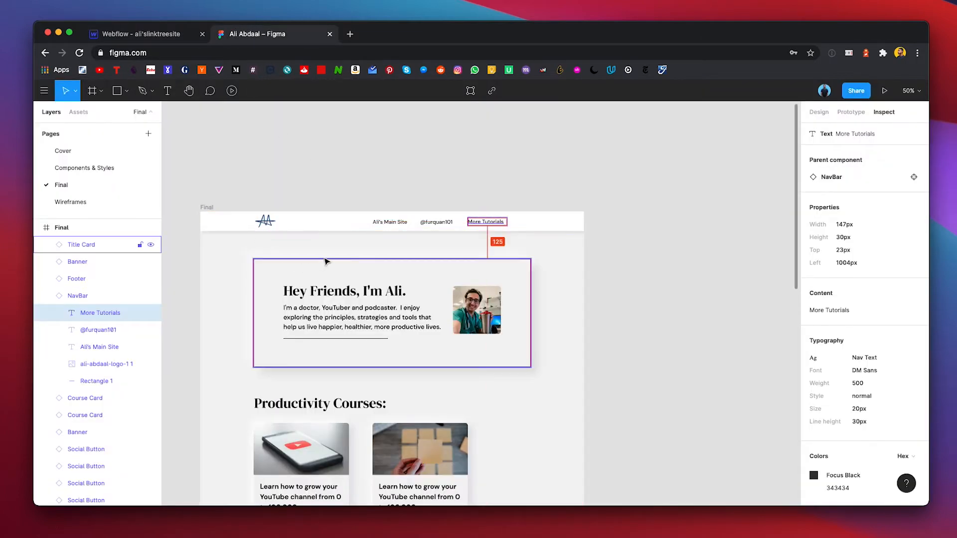
left_click(265, 221)
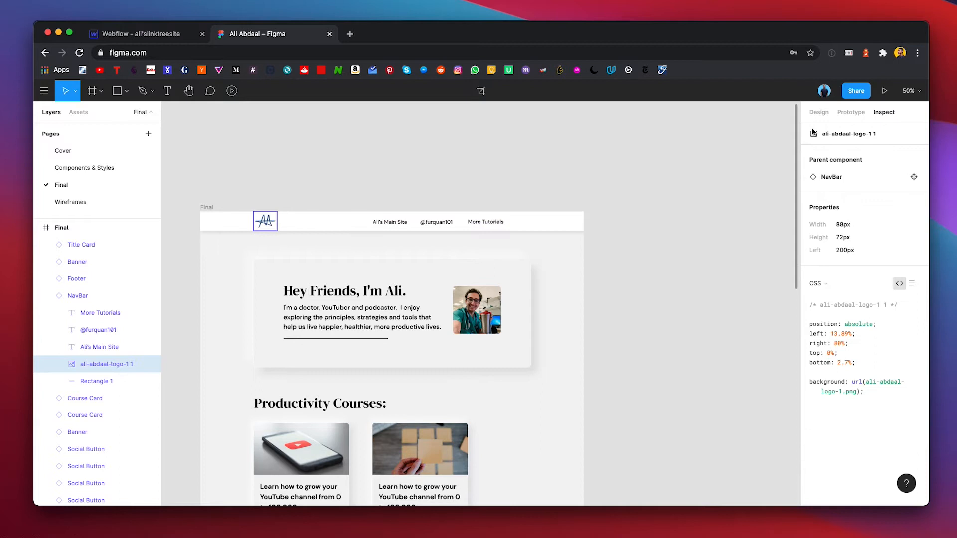
left_click(818, 112)
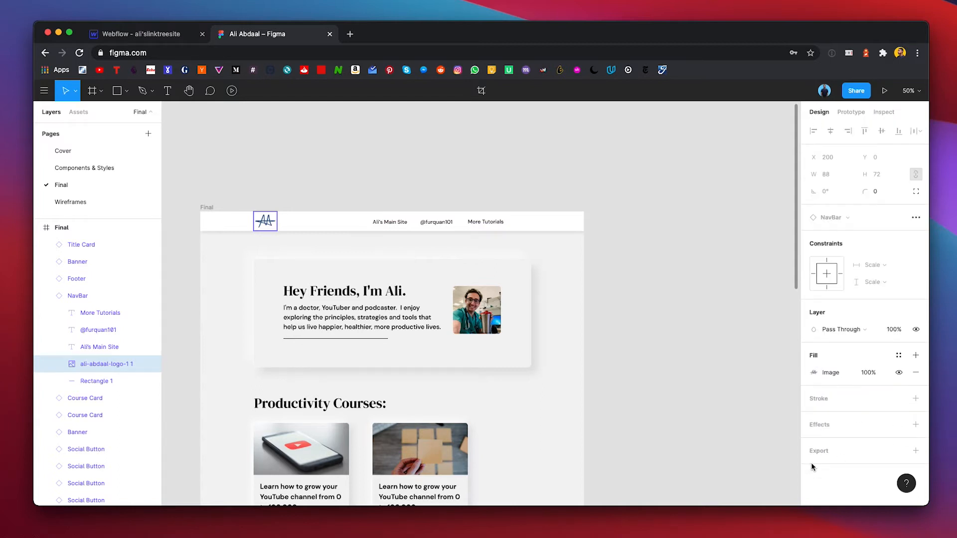
left_click(916, 451)
scroll(892, 448, "down", 2)
left_click(886, 422)
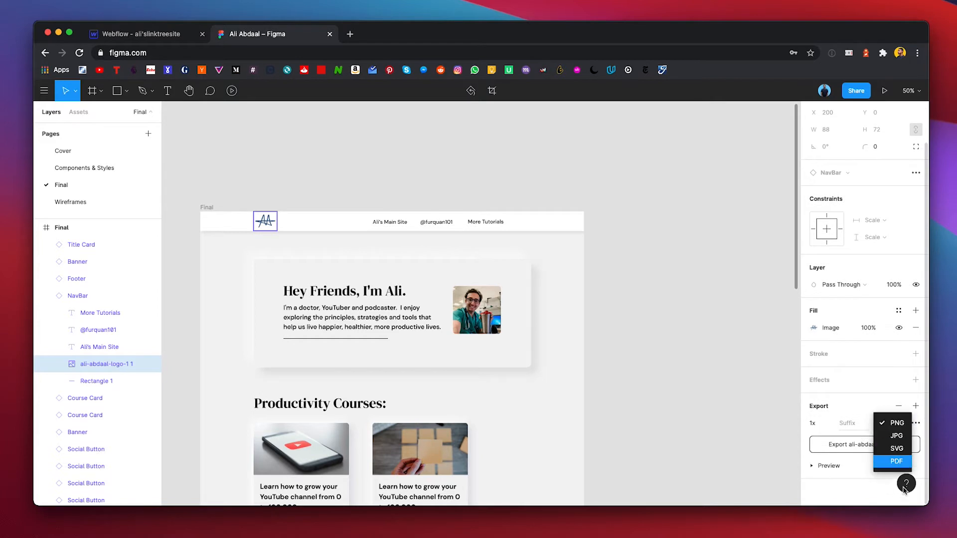
left_click(895, 449)
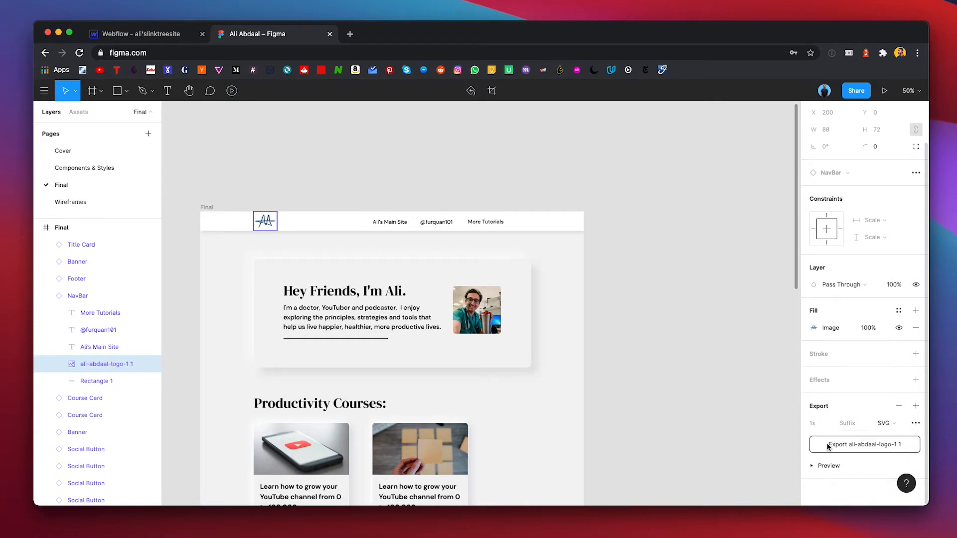
left_click(855, 443)
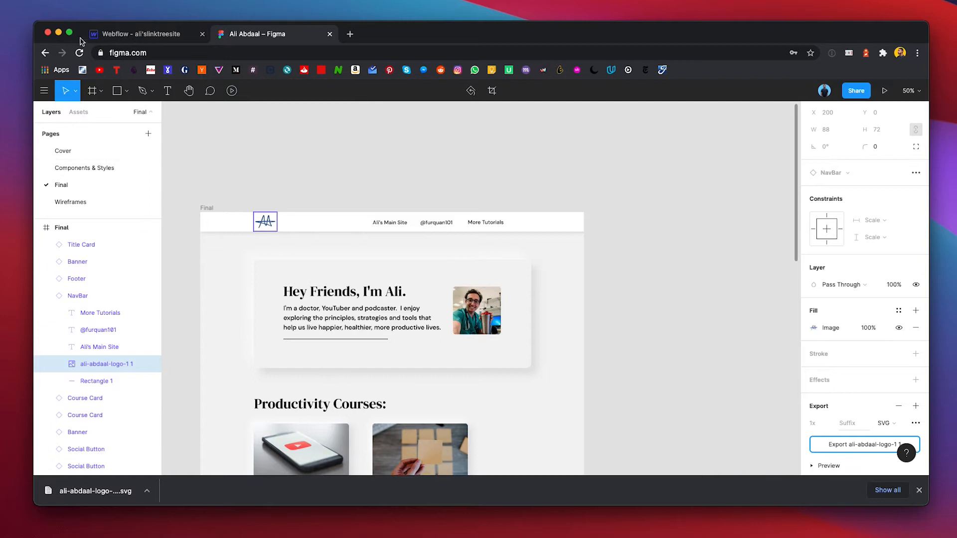
Step: Switch to Webflow and upload the exported logo SVG from the Downloads folder to the project's assets
left_click(112, 35)
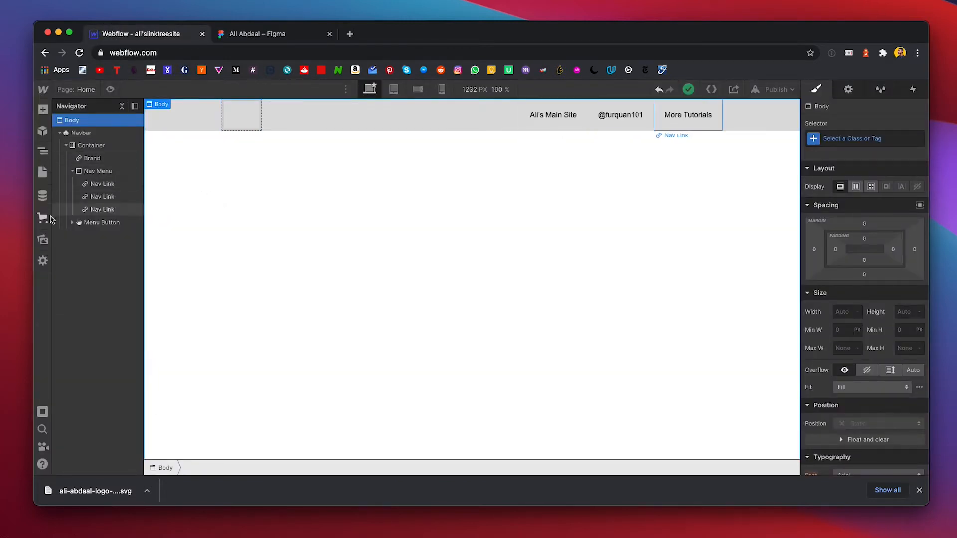
left_click(43, 241)
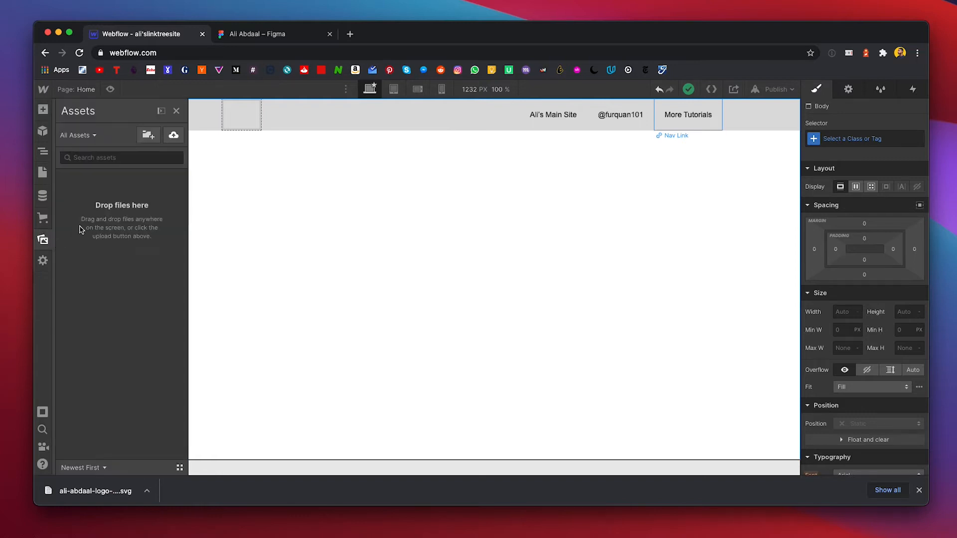
left_click(173, 142)
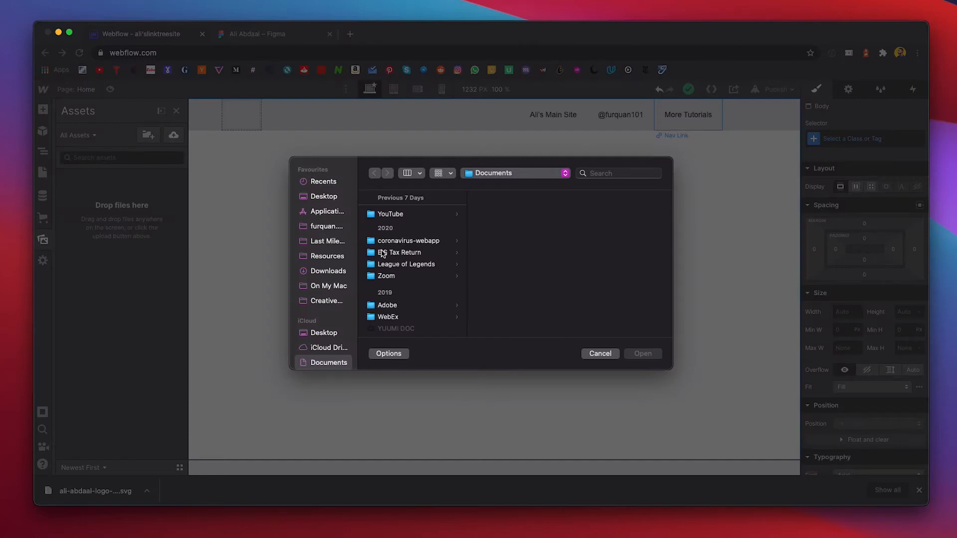
left_click(326, 268)
left_click(415, 216)
left_click(641, 354)
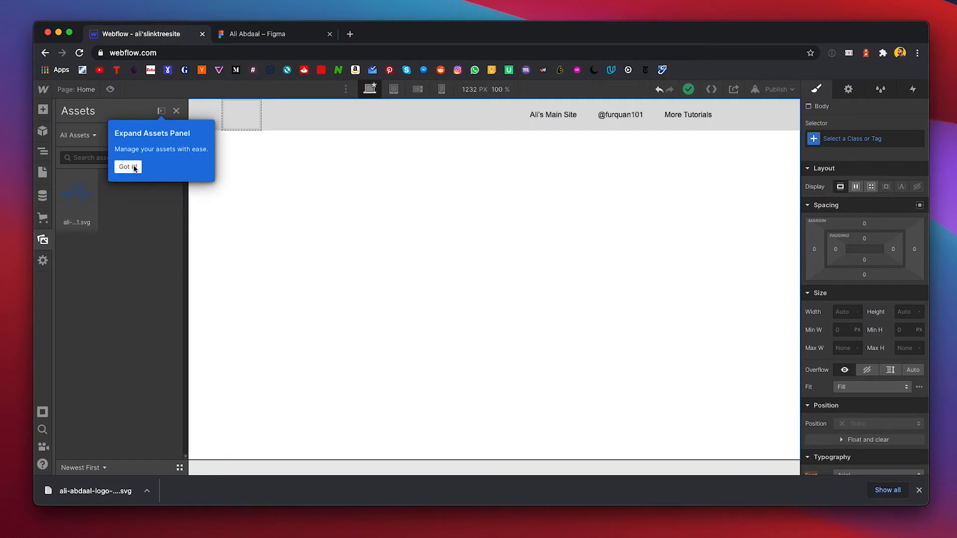
Step: Dismiss the assets tip, place the uploaded logo in the navbar's Brand block and select the logo image
left_click(126, 167)
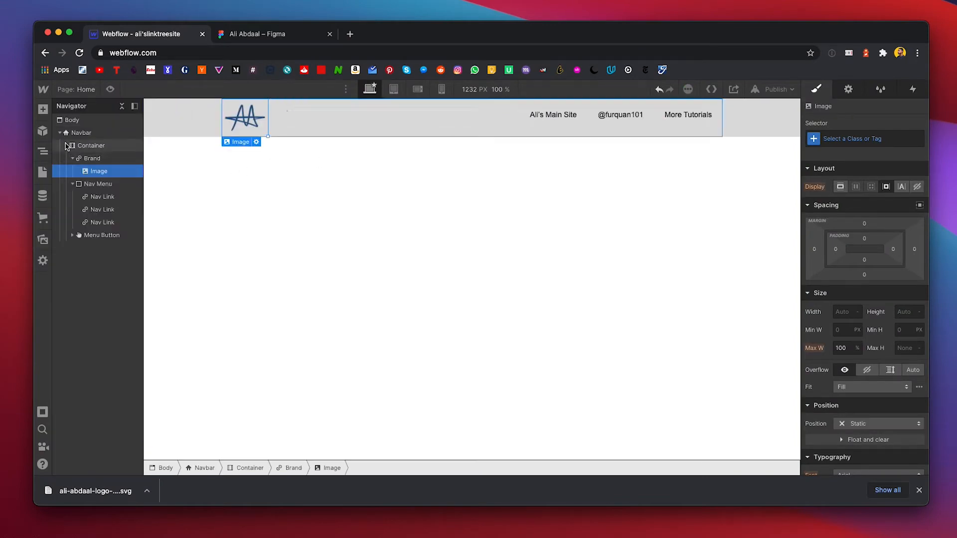
left_click(312, 194)
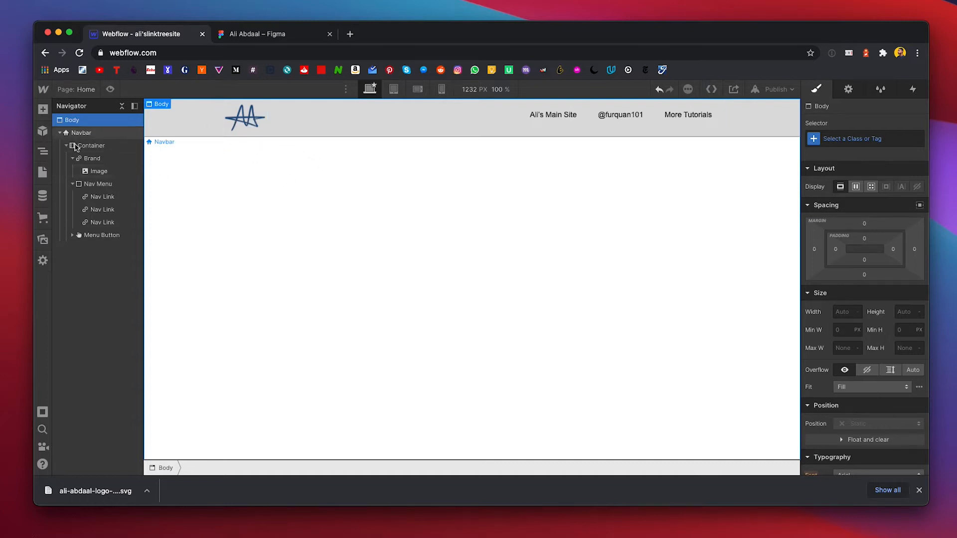
left_click(42, 240)
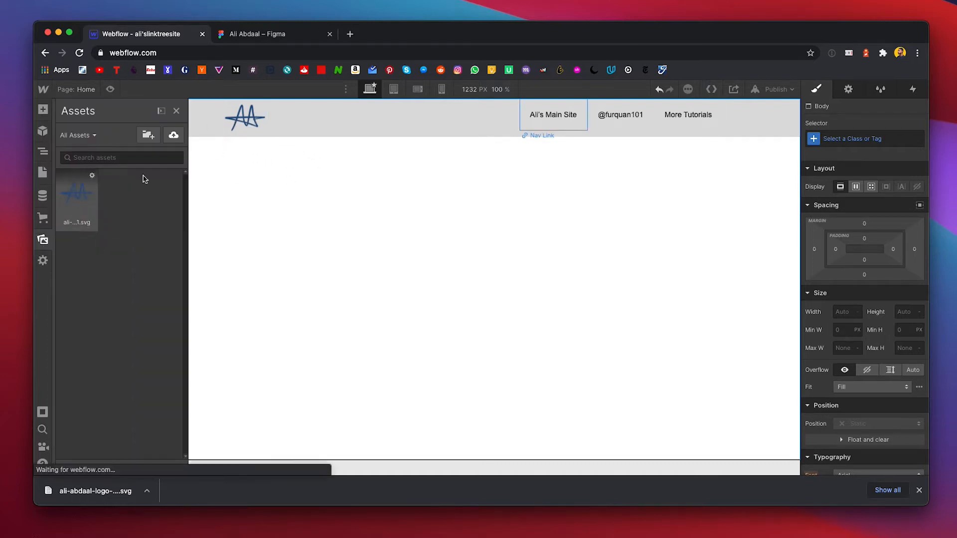
left_click(256, 110)
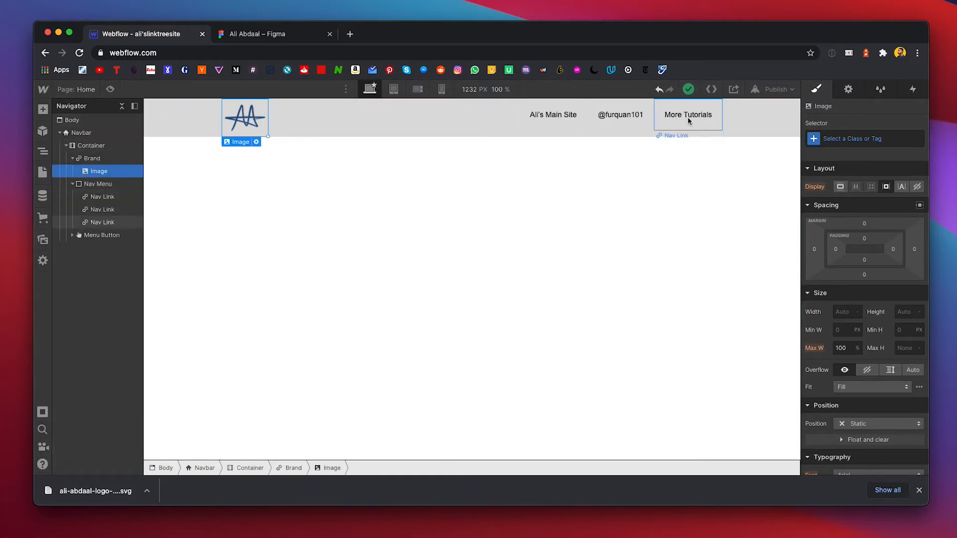
Step: Switch to Figma and inspect the Nav Text style properties of the navbar's "Ali's Main Site" text
left_click(274, 35)
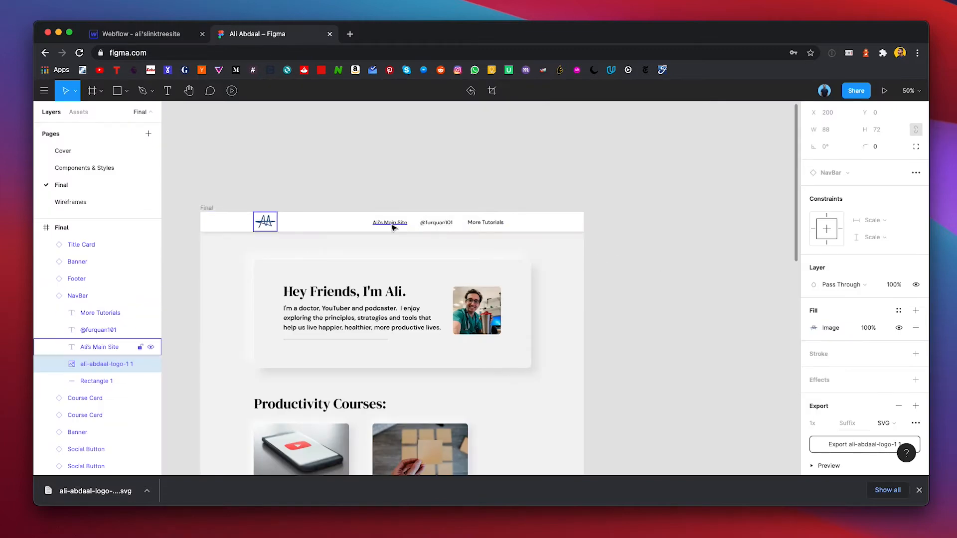
left_click(392, 227)
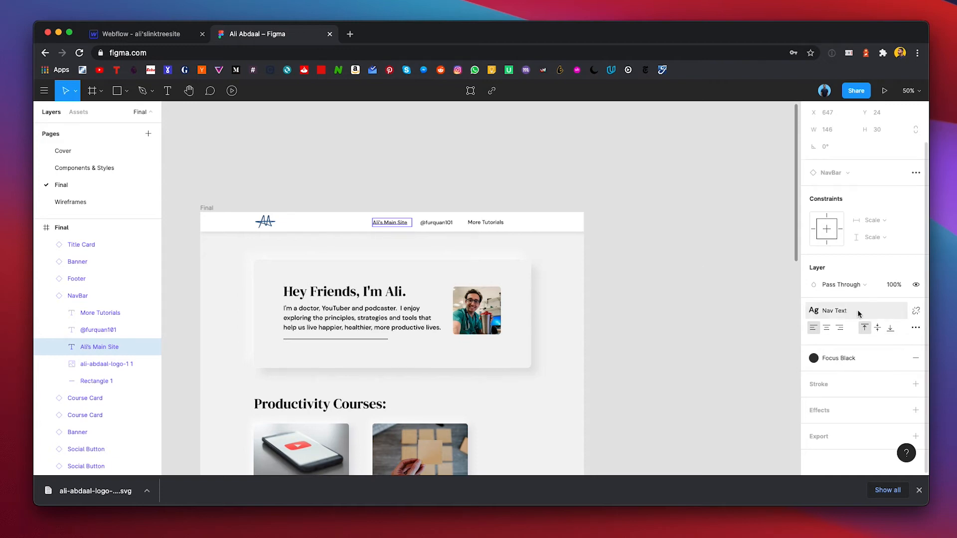
left_click(842, 312)
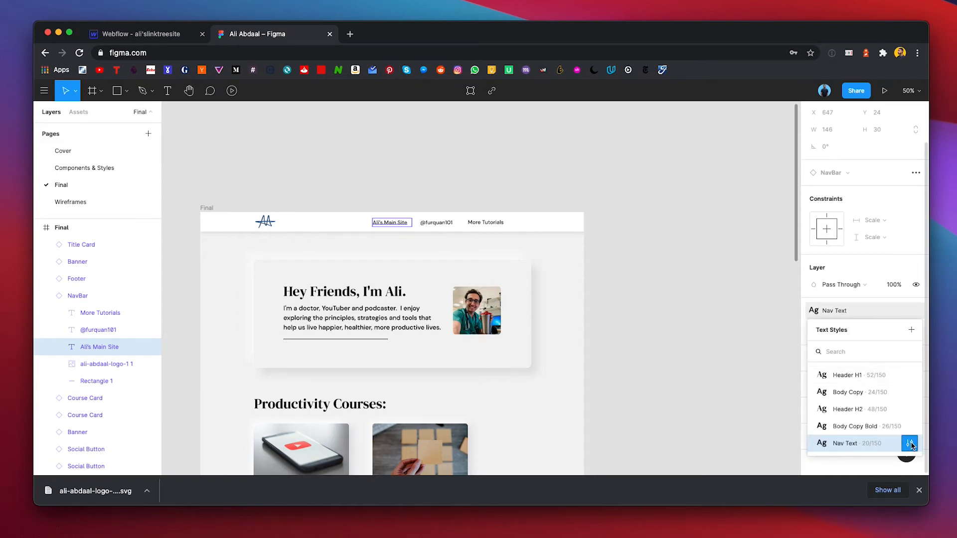
left_click(909, 443)
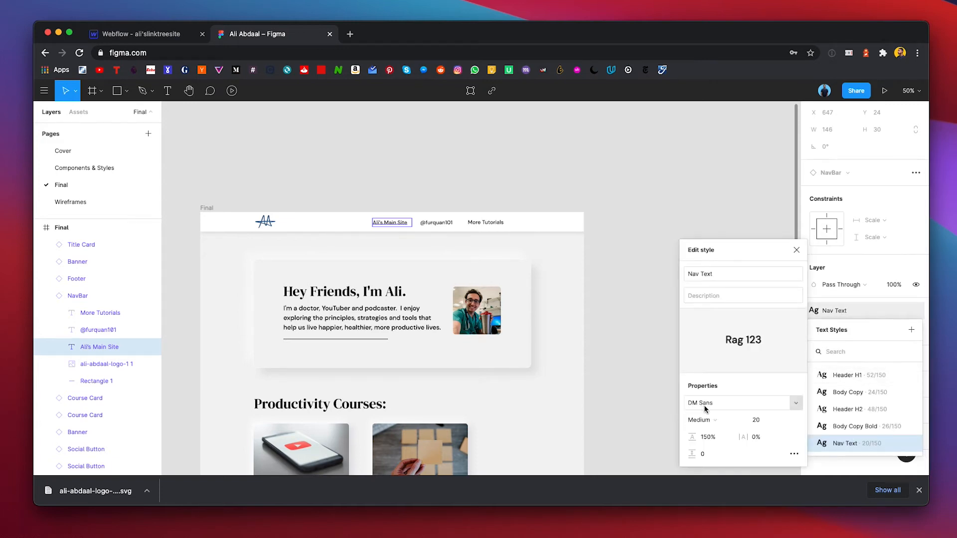
Step: Switch to Webflow and check which fonts are available for the "Ali's Main Site" nav link
left_click(147, 35)
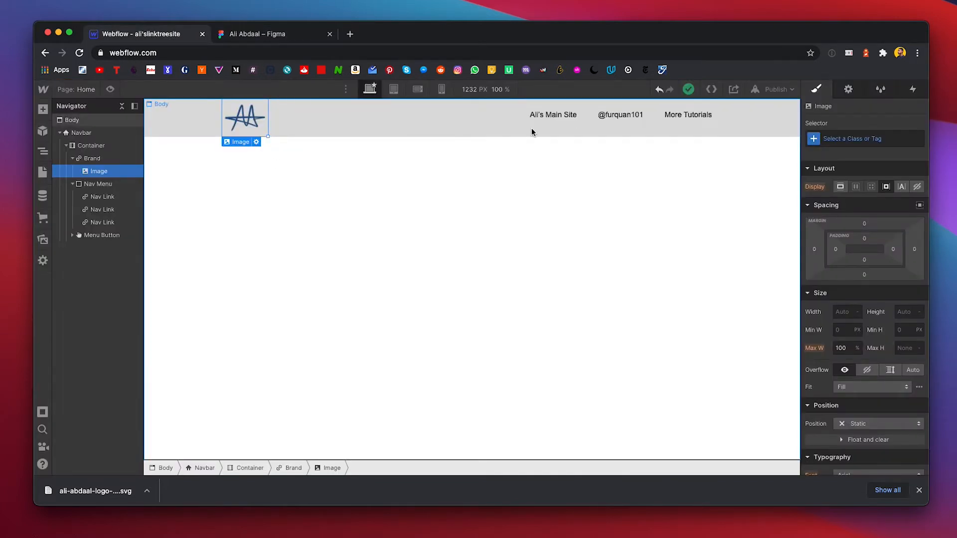
left_click(546, 117)
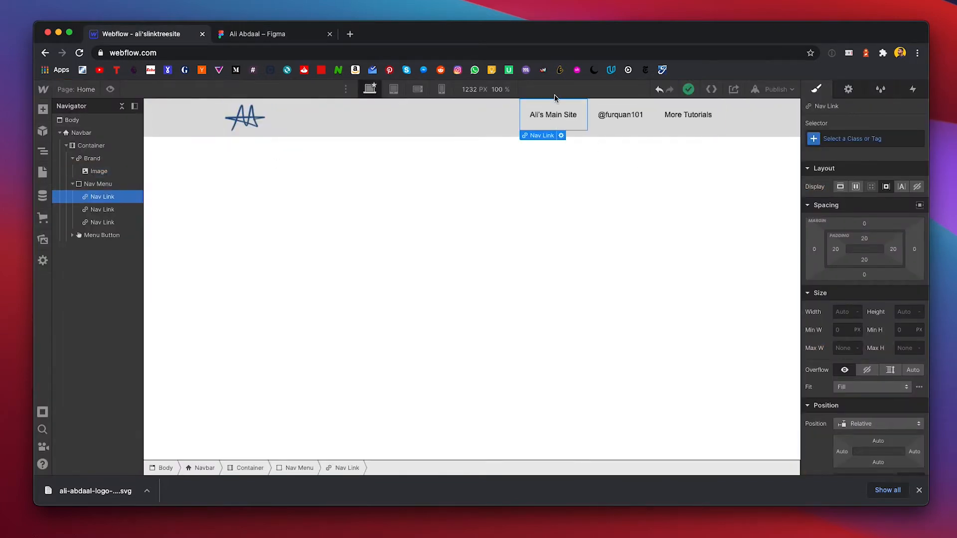
double_click(547, 115)
left_click_drag(532, 112, 613, 122)
scroll(870, 280, "down", 5)
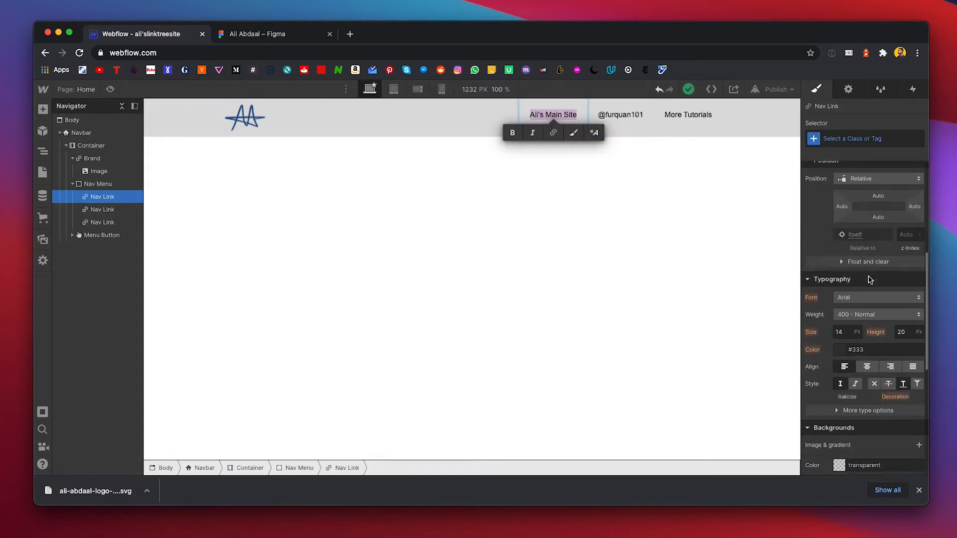
scroll(870, 279, "down", 2)
left_click(879, 240)
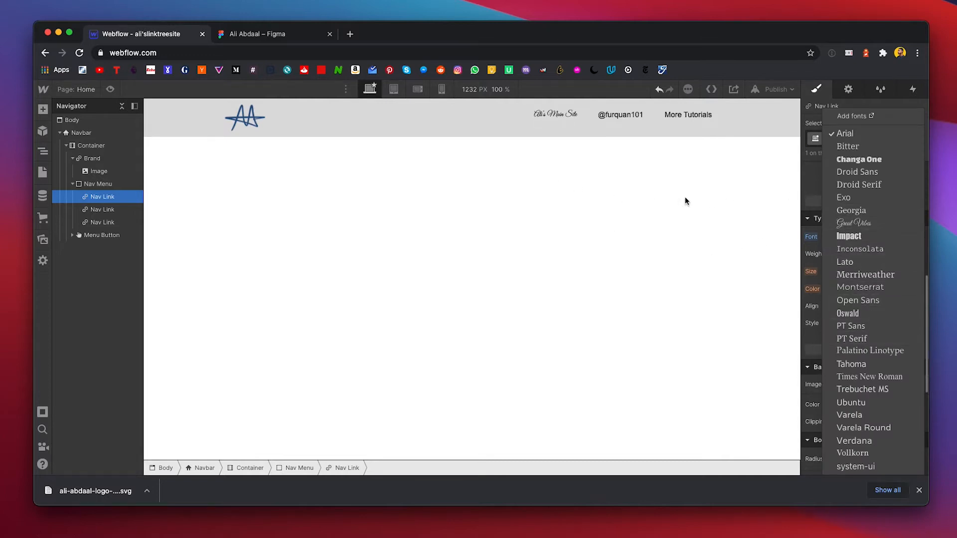
key("Escape")
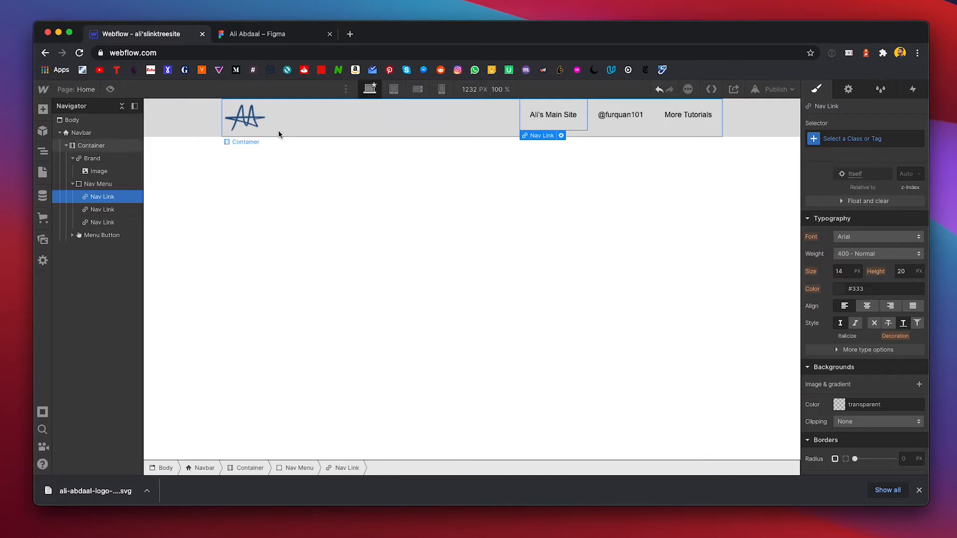
Step: In the project's font settings, add the Google font DM Sans with the Regular, 500 and 700 variants and latin script
mouse_move(42, 89)
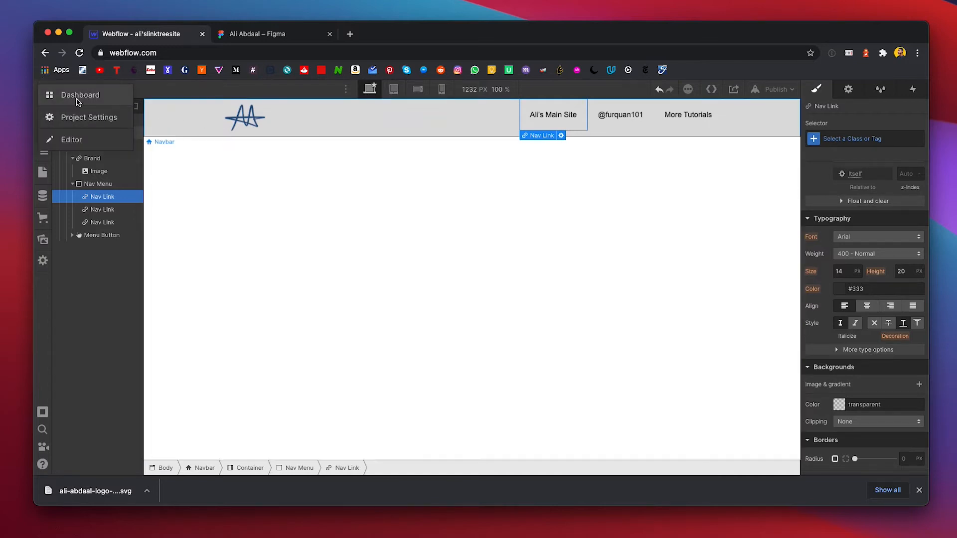
left_click(80, 117)
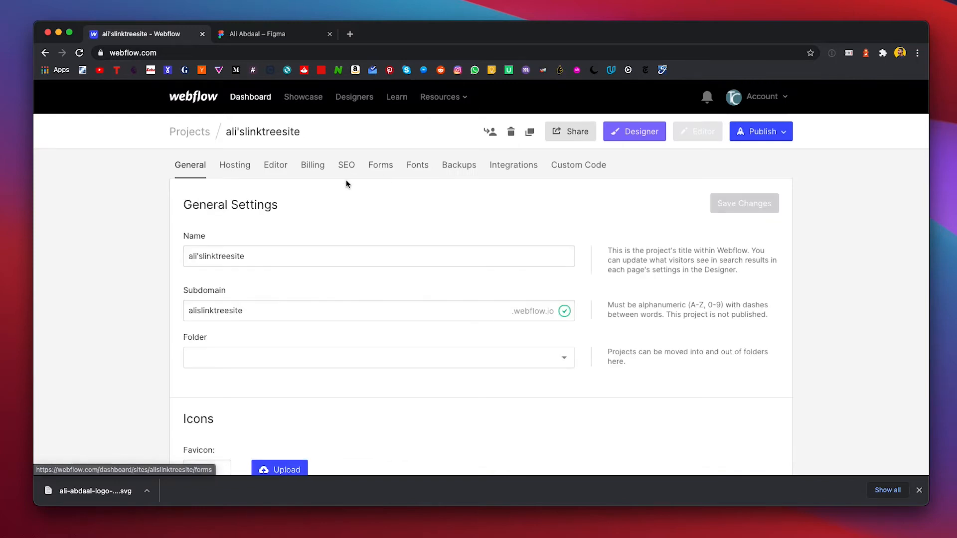
left_click(418, 165)
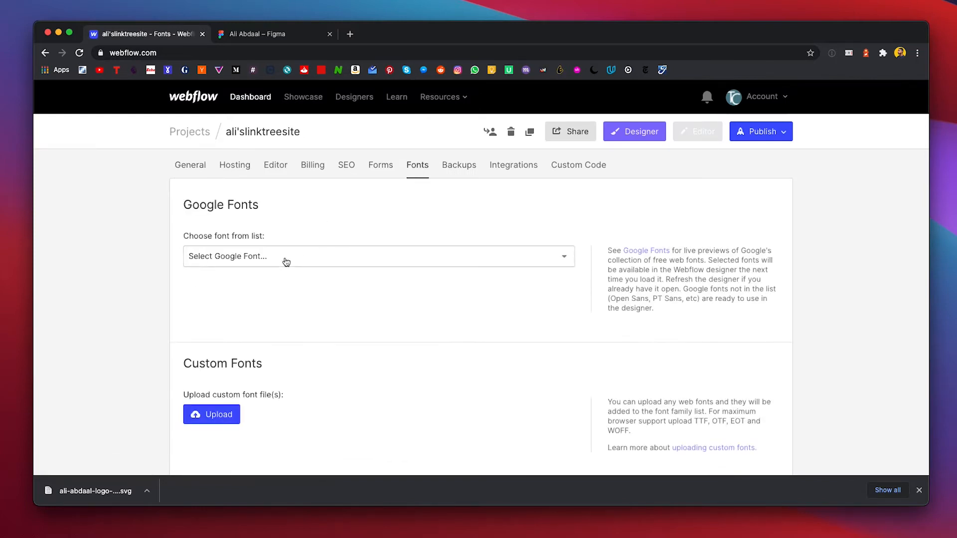
left_click(279, 259)
scroll(275, 477, "down", 20)
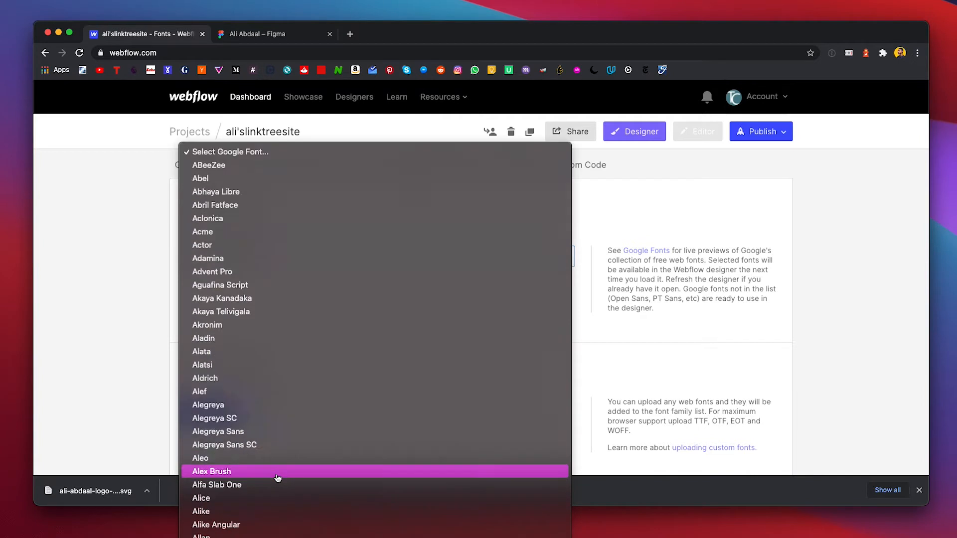
scroll(273, 477, "down", 20)
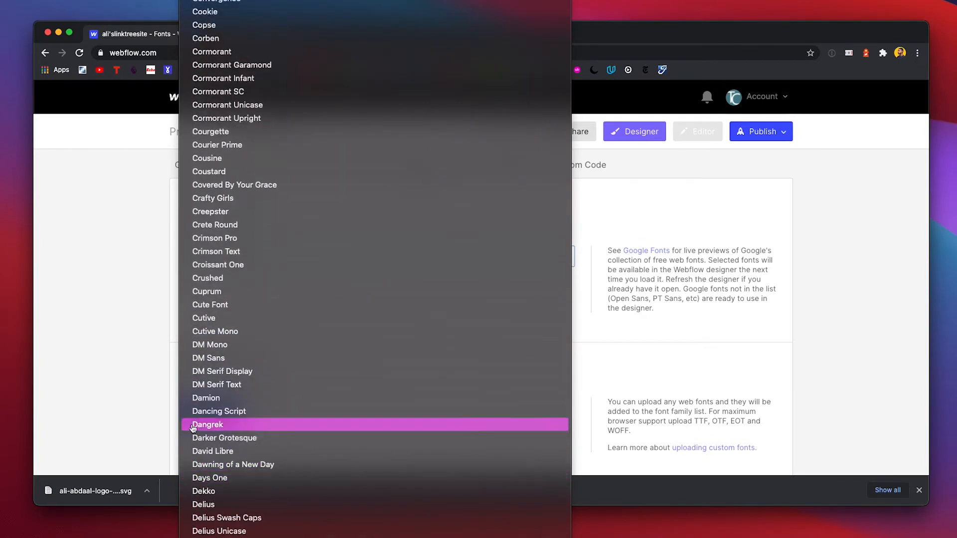
left_click(215, 359)
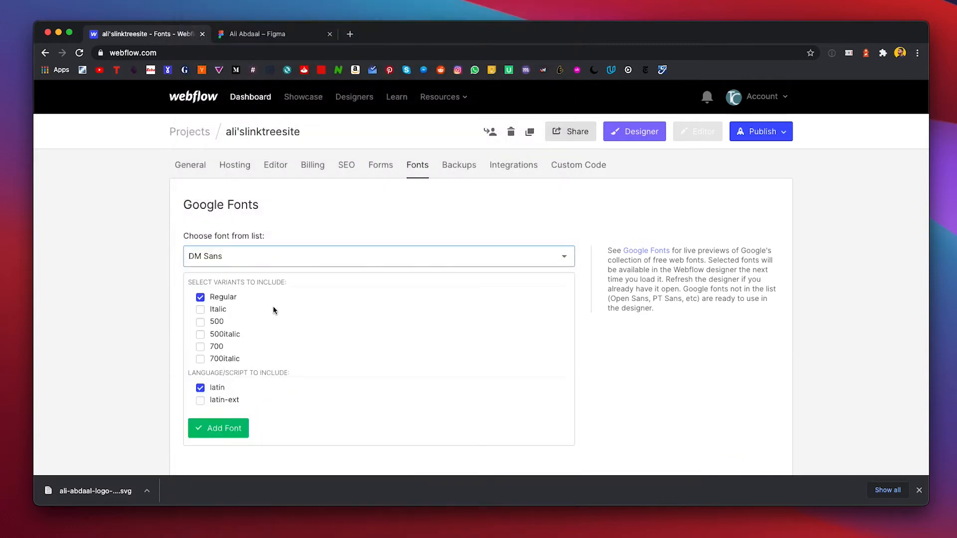
left_click(202, 349)
scroll(205, 344, "down", 3)
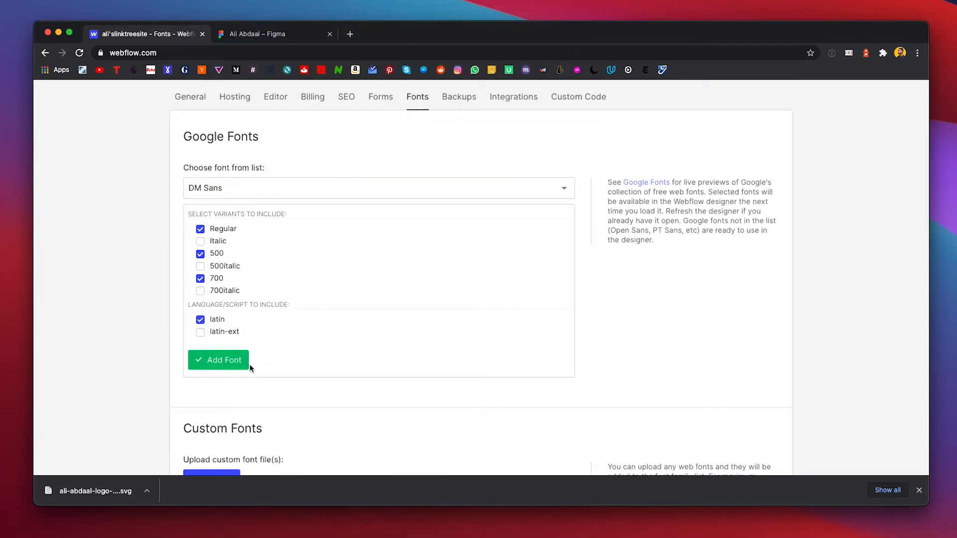
left_click(226, 360)
Step: Add the Google font DM Serif Text with its regular variant and latin script to the project
left_click(229, 188)
scroll(233, 304, "down", 10)
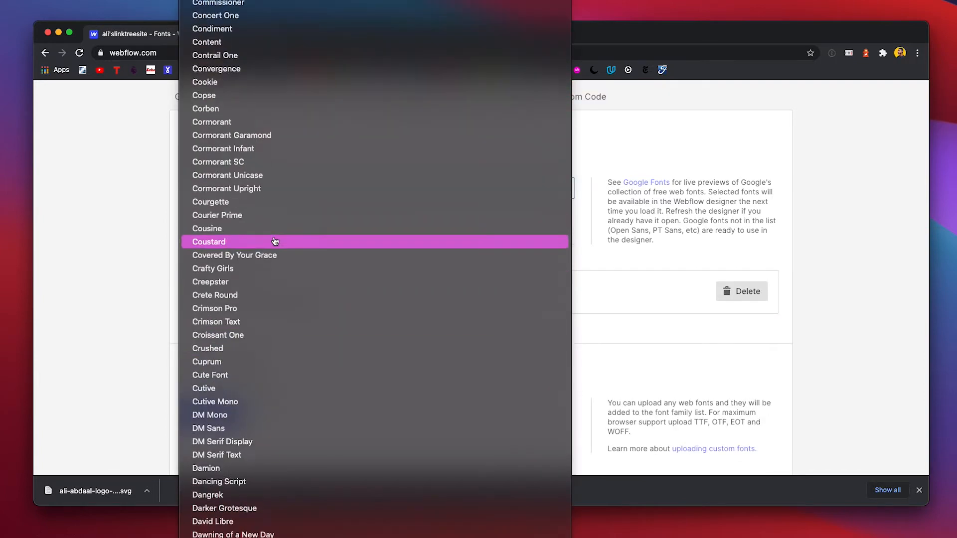
left_click(217, 337)
left_click(217, 309)
scroll(325, 138, "up", 3)
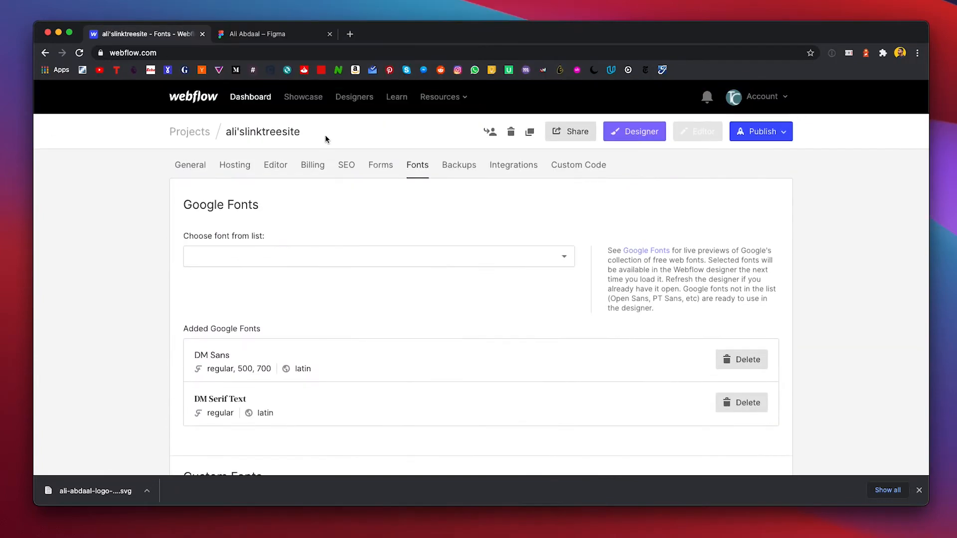
Step: Leave the font settings for the projects dashboard and reopen the ali'slinktreesite project in the Designer
left_click(762, 131)
left_click(193, 129)
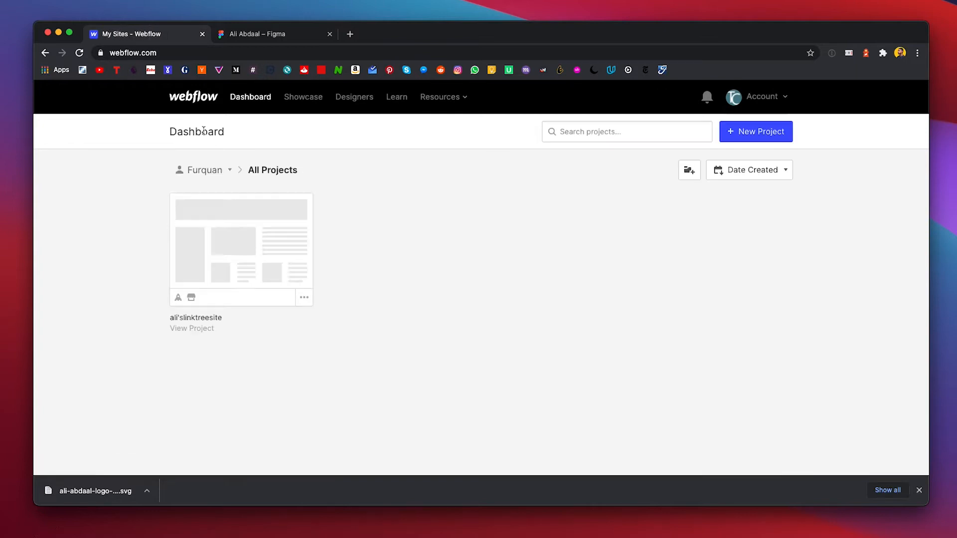
left_click(213, 226)
Step: Set the font of the "Ali's Main Site" nav link to DM Sans
left_click(550, 114)
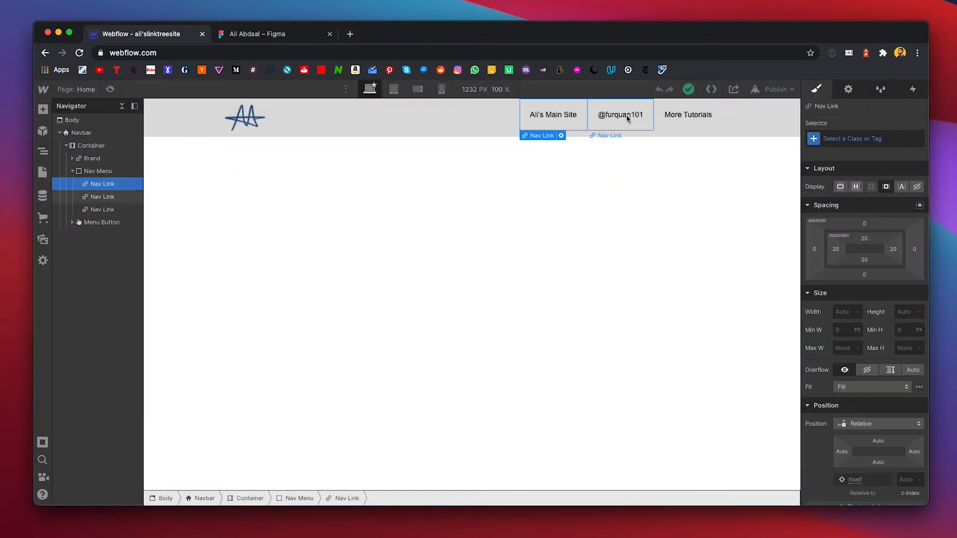
scroll(850, 255, "down", 10)
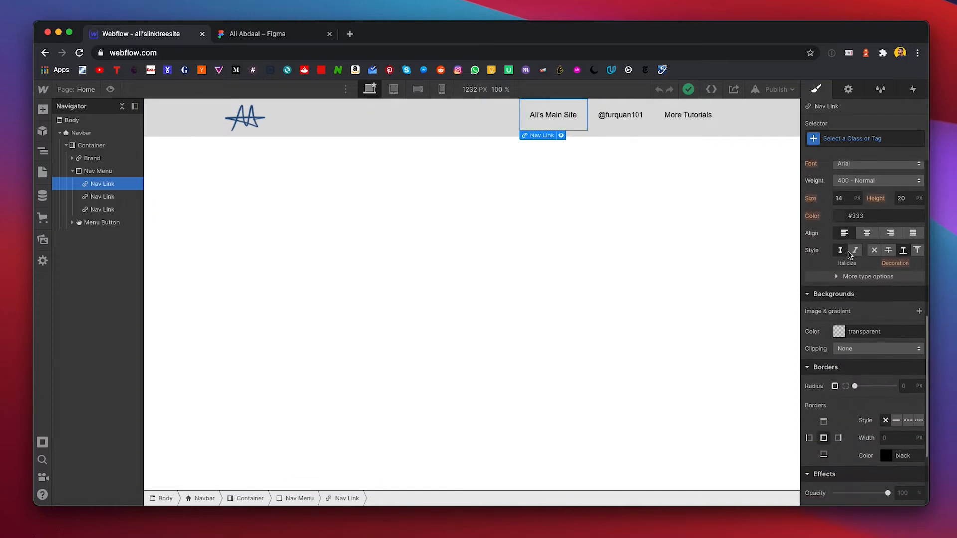
scroll(850, 249, "up", 3)
left_click(859, 207)
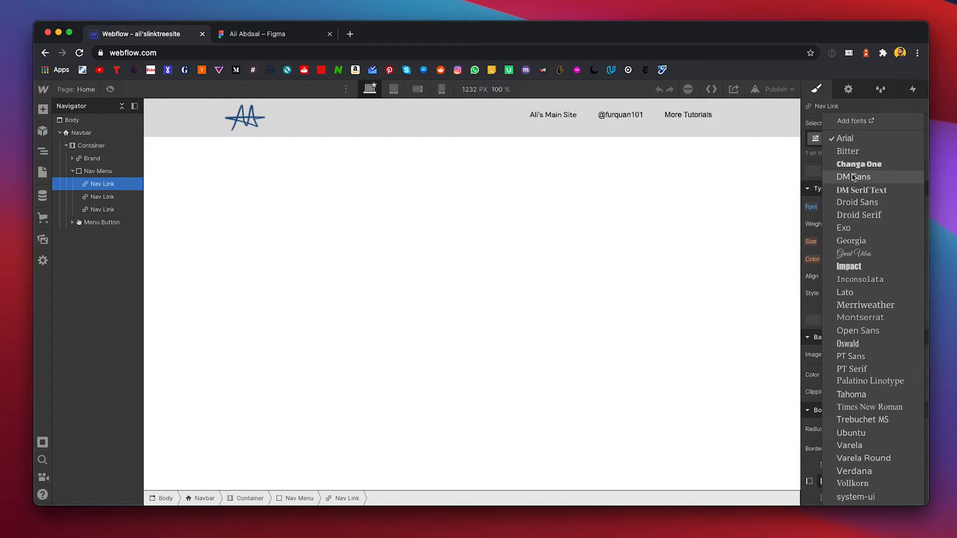
left_click(854, 177)
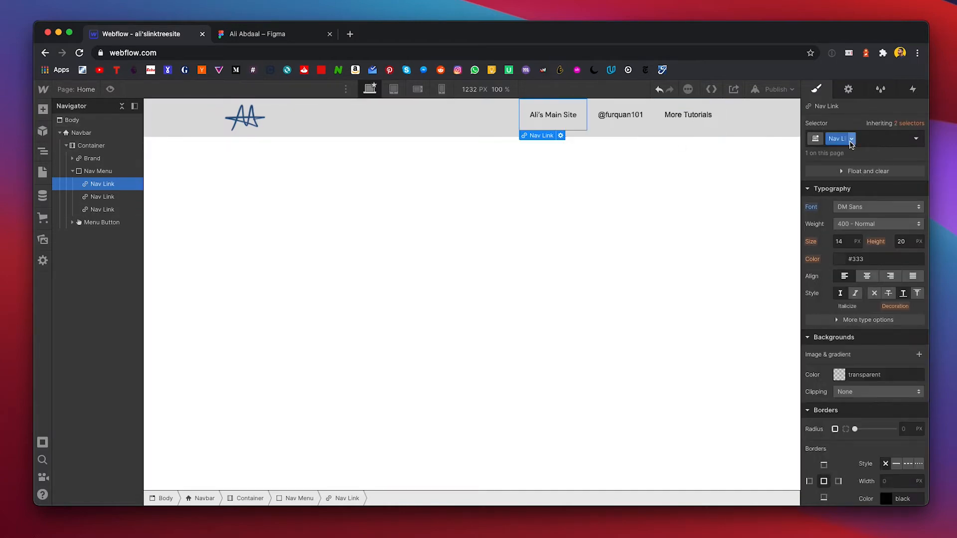
Step: Compare the first two nav links and apply the existing Nav Link class to the second one
mouse_move(856, 144)
left_click(616, 115)
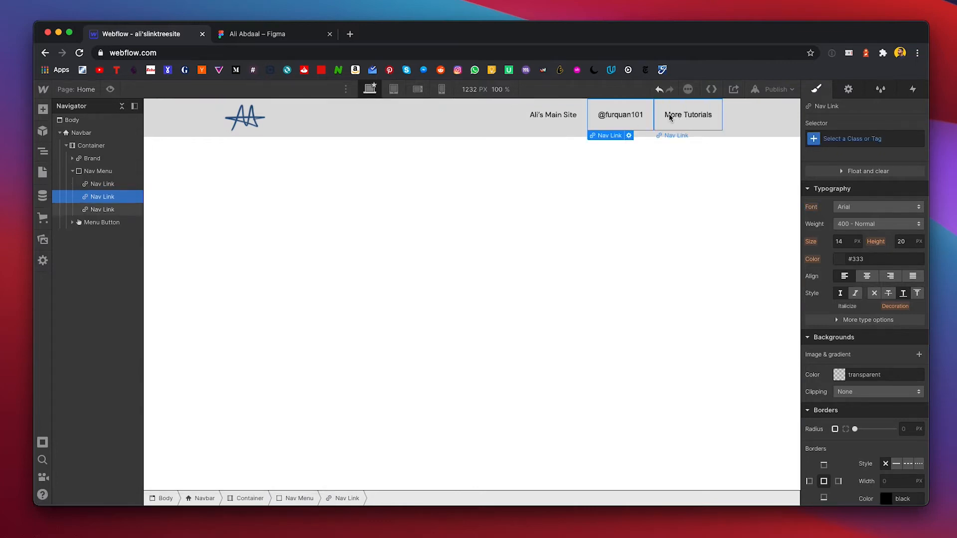
left_click(551, 115)
left_click(619, 115)
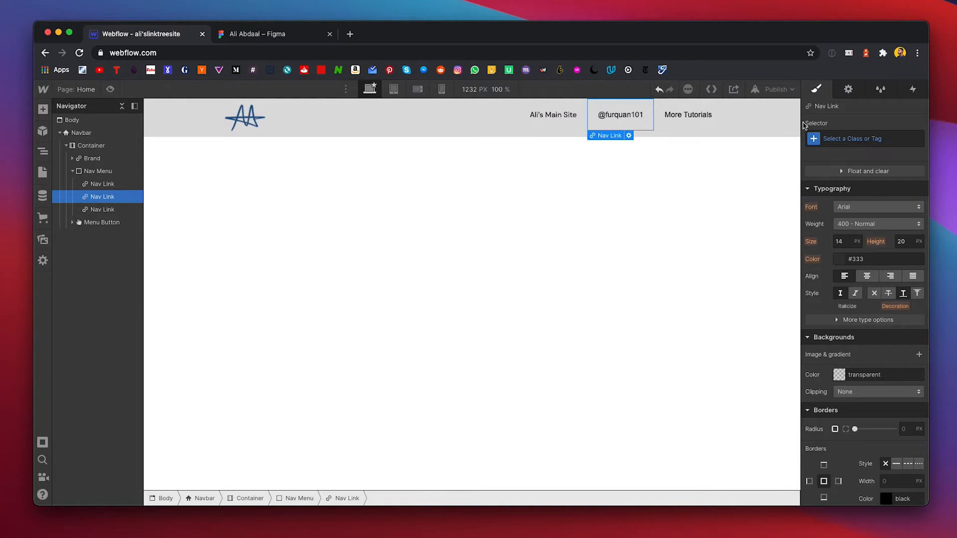
left_click(565, 117)
left_click(633, 115)
left_click(862, 139)
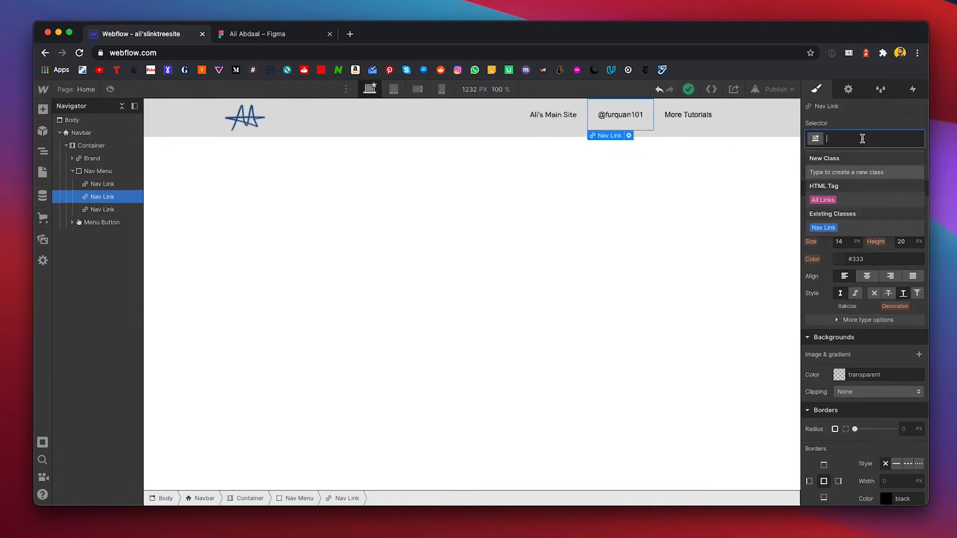
left_click(823, 228)
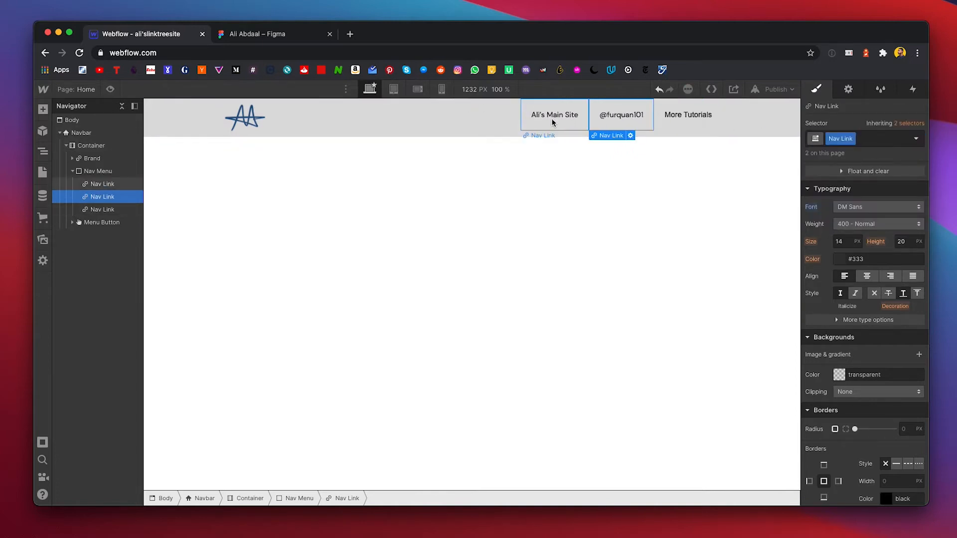
Step: Apply the existing Nav Link class to the "More Tutorials" nav link
left_click(678, 123)
left_click(865, 138)
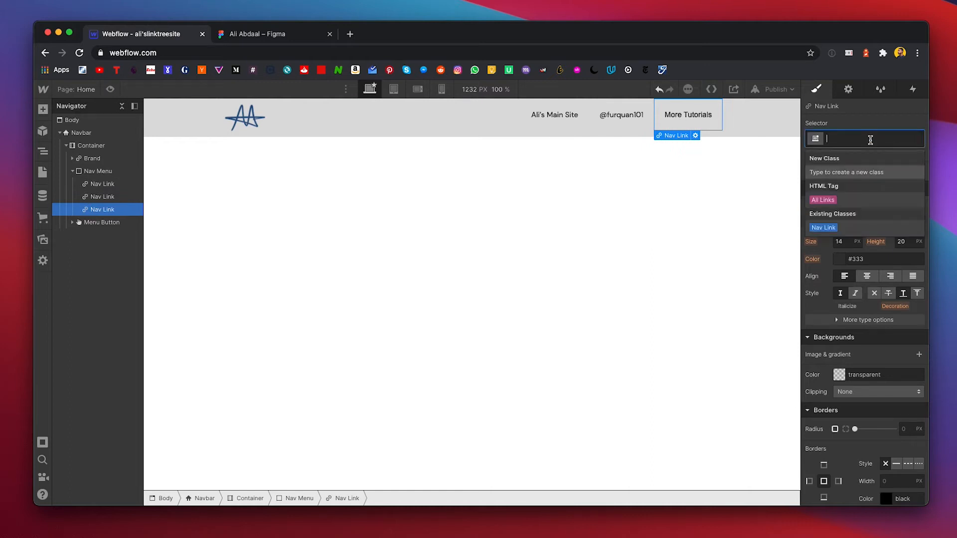
left_click(823, 227)
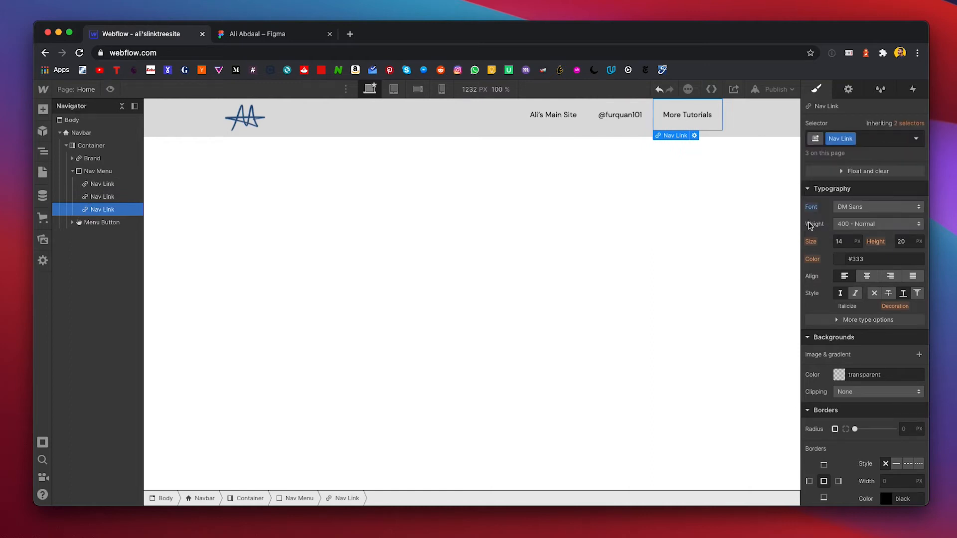
Step: Check the Nav Text style in Figma, then set the Nav Link class in Webflow to weight 500 - Medium and size 20 px
left_click(595, 159)
left_click(553, 116)
left_click(260, 33)
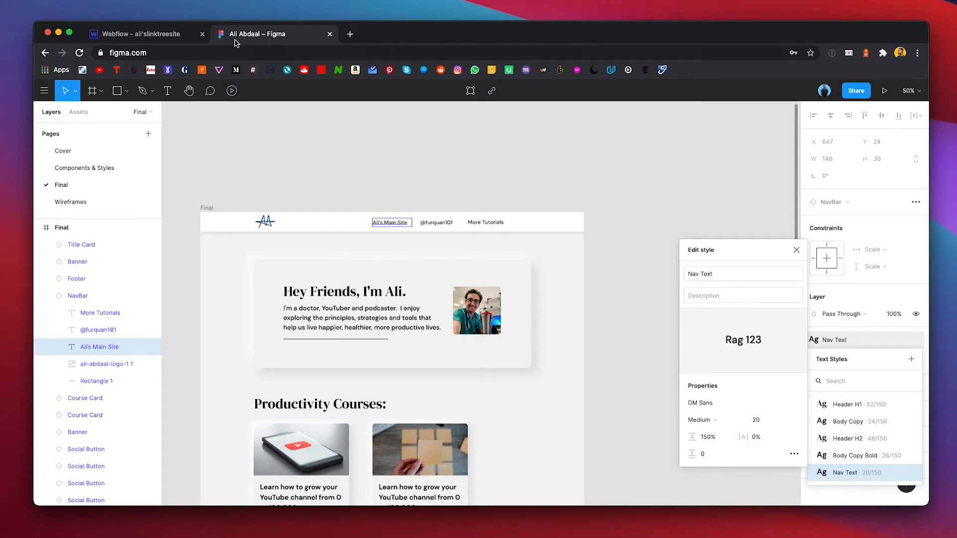
left_click(142, 33)
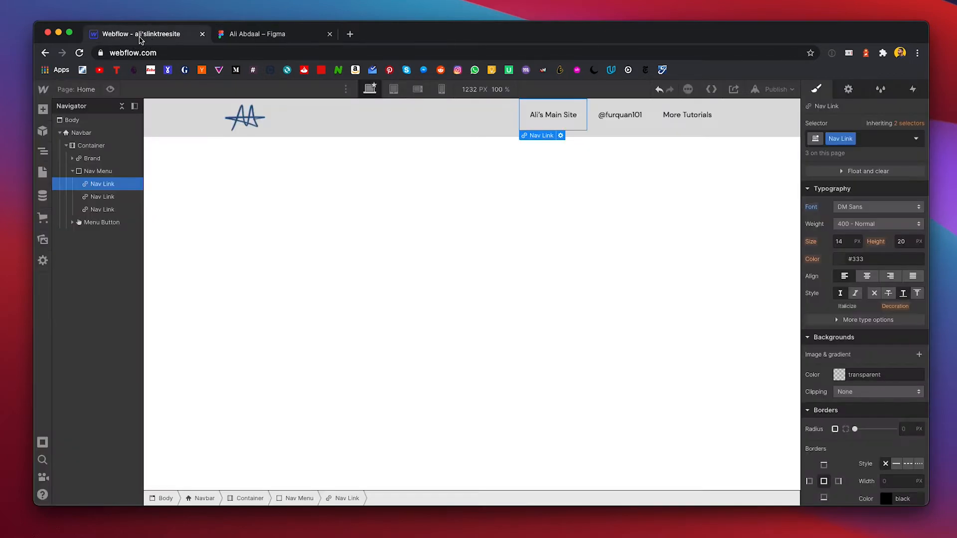
left_click(853, 224)
left_click(854, 239)
left_click(851, 241)
type("20")
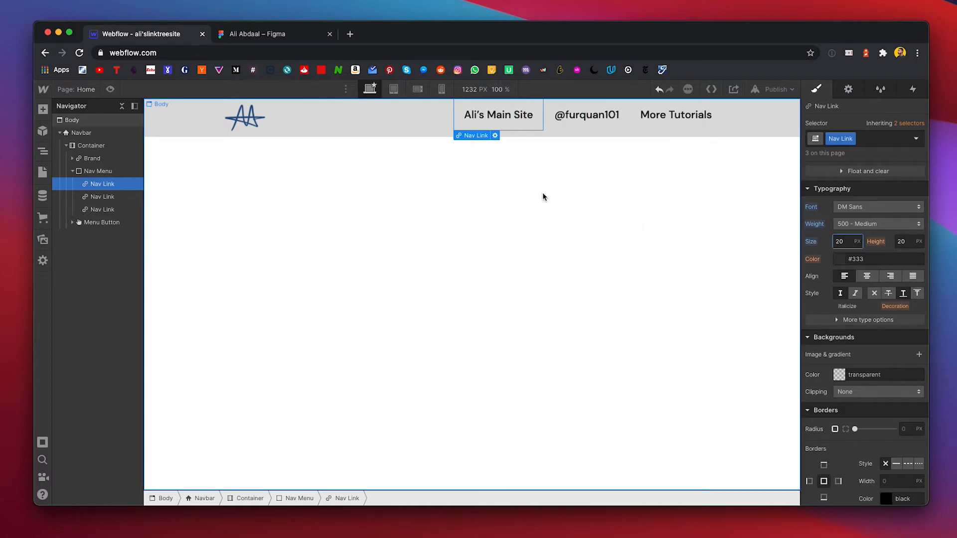
Step: Select the navbar and check which color style the NavBar uses in the Figma design
left_click(348, 185)
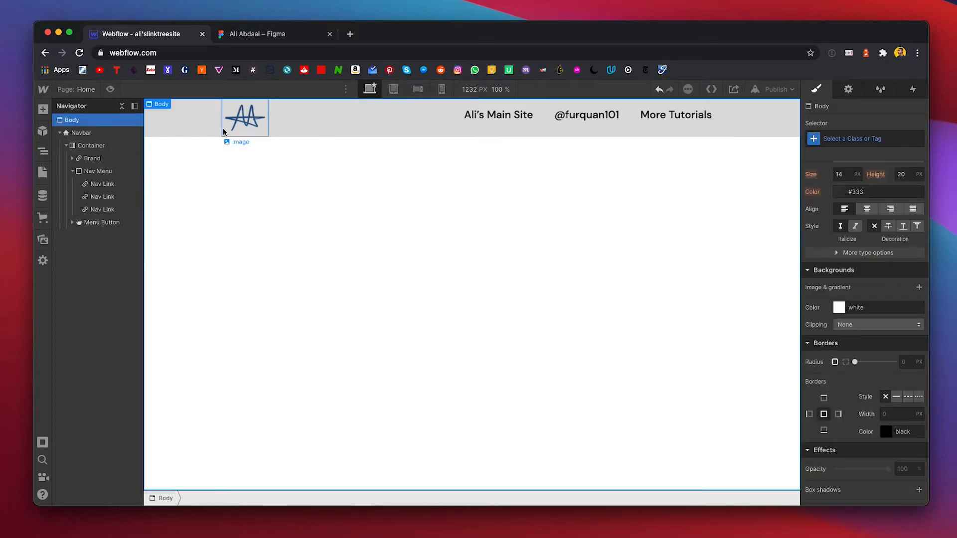
left_click(168, 125)
scroll(913, 308, "down", 5)
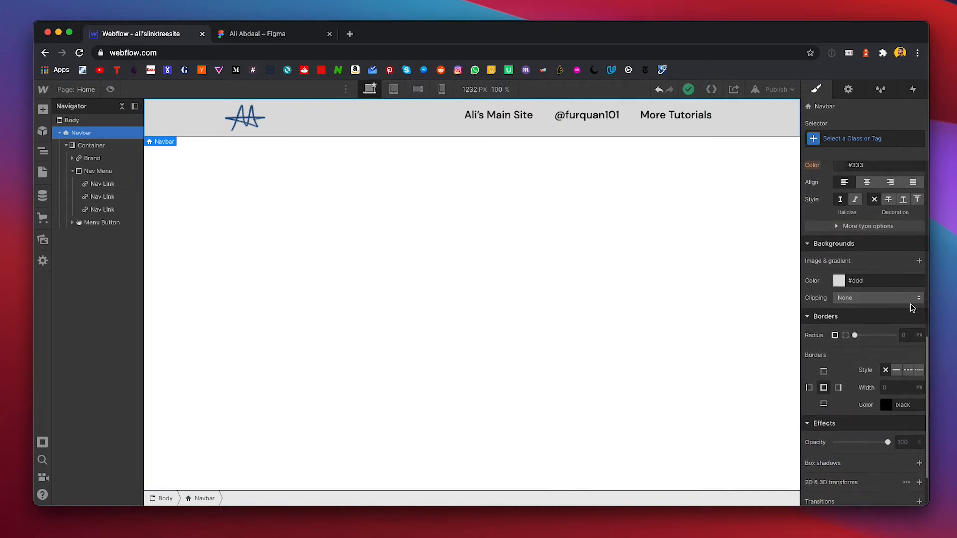
left_click(282, 36)
left_click(299, 215)
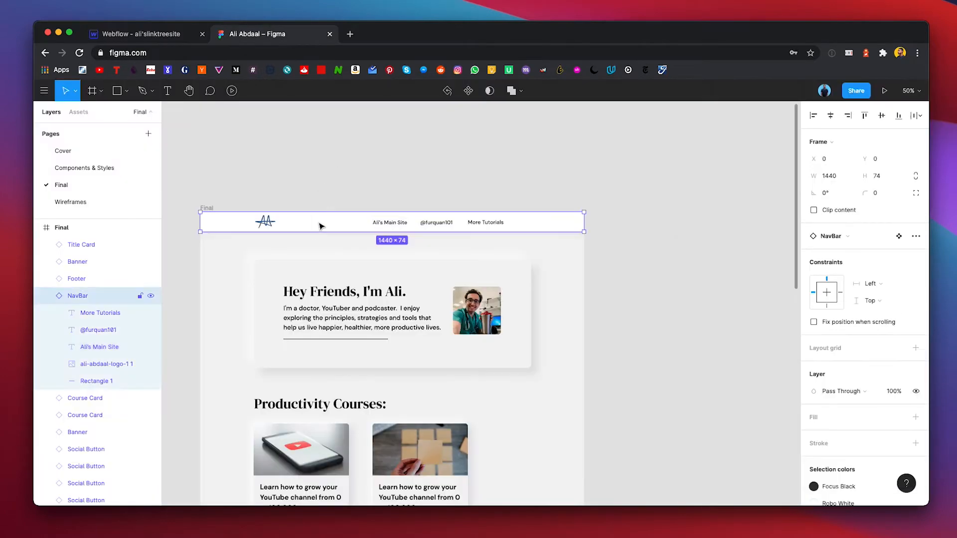
scroll(867, 338, "down", 3)
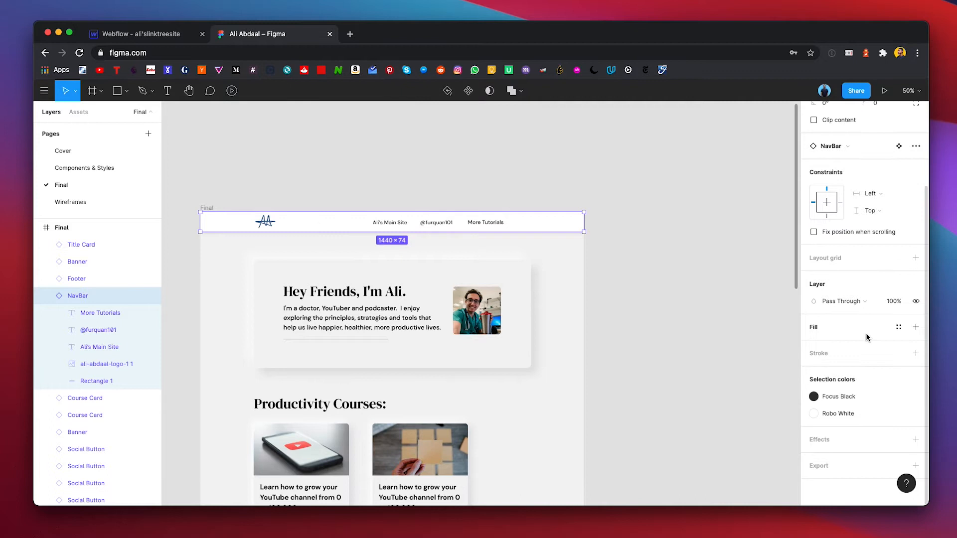
left_click(851, 414)
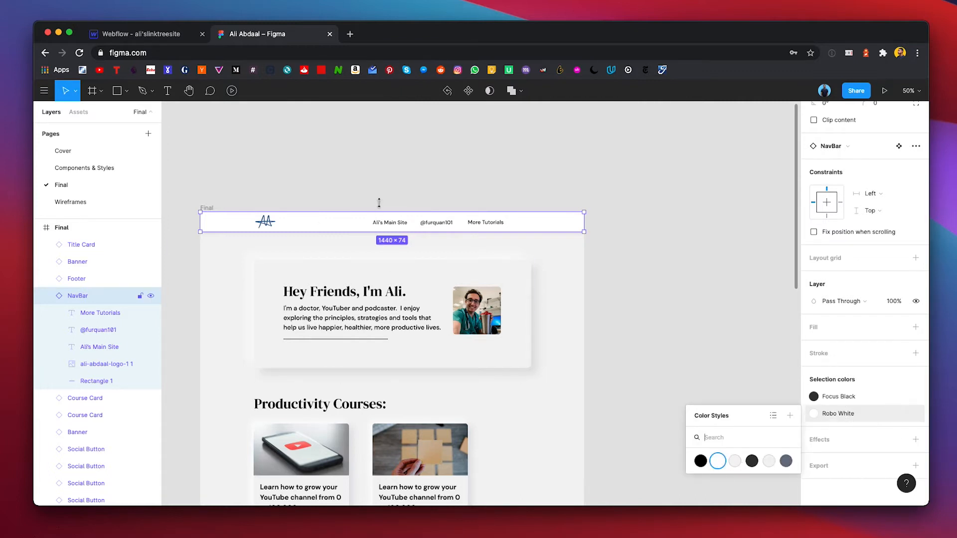
Step: In Webflow, set the navbar's background color to #ffffff and save it as a swatch named "robo white"
left_click(143, 34)
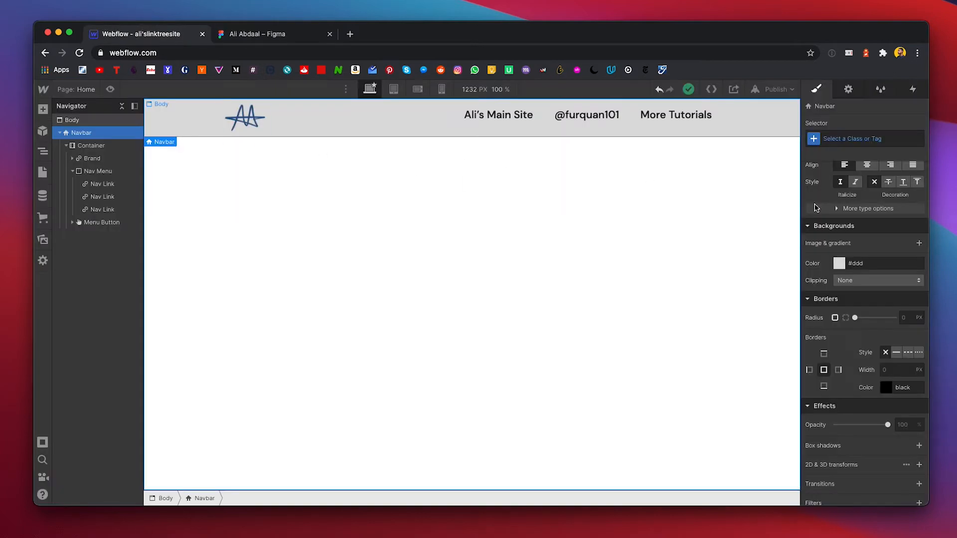
left_click(839, 263)
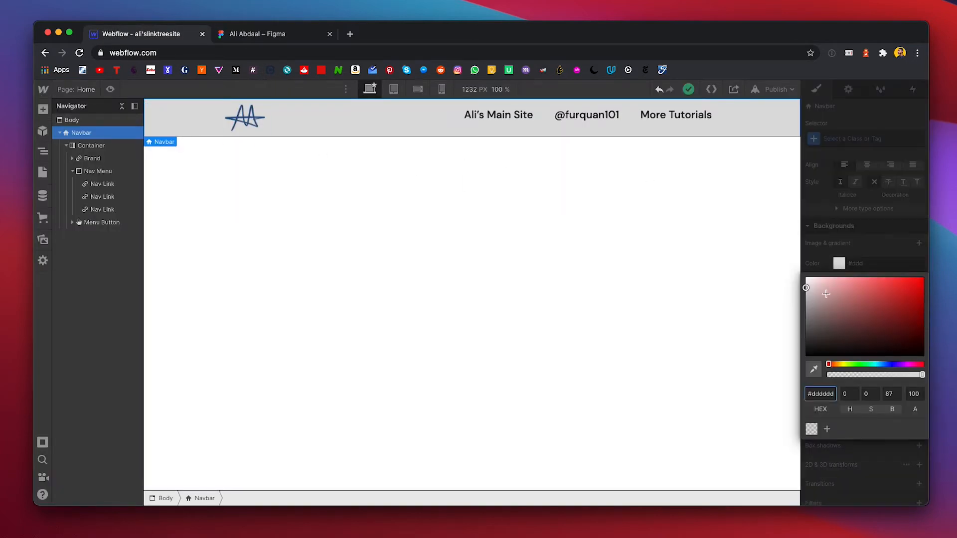
left_click(806, 277)
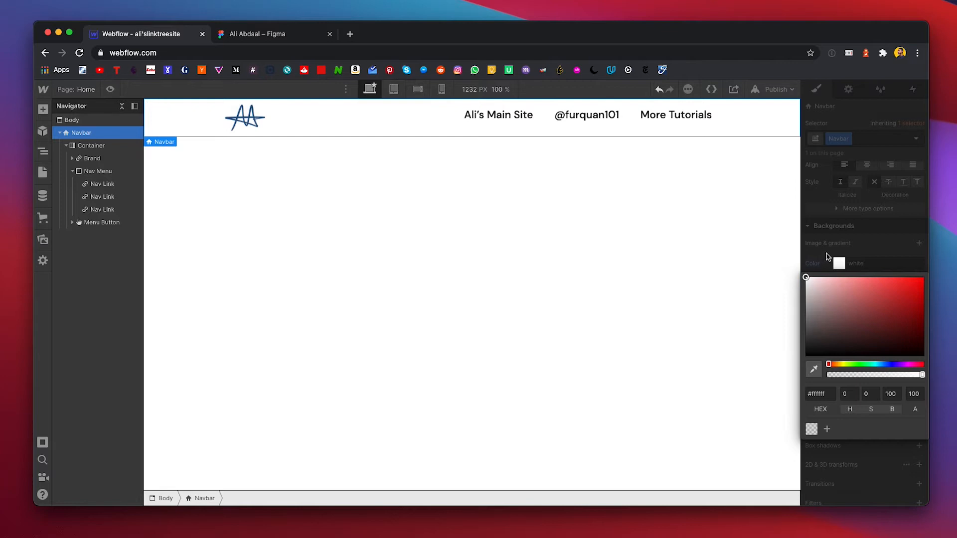
left_click(828, 430)
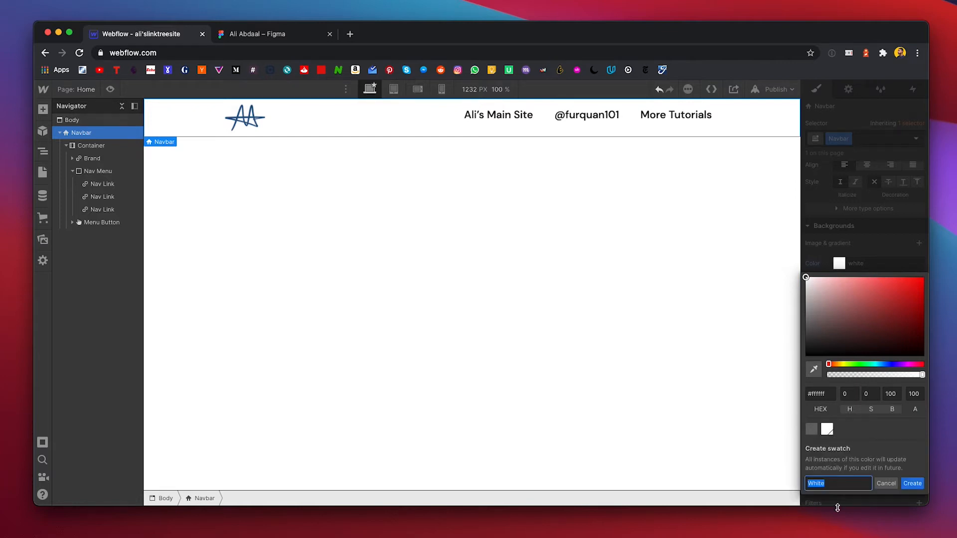
type("robo w")
left_click(912, 483)
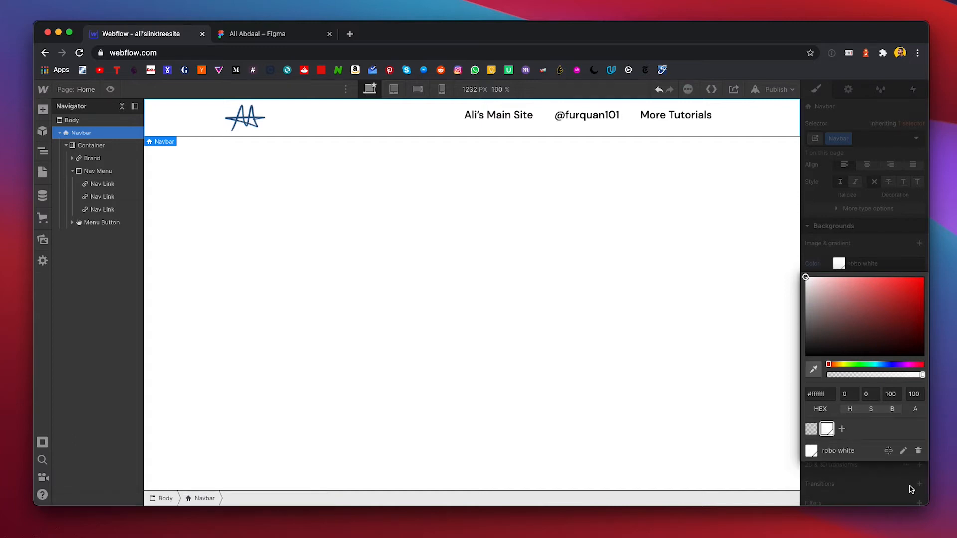
left_click(541, 247)
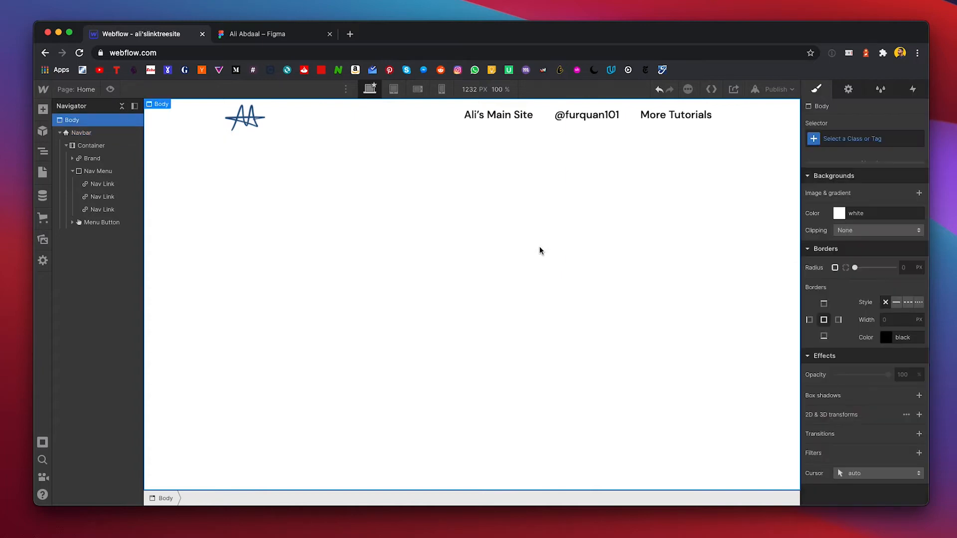
Step: In Figma, examine the effects applied to the NavBar's background rectangle
left_click(255, 33)
left_click(325, 152)
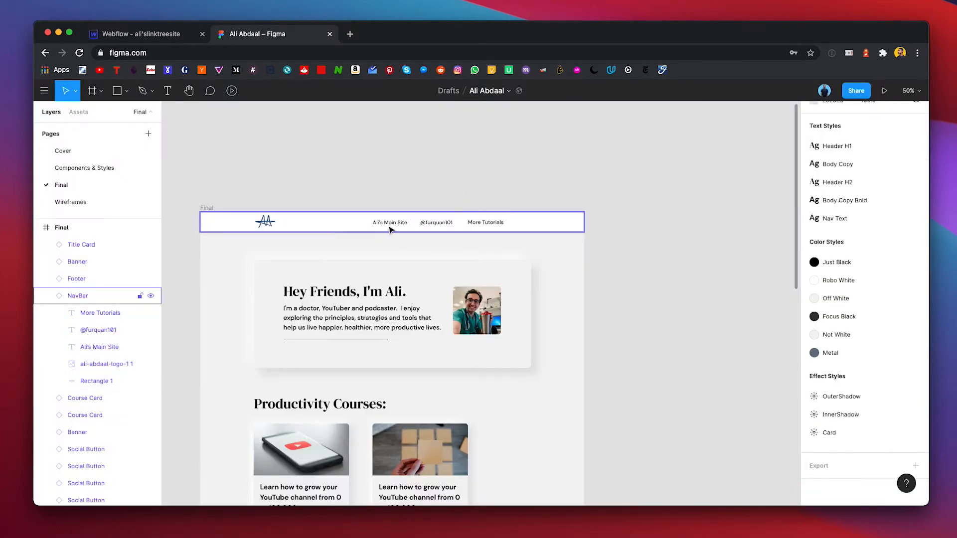
left_click(528, 224)
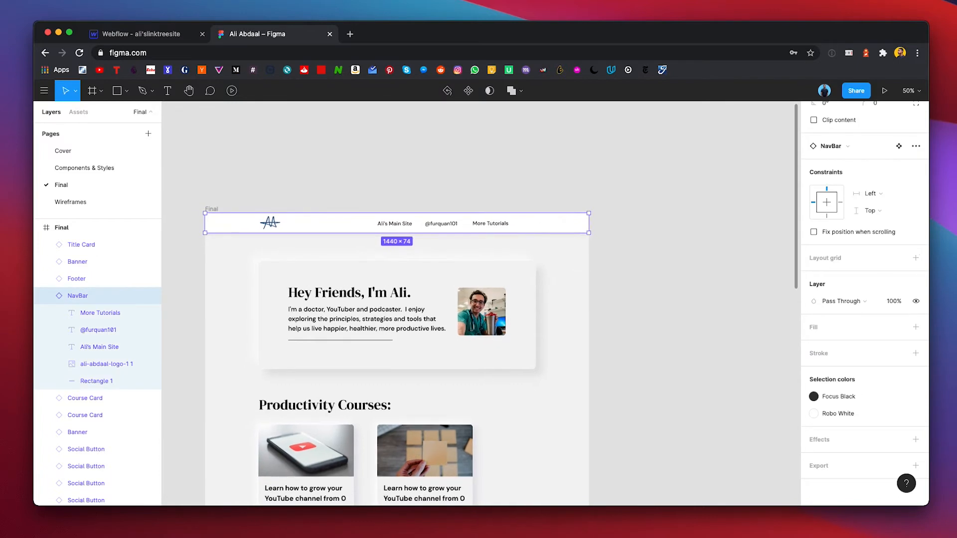
scroll(822, 154, "up", 3)
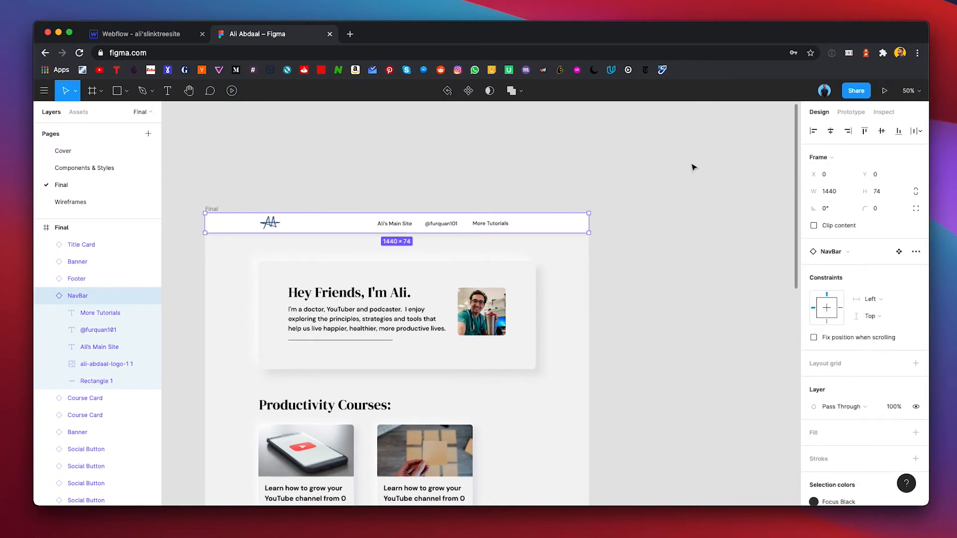
left_click(538, 229)
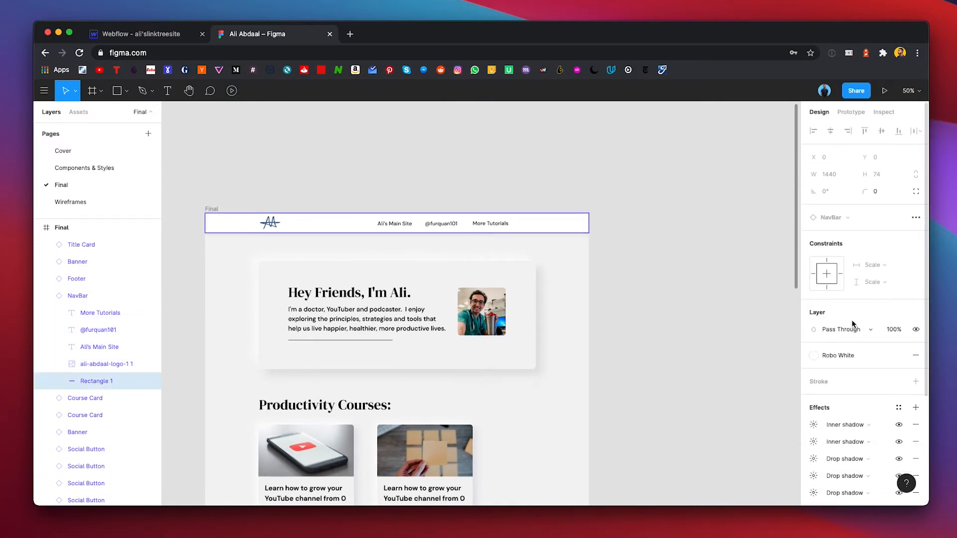
scroll(846, 319, "down", 4)
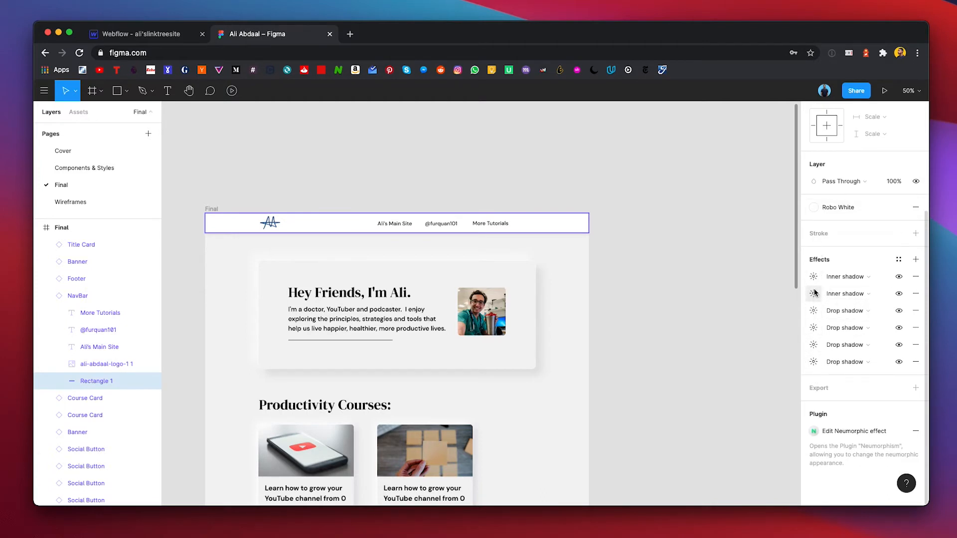
Step: Add a box shadow to the navbar in Webflow
left_click(144, 34)
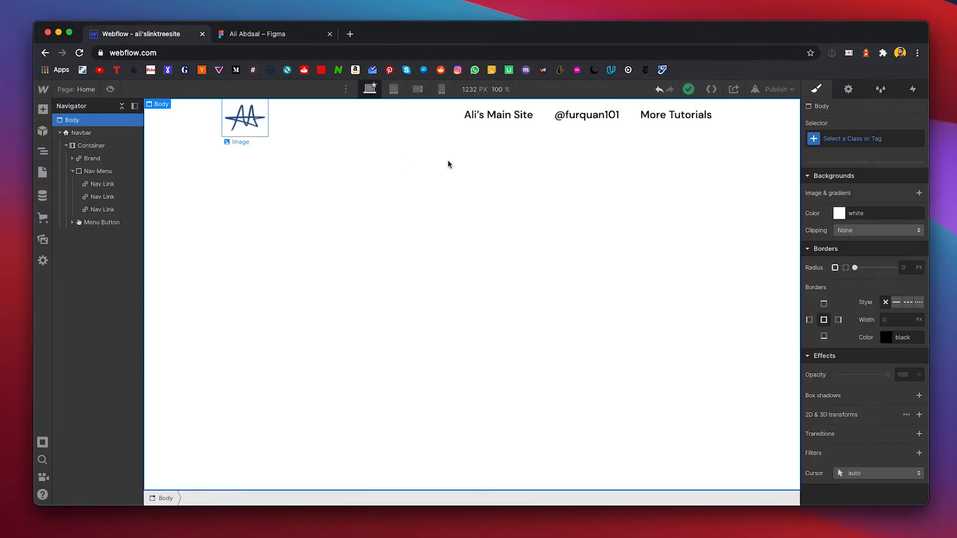
left_click(162, 114)
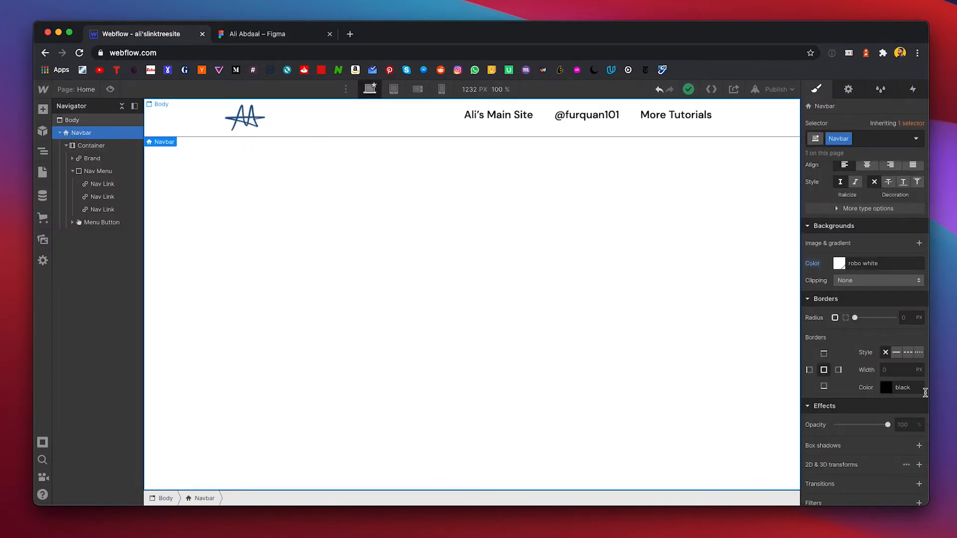
scroll(858, 367, "down", 2)
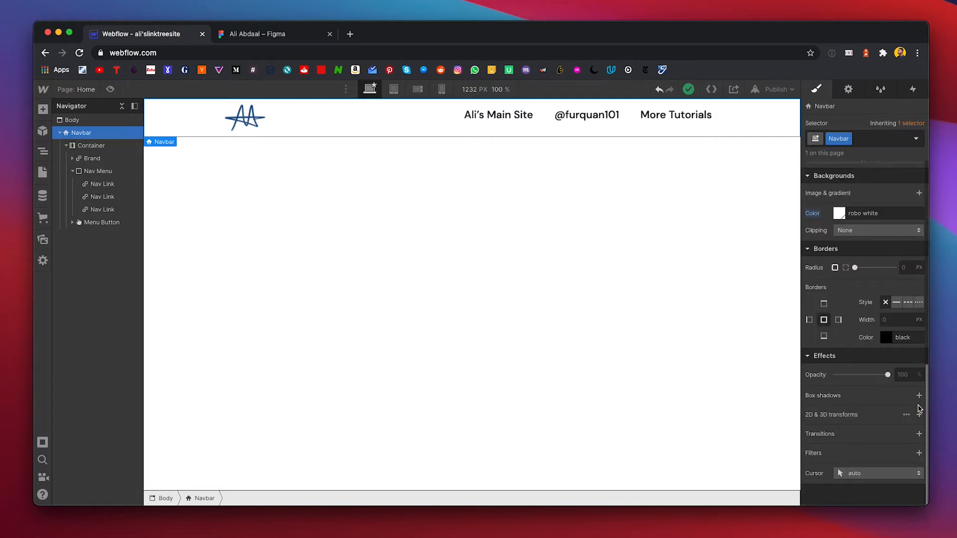
left_click(919, 396)
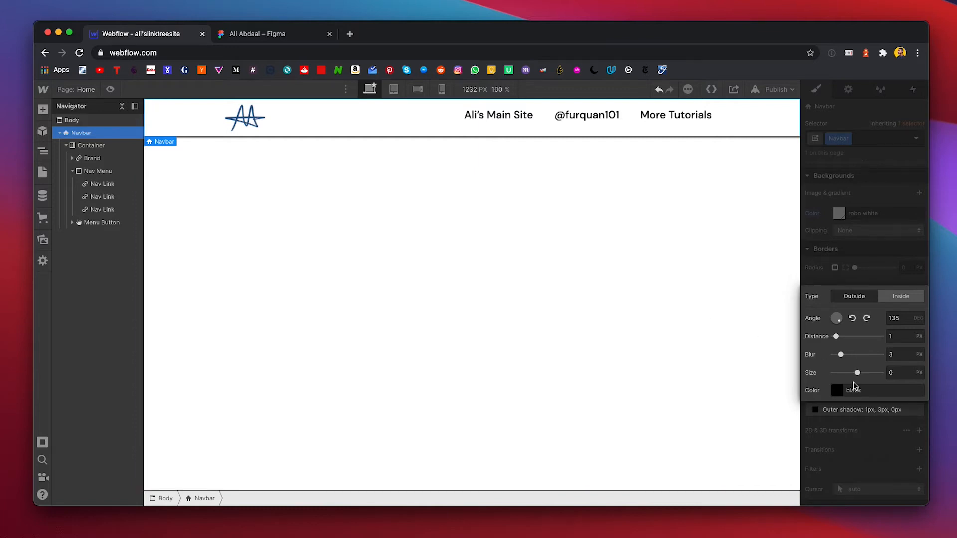
Step: Inspect the offset, blur, color and opacity of every shadow on the NavBar's background rectangle in Figma
left_click(269, 34)
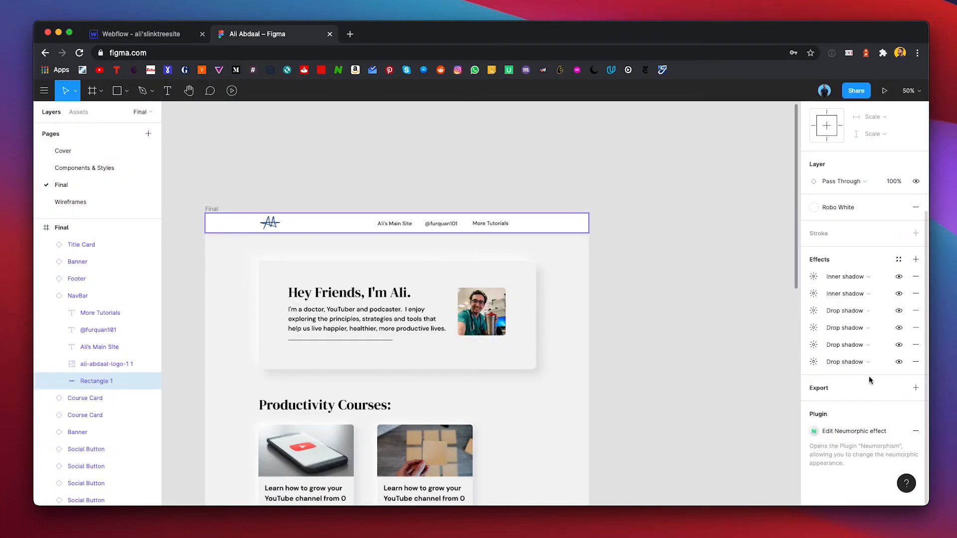
scroll(823, 157, "up", 5)
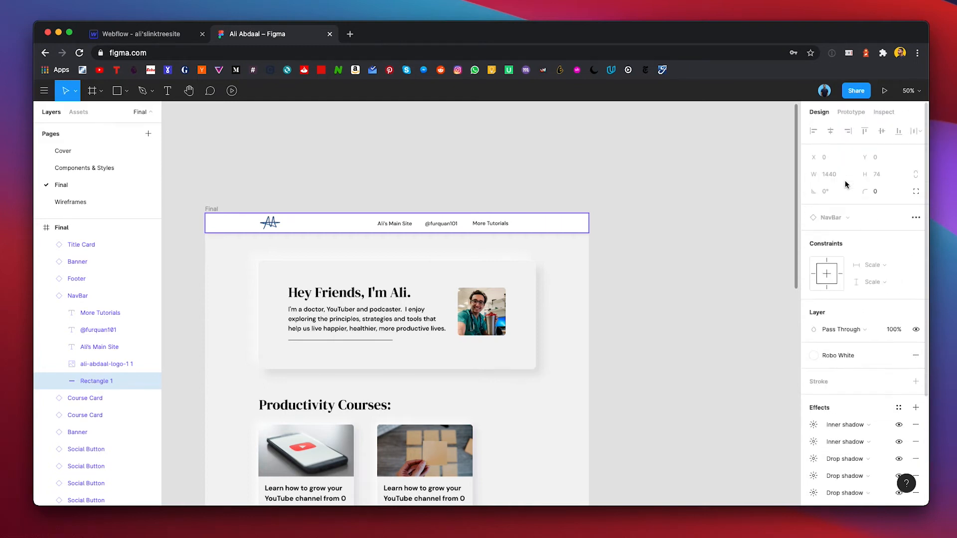
left_click(881, 114)
scroll(842, 327, "down", 3)
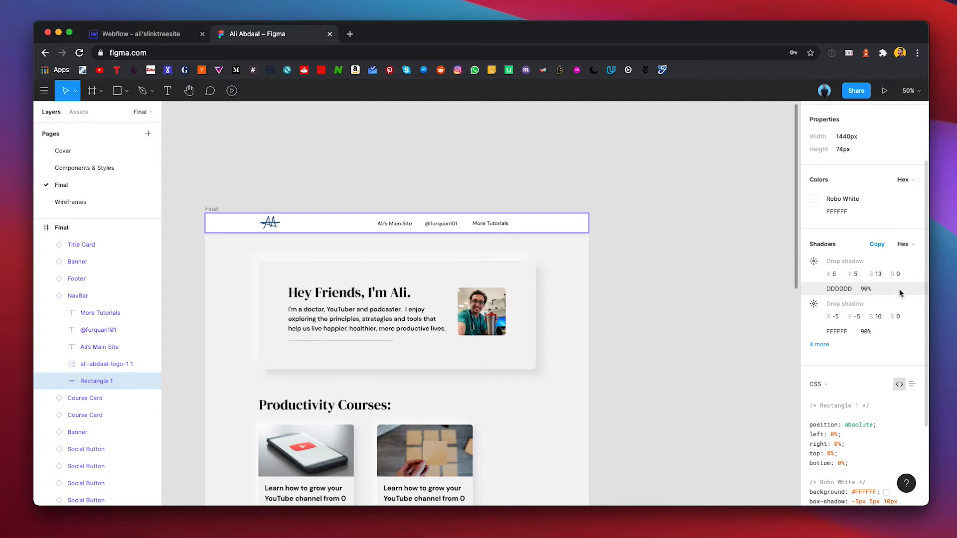
scroll(847, 299, "down", 1)
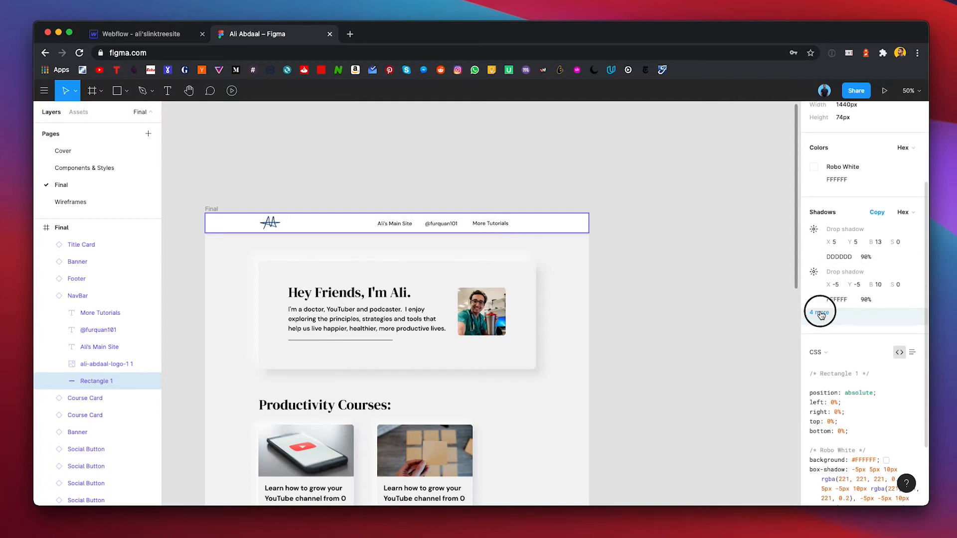
left_click(820, 313)
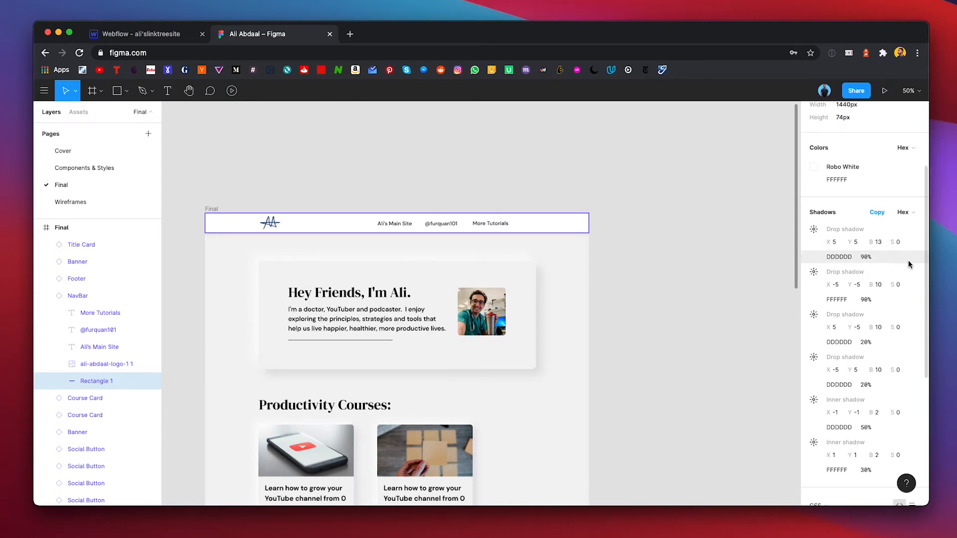
scroll(888, 333, "down", 5)
scroll(880, 329, "up", 4)
Step: In Webflow, set the "Ali's Main Site" nav link to open in a new tab and clear its placeholder URL
left_click(142, 34)
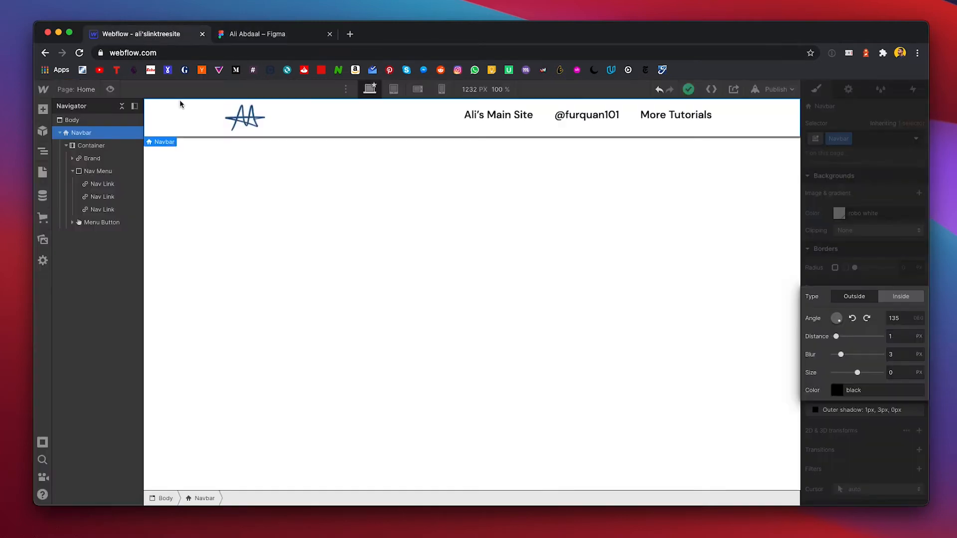
left_click(540, 115)
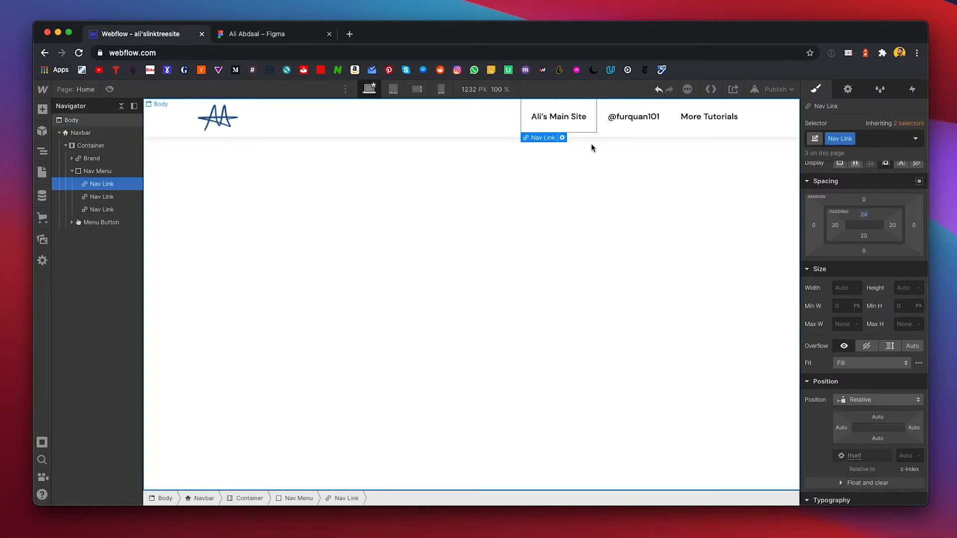
left_click(561, 137)
left_click(582, 184)
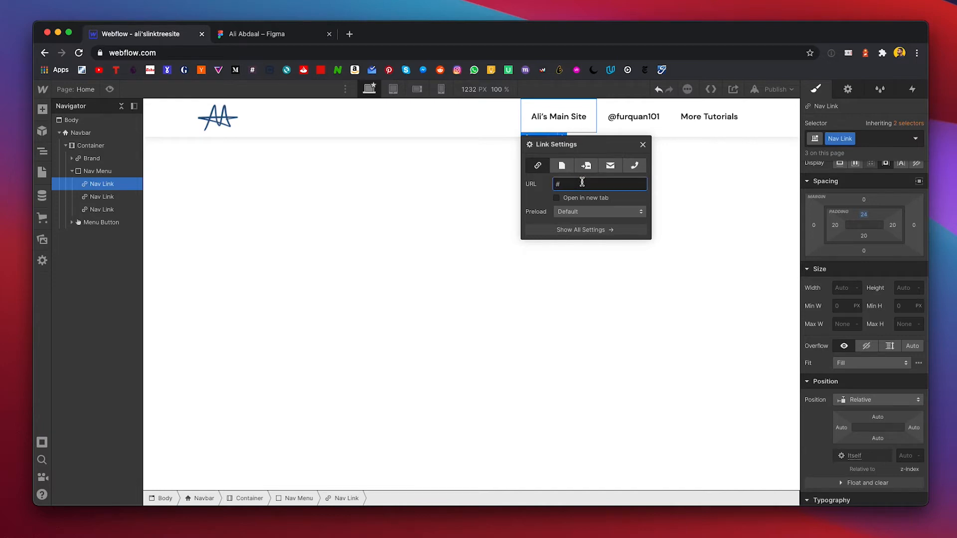
left_click(556, 197)
key("BackSpace")
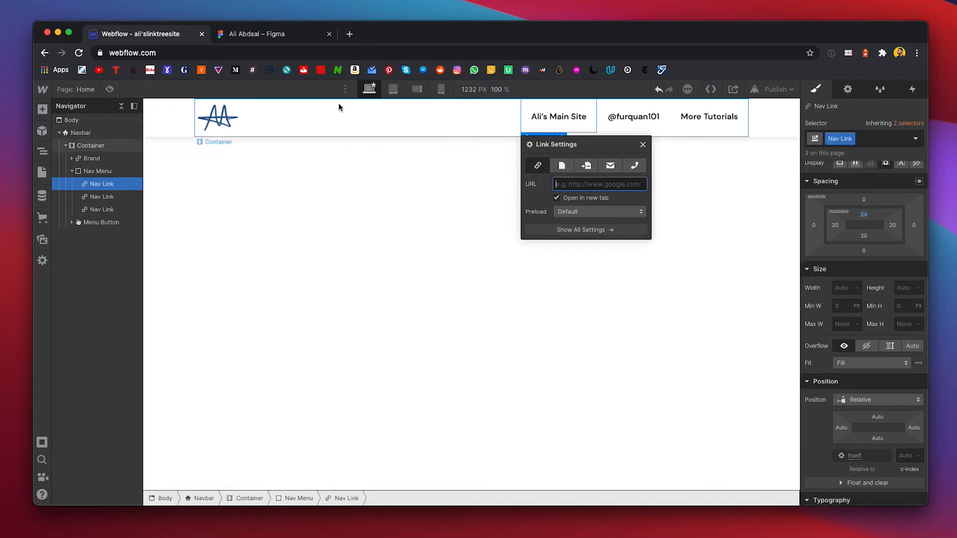
Step: Search the web for "ali abdaal" in a new browser tab, open aliabdaal.com and select its address
left_click(349, 34)
type("ali abdaal")
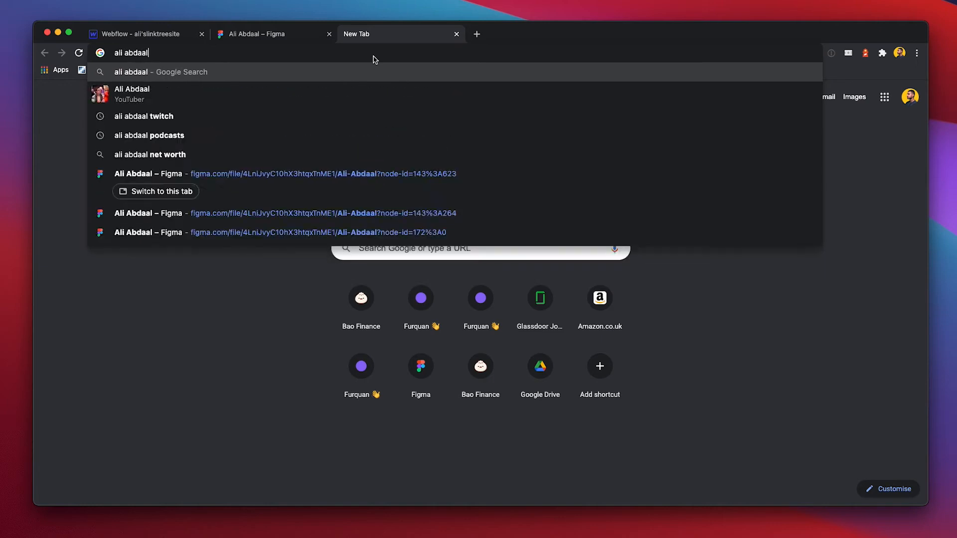
key("Return")
left_click(176, 194)
key("super+bracketleft")
left_click(171, 322)
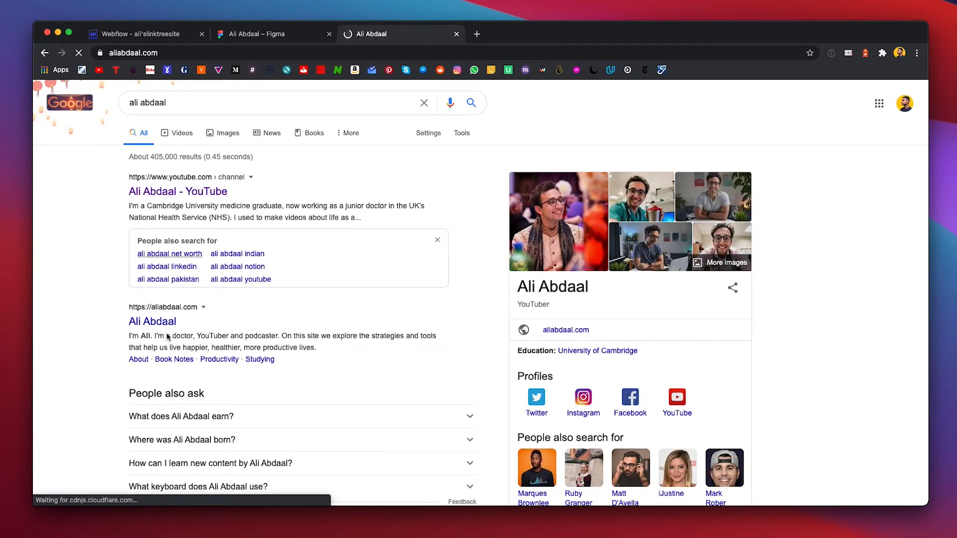
left_click(180, 54)
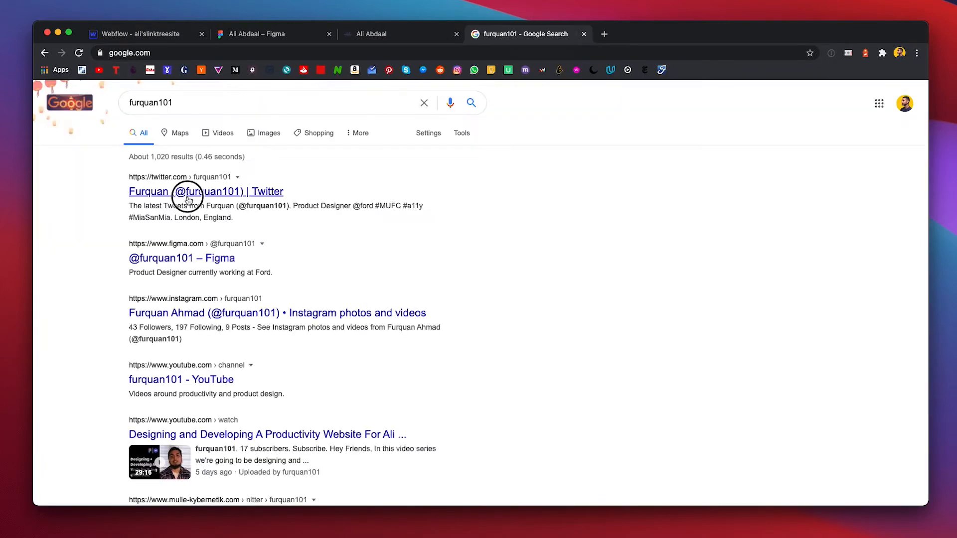
left_click(188, 192)
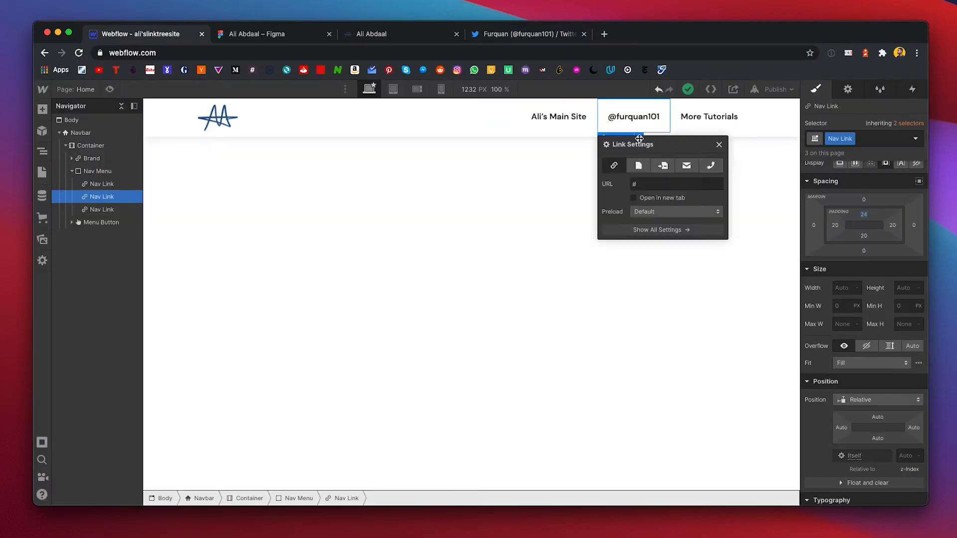
left_click(709, 117)
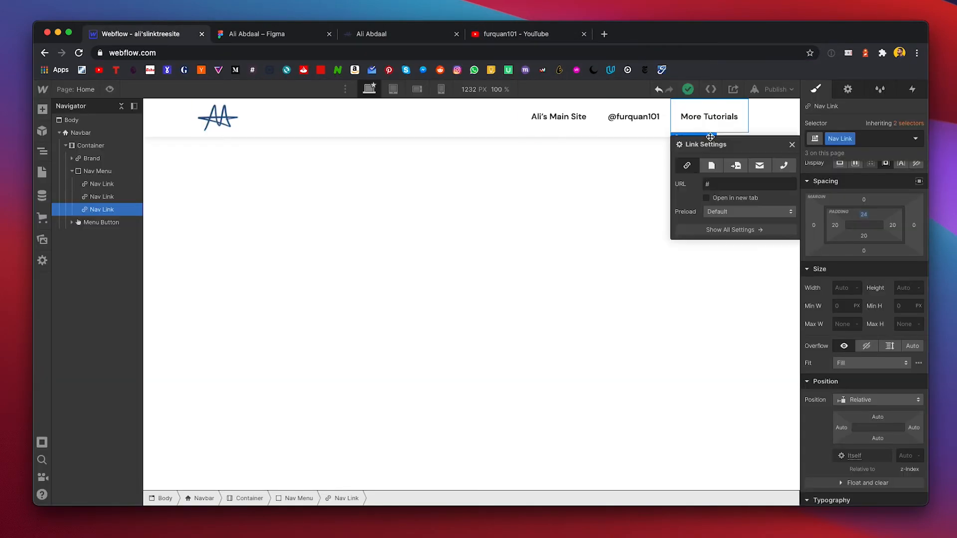
left_click(270, 163)
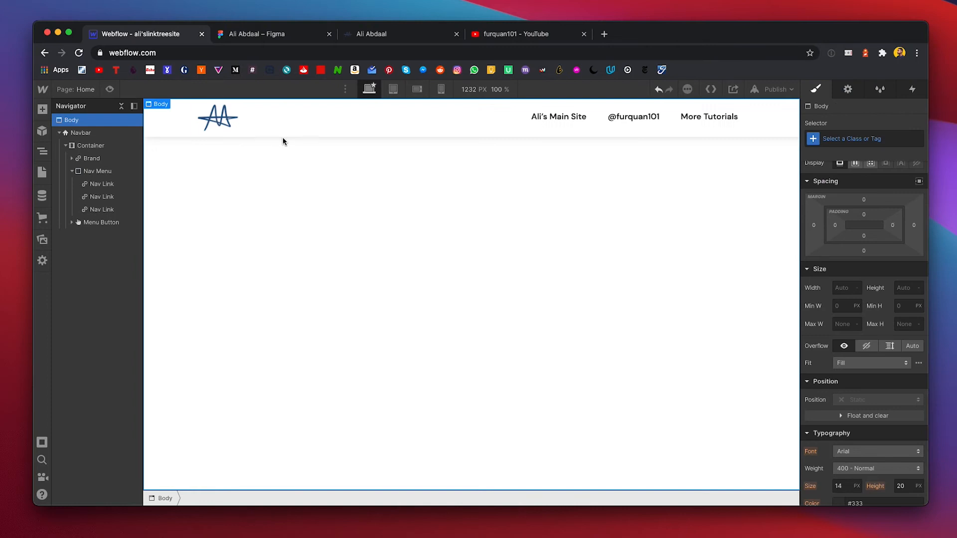
Step: Test the "More Tutorials" nav link in preview mode, and inspect the Title Card's size and position in Figma
left_click(110, 89)
left_click(726, 117)
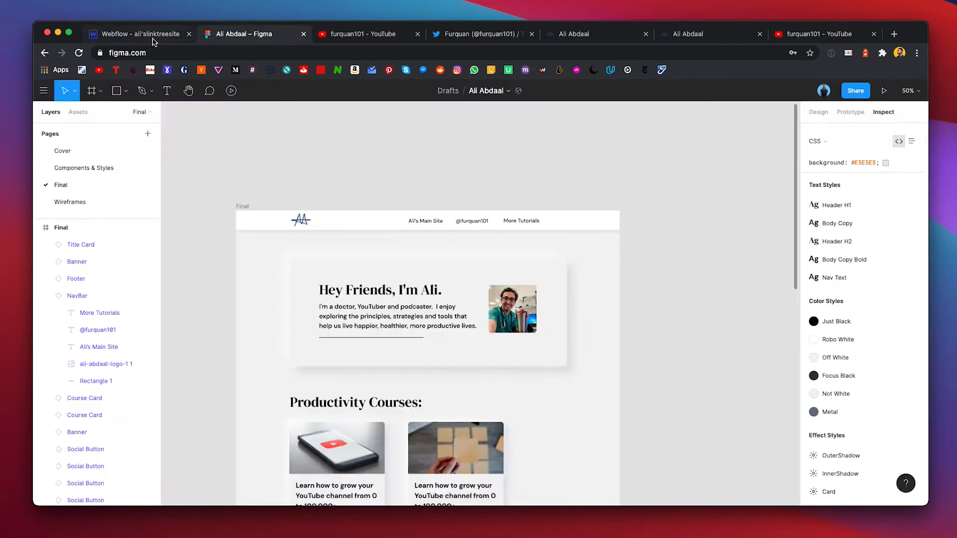
scroll(414, 214, "down", 3)
left_click(414, 215)
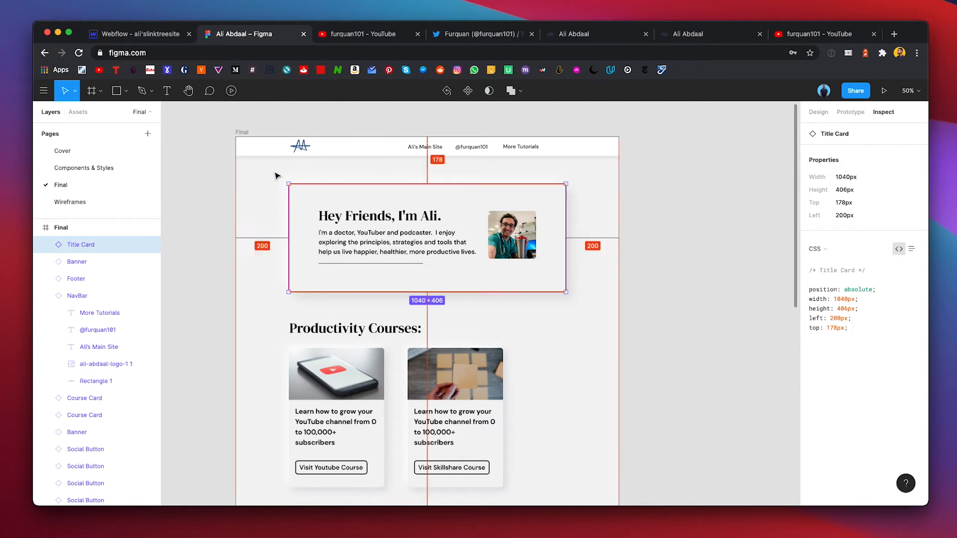
Step: In Webflow, delete the empty container and its section below the navbar
left_click(152, 43)
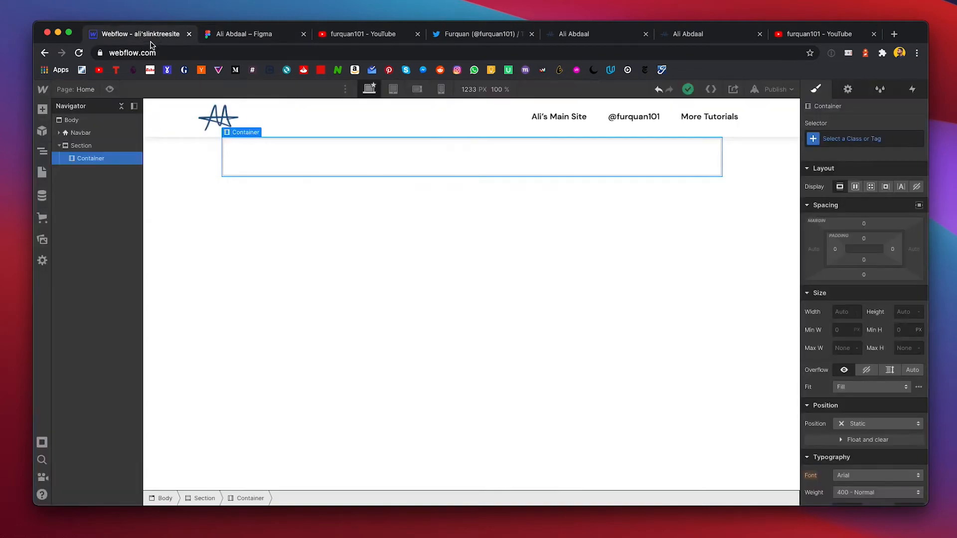
key("Delete")
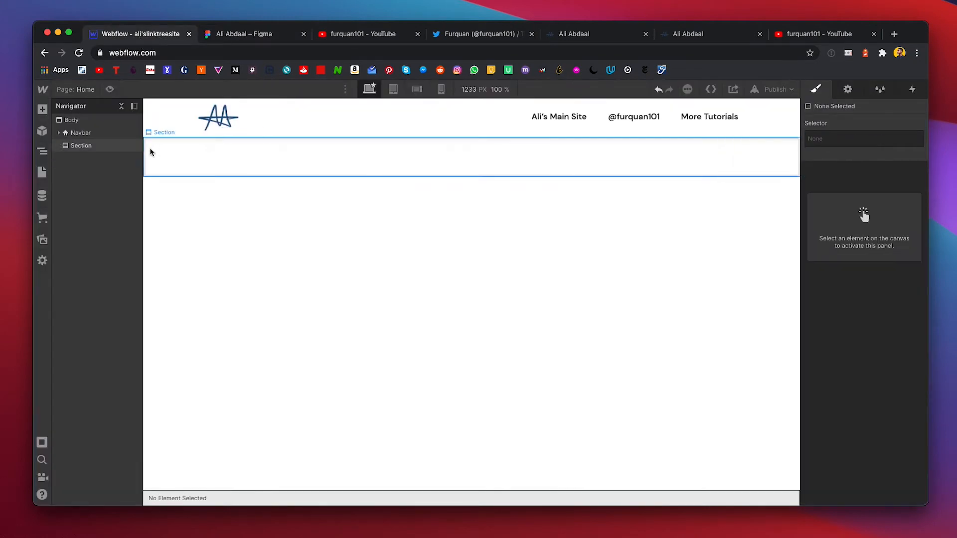
left_click(73, 149)
key("Delete")
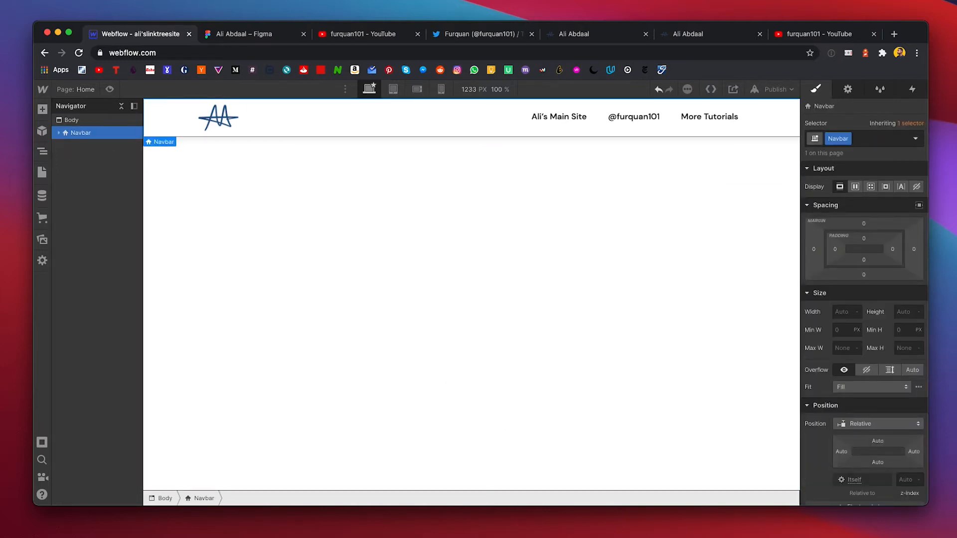
key("super+z")
key("super+z")
key("ctrl+Tab")
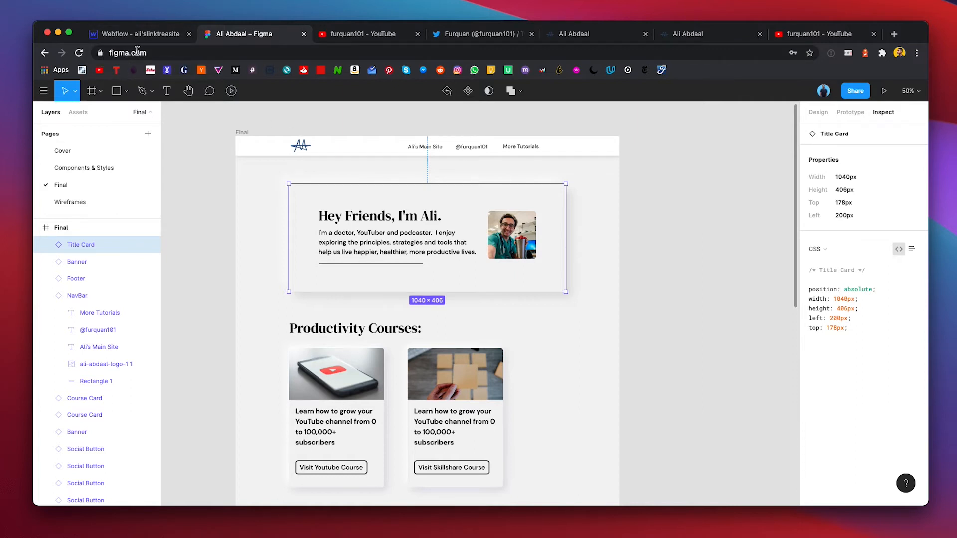
left_click(119, 34)
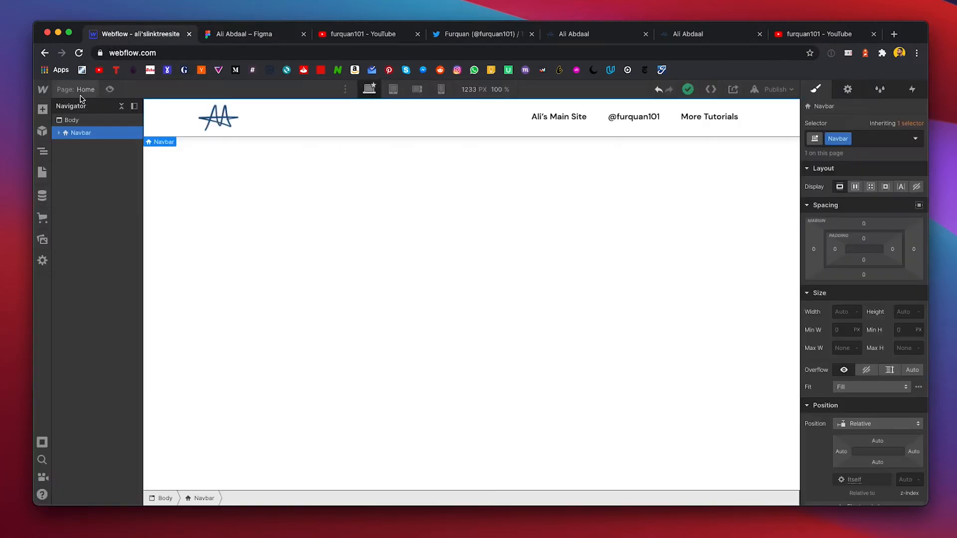
Step: Add a new section below the navbar and place a container inside it
left_click(43, 110)
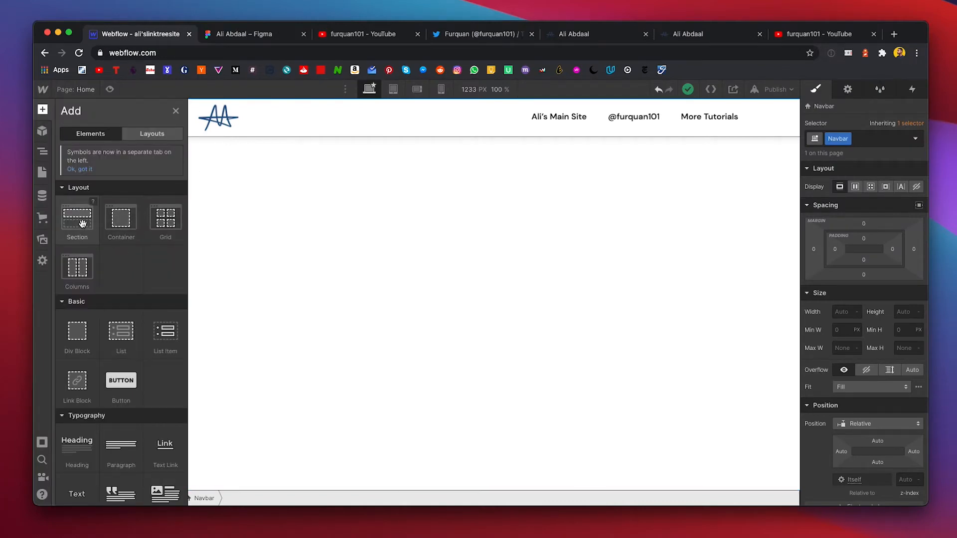
left_click_drag(76, 221, 313, 222)
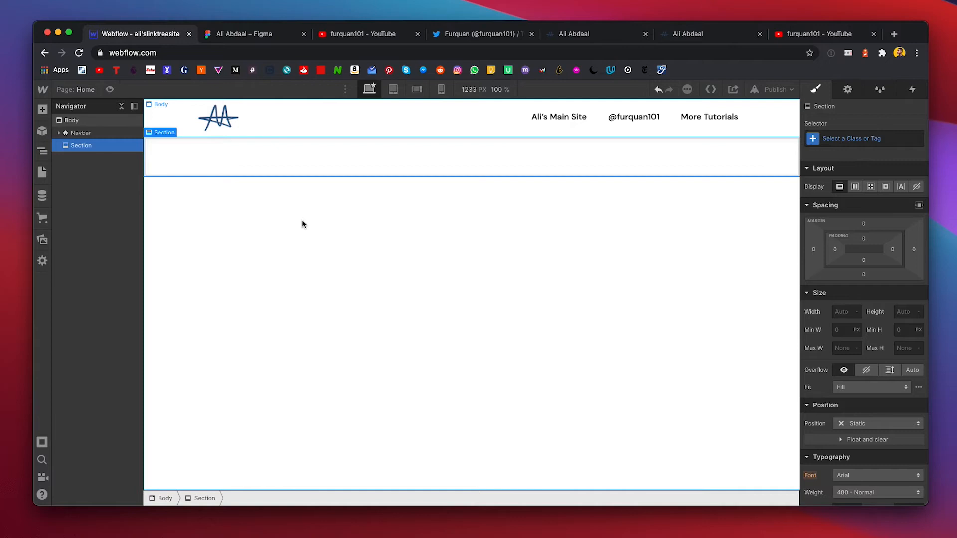
left_click(43, 114)
left_click_drag(118, 215, 266, 165)
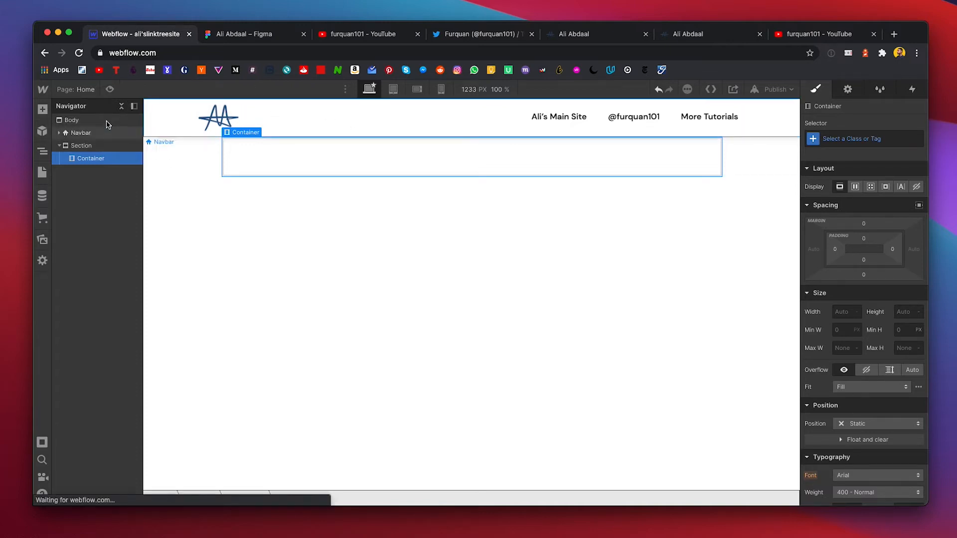
Step: Inspect the title card's "Hey Friends, I'm Ali." heading in Figma, and add a text block inside the new container in Webflow
left_click(215, 40)
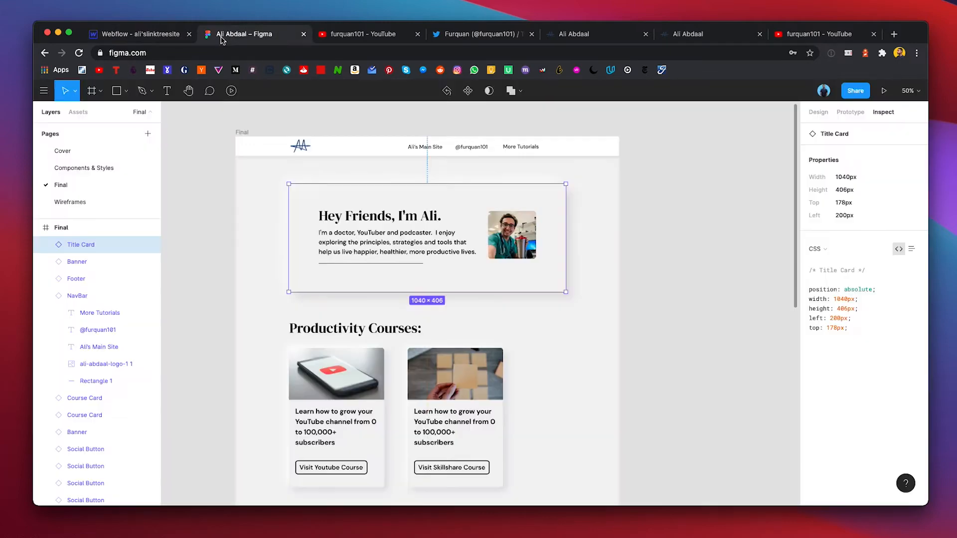
left_click(354, 221)
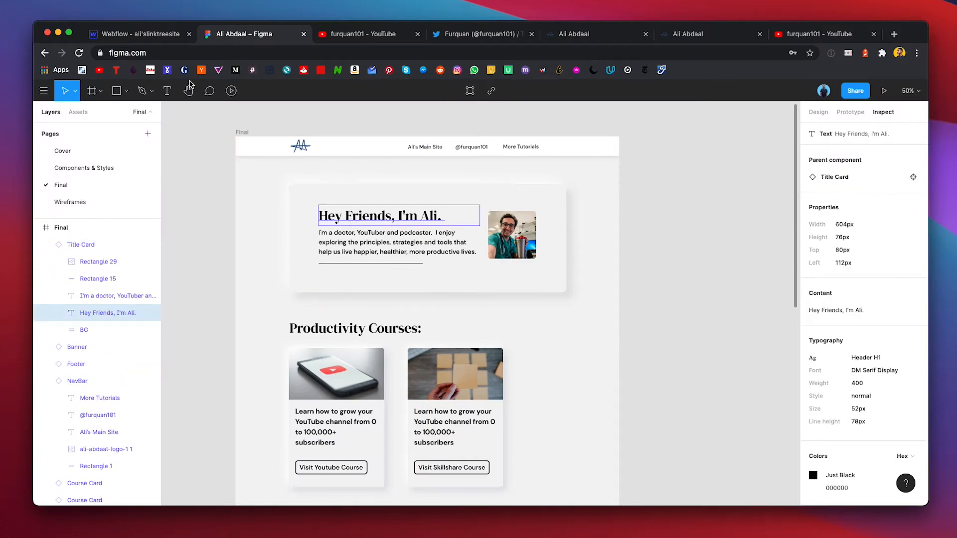
left_click(135, 35)
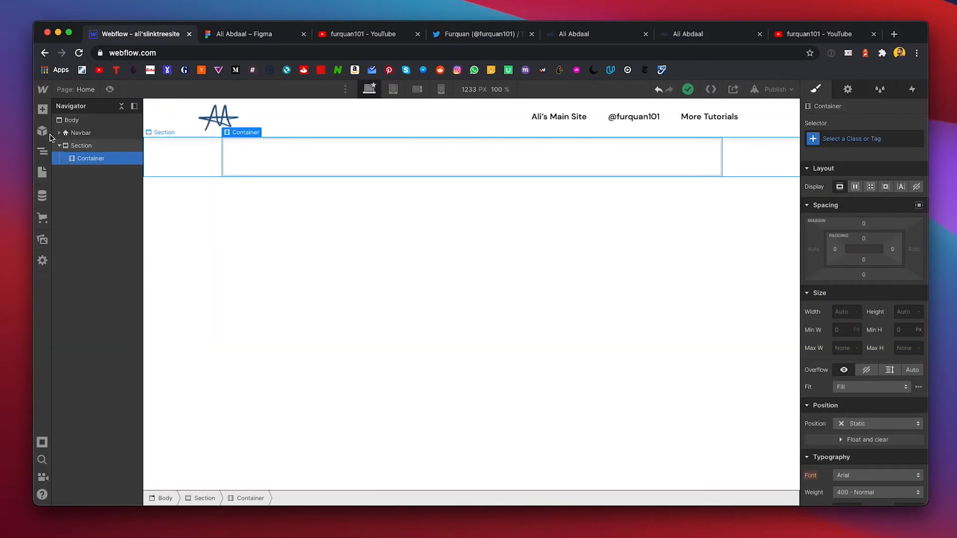
left_click(42, 109)
scroll(124, 224, "down", 8)
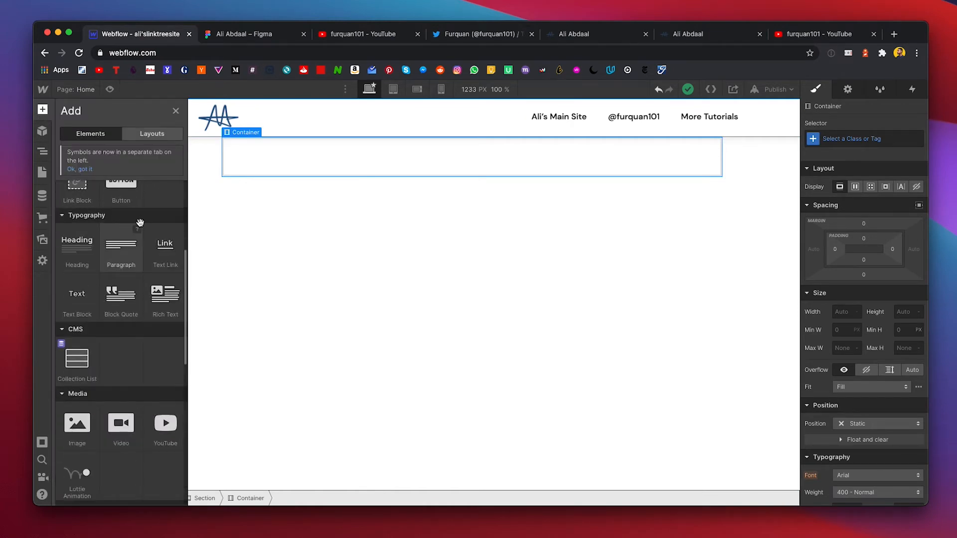
scroll(107, 288, "down", 1)
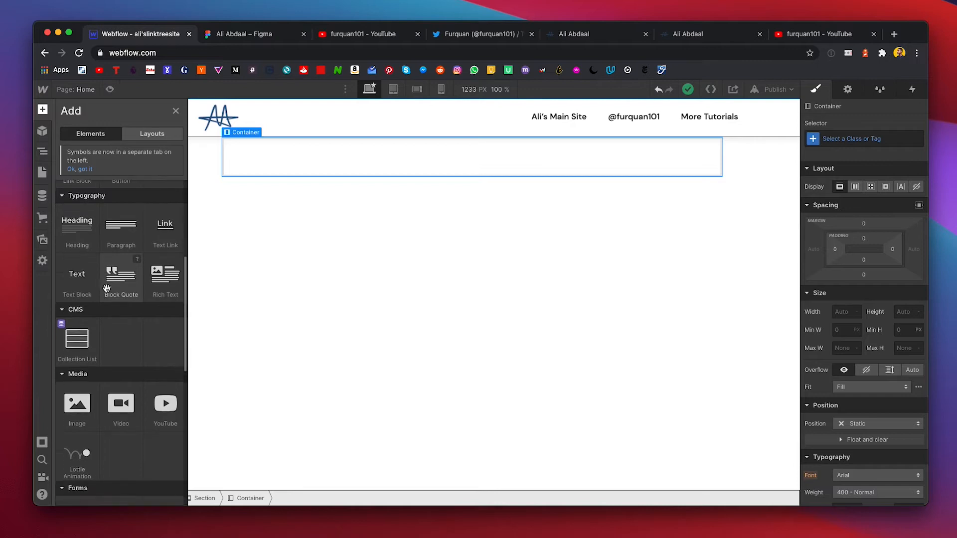
left_click_drag(77, 274, 328, 161)
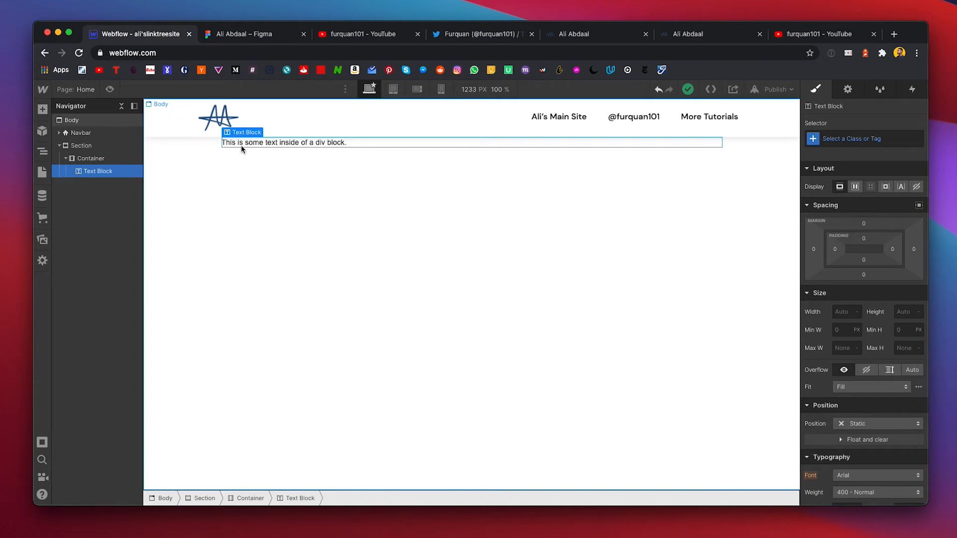
Step: Copy the heading "Hey Friends, I'm Ali." from Figma and replace the Webflow text block's placeholder text with it
left_click(235, 34)
double_click(357, 215)
left_click(358, 216)
left_click_drag(446, 217, 280, 208)
key("ctrl+c")
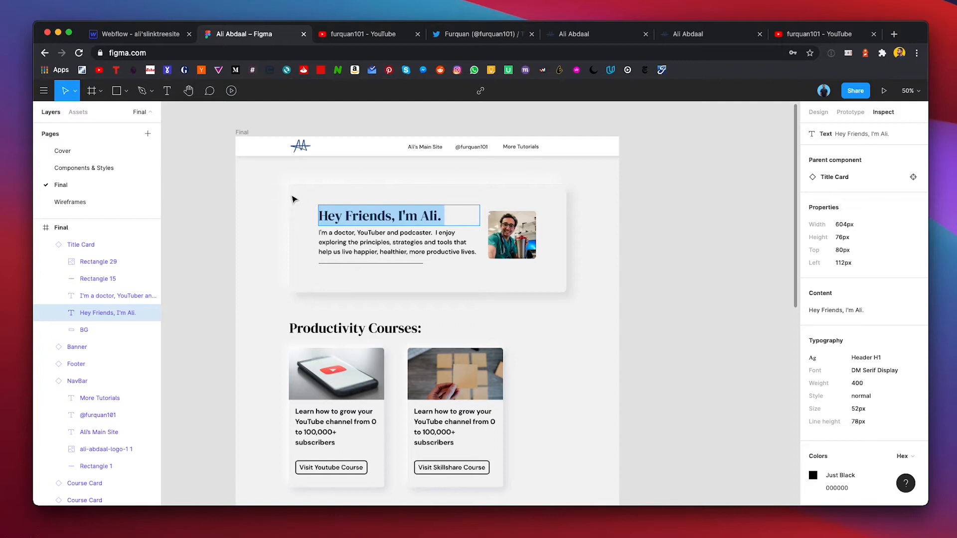
key("ctrl+shift+Tab")
double_click(317, 143)
key("ctrl+a")
key("ctrl+v")
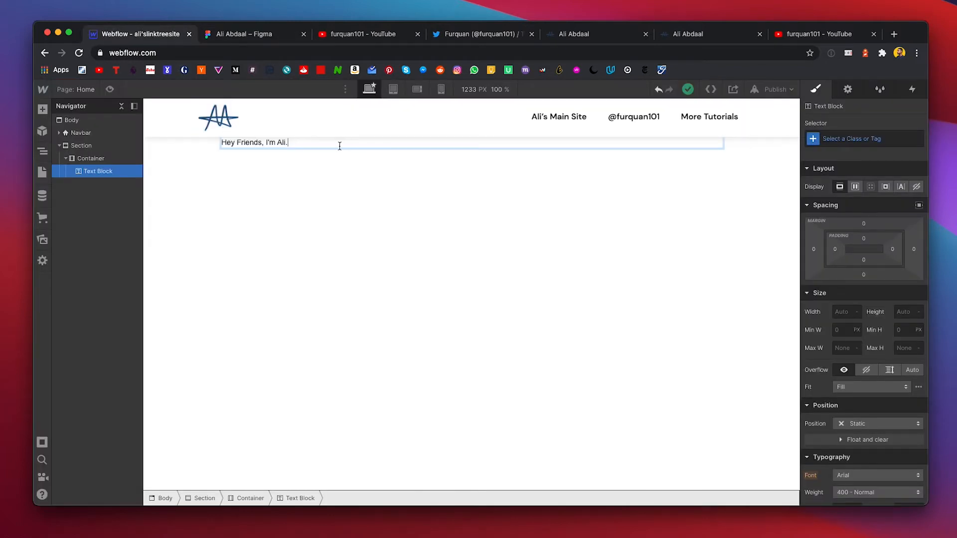
left_click(281, 181)
Step: Create a new class named "header" for the "Hey Friends, I'm Ali." text block
left_click(253, 142)
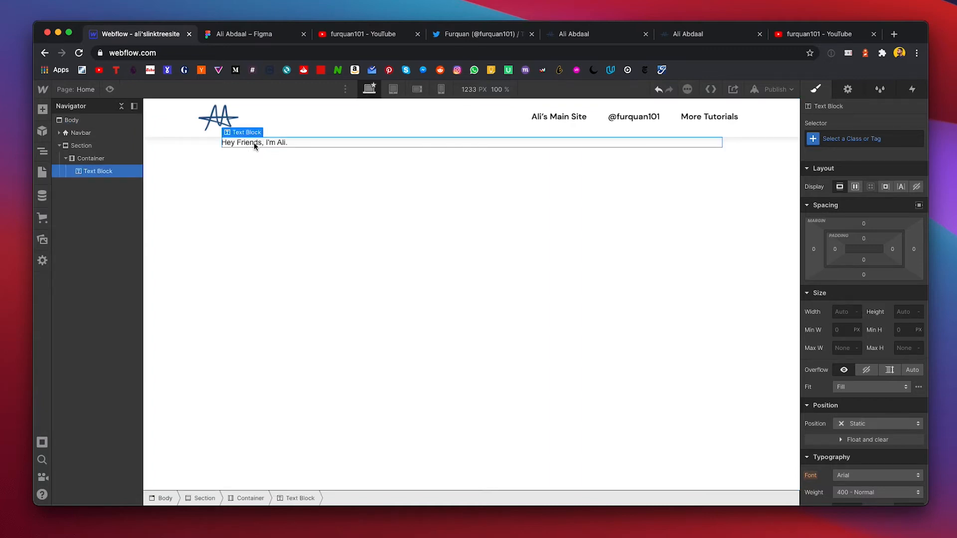
left_click(842, 138)
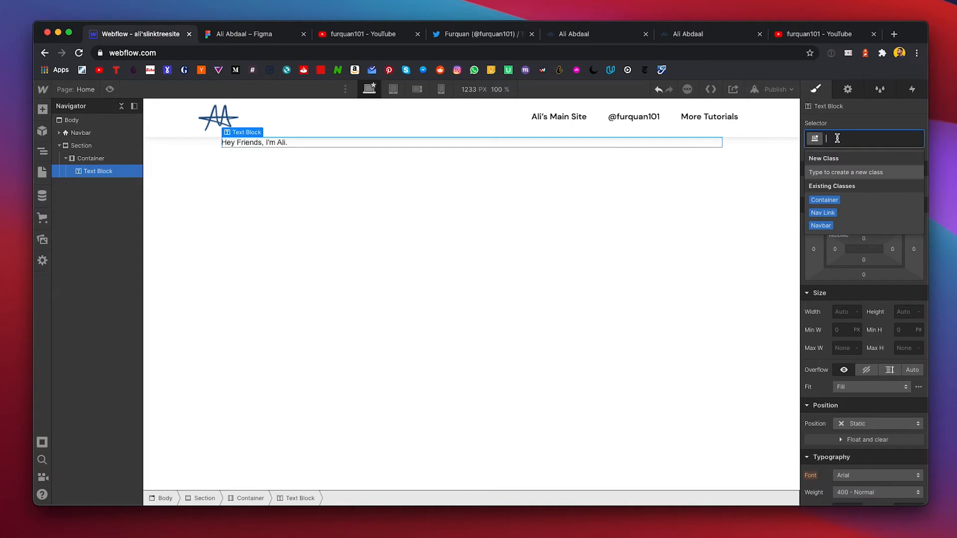
type("header")
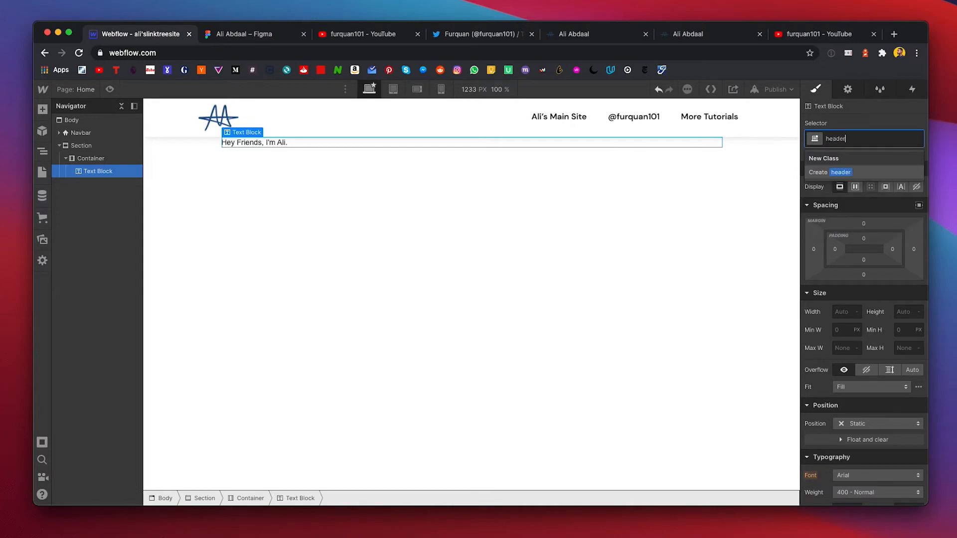
key("Return")
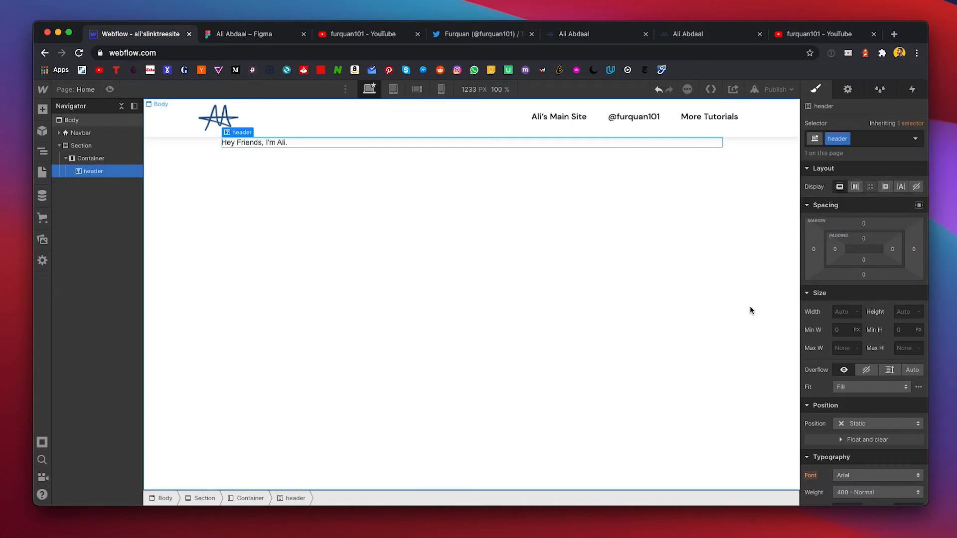
Step: Inspect the heading's font, weight, size, line height and color in Figma
left_click(249, 34)
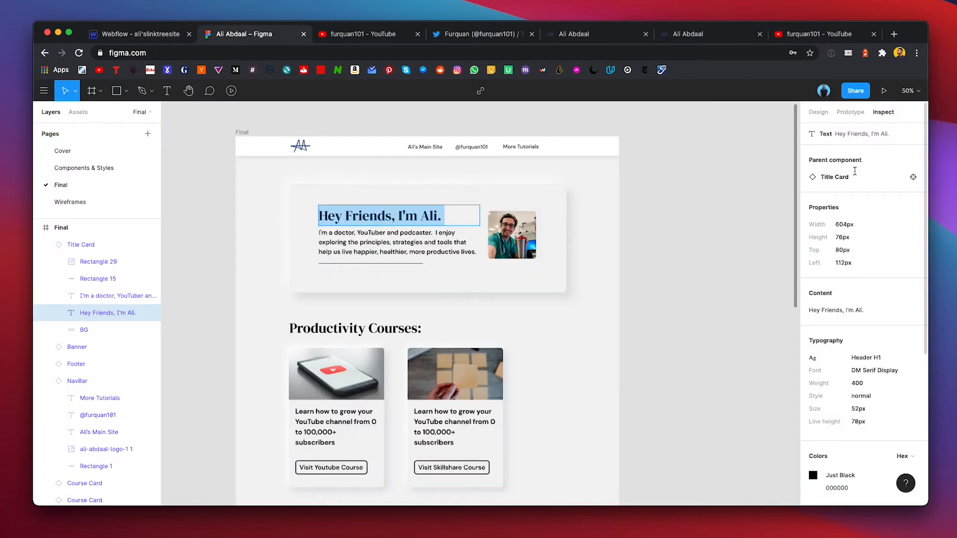
scroll(853, 299, "down", 2)
scroll(853, 304, "down", 1)
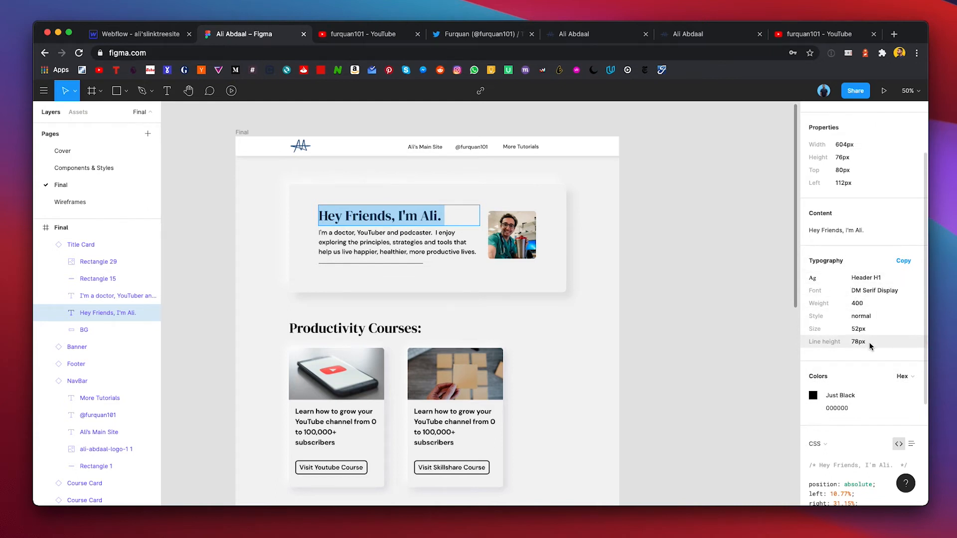
Step: In Webflow, set the "header" class's font to DM Serif Text
left_click(142, 33)
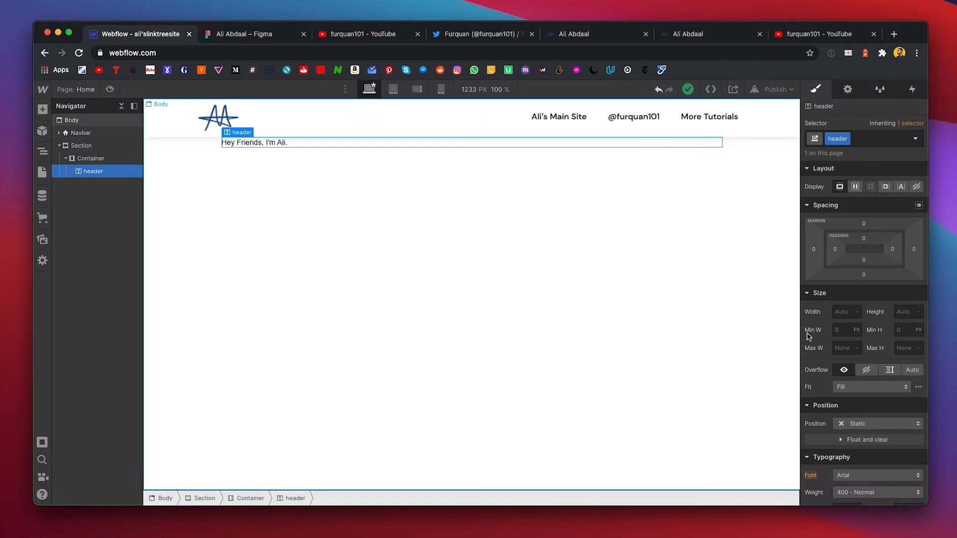
scroll(808, 336, "down", 5)
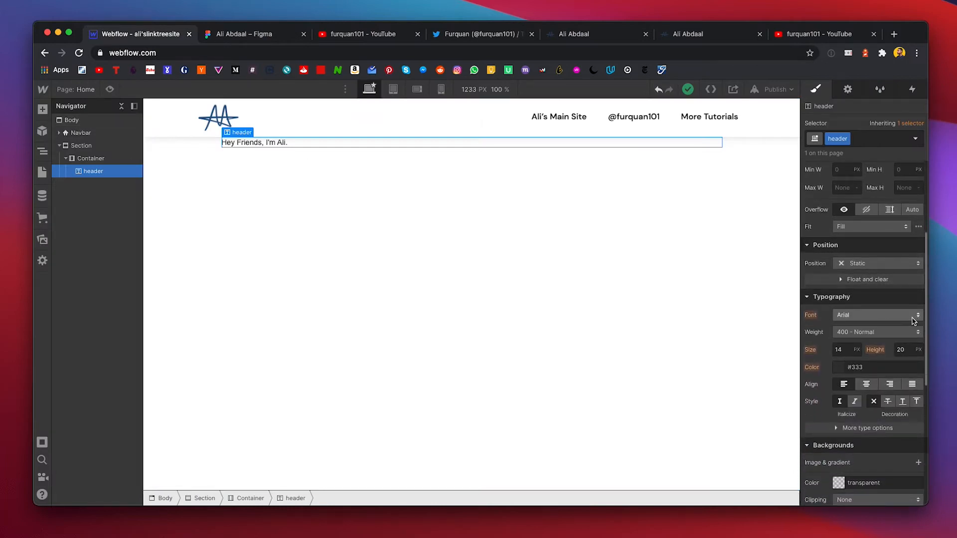
left_click(914, 321)
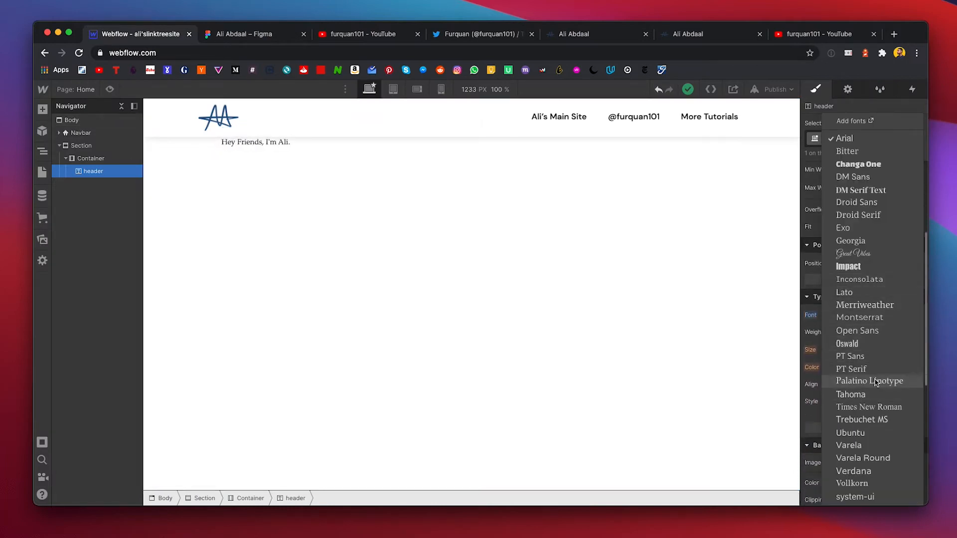
left_click(878, 194)
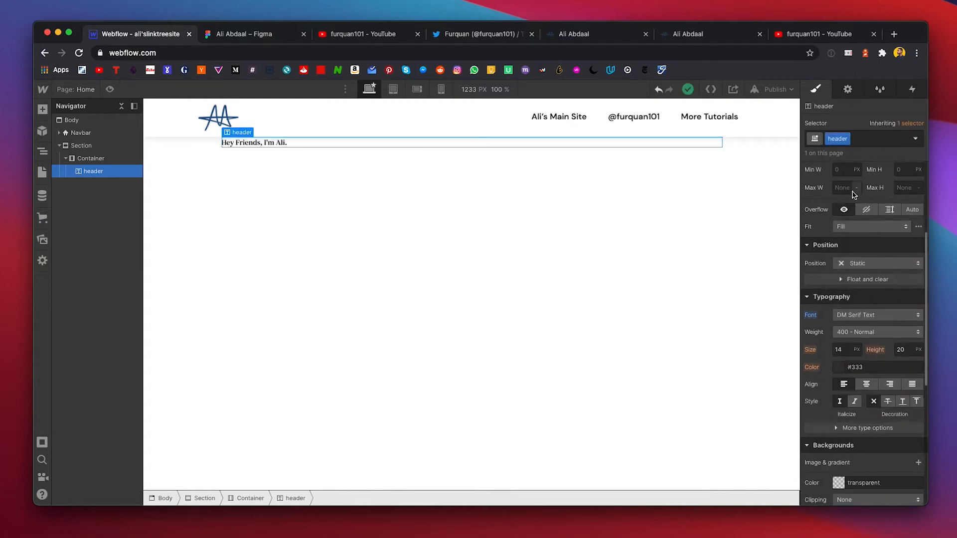
left_click(252, 41)
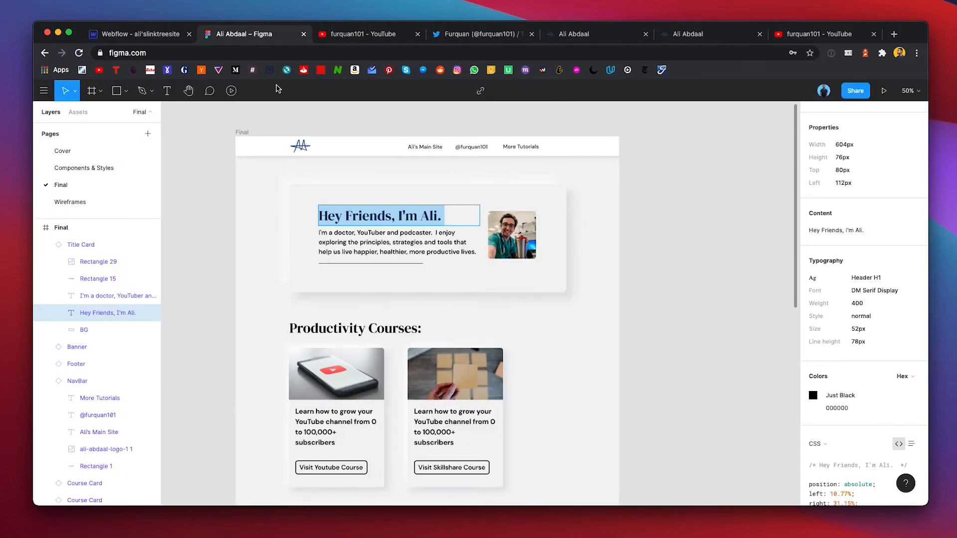
left_click(127, 36)
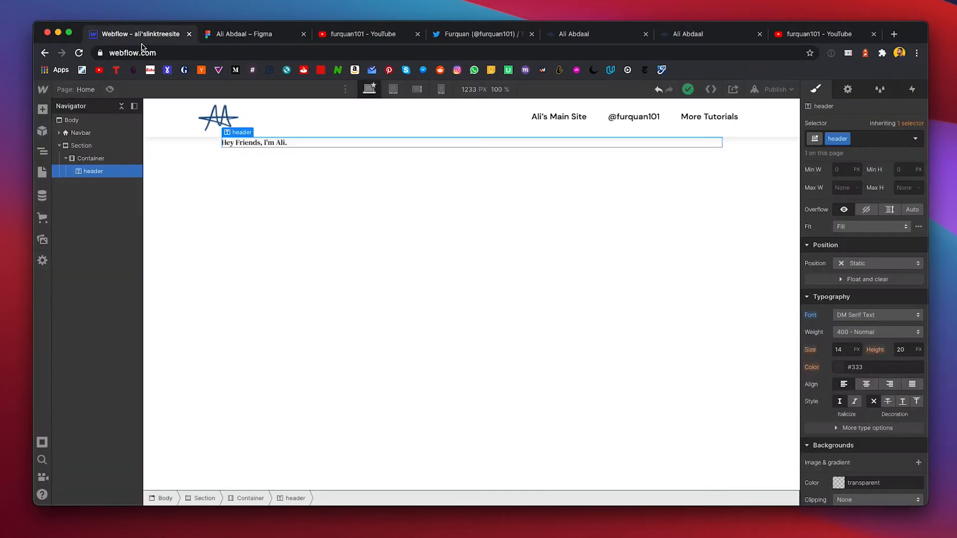
left_click(901, 349)
type("52")
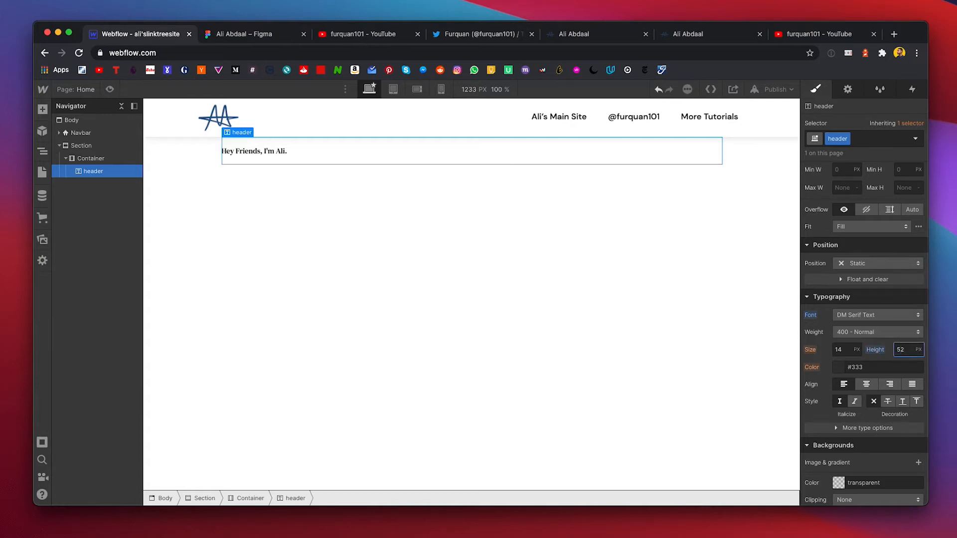
key("super+z")
Step: Set the "header" class's font size to 52 px
scroll(880, 378, "down", 5)
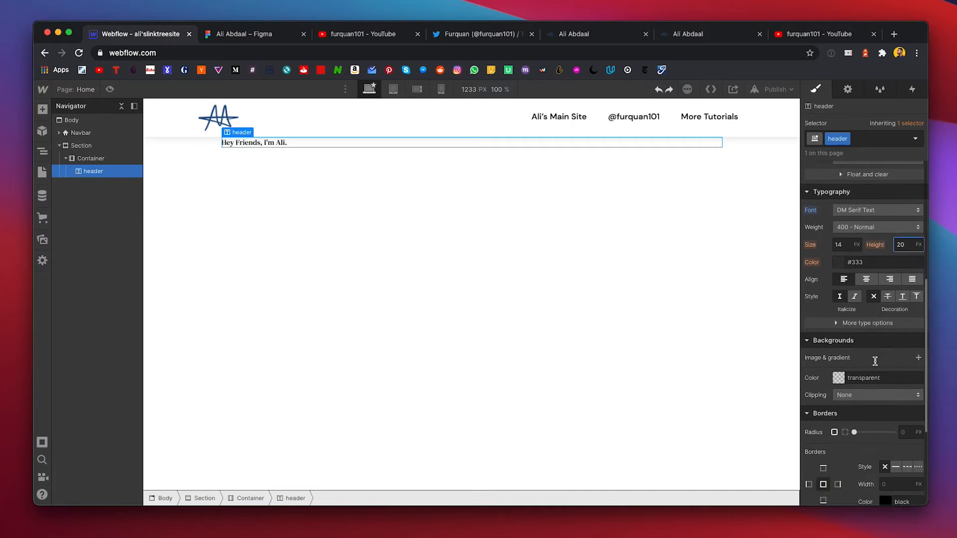
scroll(880, 378, "up", 2)
left_click(845, 232)
type("52")
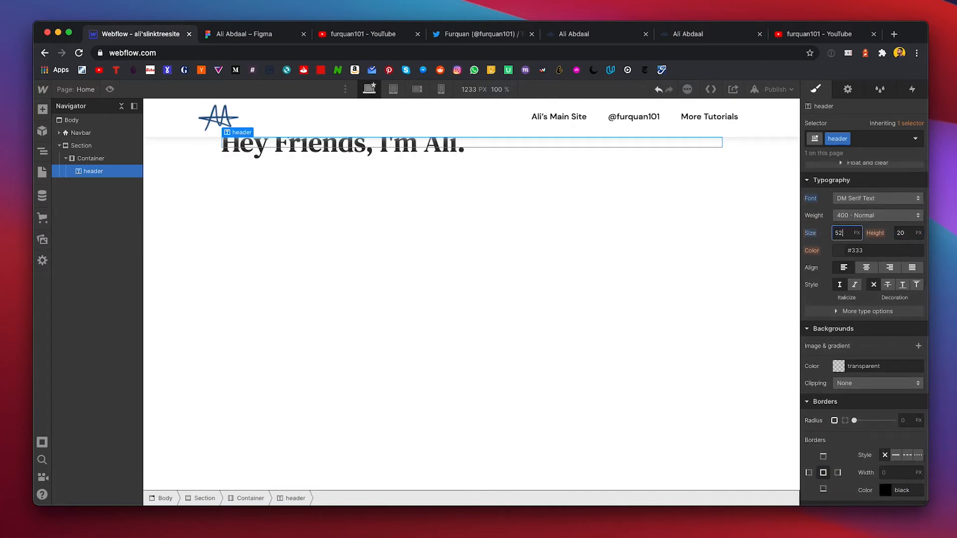
key("Tab")
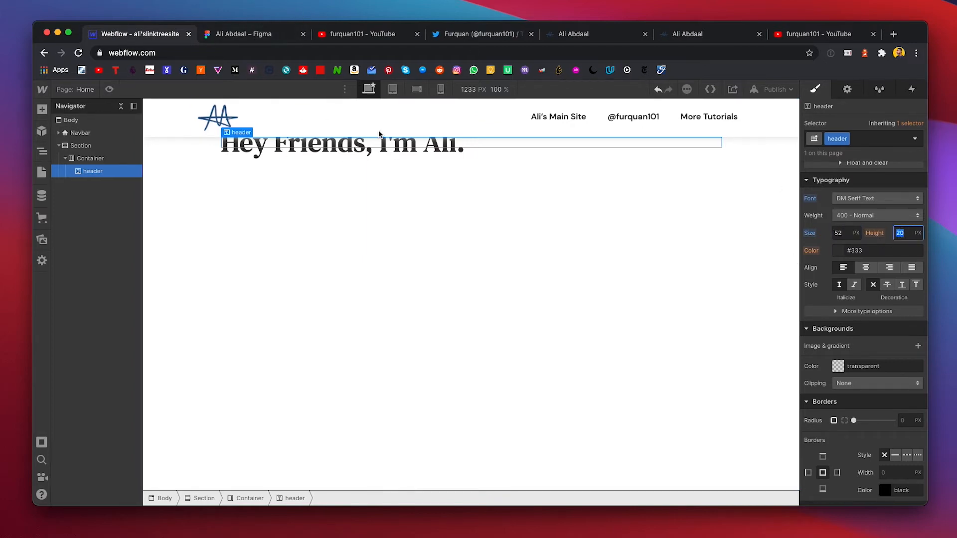
Step: Check the heading's line height in Figma and set the "header" class's line height to 78 px in Webflow
left_click(231, 40)
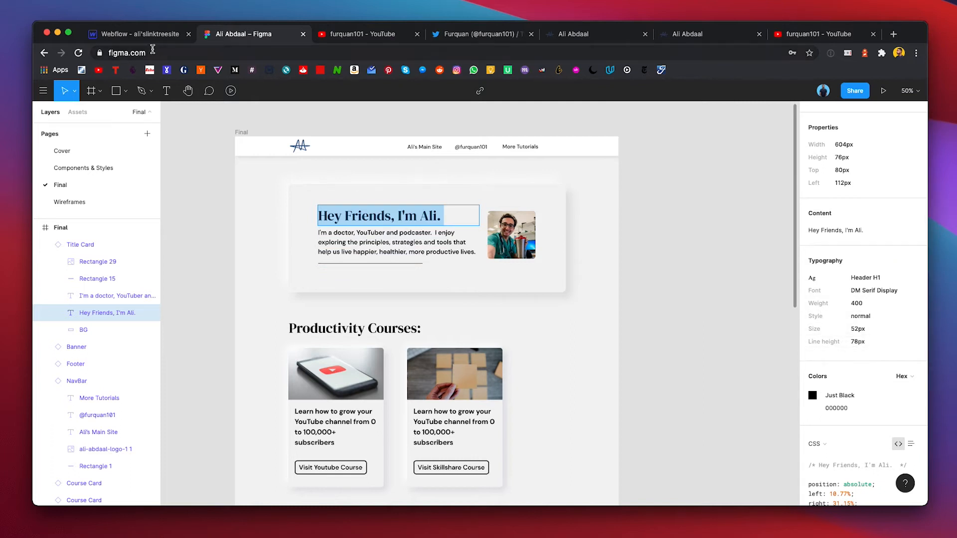
left_click(115, 39)
type("78")
key("Return")
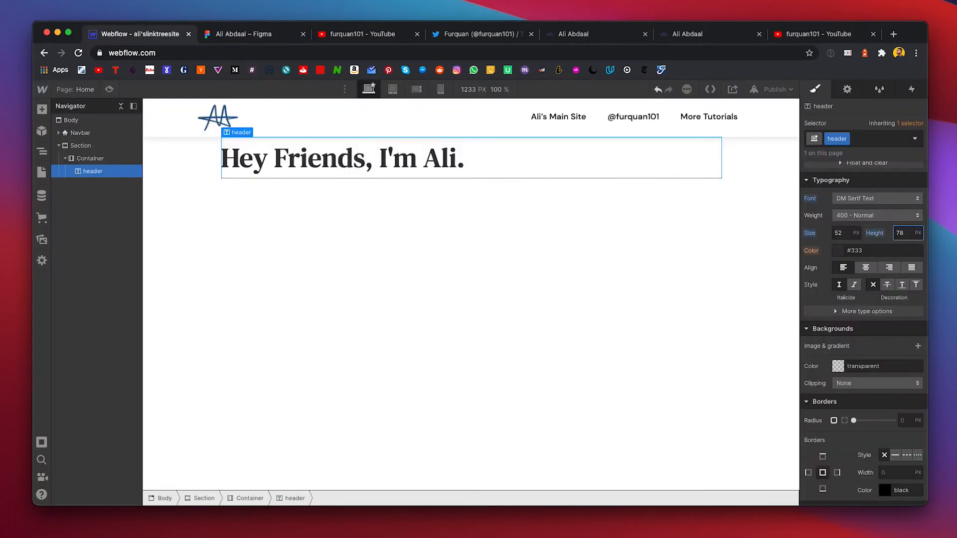
Step: Add a text block in Webflow and place it inside the container, directly below the heading
left_click(222, 38)
left_click(143, 34)
left_click(230, 41)
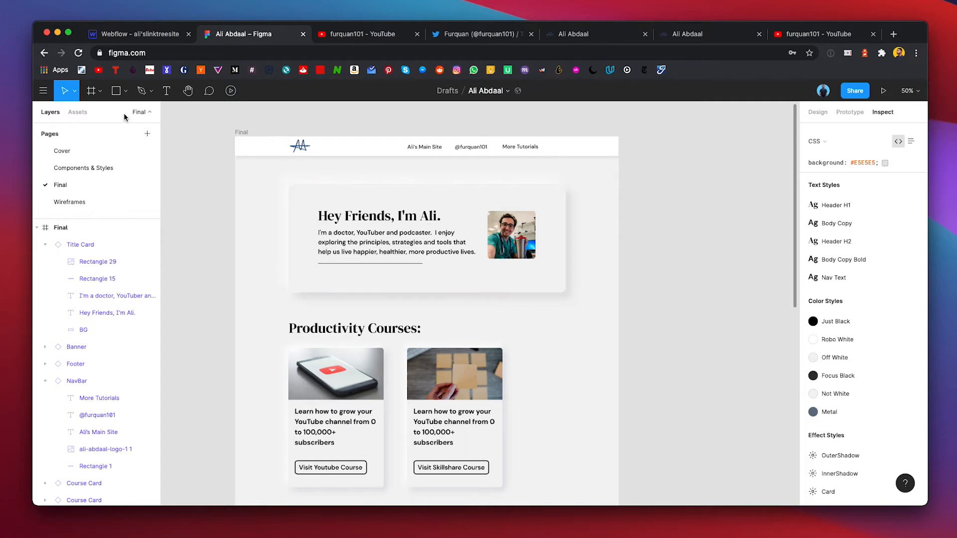
left_click(134, 34)
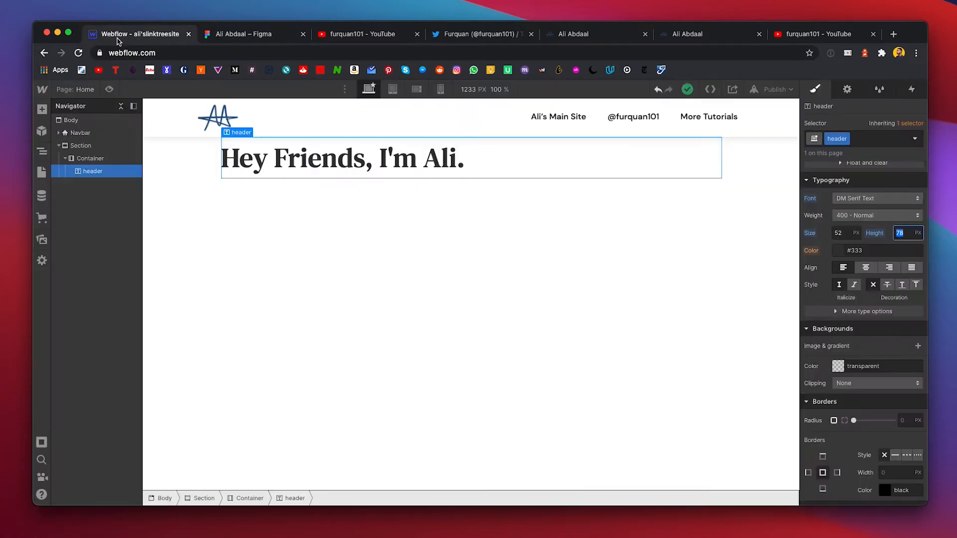
left_click(42, 109)
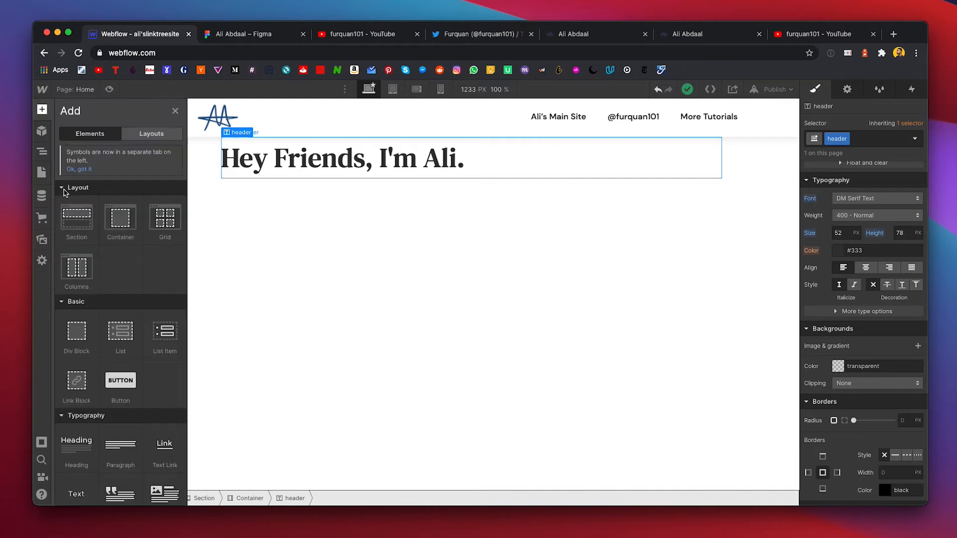
scroll(120, 270, "down", 5)
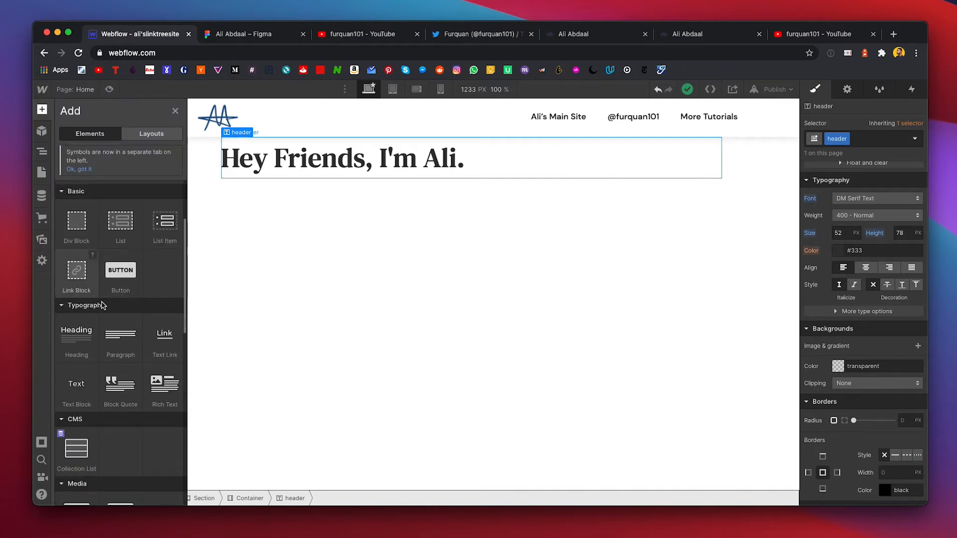
left_click_drag(76, 386, 265, 185)
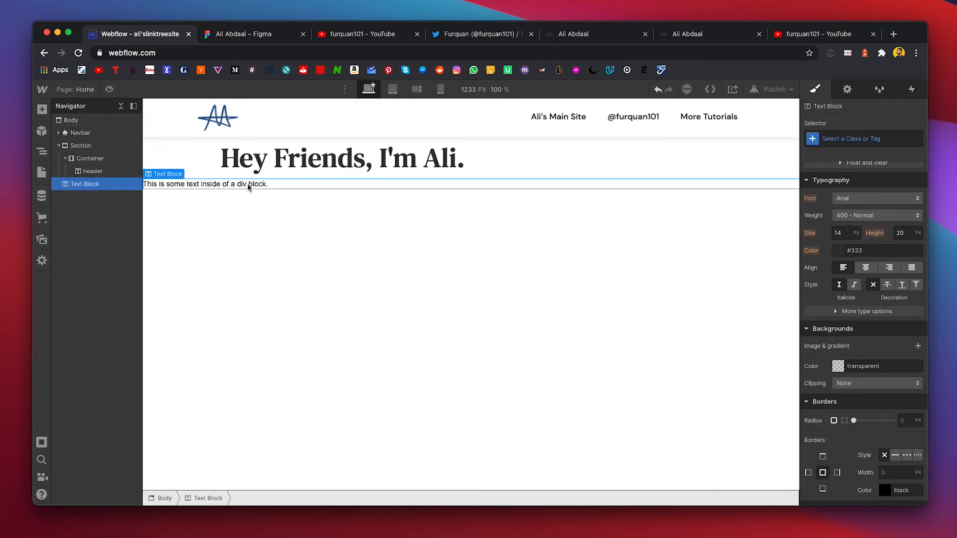
left_click_drag(89, 184, 83, 165)
Step: Fill the text block with the "I'm a doctor, YouTuber and podcaster" intro and style it with a "body text" class: DM Sans, 24 px, 36 px line height
double_click(252, 185)
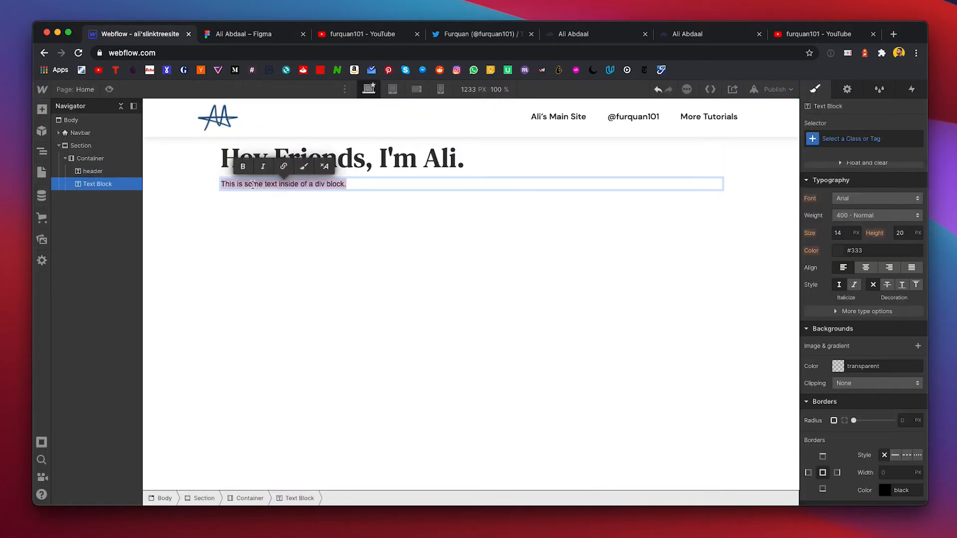
type("I'm a doctor, YouTuber and podcaster.  I enjoy exploring the principles, strategies and tools that help us live happier, healthier, more productive lives.")
type("body text")
key("Return")
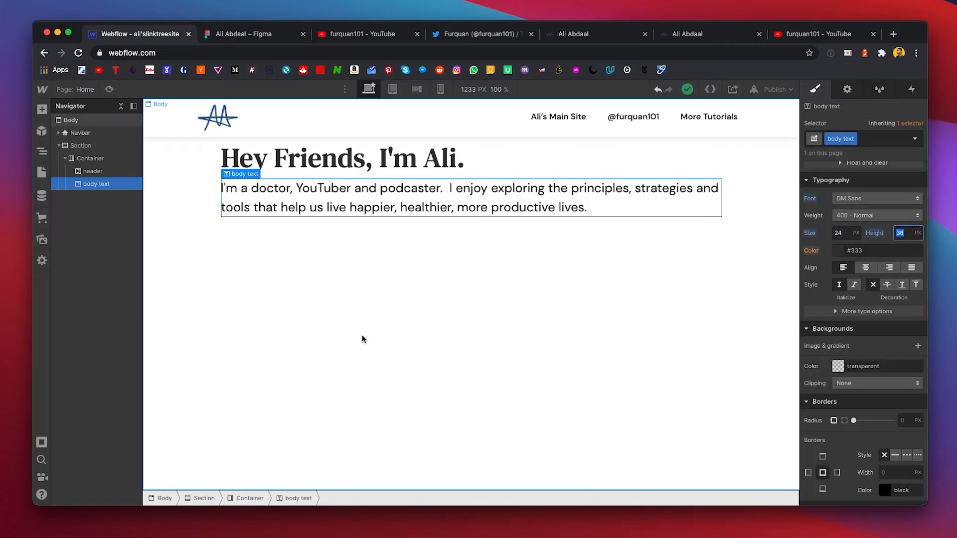
Step: Set the "header" class's text color to #000000 to match Figma and save it as a swatch named "Just Black"
left_click(376, 258)
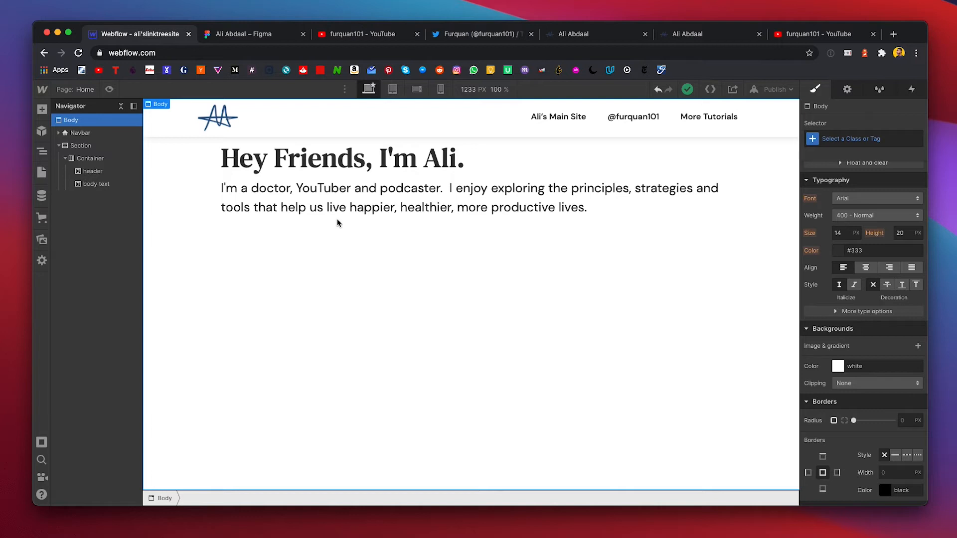
left_click(274, 163)
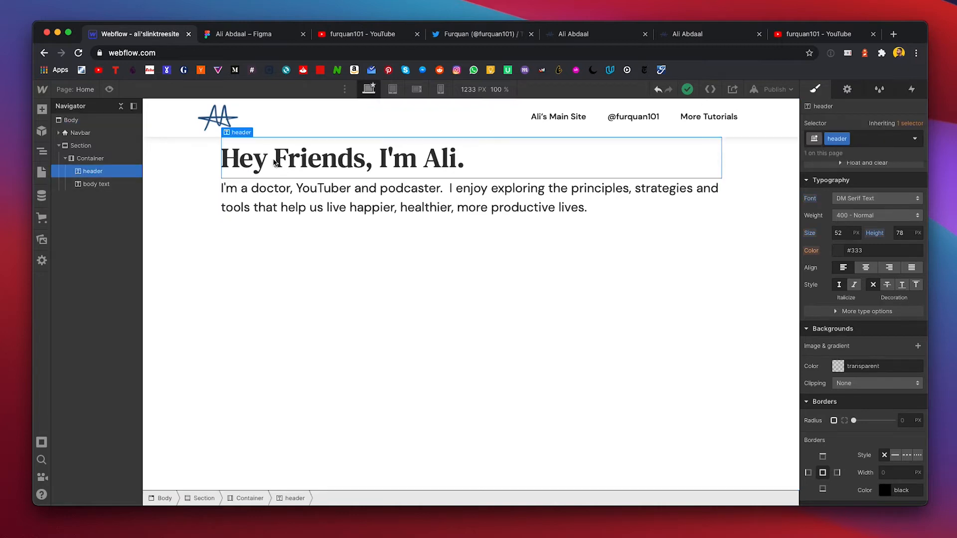
left_click(238, 38)
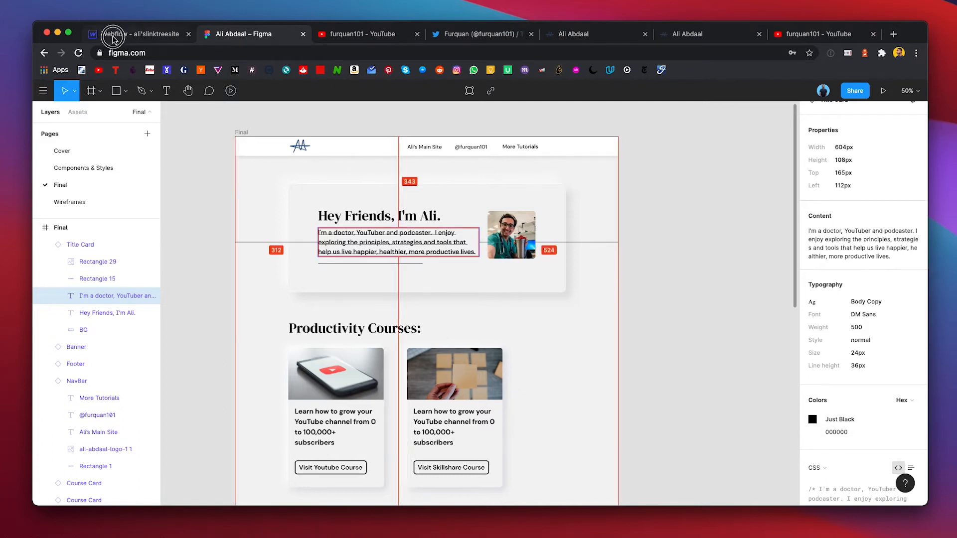
left_click(116, 34)
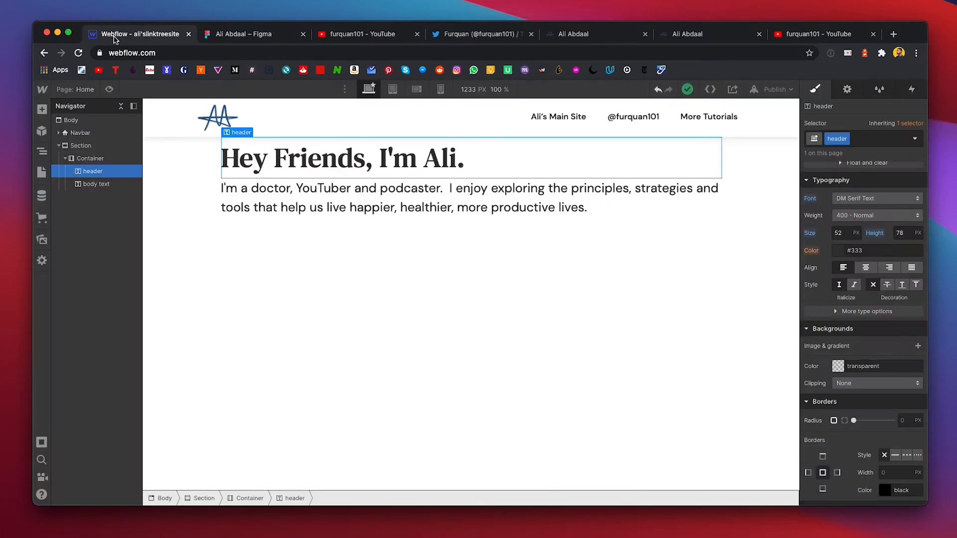
left_click(838, 251)
left_click_drag(814, 331, 793, 368)
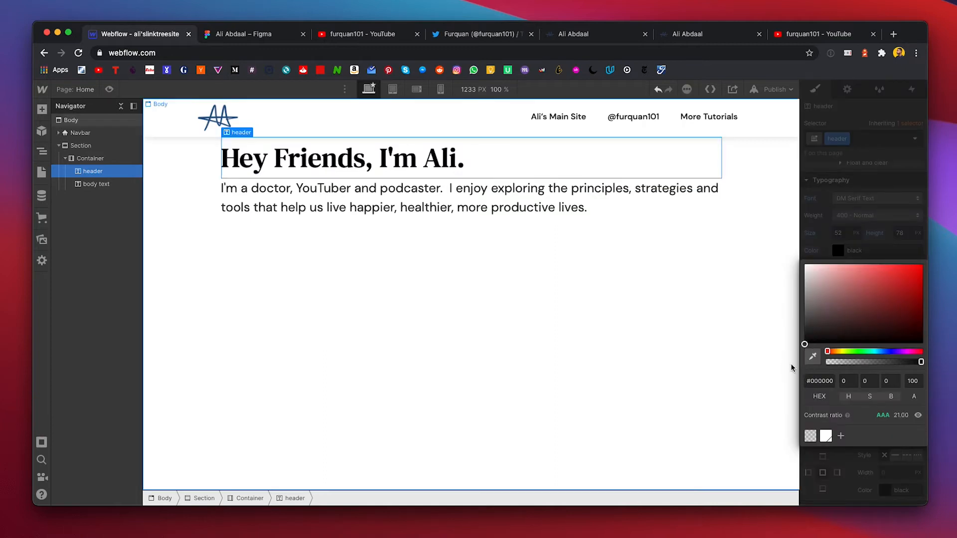
left_click(841, 437)
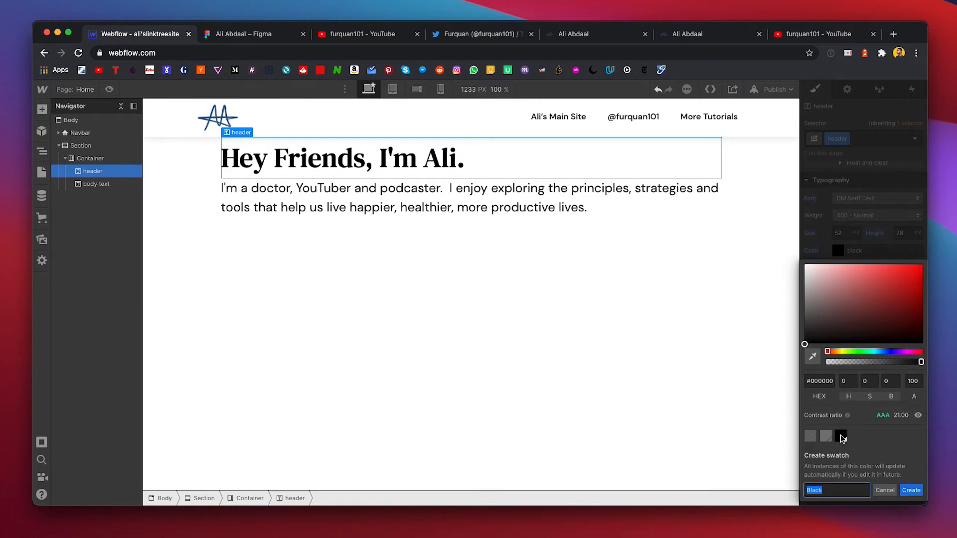
type("Just")
left_click(911, 490)
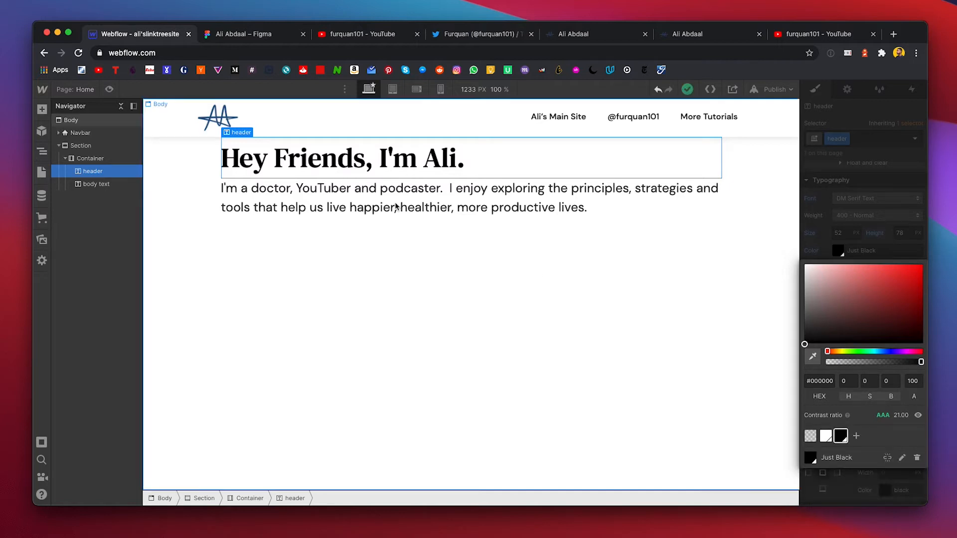
Step: Apply the "Just Black" swatch as the text color of the "body text" class
left_click(303, 184)
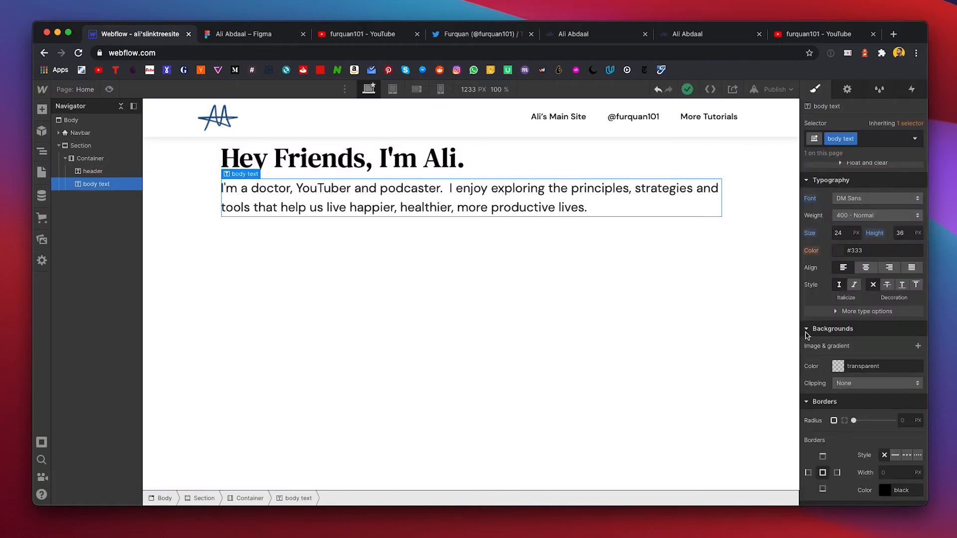
left_click(837, 252)
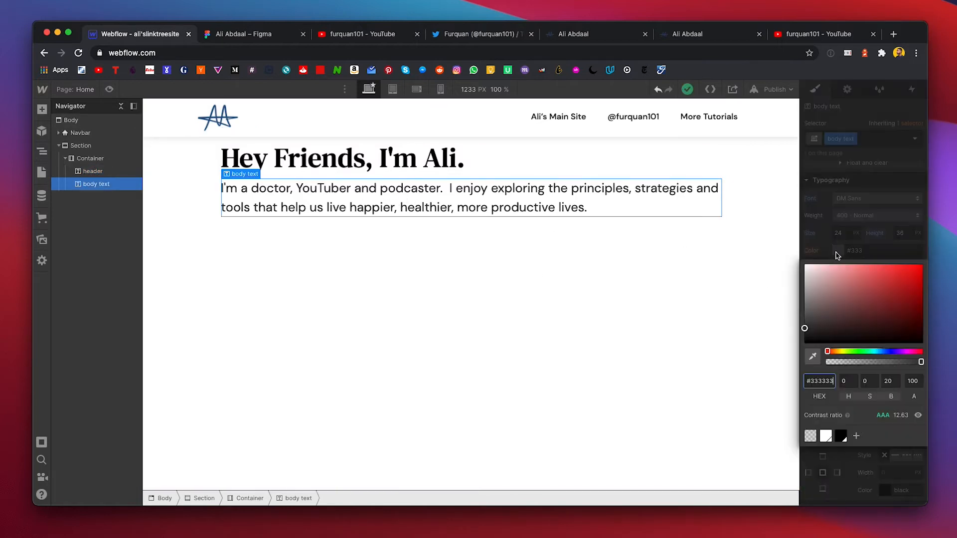
left_click(843, 436)
left_click(577, 278)
left_click(351, 192)
left_click(329, 162)
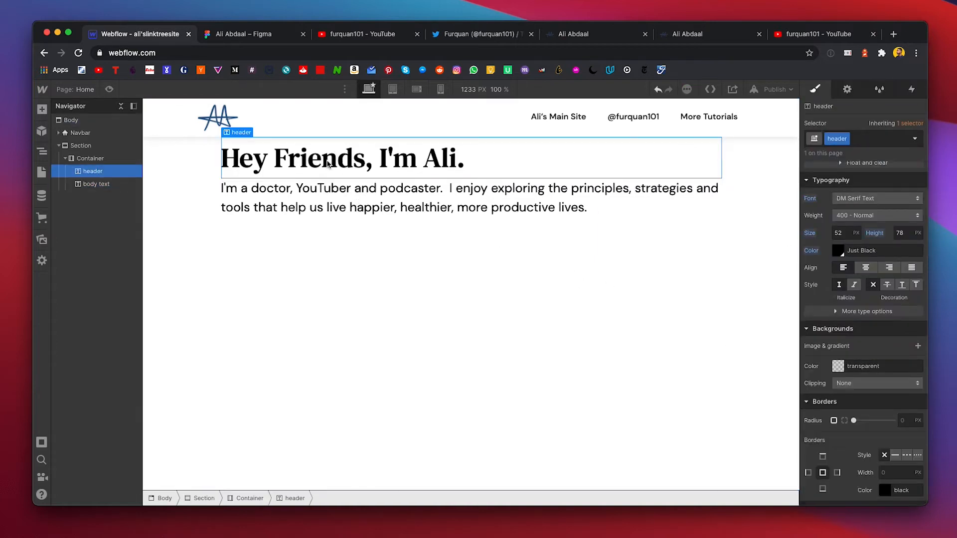
Step: In Figma, measure the gap between the title card's heading and its paragraph
left_click(234, 35)
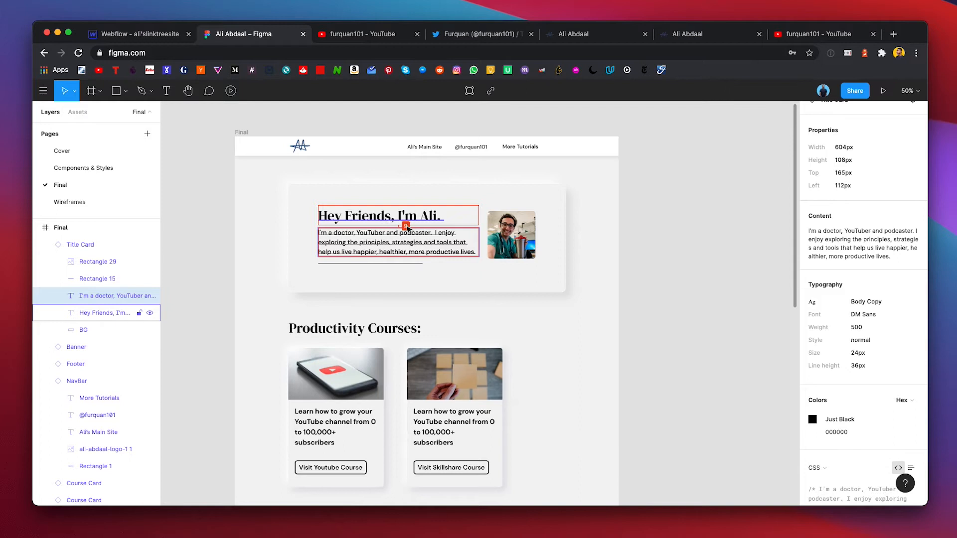
left_click(391, 223)
key("alt")
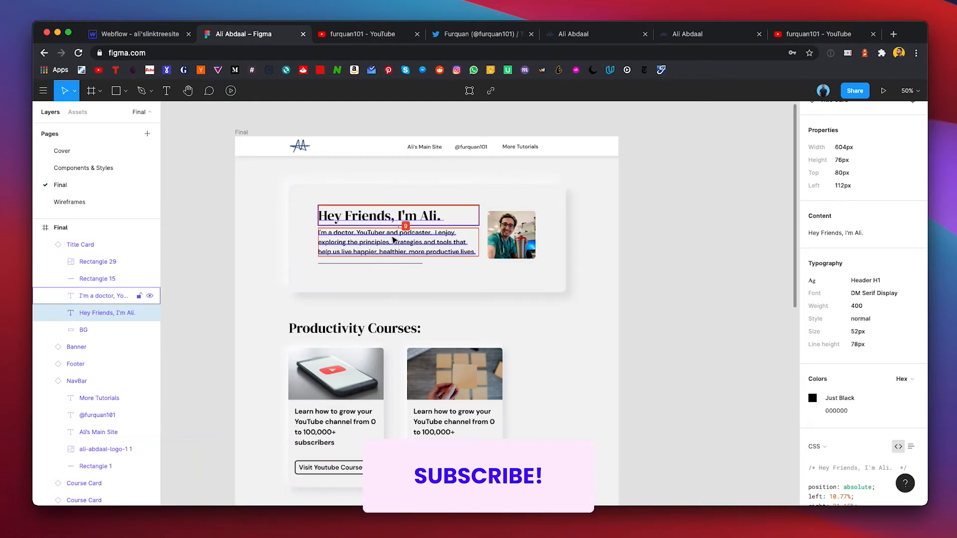
Step: In Webflow, set the "body text" class's top margin to 8 px
left_click(142, 34)
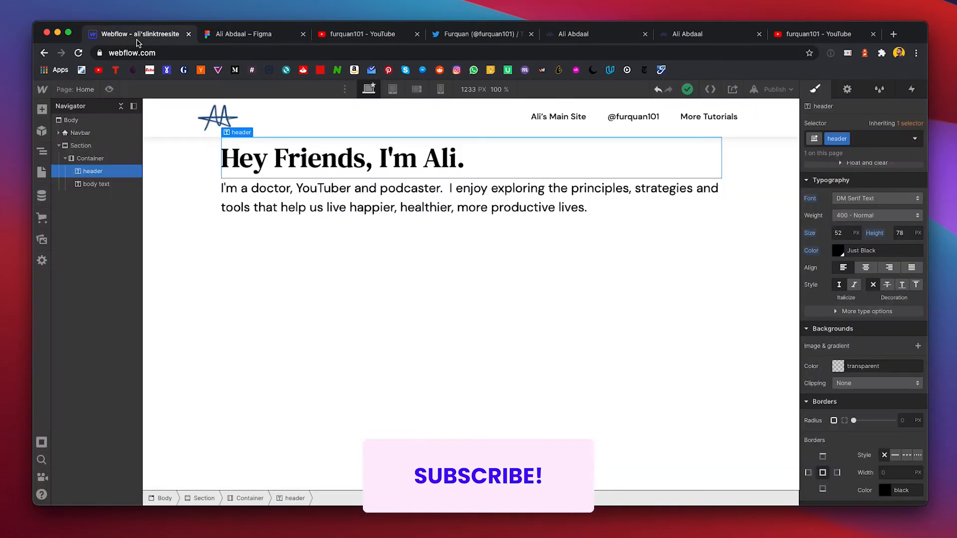
left_click(295, 199)
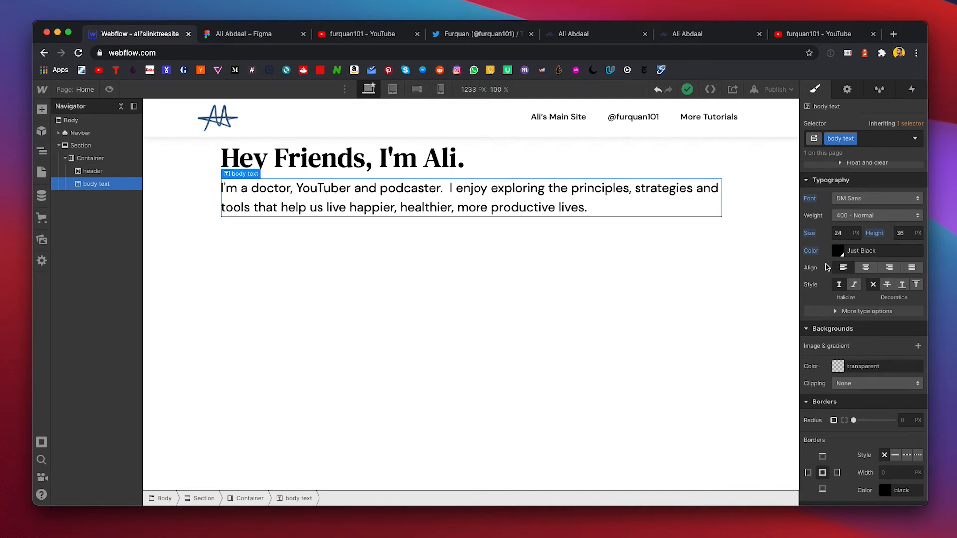
scroll(849, 269, "up", 5)
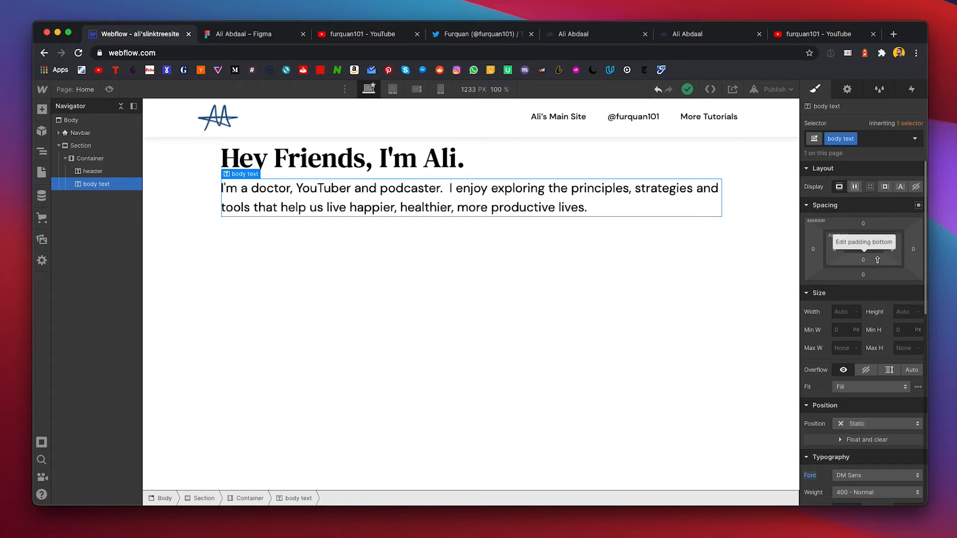
left_click(864, 224)
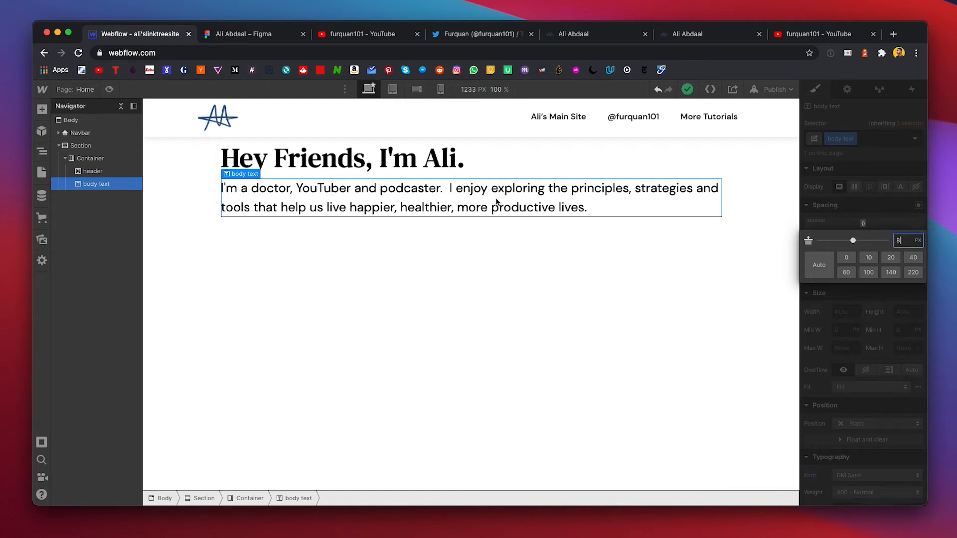
left_click(629, 213)
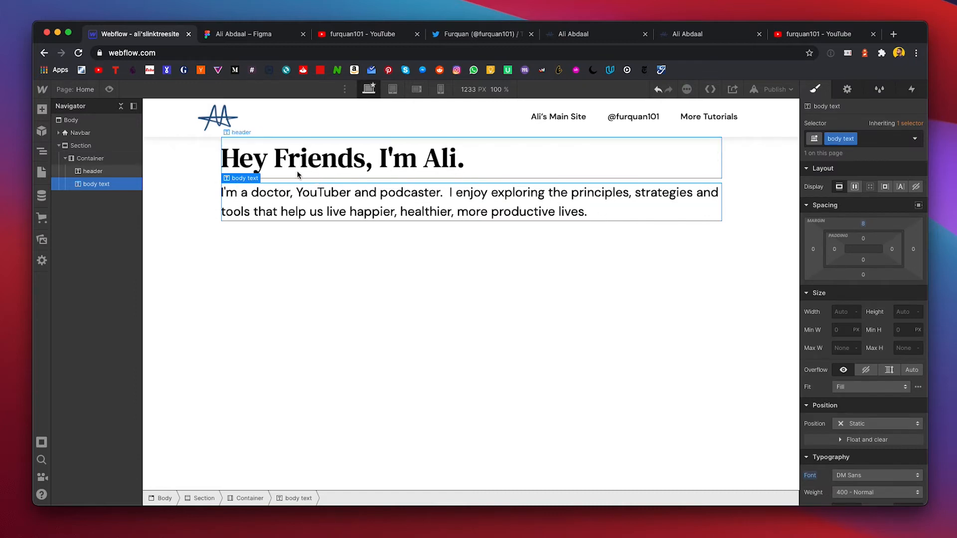
left_click(97, 163)
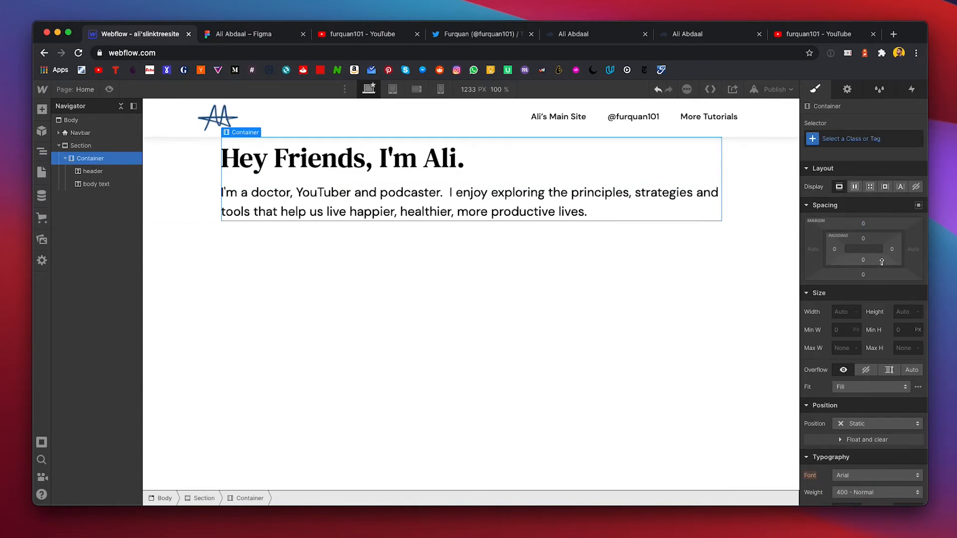
left_click(234, 36)
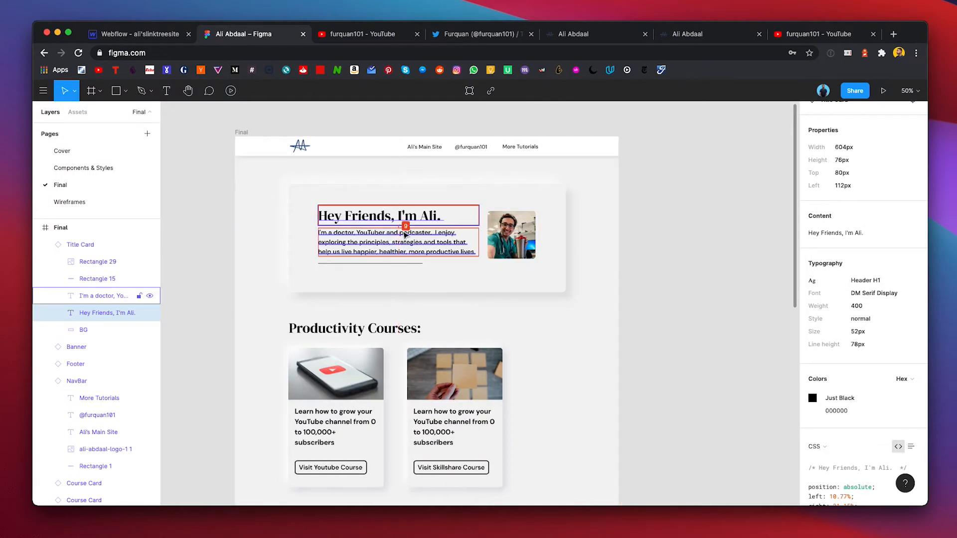
left_click(142, 34)
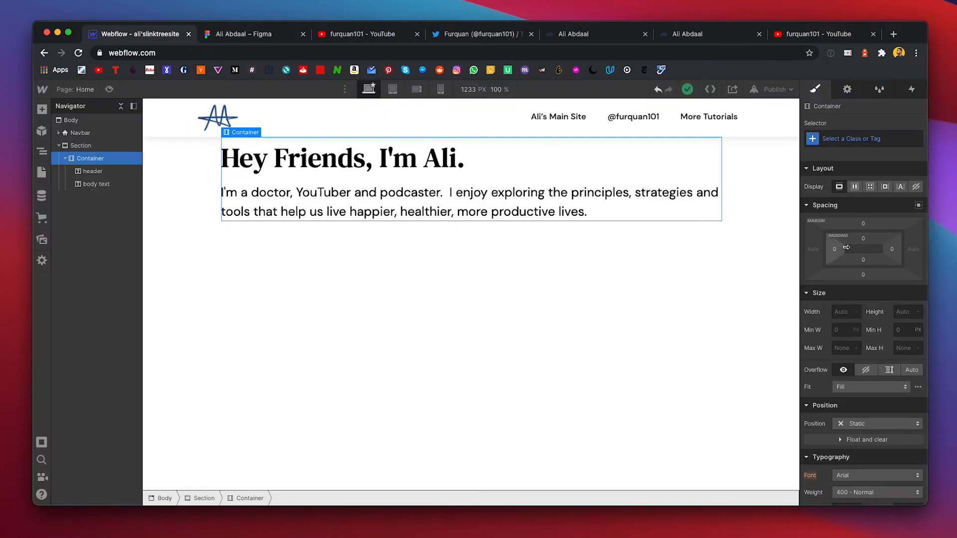
left_click(863, 275)
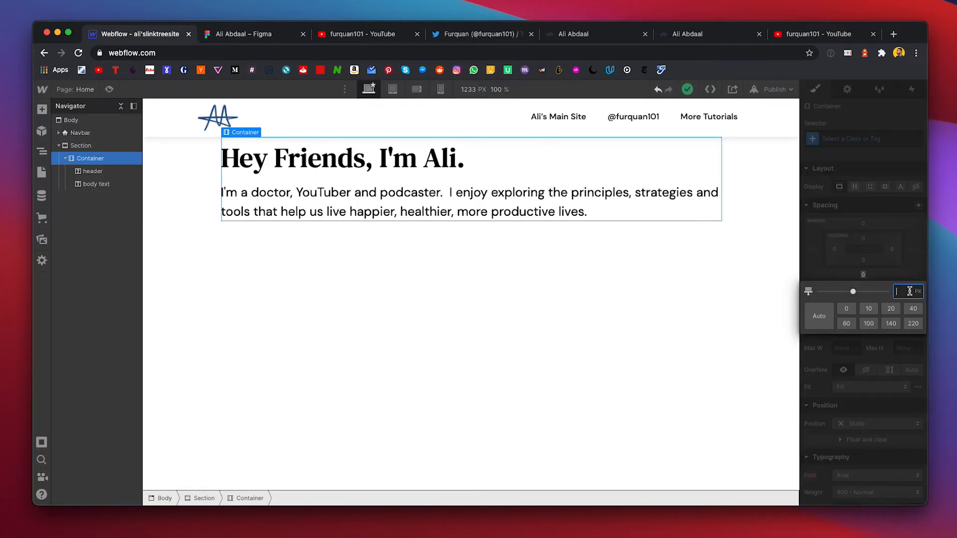
left_click(264, 159)
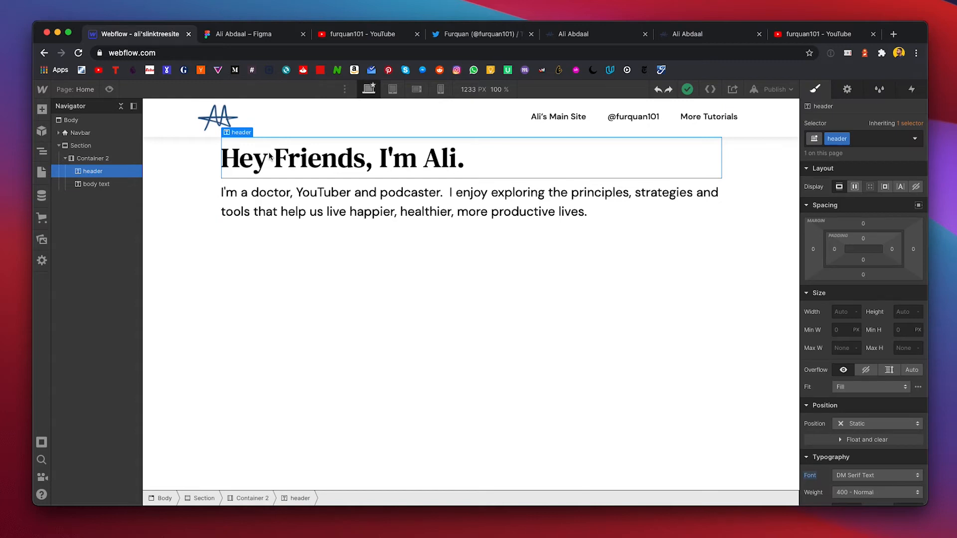
Step: In Figma, measure the heading's offsets inside the title card and the card's distance from the page edges
left_click(214, 35)
double_click(358, 214)
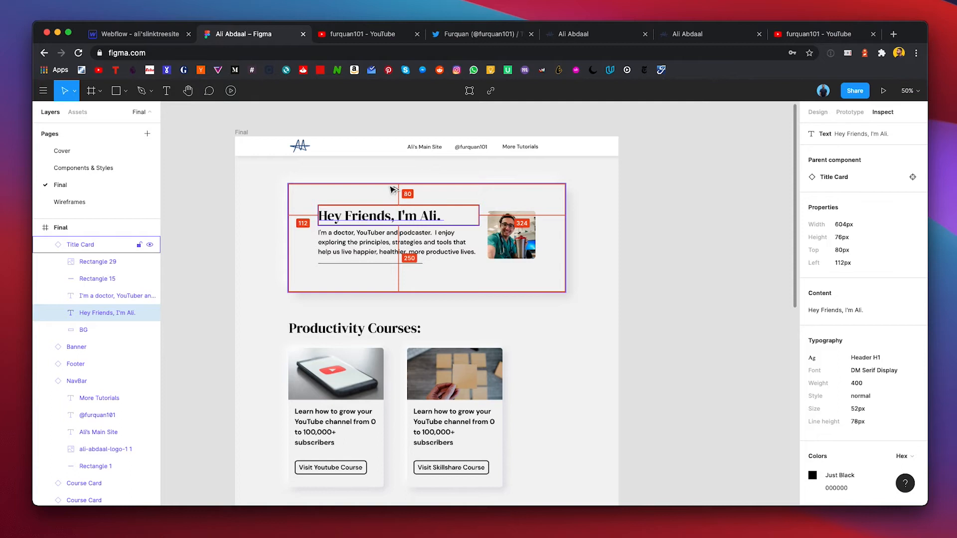
left_click(375, 192)
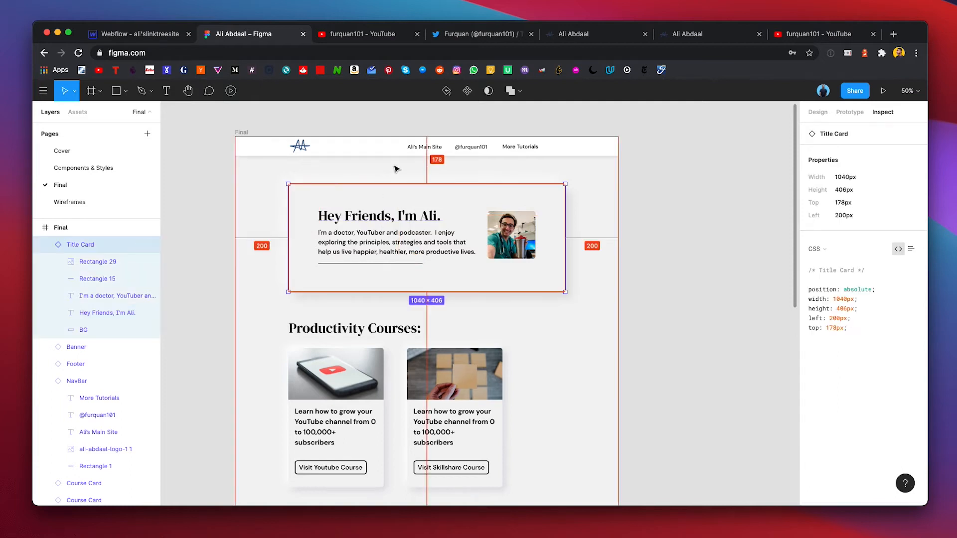
Step: In Webflow, give Container 2 a top padding of 80 px and a top margin of 104 px
left_click(132, 34)
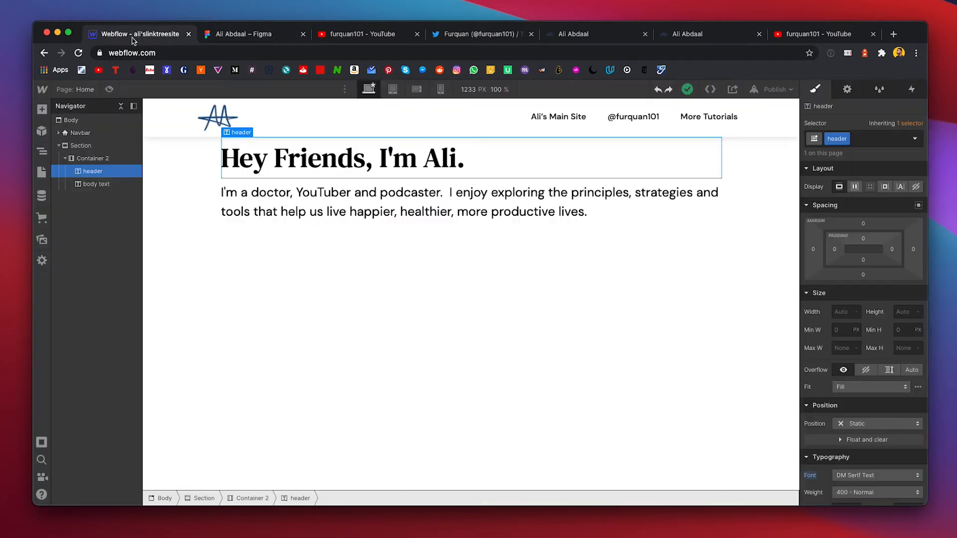
left_click(95, 161)
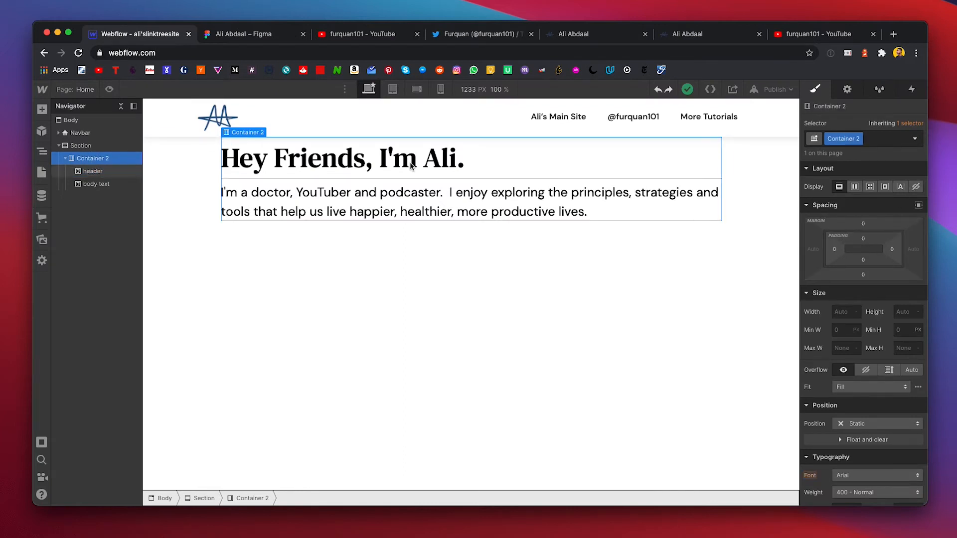
left_click(863, 240)
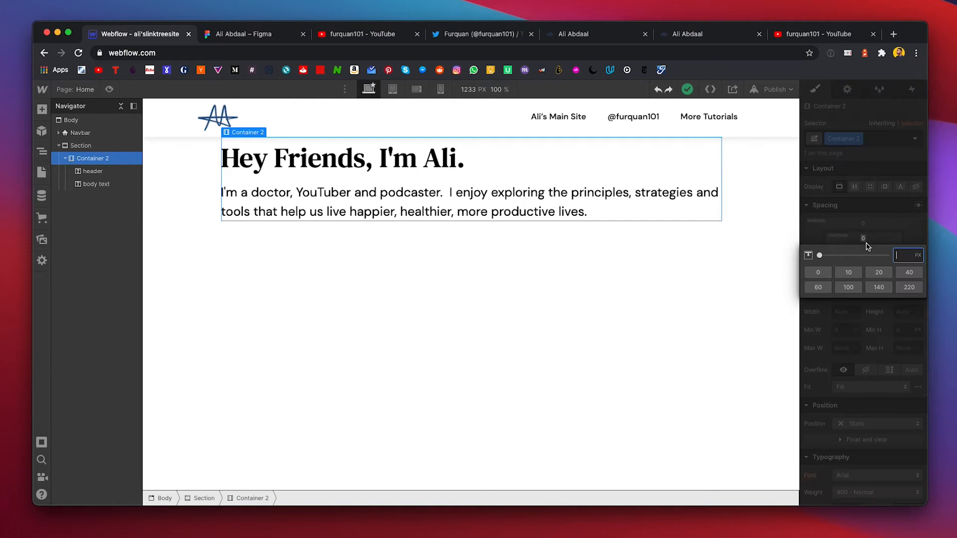
type("80")
key("Return")
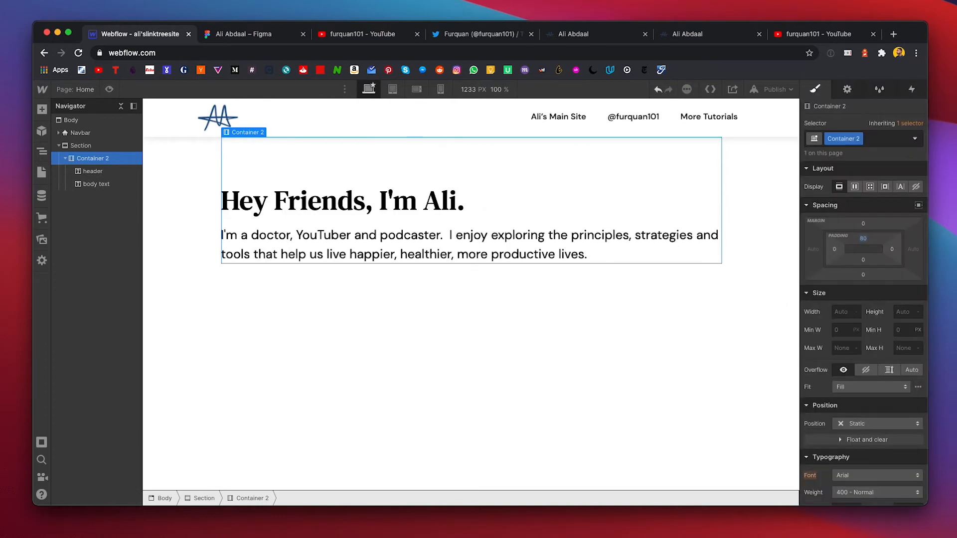
left_click(865, 227)
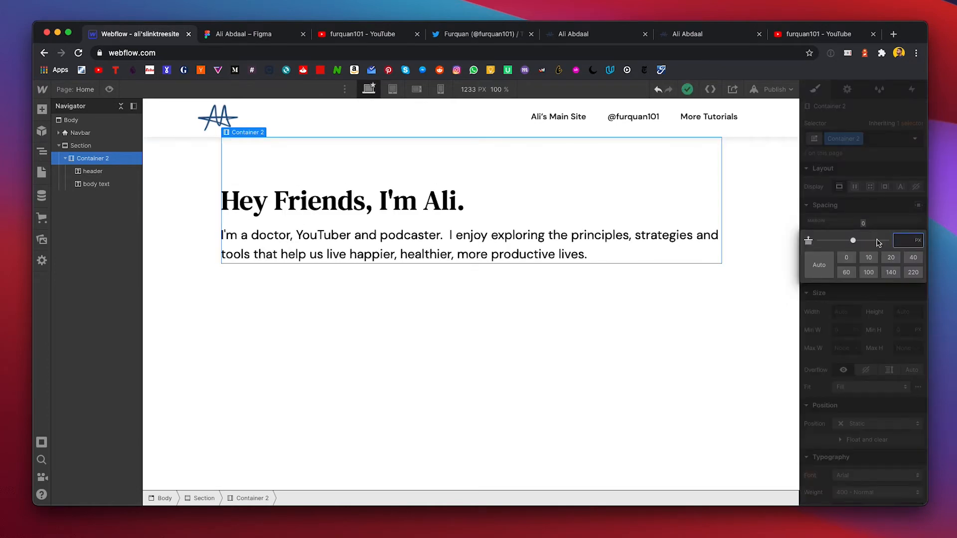
key("Return")
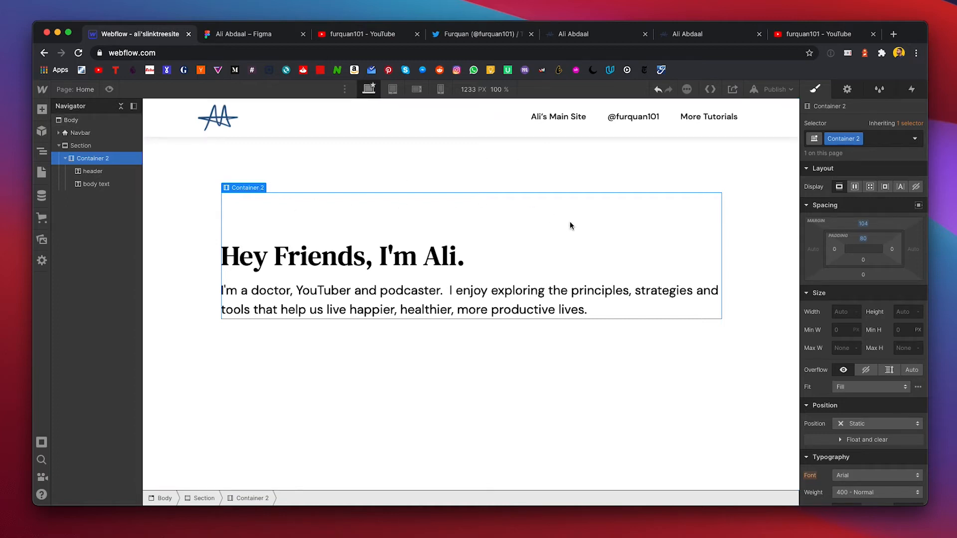
Step: In Figma, inspect the size and color of the divider line under the title card's paragraph
left_click(243, 35)
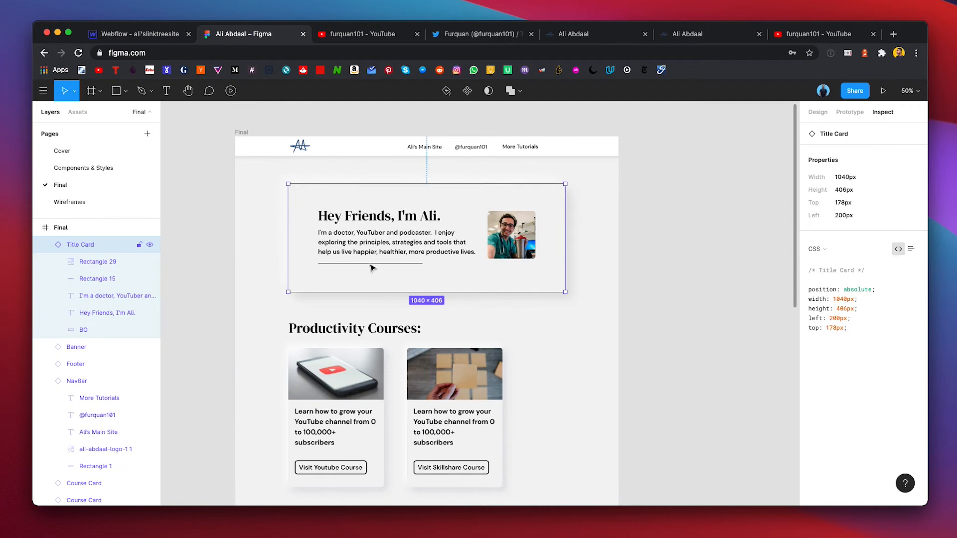
key("ctrl+shift+Tab")
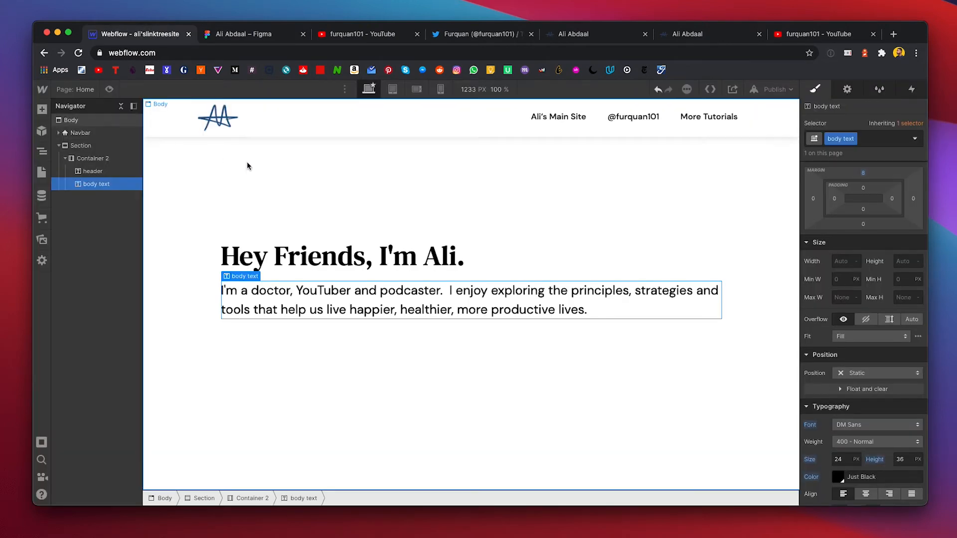
left_click(244, 33)
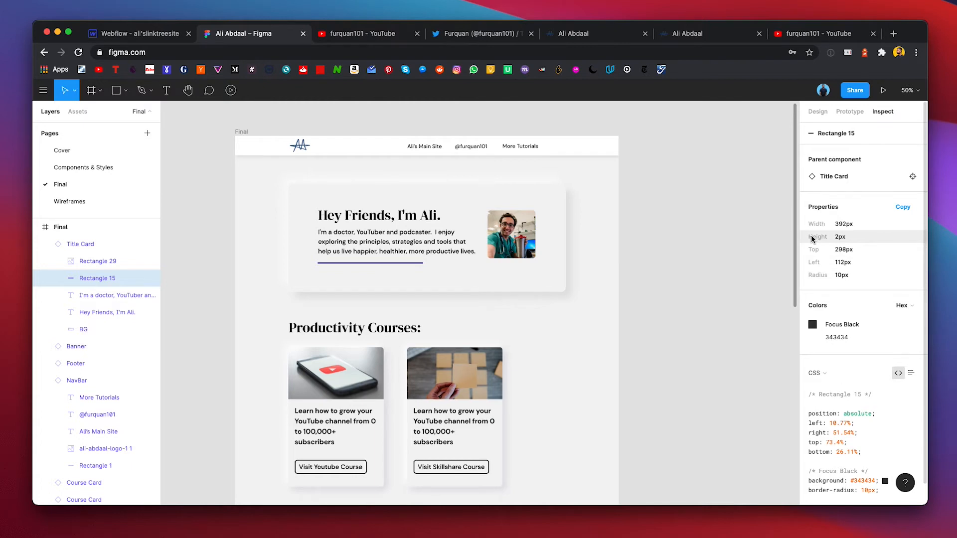
left_click(749, 267)
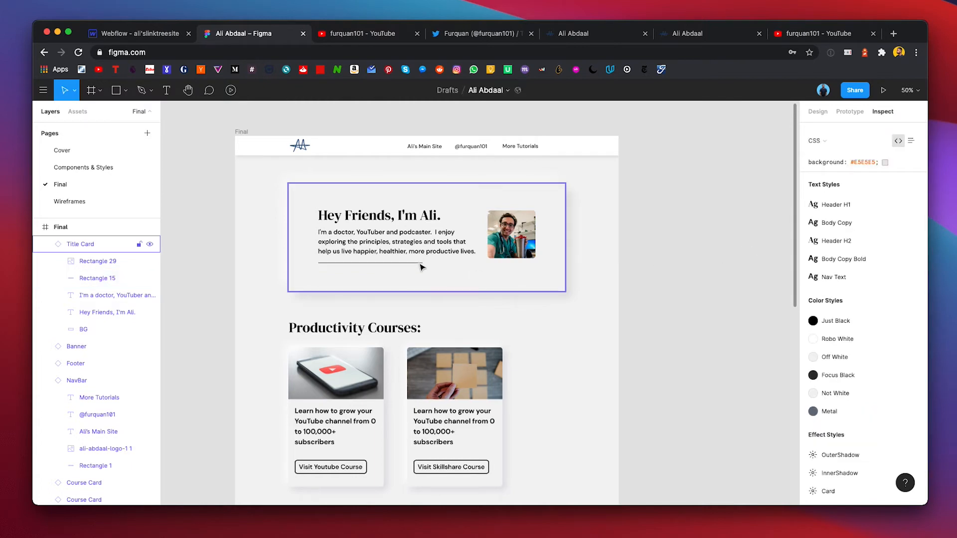
Step: In Webflow, add a div block below the paragraph in Container 2 and limit its maximum width to 392 px
left_click(116, 35)
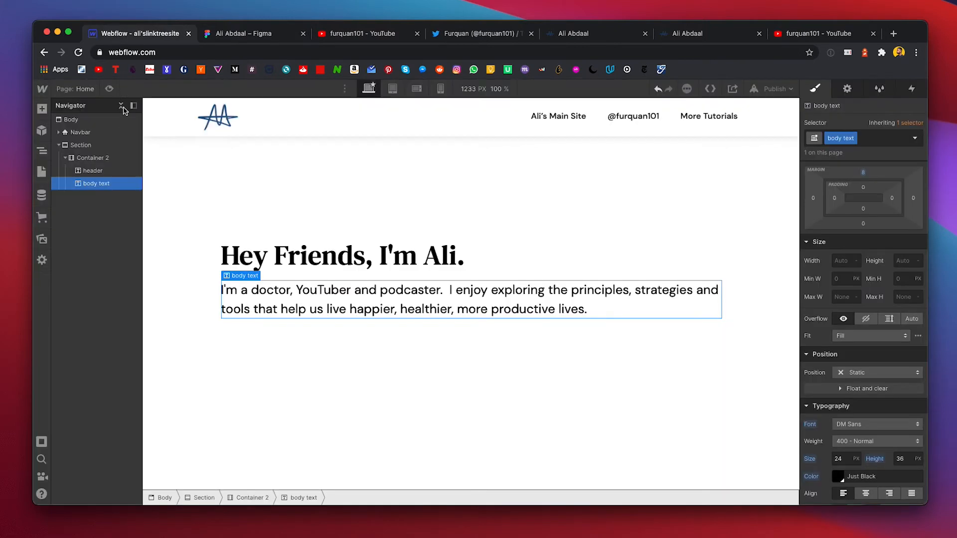
left_click(41, 109)
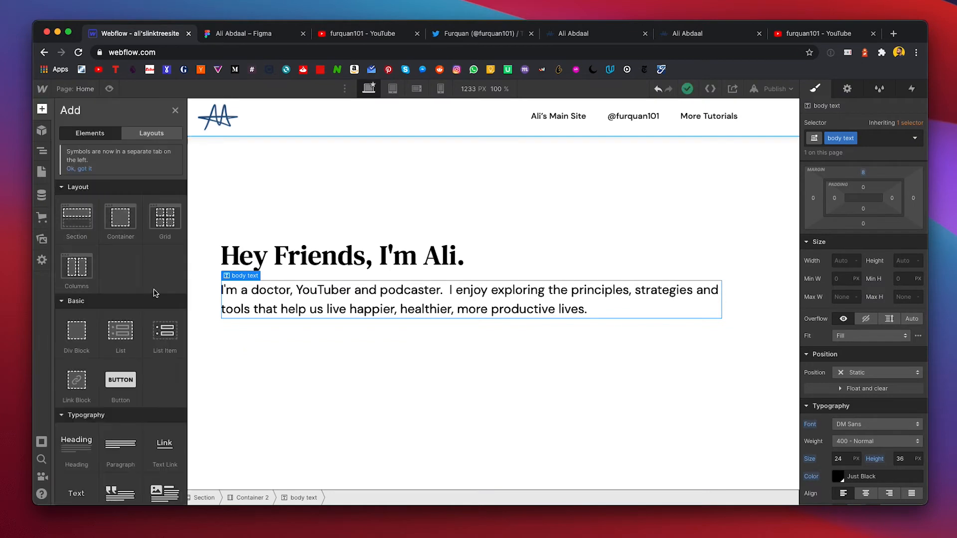
left_click_drag(77, 331, 234, 317)
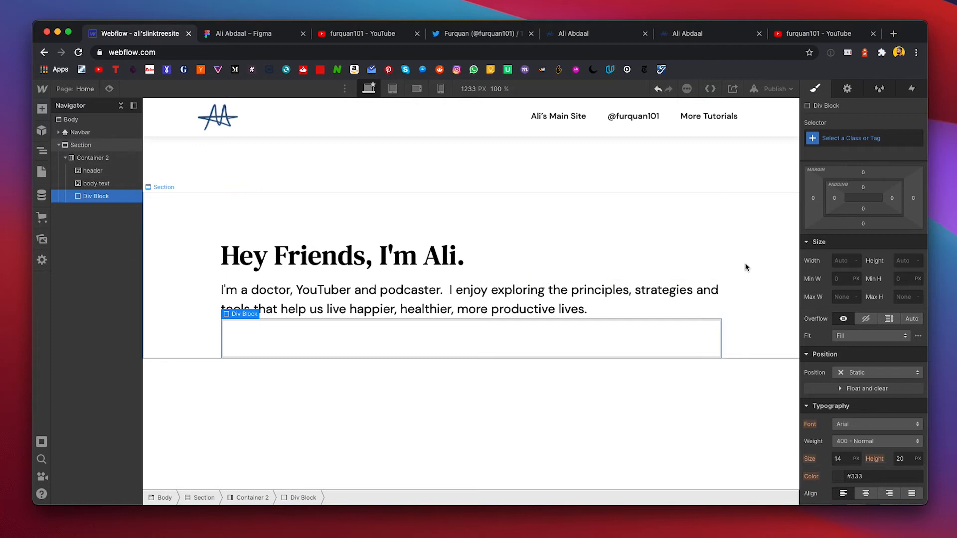
left_click(841, 298)
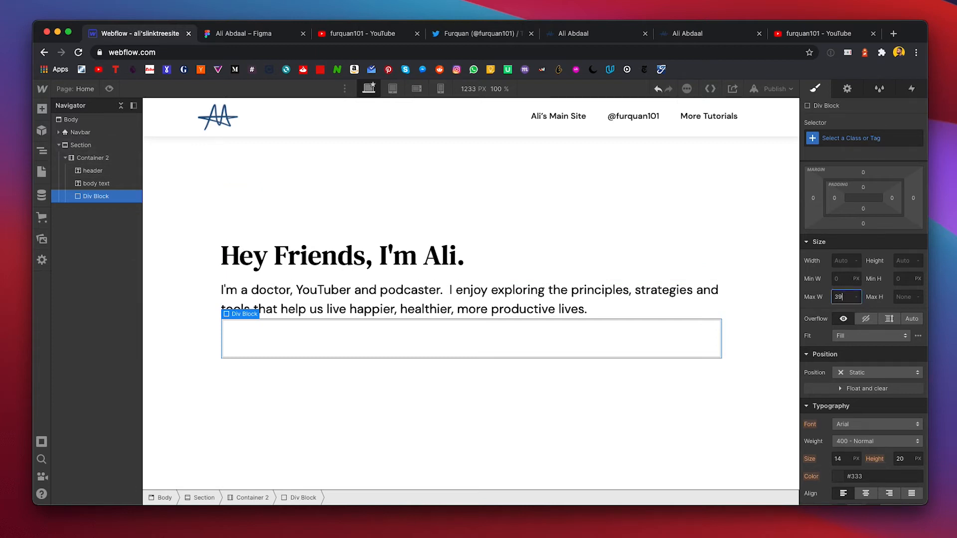
type("392")
Step: Apply the #343434 "Just black" swatch as the new div block's background color
scroll(865, 341, "down", 3)
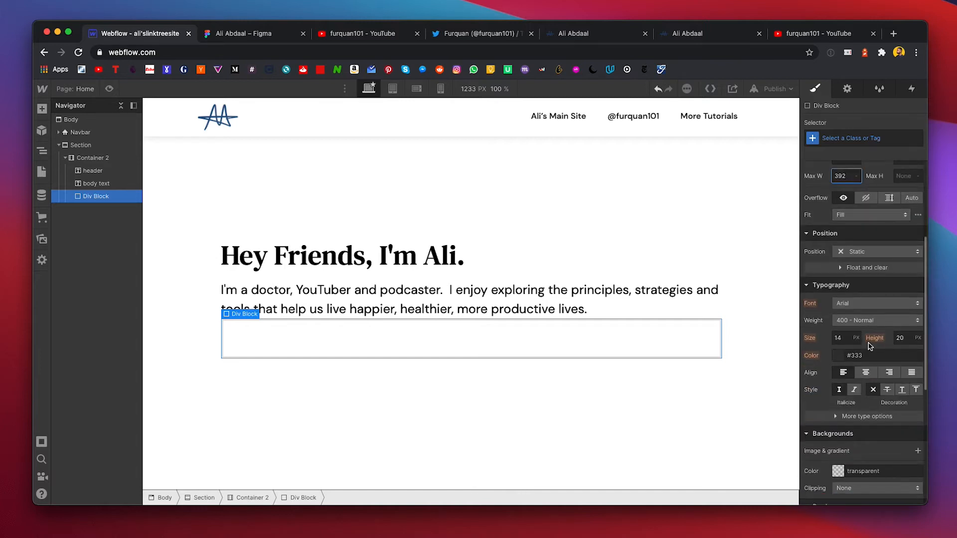
scroll(870, 345, "down", 3)
left_click(850, 353)
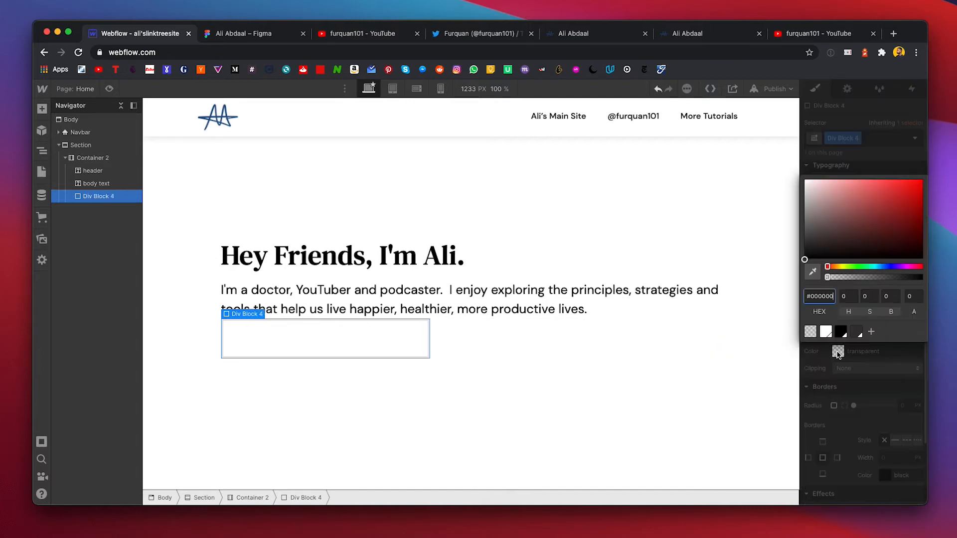
left_click(852, 332)
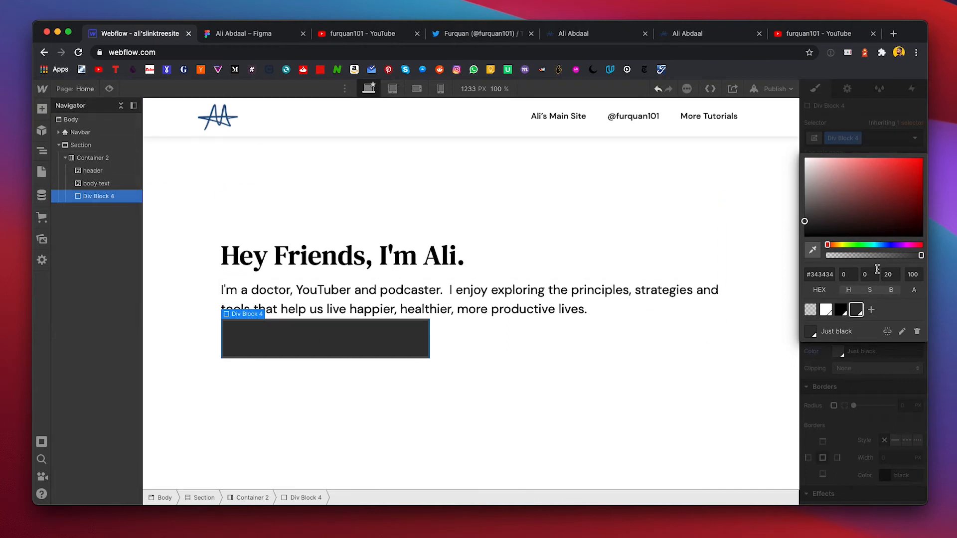
left_click(851, 145)
Step: Set the div block's top padding to 2 px so it forms a thin divider line
scroll(867, 255, "up", 10)
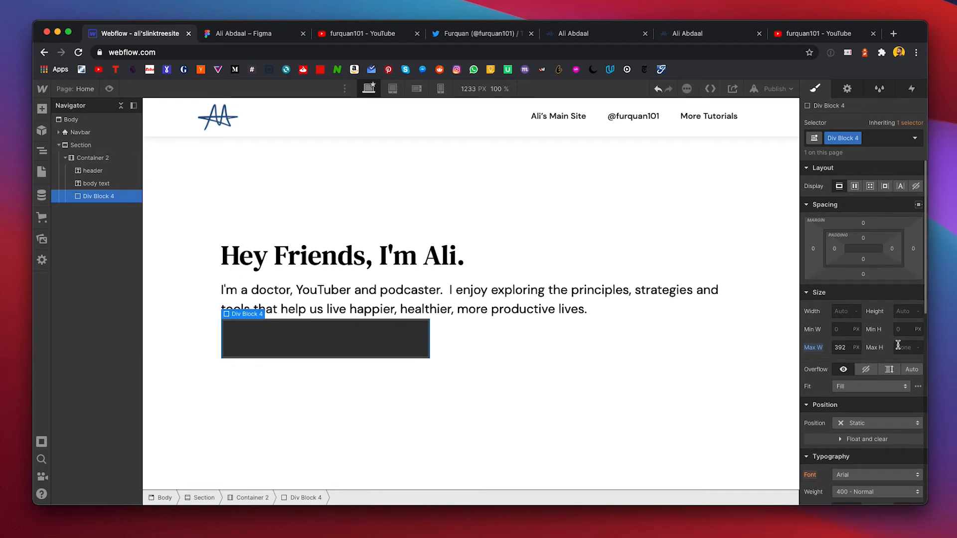
left_click(864, 238)
type("2")
key("Return")
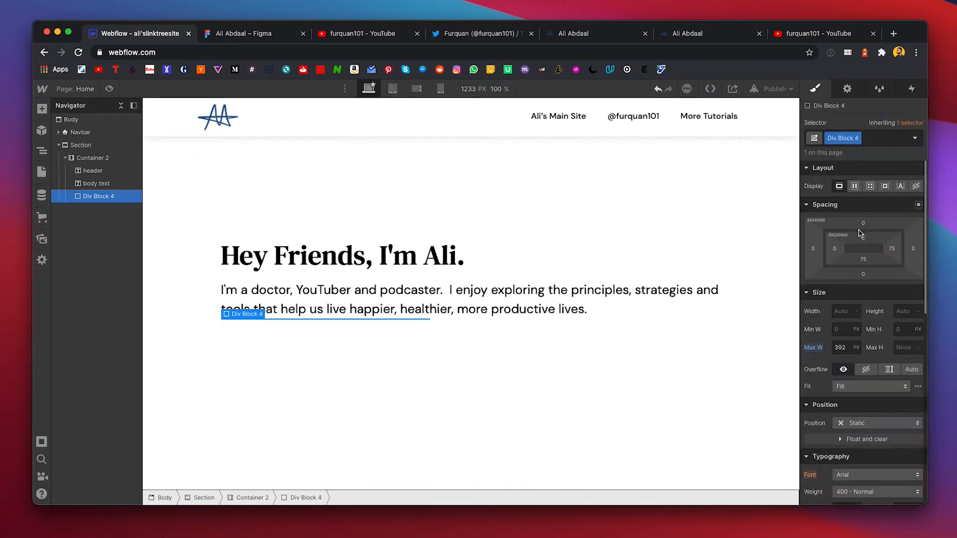
Step: In Figma, measure the gap between the title card's paragraph and the divider line beneath it
left_click(244, 35)
left_click(345, 266)
left_click(346, 265)
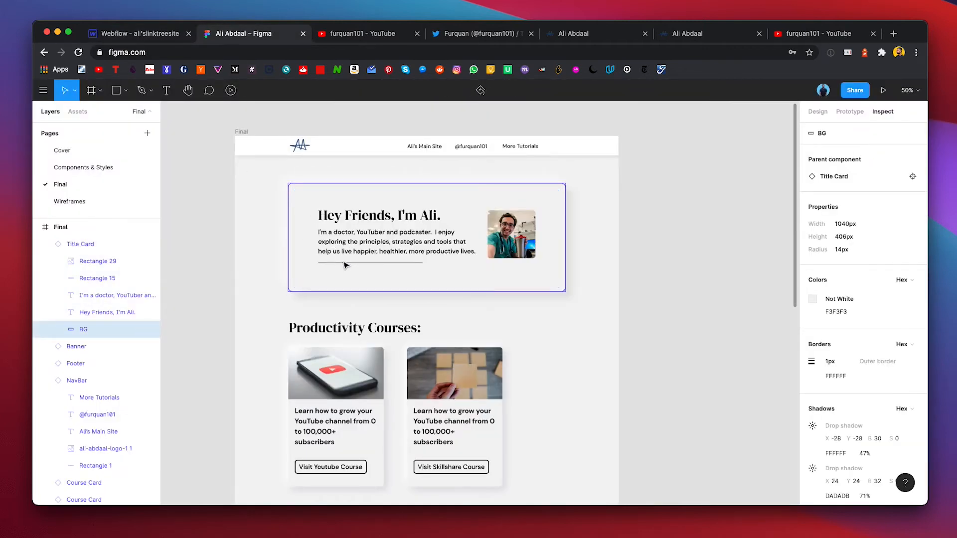
left_click(216, 262)
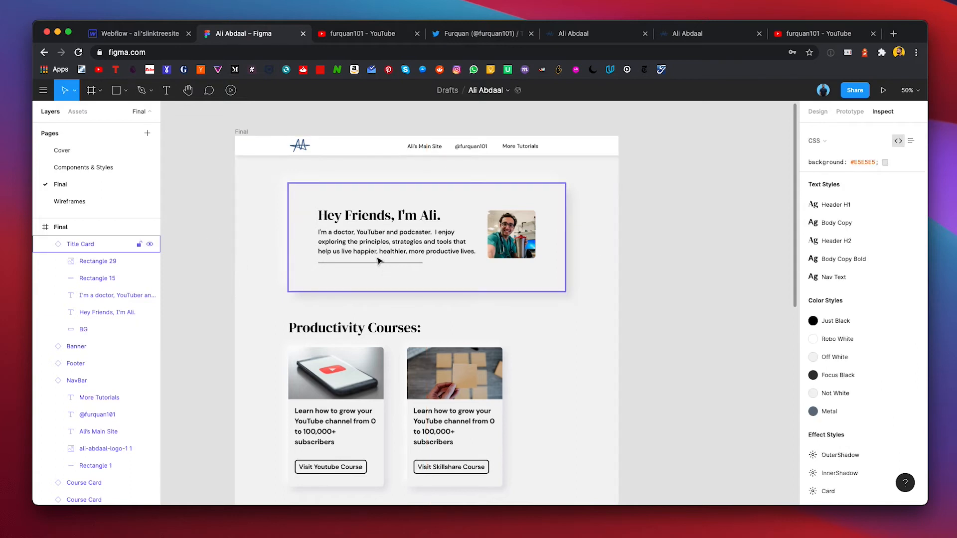
double_click(354, 249)
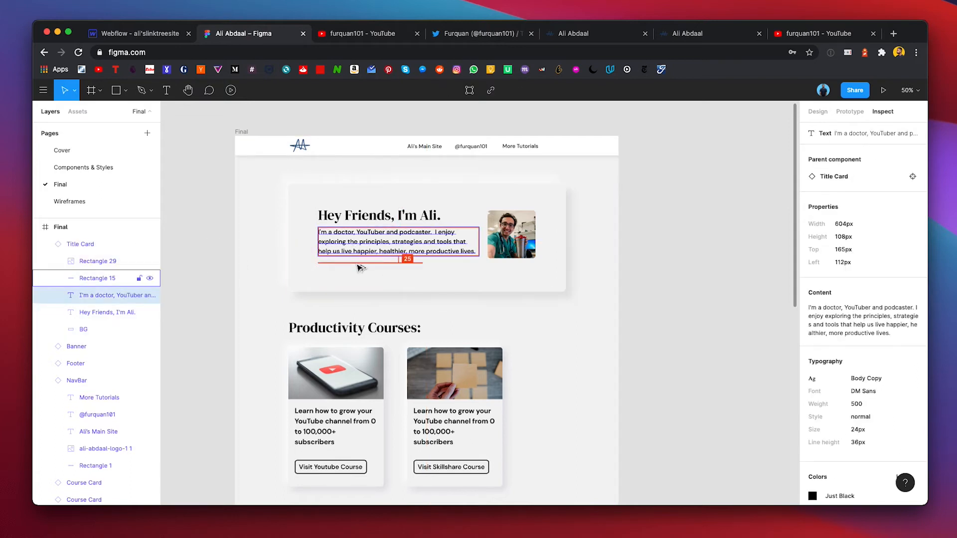
Step: In Webflow, set the divider's top margin to 24 px, stay on the site when asked to leave, and deselect the divider
left_click(155, 36)
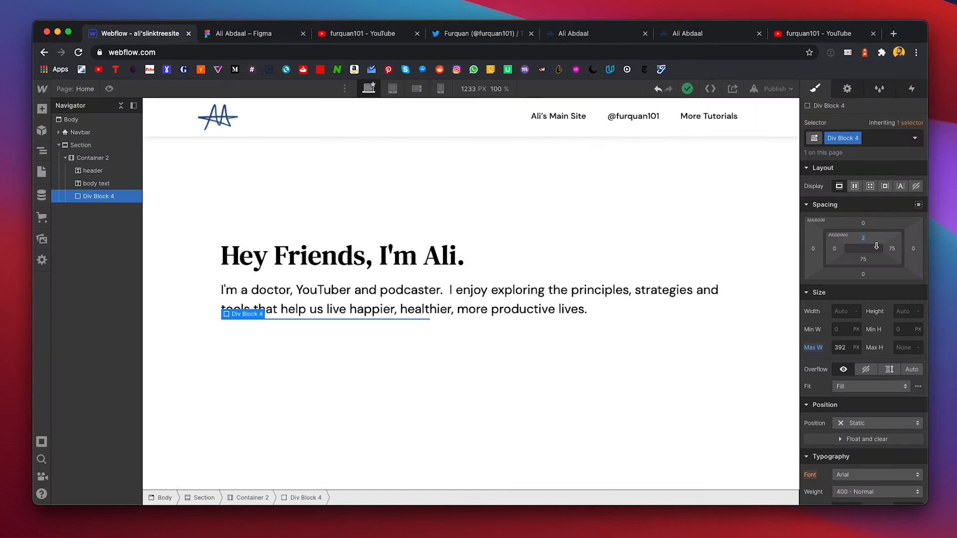
left_click(863, 224)
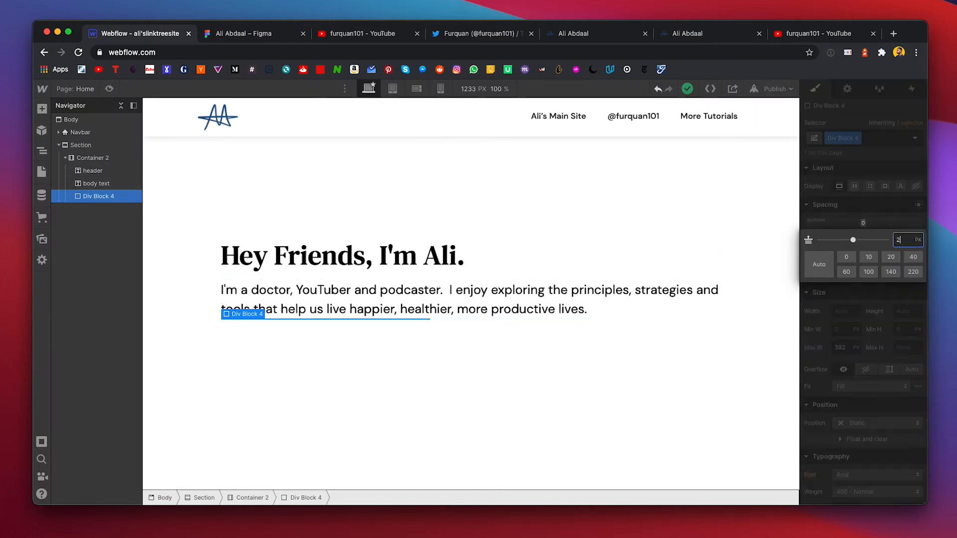
key("Return")
scroll(900, 244, "left", 5)
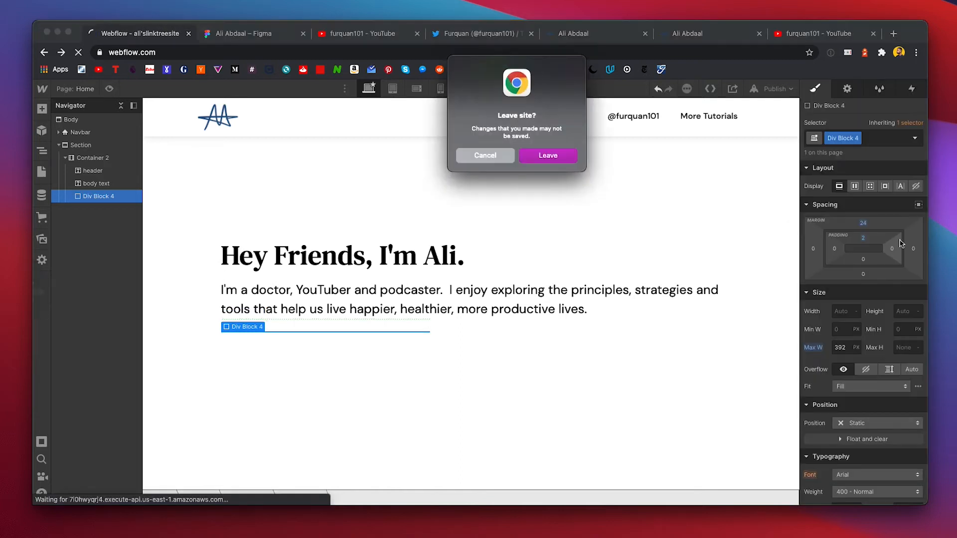
left_click(499, 157)
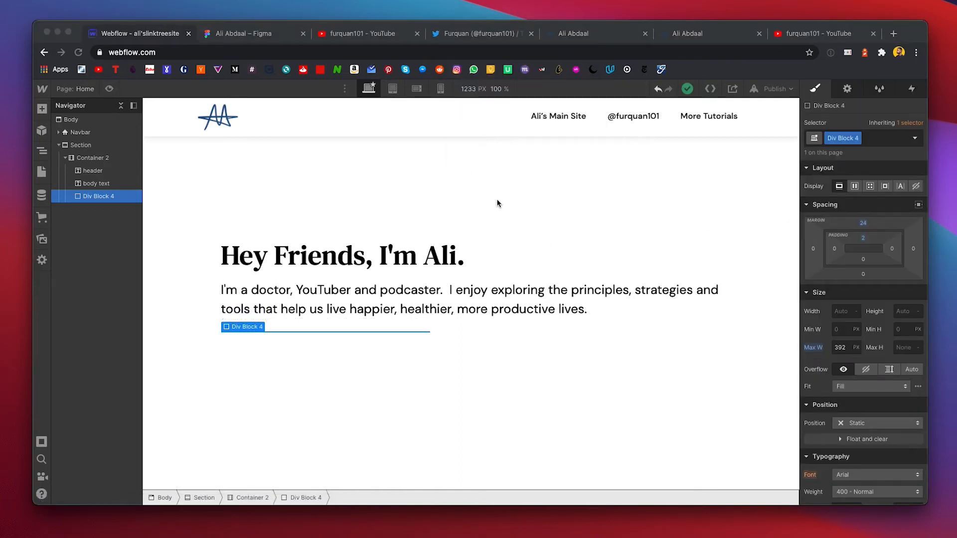
left_click(394, 168)
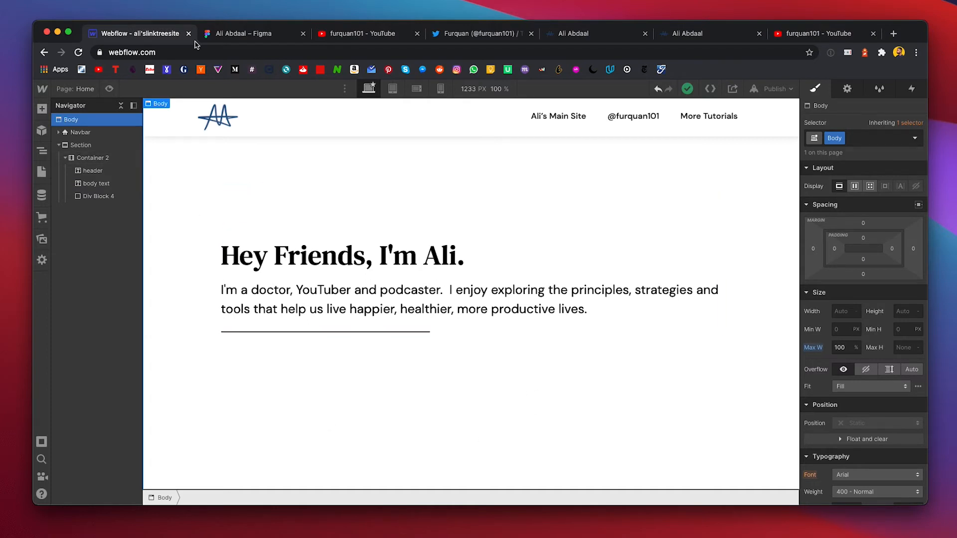
Step: In Figma, measure the gap between the title card's paragraph and the profile photo
left_click(243, 35)
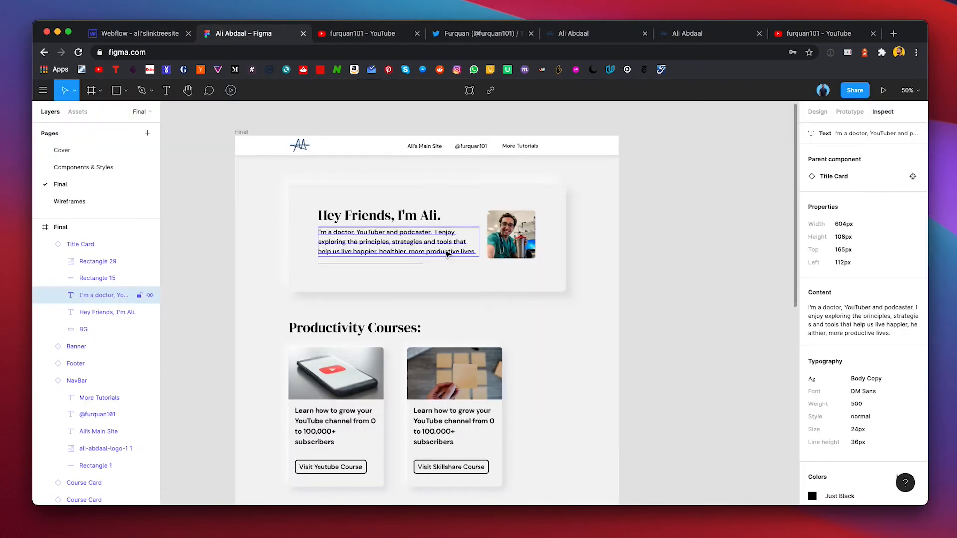
mouse_move(525, 244)
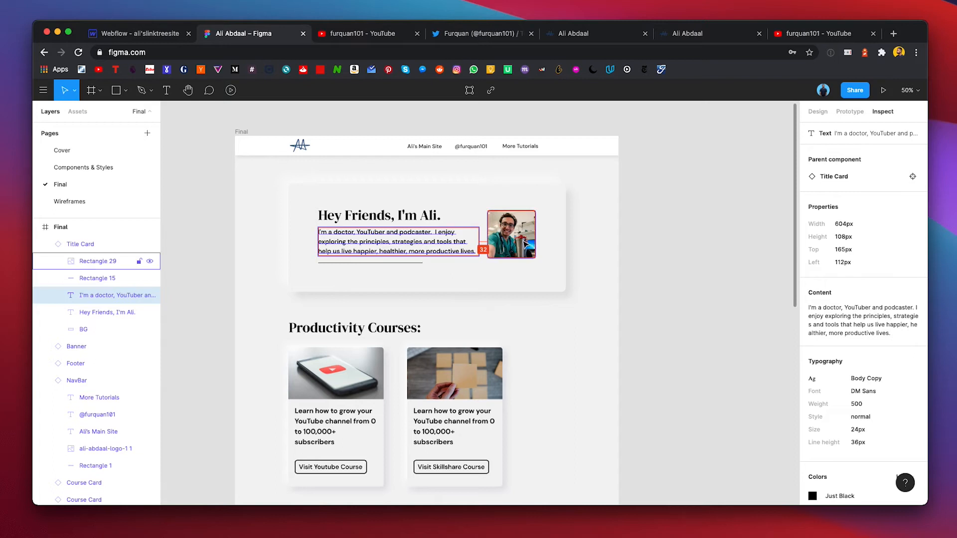
left_click(638, 269)
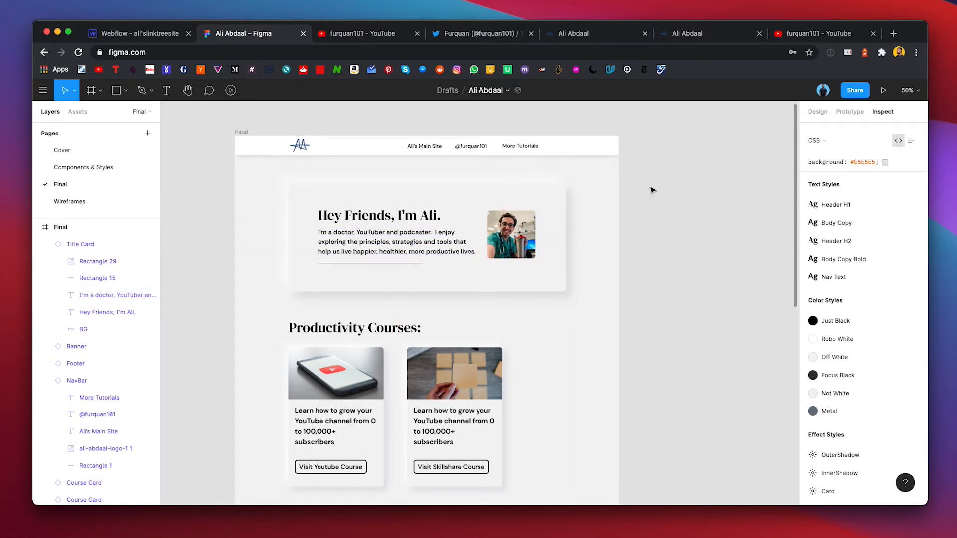
Step: Export the title card's profile photo at 1x as a PNG
double_click(519, 231)
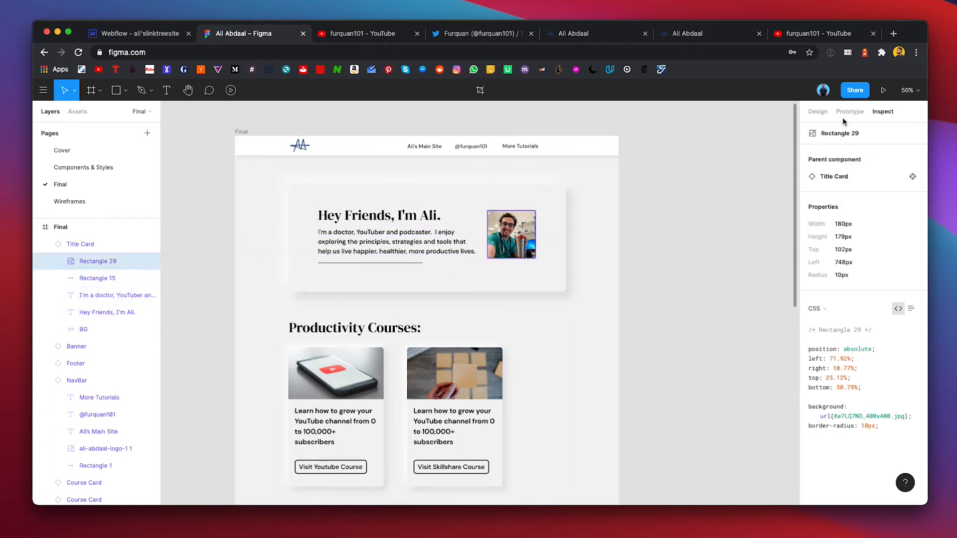
left_click(820, 112)
left_click(915, 451)
left_click(859, 488)
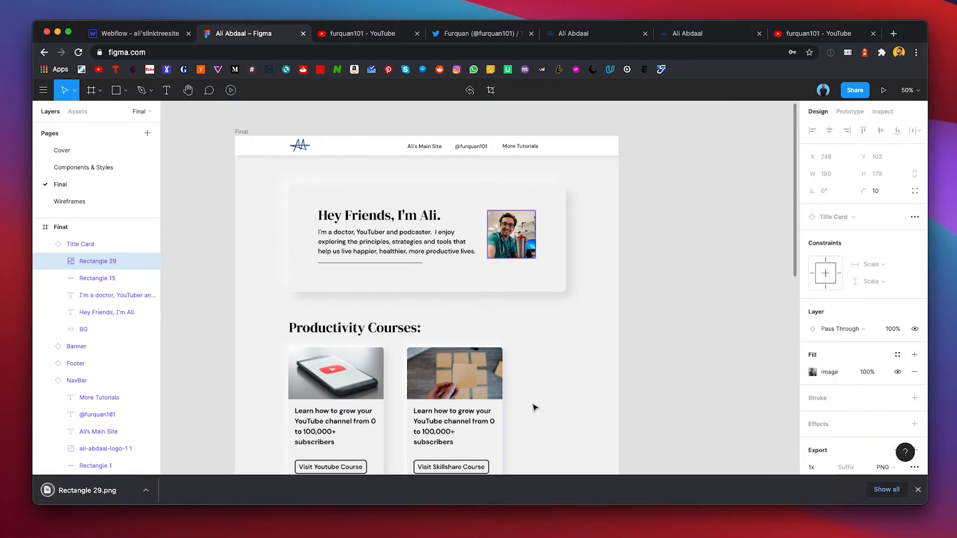
Step: In Webflow, upload "Rectangle 29.png" from the Downloads folder to the site's assets
left_click(112, 33)
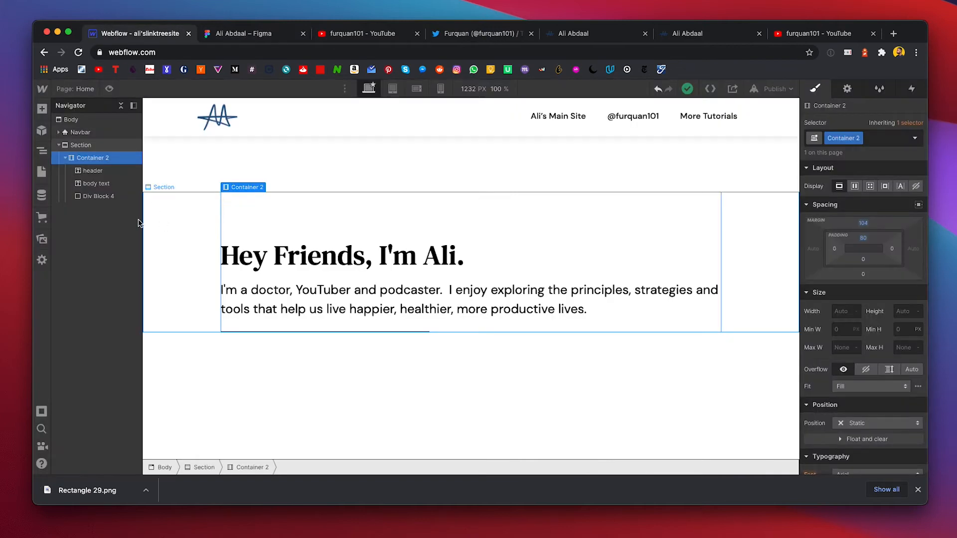
left_click(43, 241)
left_click(172, 135)
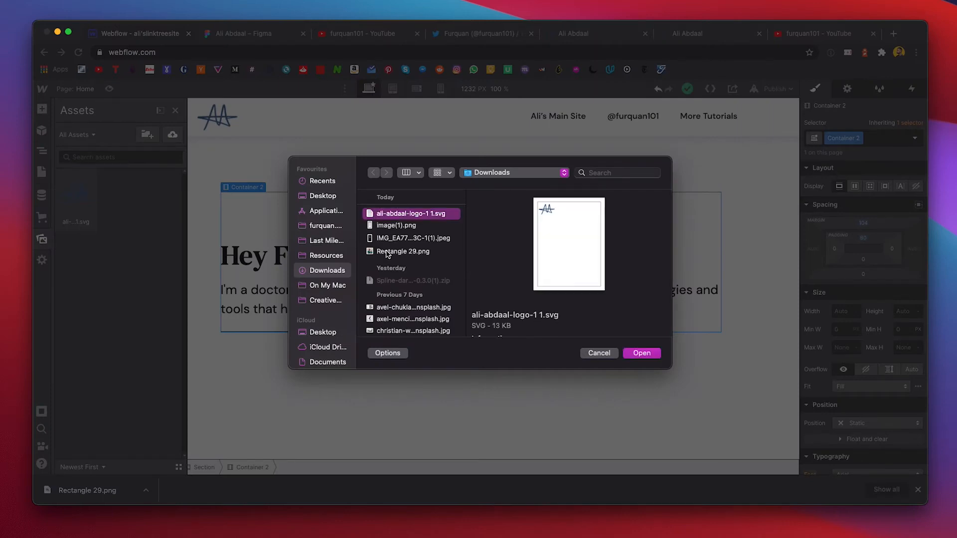
left_click(388, 252)
left_click(638, 352)
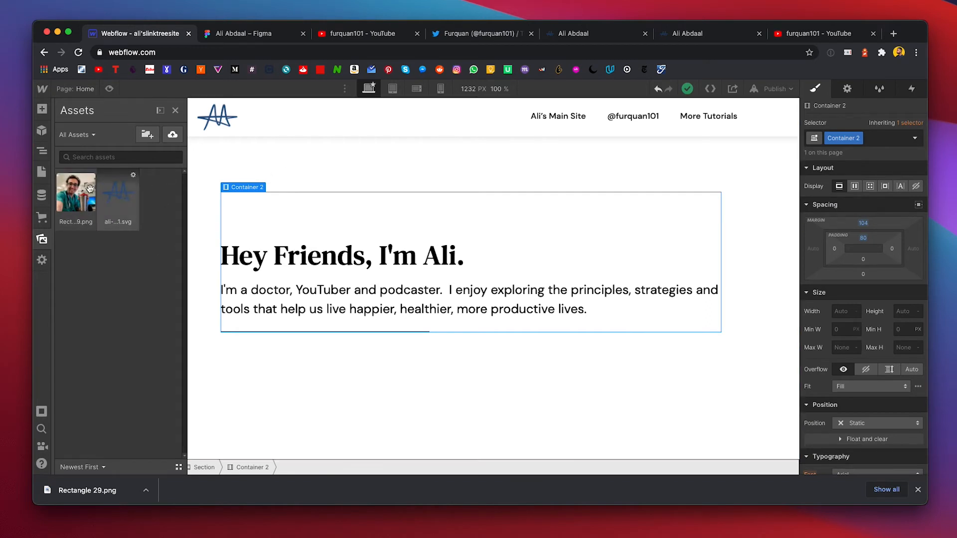
Step: Place the uploaded "Rectangle 29.png" profile photo inside Container 2 and dismiss its image settings
left_click_drag(69, 197, 694, 238)
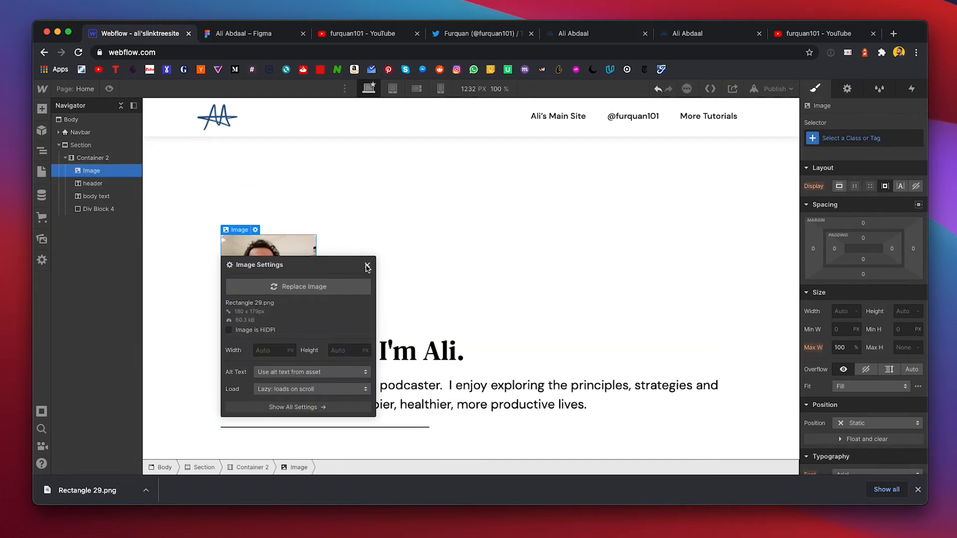
left_click(366, 267)
Step: In Figma, show the Final frame's layout grid to examine the title card's column proportions, and hide it again
left_click(239, 33)
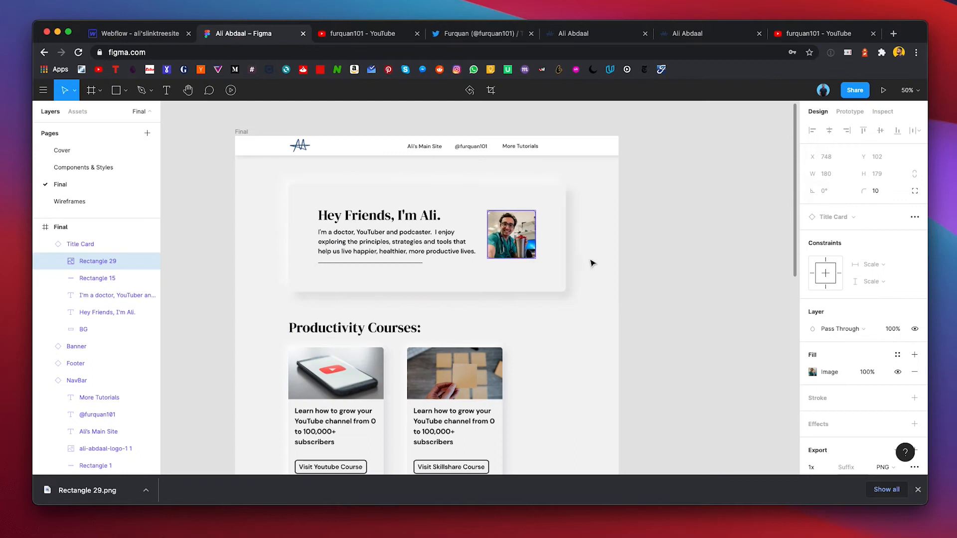
left_click(242, 130)
key("ctrl+g")
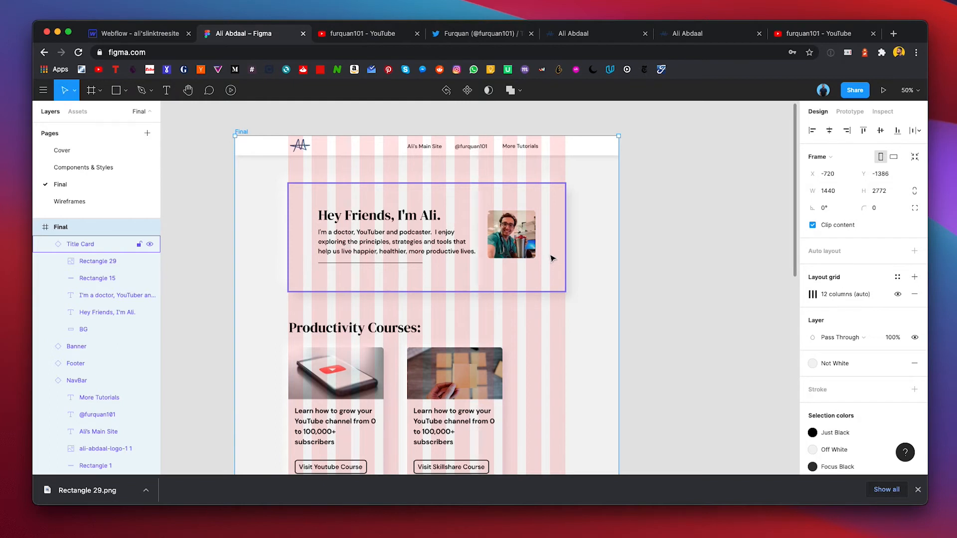
left_click(274, 237)
key("ctrl+g")
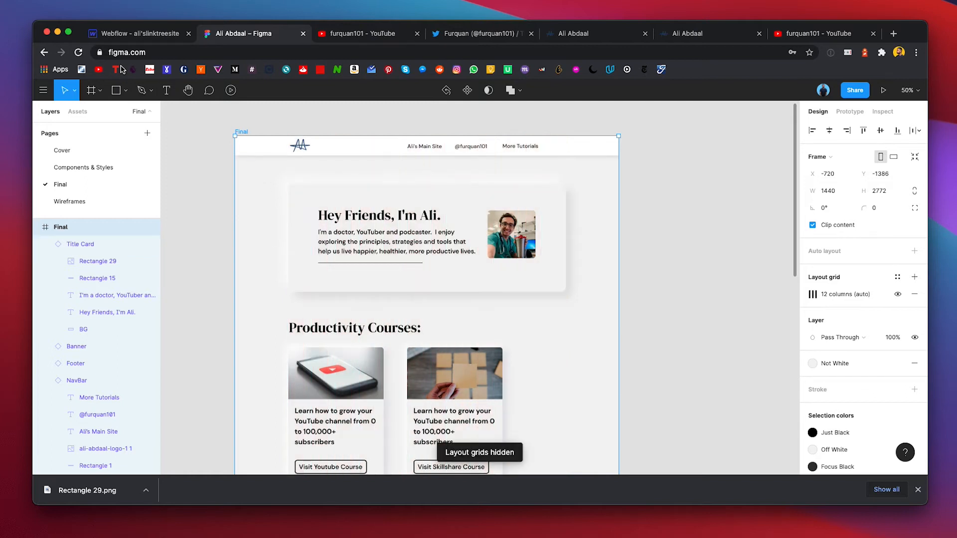
Step: In Webflow, add a two-column Columns element to Container 2 and set its desktop split to 9 and 3
left_click(110, 35)
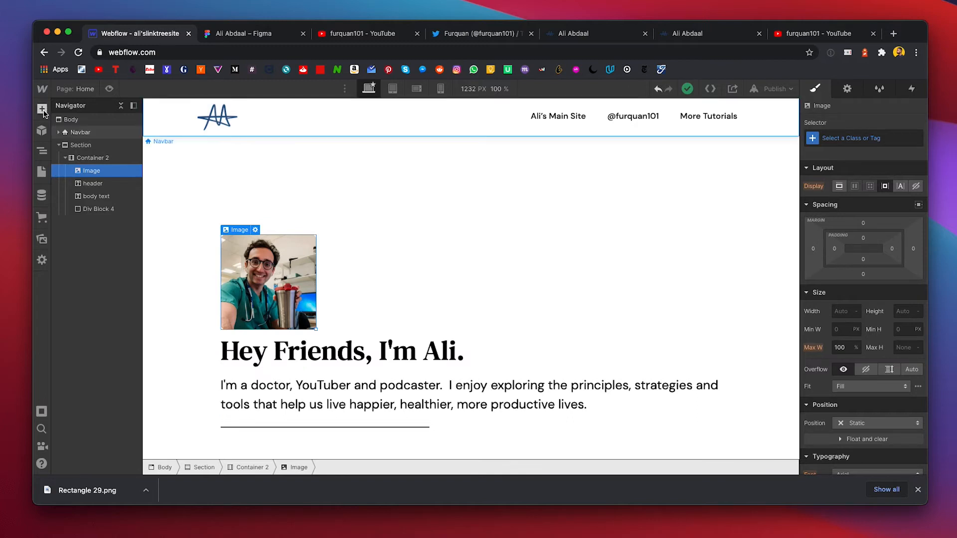
left_click(43, 110)
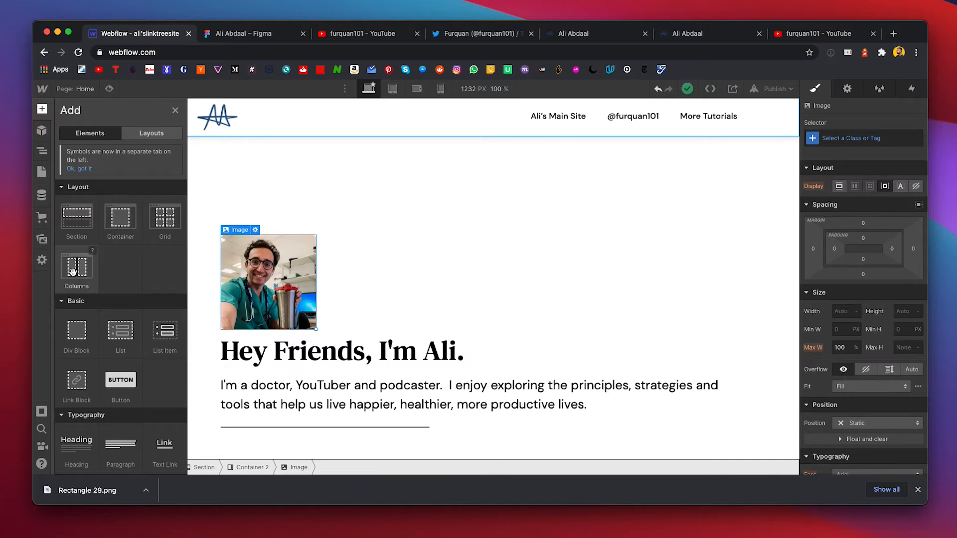
left_click_drag(73, 271, 303, 218)
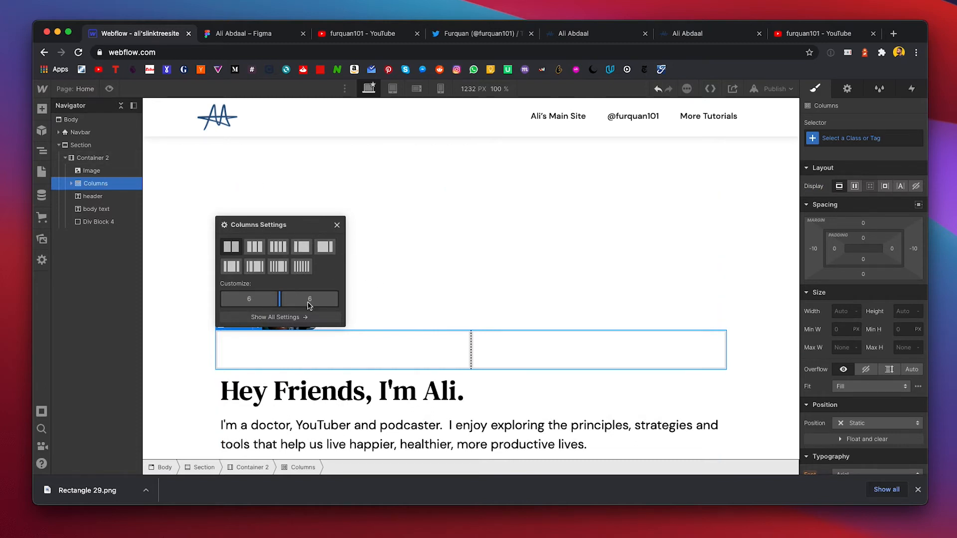
left_click(264, 317)
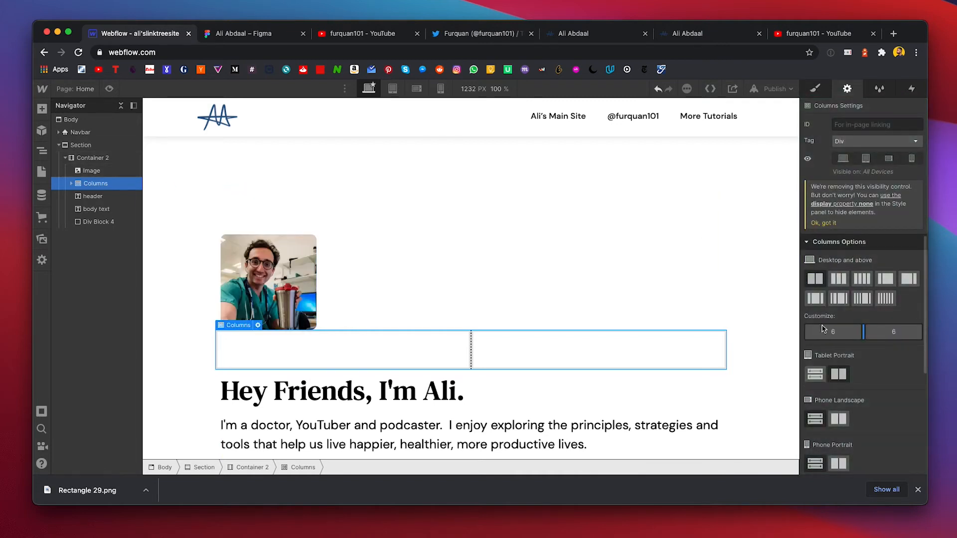
left_click_drag(864, 332, 897, 334)
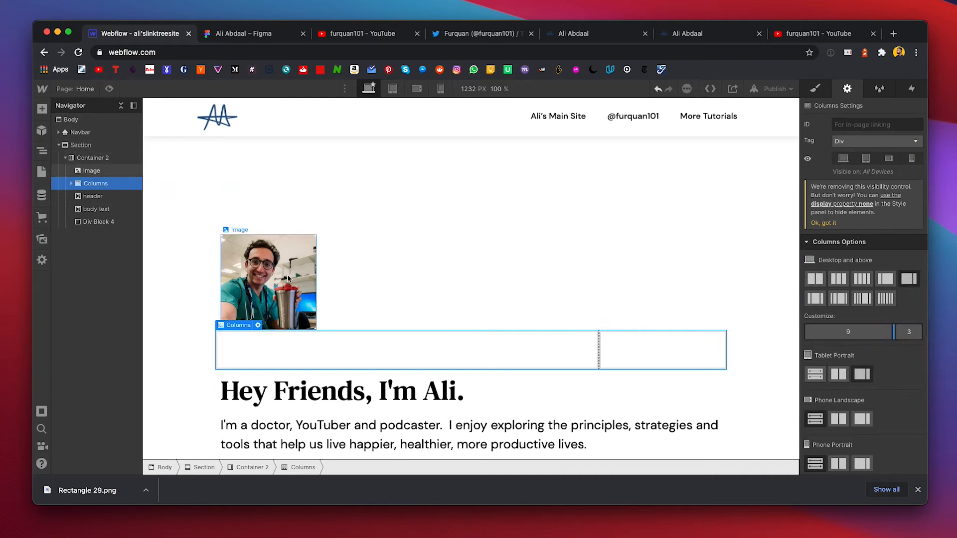
Step: Move the profile photo into the narrow column and the heading, body text and divider into the wide column, and deselect the container
left_click_drag(257, 269, 647, 342)
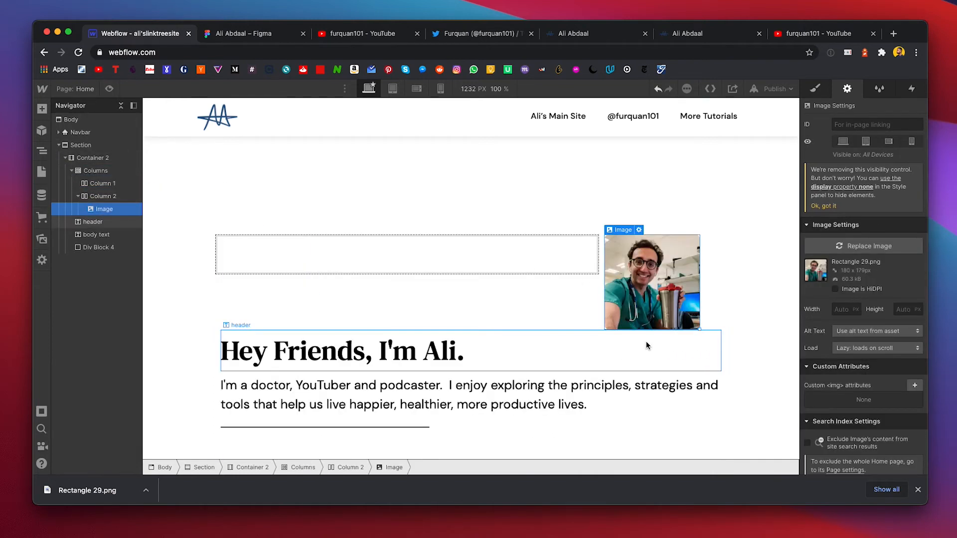
left_click_drag(322, 353, 262, 252)
left_click_drag(272, 348, 251, 273)
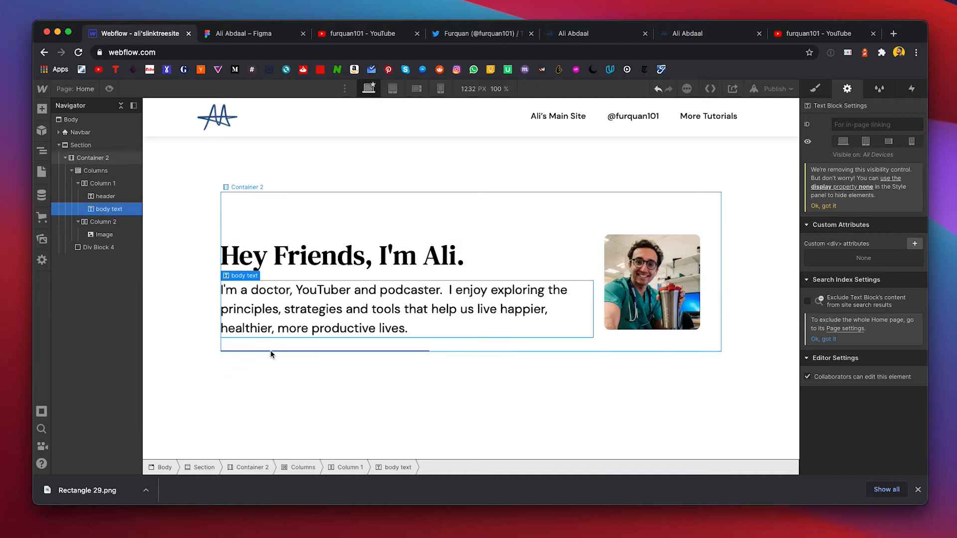
left_click_drag(275, 350, 264, 330)
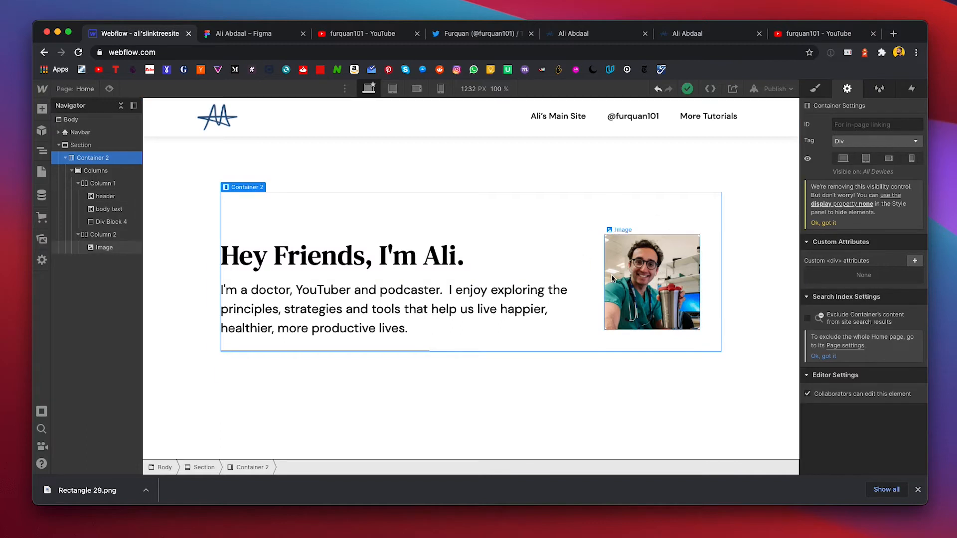
left_click(78, 183)
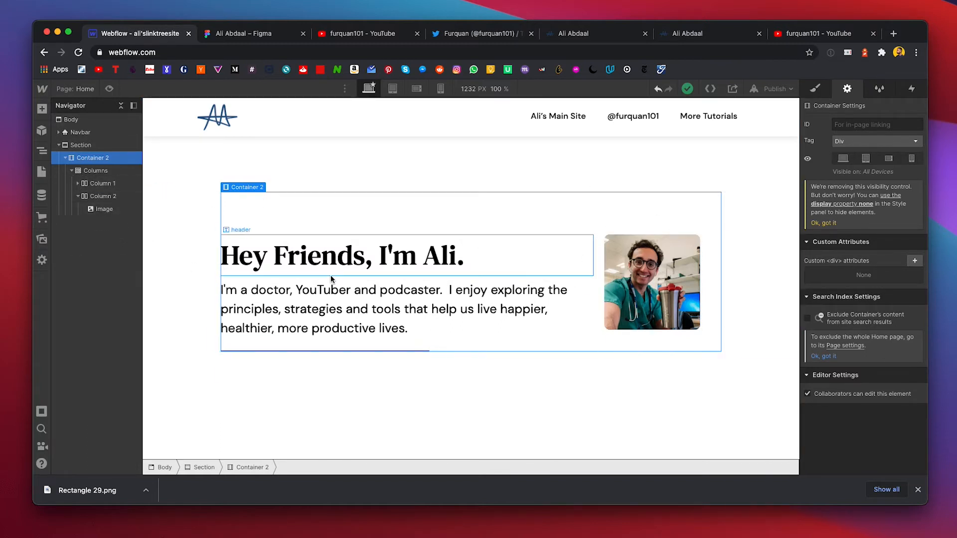
left_click(413, 162)
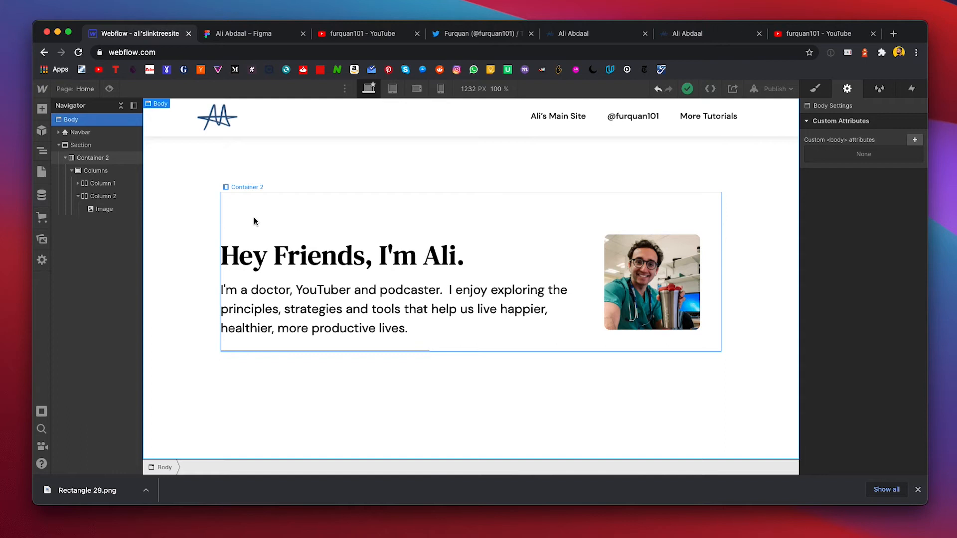
Step: In Figma, inspect the title card background's fill colour and measure its distance from the navbar
key("ctrl+Tab")
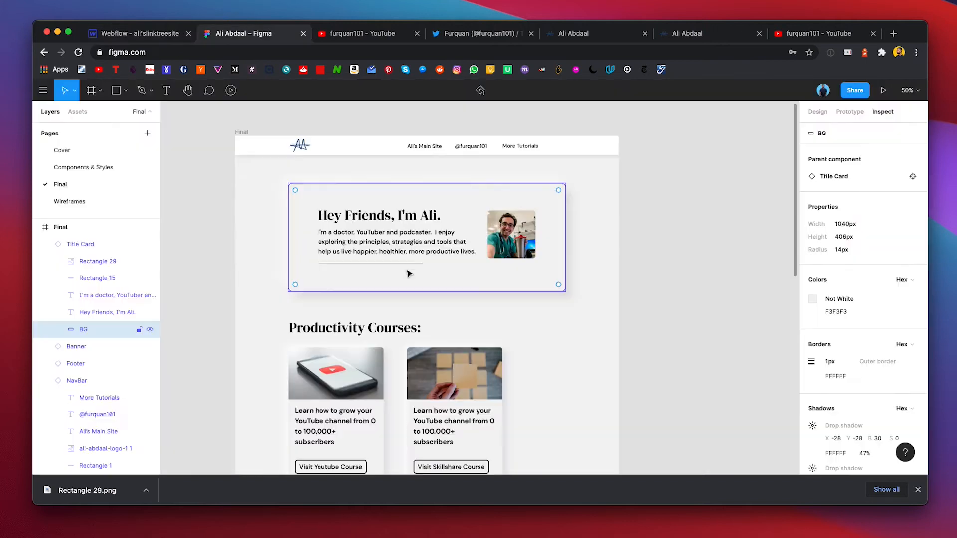
left_click(122, 33)
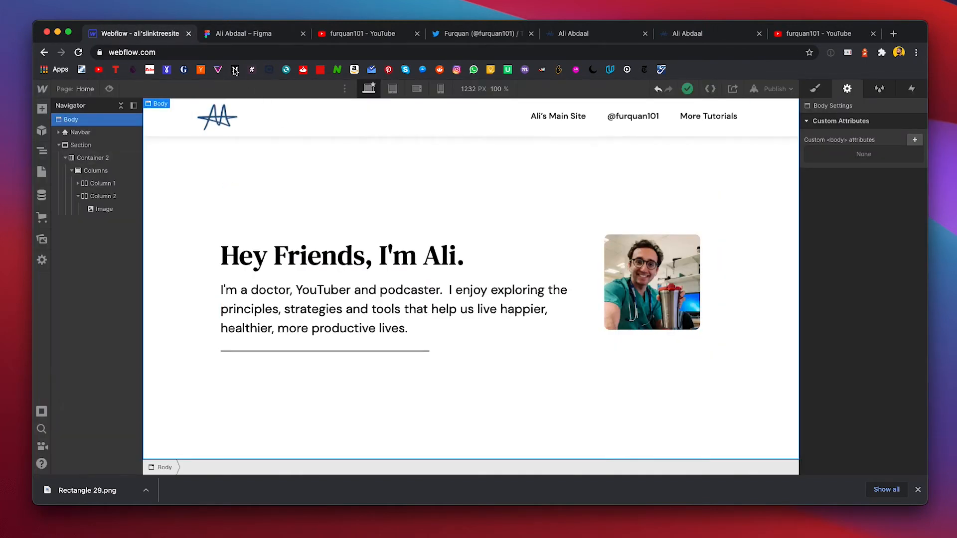
left_click(250, 34)
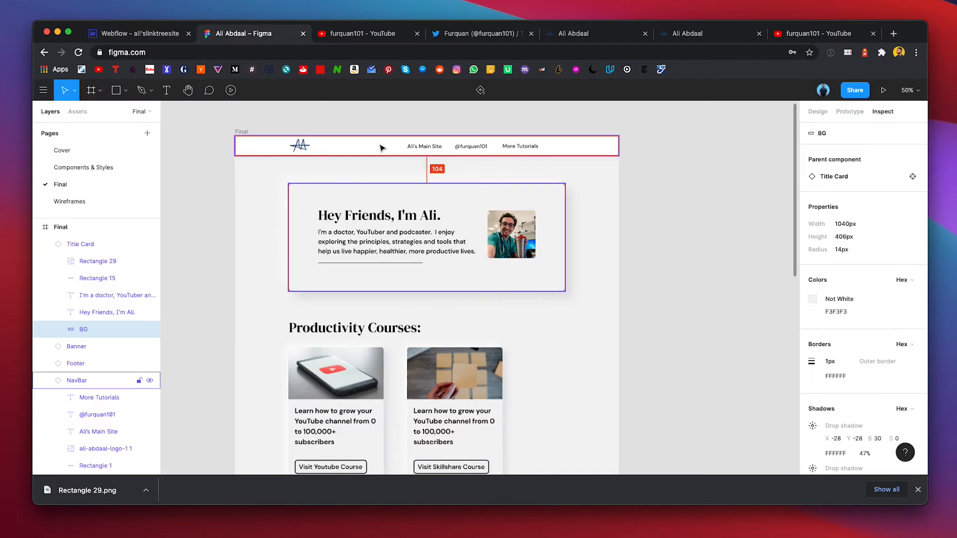
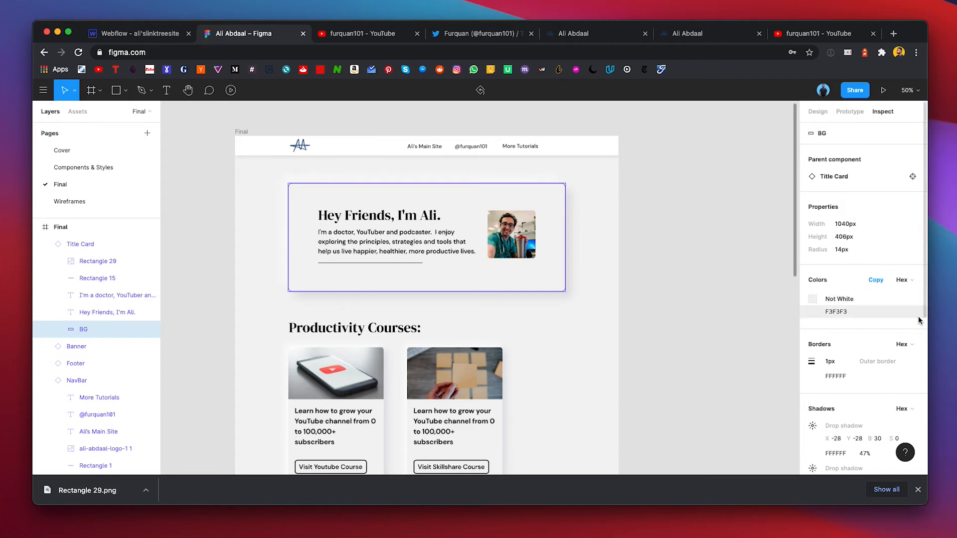
Step: In Webflow, set Container 2's background colour to #f3f3f3
left_click(137, 33)
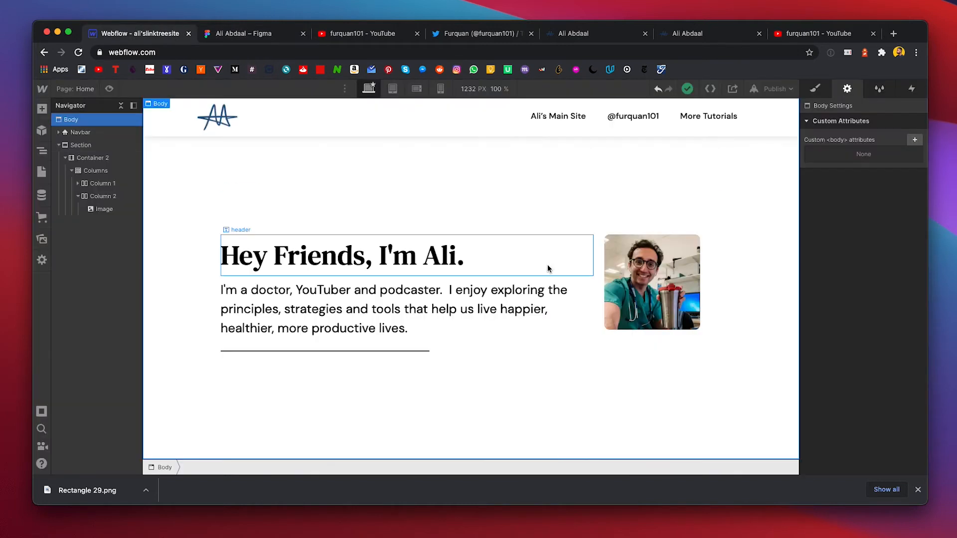
left_click(457, 216)
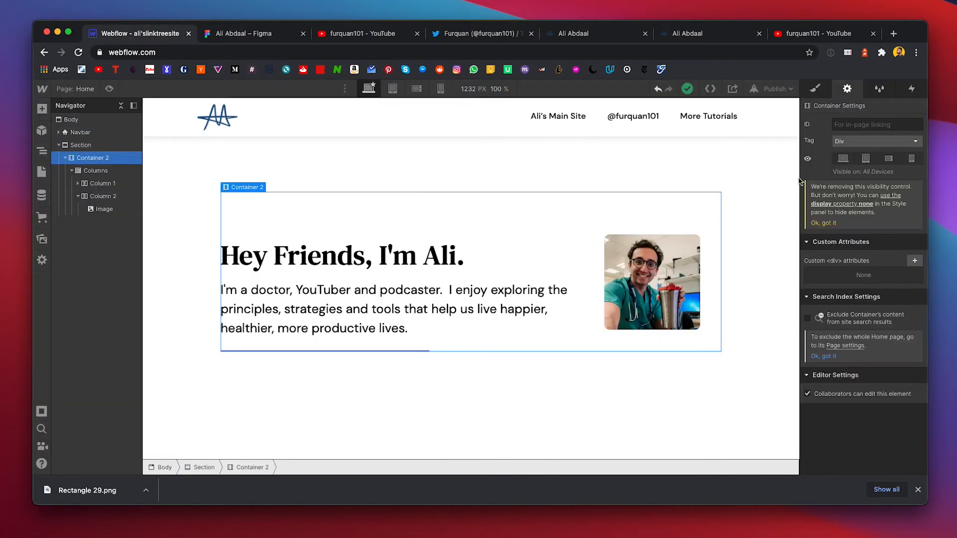
left_click(816, 89)
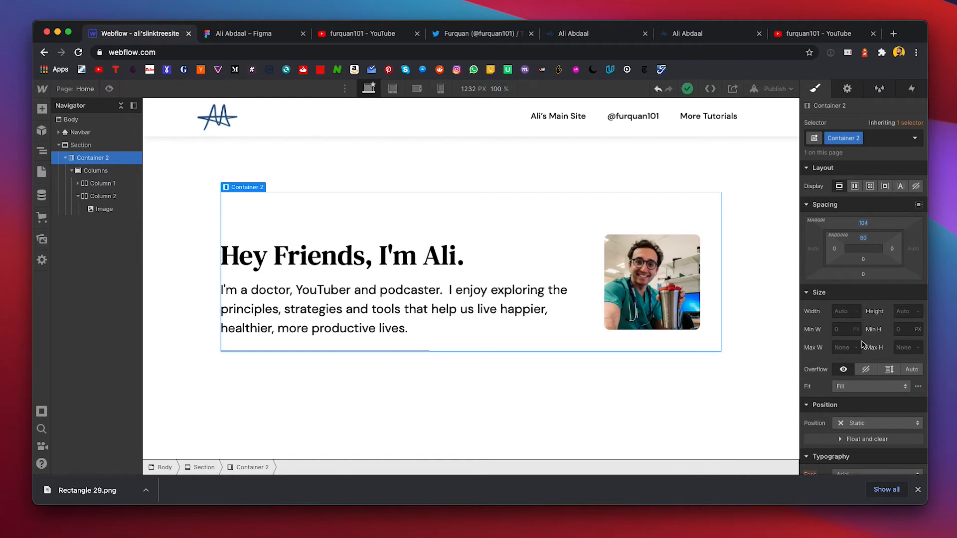
scroll(864, 344, "down", 10)
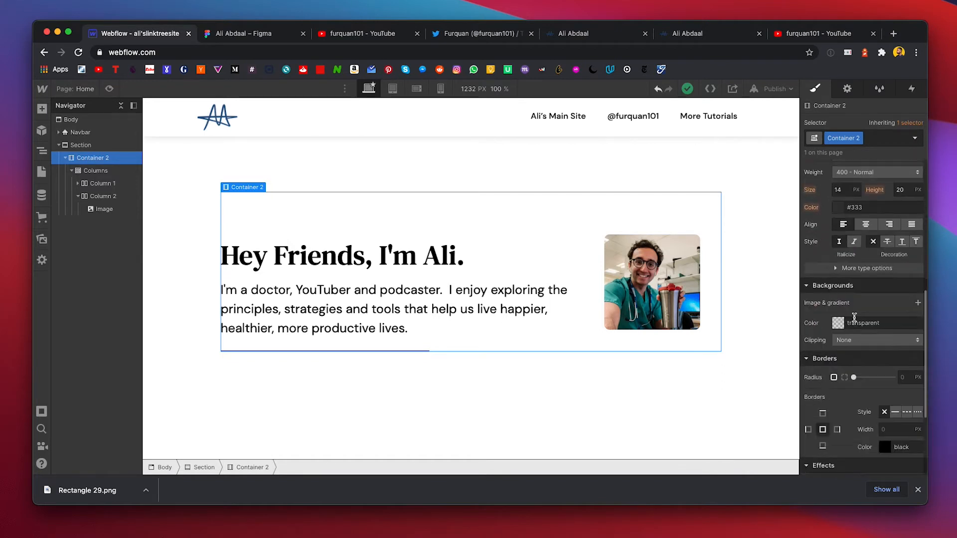
scroll(855, 317, "down", 5)
scroll(873, 341, "down", 2)
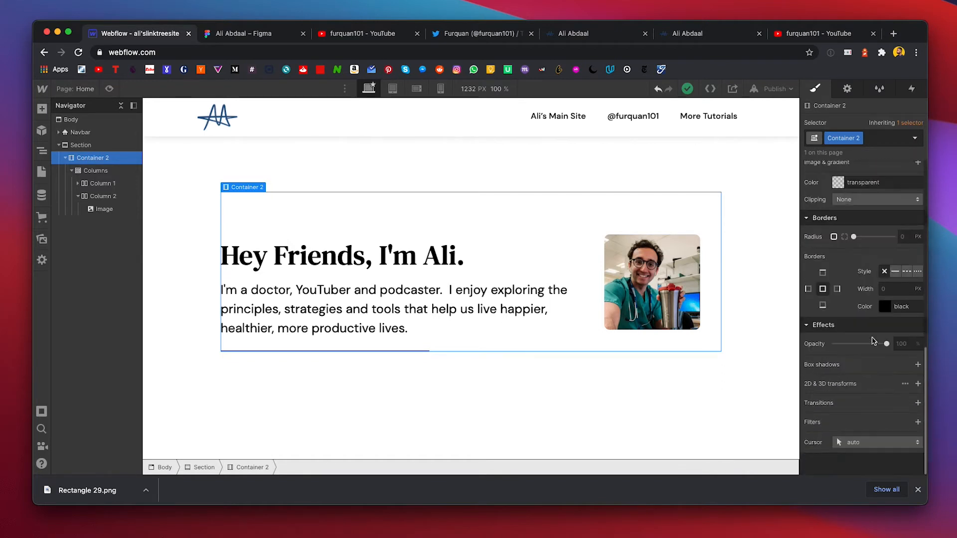
scroll(873, 342, "up", 12)
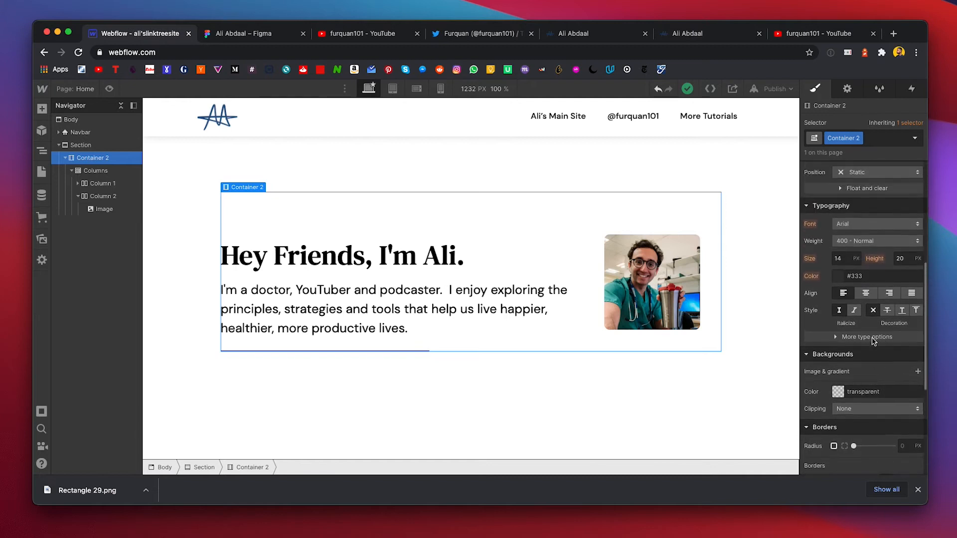
scroll(873, 342, "down", 4)
left_click(839, 328)
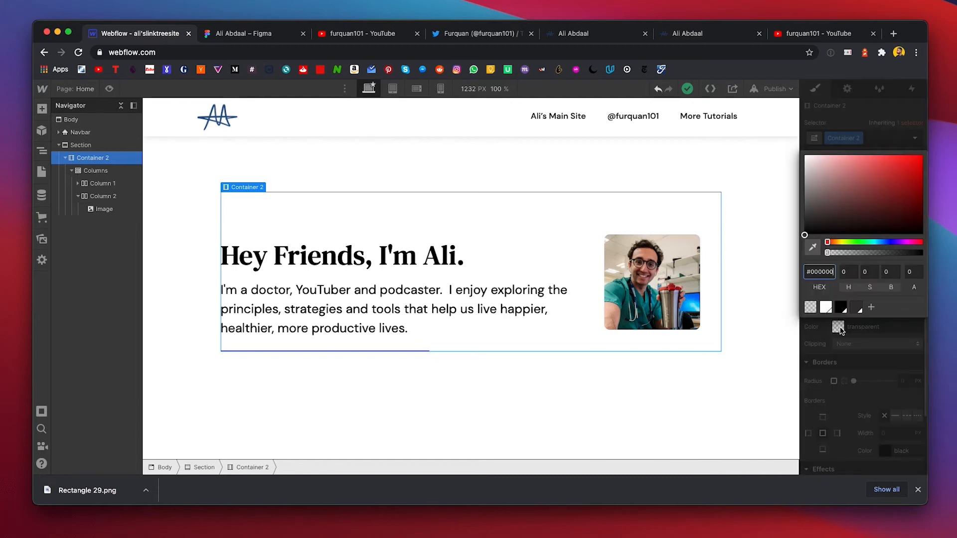
double_click(832, 272)
key("BackSpace")
type("f3f3f3")
Step: Save the background colour as a swatch named "off white"
left_click(872, 309)
type("off")
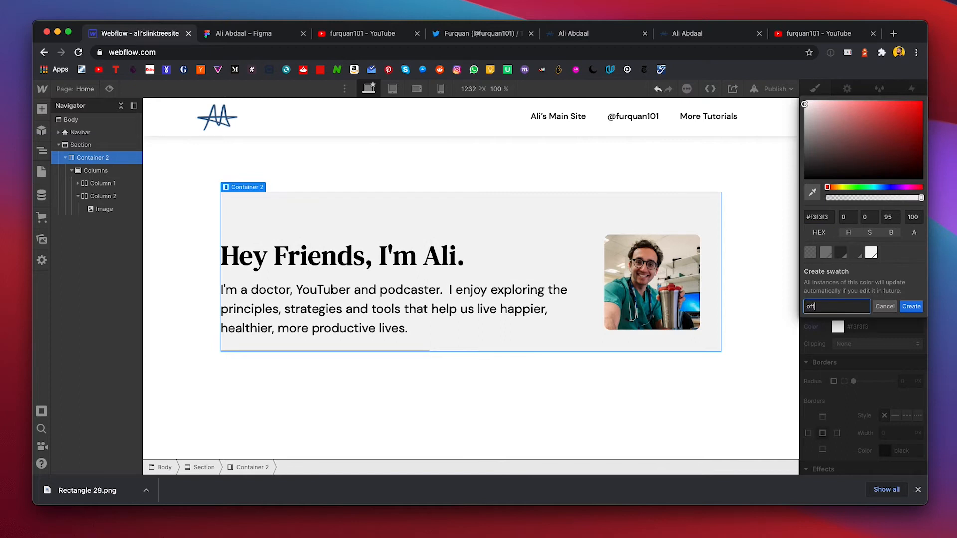
type(" white")
left_click(911, 306)
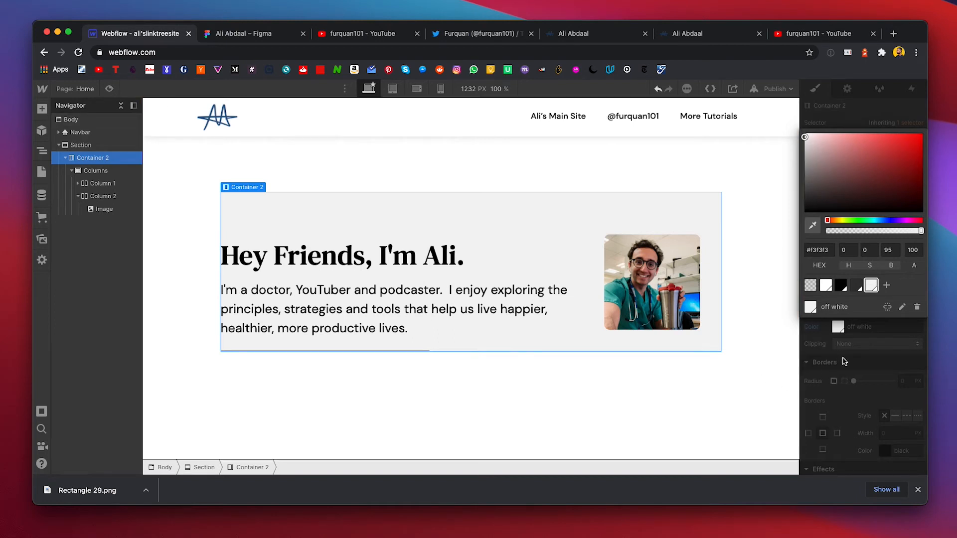
left_click(858, 361)
Step: In Figma, check the border properties of the title card's background
scroll(857, 366, "down", 3)
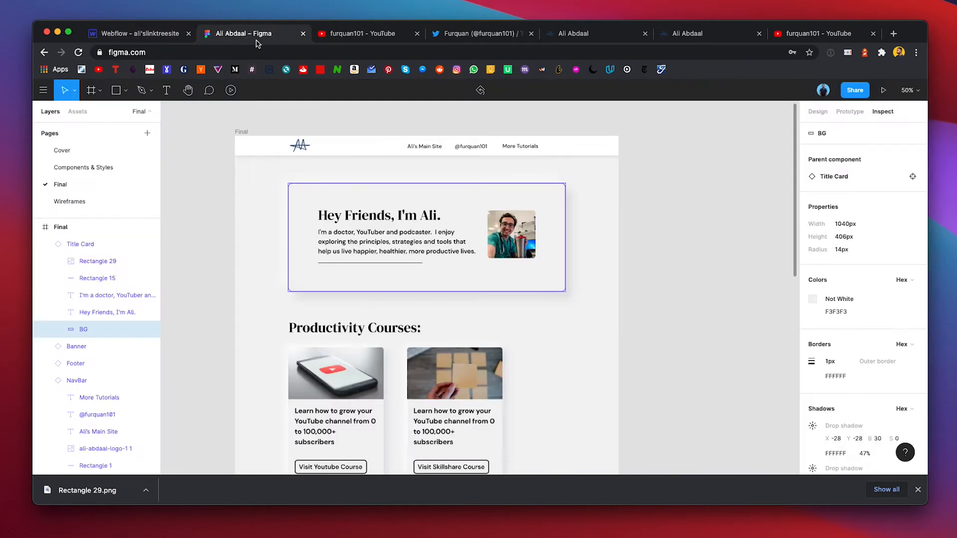
left_click(243, 33)
key("alt")
Step: In Webflow, give Container 2 a solid 1 px border in white (#ffffff) on all sides, and deselect the container
left_click(165, 30)
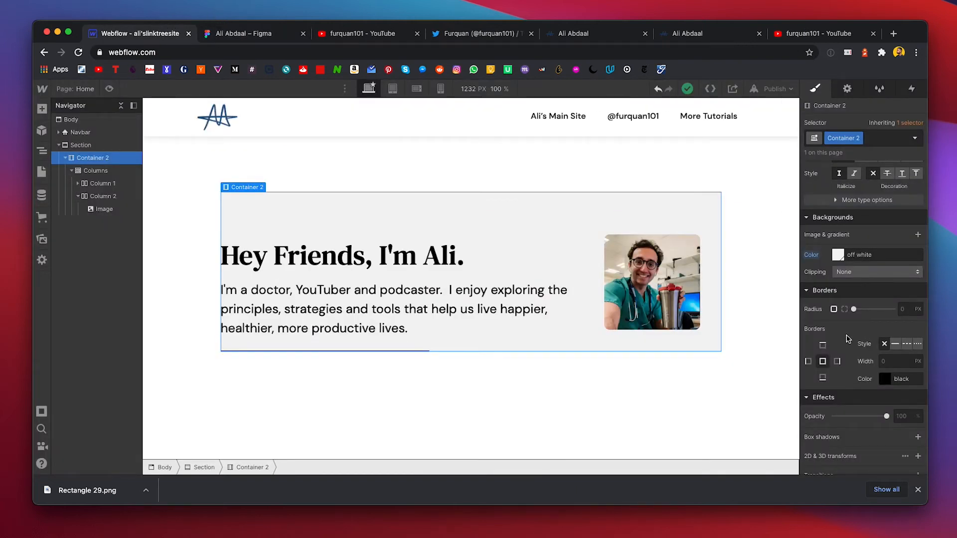
left_click(896, 344)
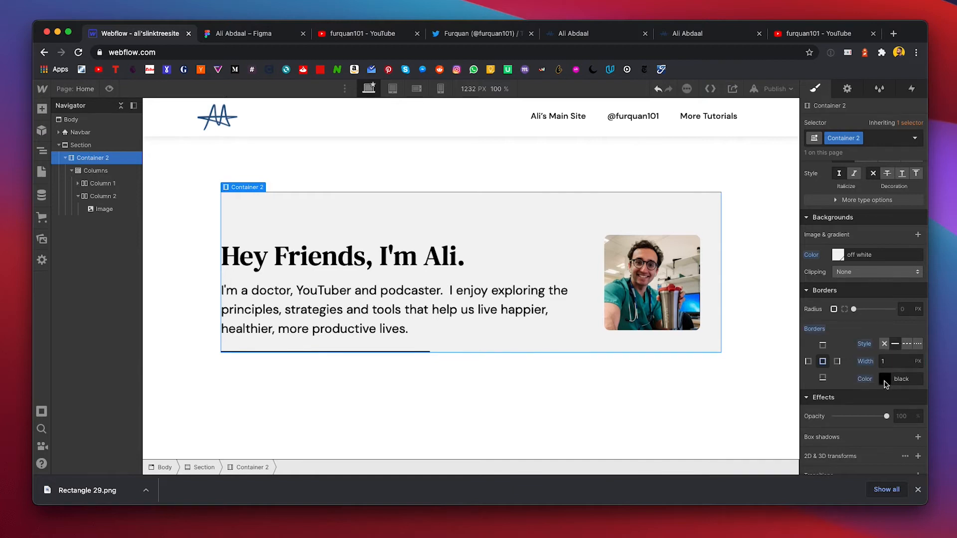
left_click(885, 382)
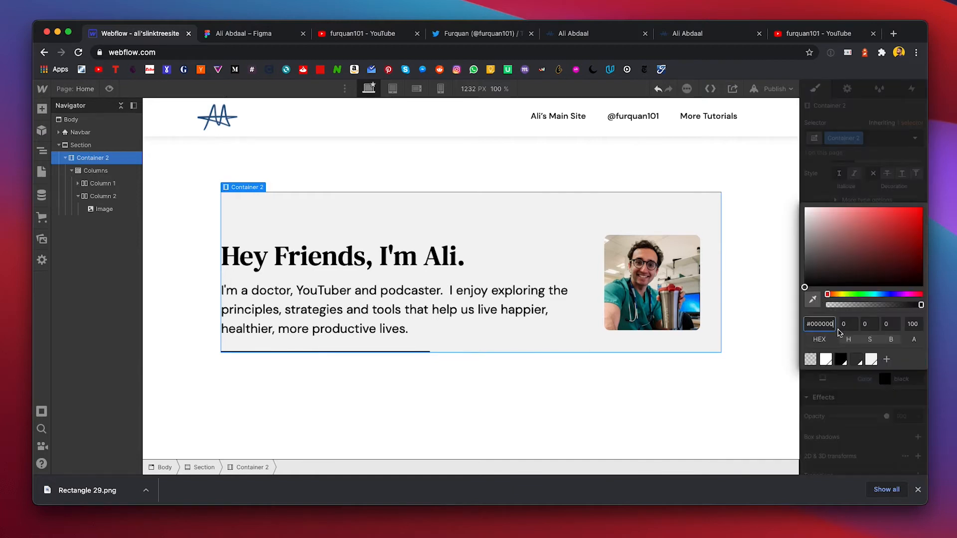
left_click_drag(818, 256, 786, 189)
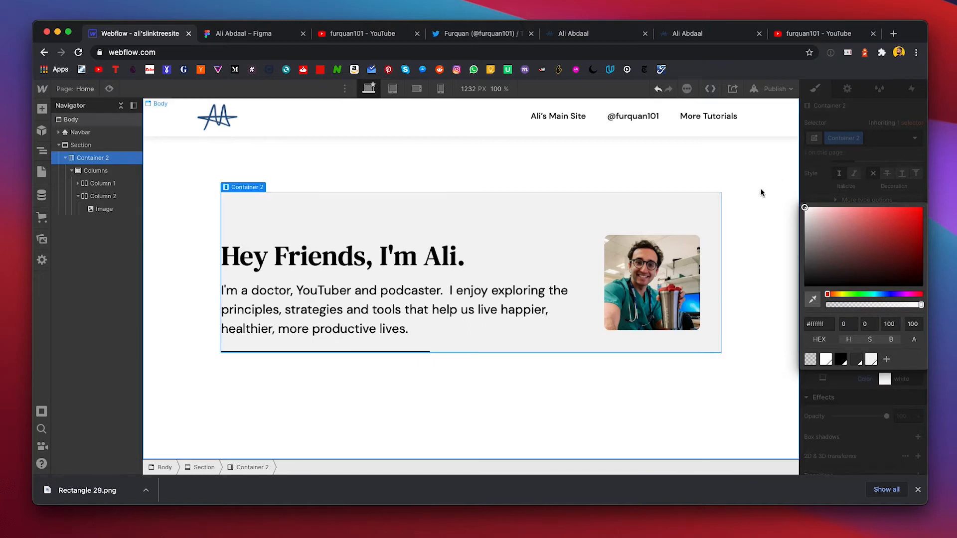
left_click(667, 163)
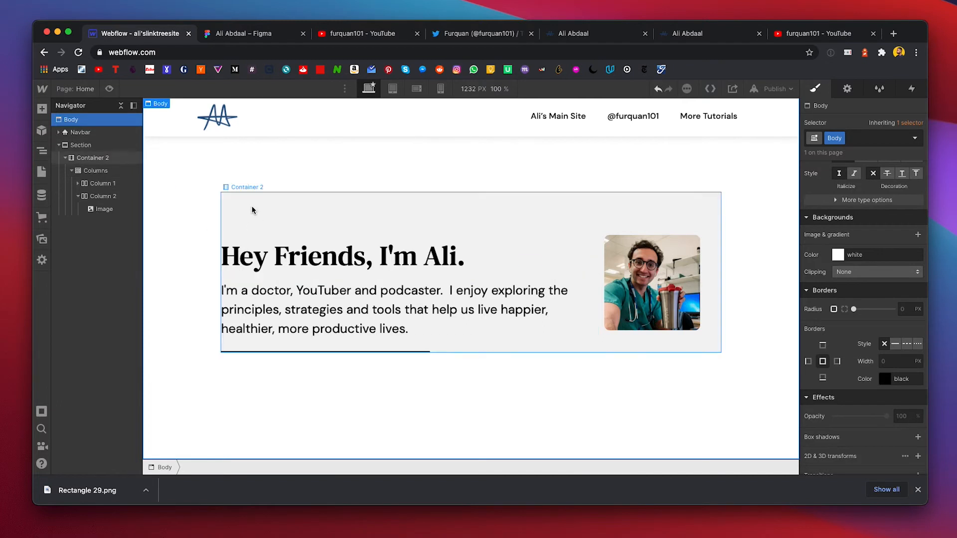
Step: In Figma, measure the distances from the title card's heading to the card's edges
left_click(234, 33)
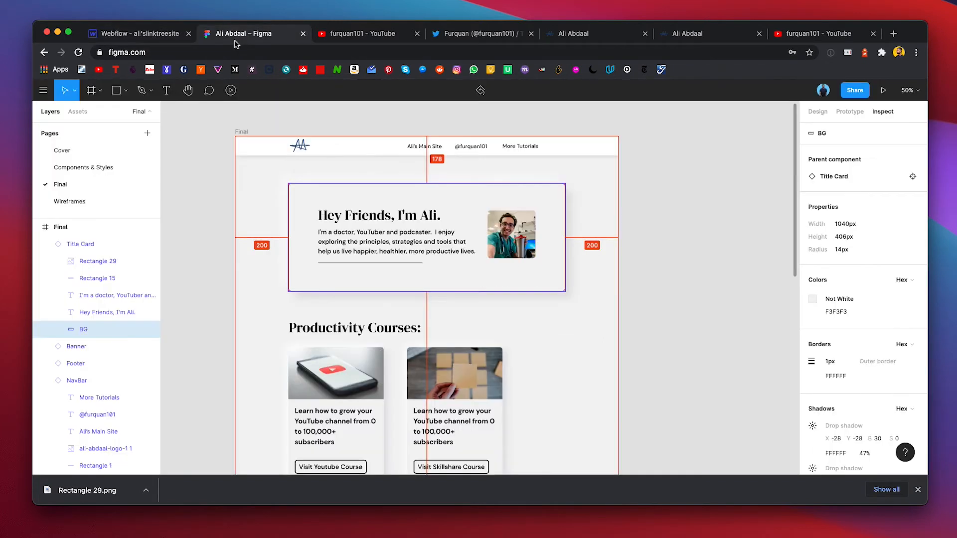
left_click(338, 221)
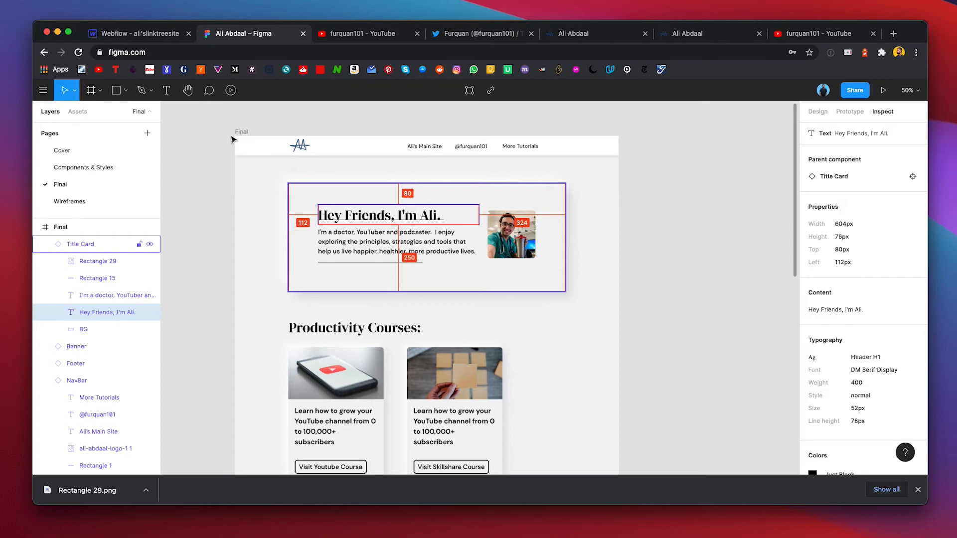
Step: Switch to Webflow and set Container 2's left padding to 112 px
left_click(132, 34)
left_click(299, 221)
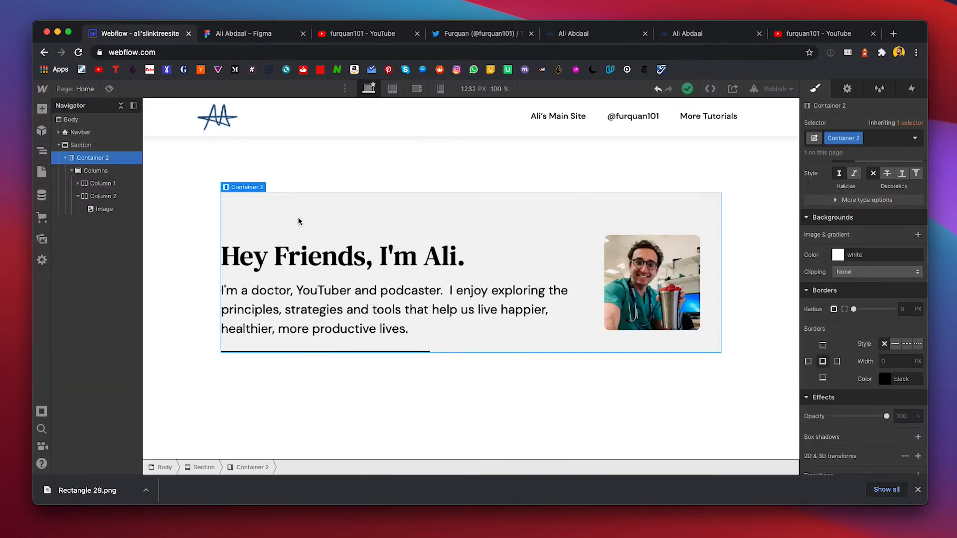
scroll(842, 211, "up", 2)
scroll(842, 211, "up", 5)
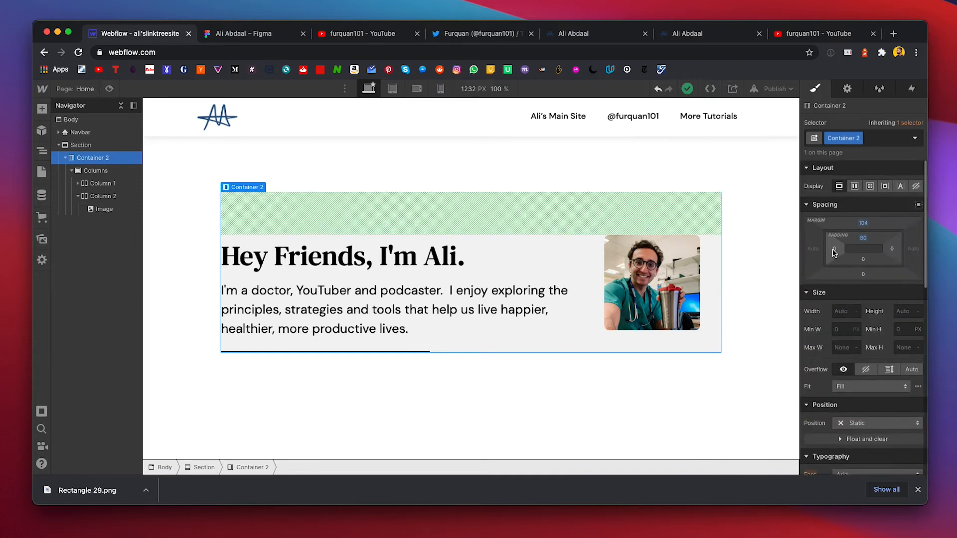
left_click(833, 250)
type("112")
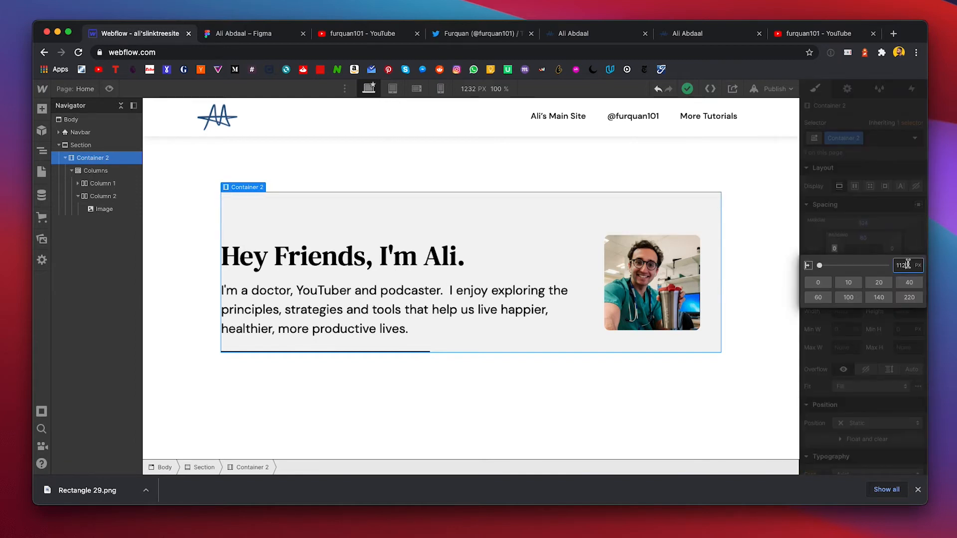
key("Return")
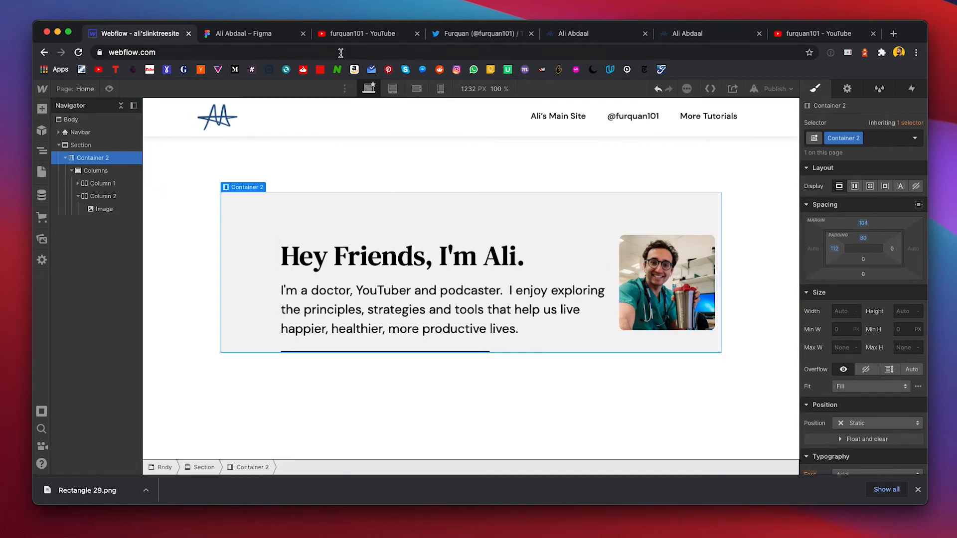
Step: Check the title card photo's spacing in Figma, and in Webflow set Container 2's right padding to 112 px
left_click(264, 41)
left_click(512, 234)
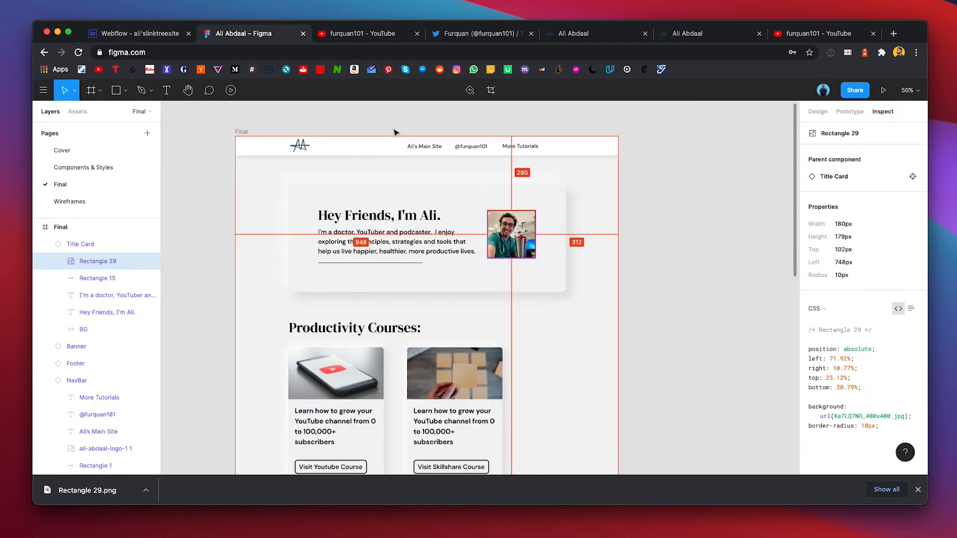
left_click(158, 39)
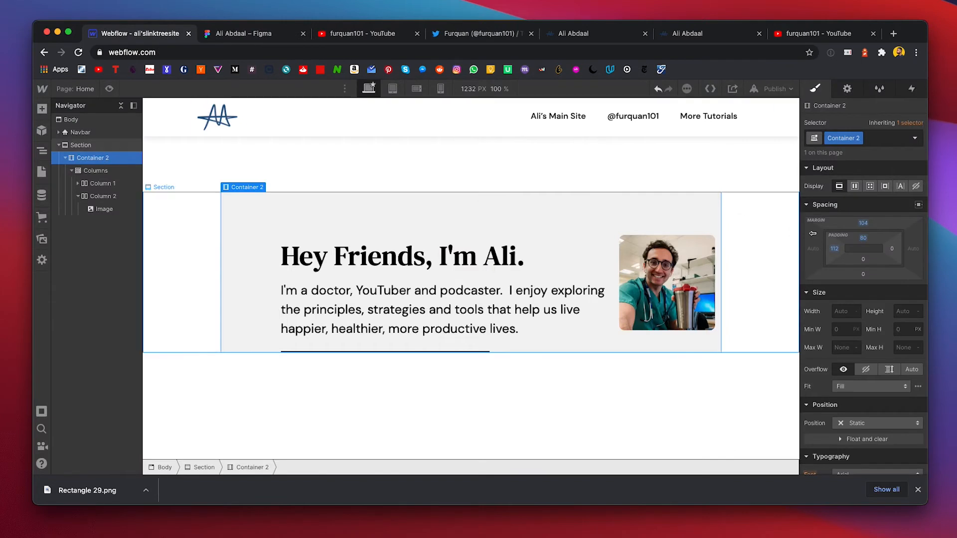
left_click(893, 251)
type("12")
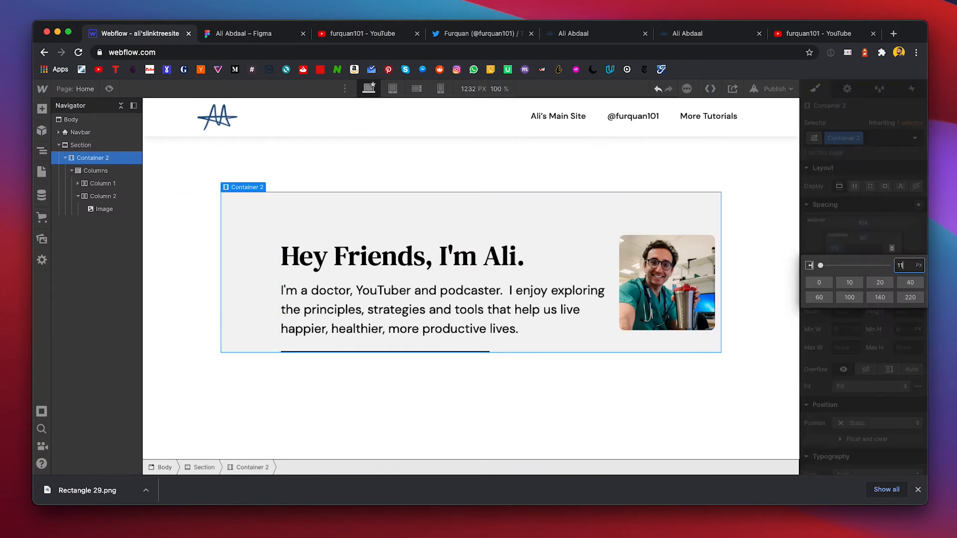
key("Return")
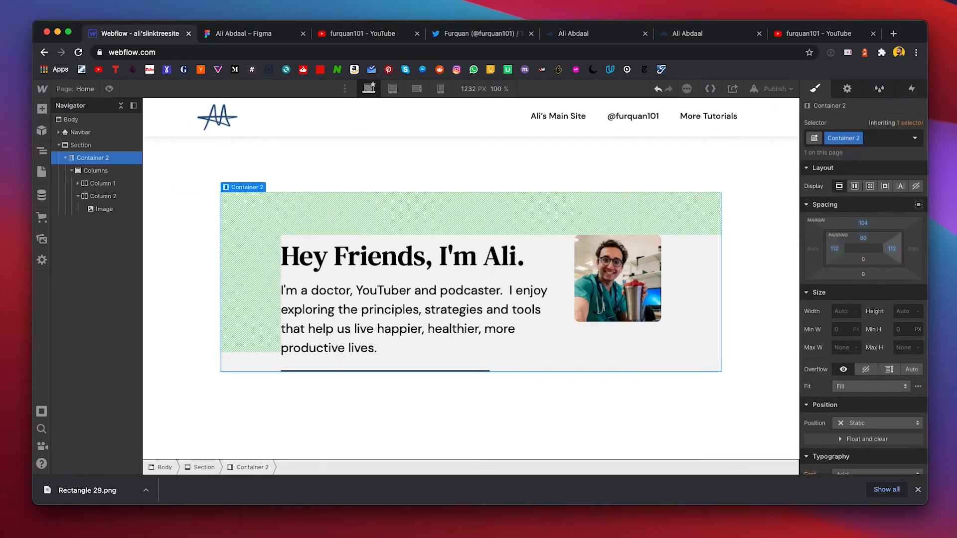
left_click(446, 155)
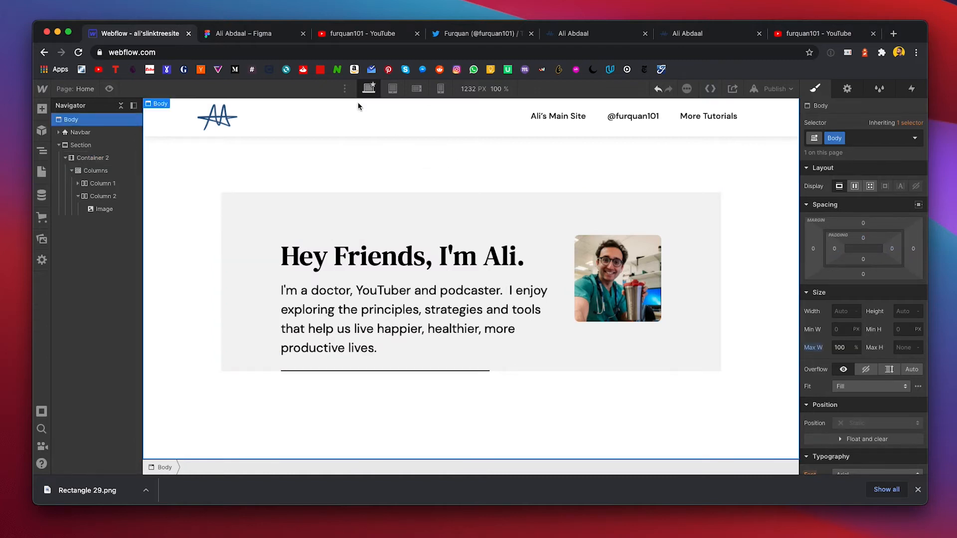
Step: In Figma, measure the distances from the title card's divider line to the card's edges
left_click(279, 34)
left_click(366, 263)
left_click(372, 263)
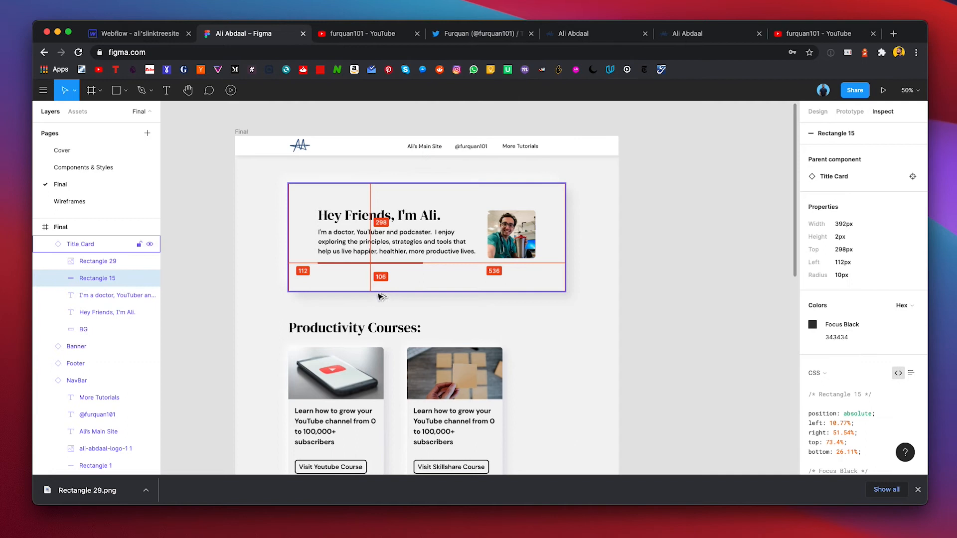
Step: In Webflow, set Container 2's bottom padding to 104 px and deselect the container
left_click(137, 34)
left_click(519, 226)
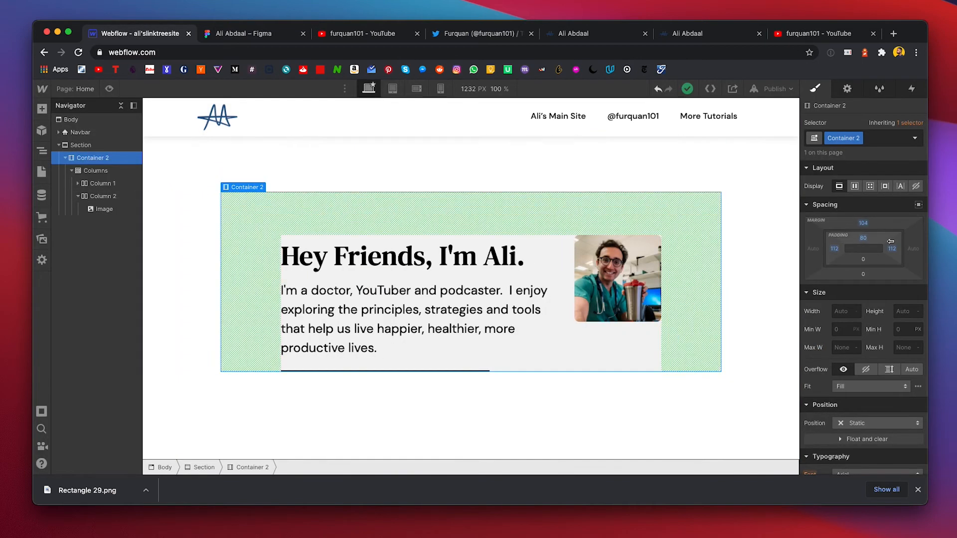
left_click(864, 261)
type("10")
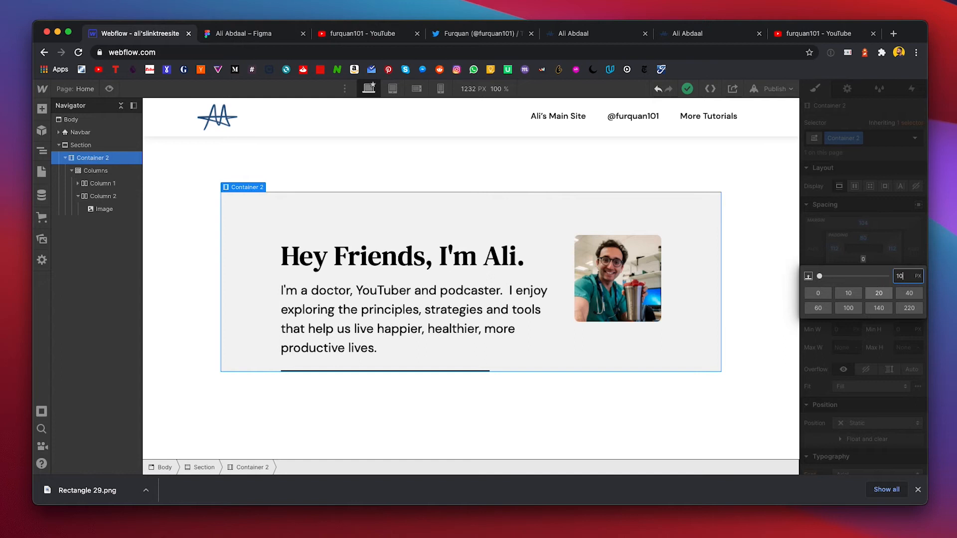
key("Return")
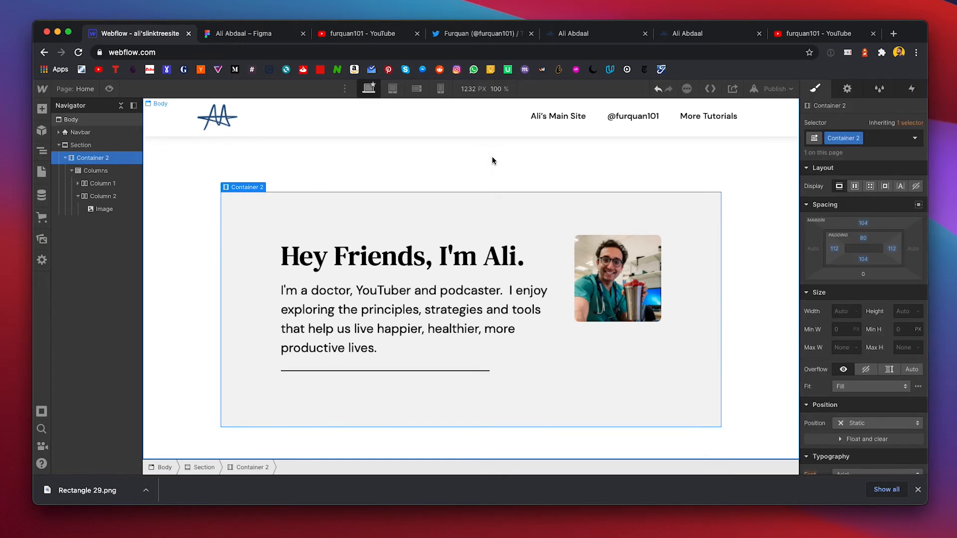
left_click(492, 161)
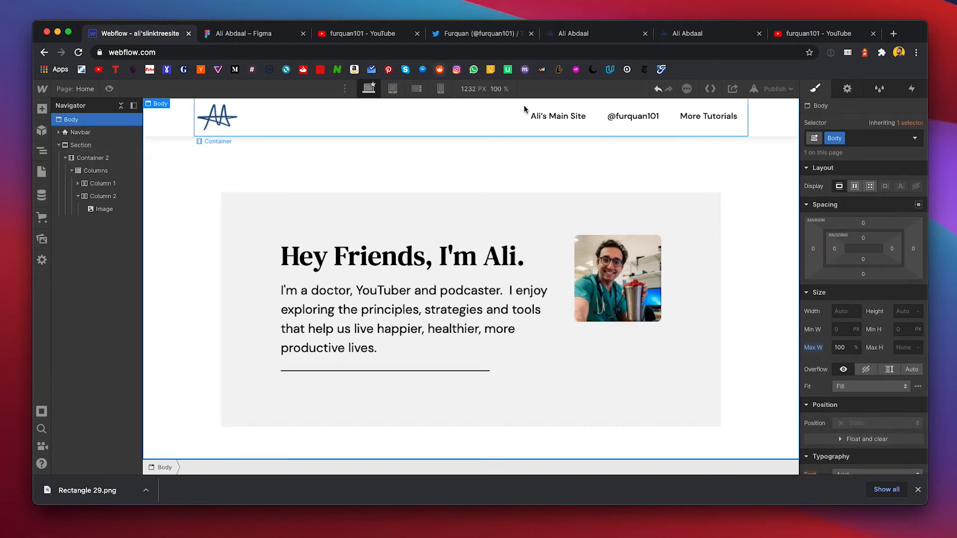
Step: In Figma, check the corner radius of the title card's background
left_click(237, 35)
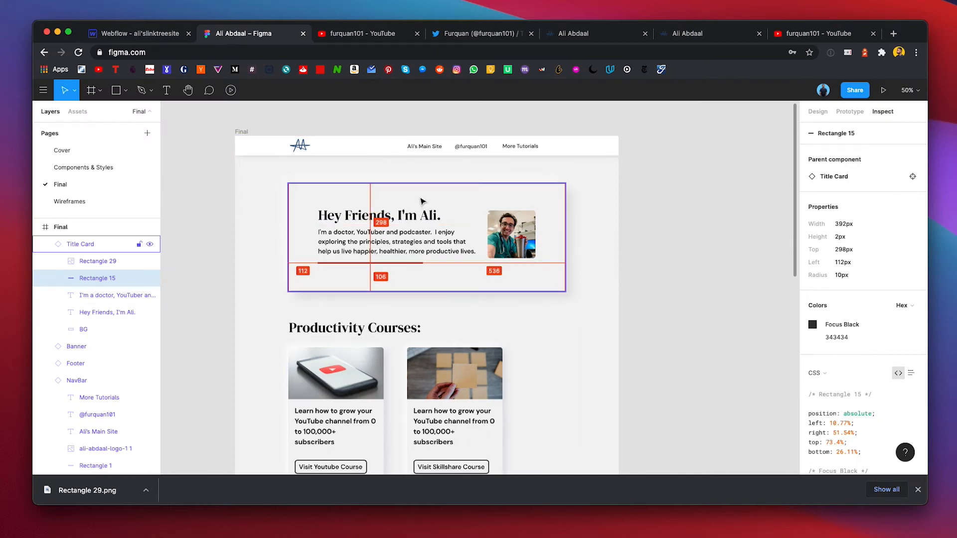
left_click(422, 201)
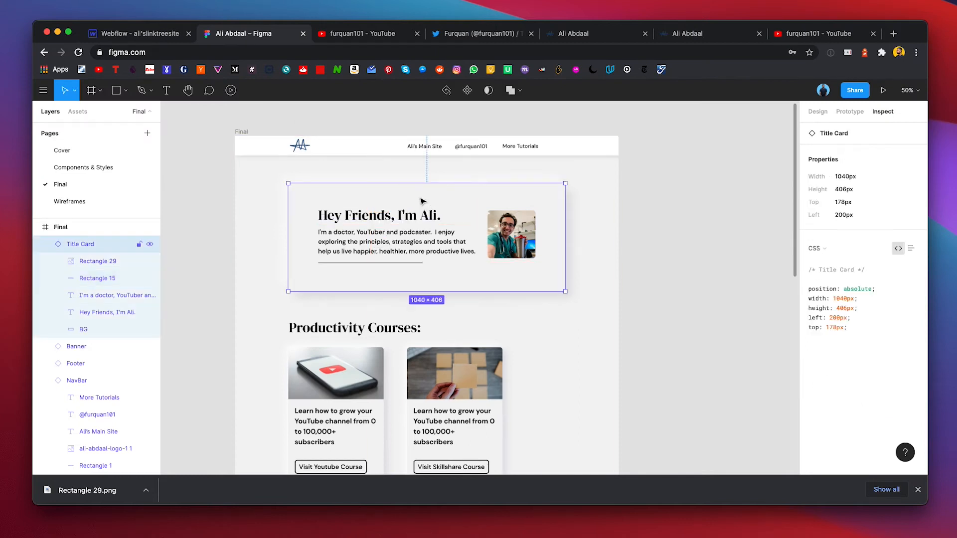
double_click(497, 199)
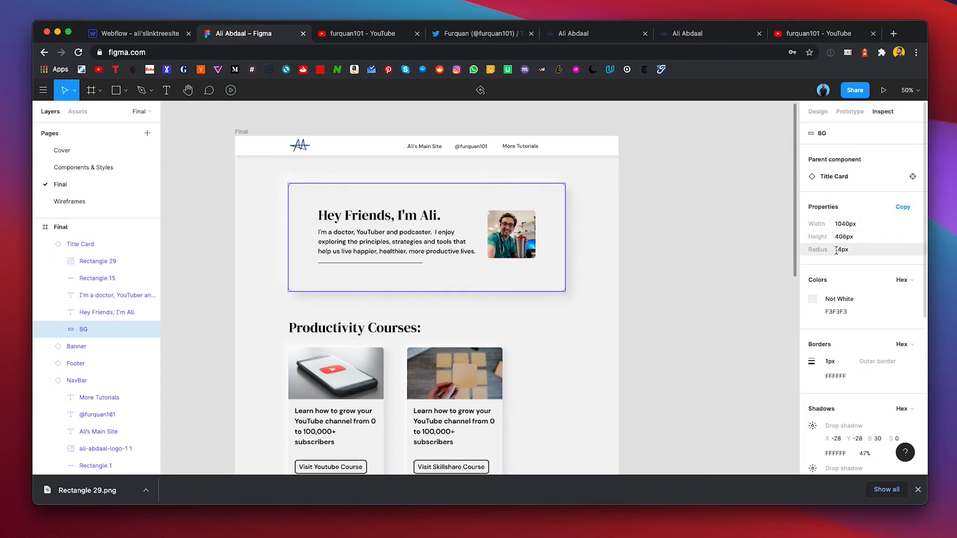
Step: In Webflow, round Container 2's corners with a 14 px border radius and deselect the container
left_click(129, 33)
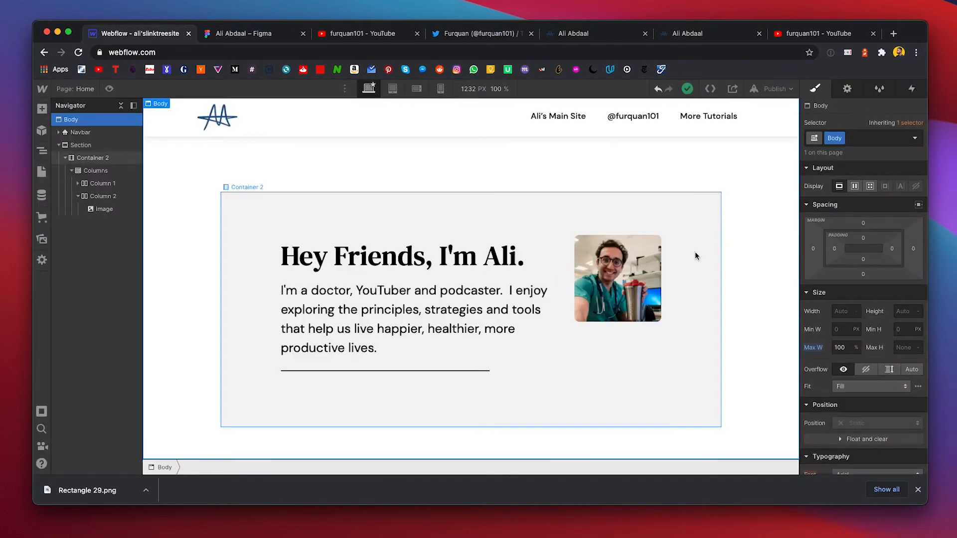
left_click(525, 212)
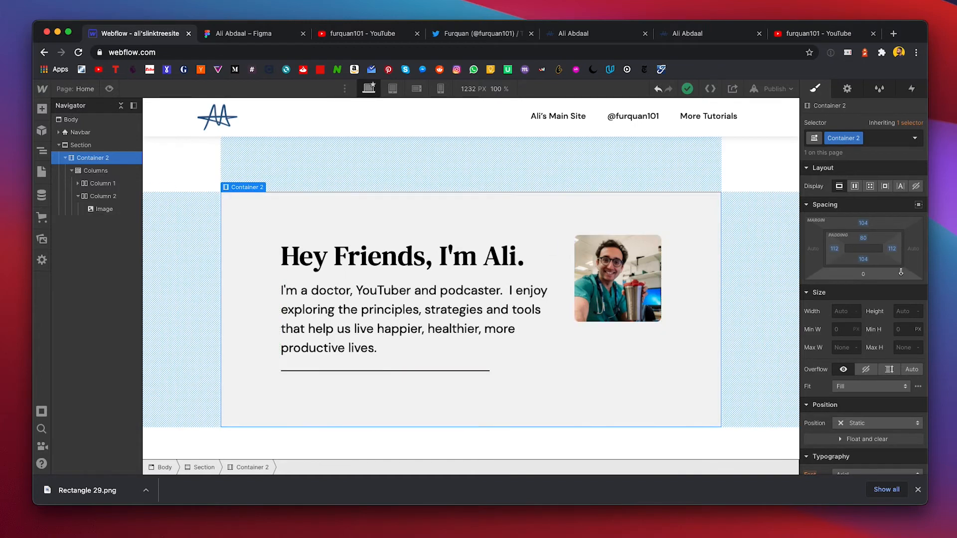
scroll(901, 272, "down", 3)
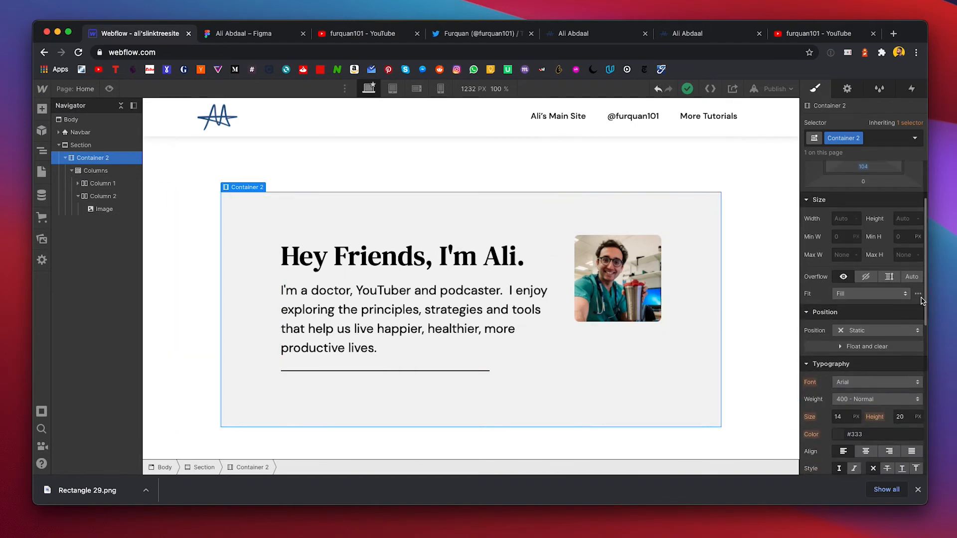
scroll(902, 279, "up", 3)
scroll(887, 259, "down", 6)
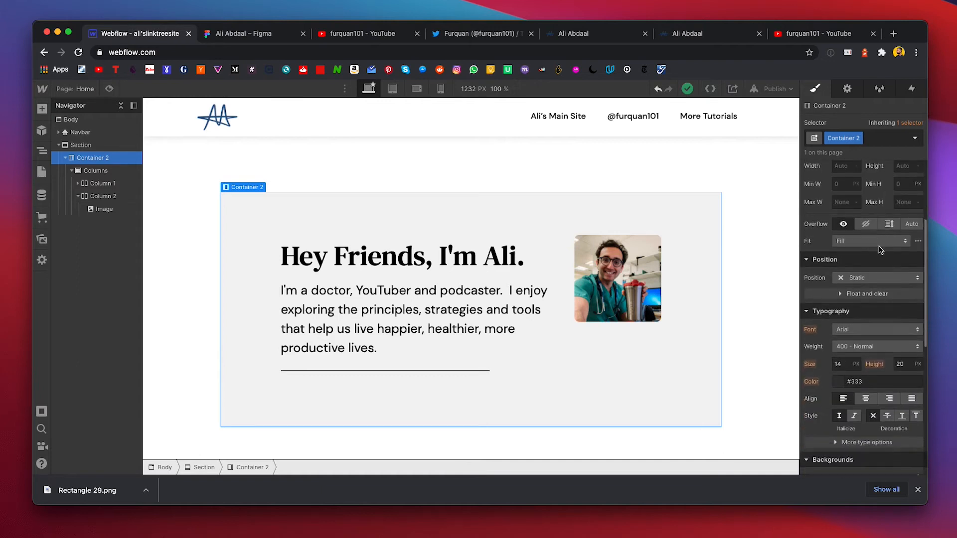
scroll(879, 249, "down", 4)
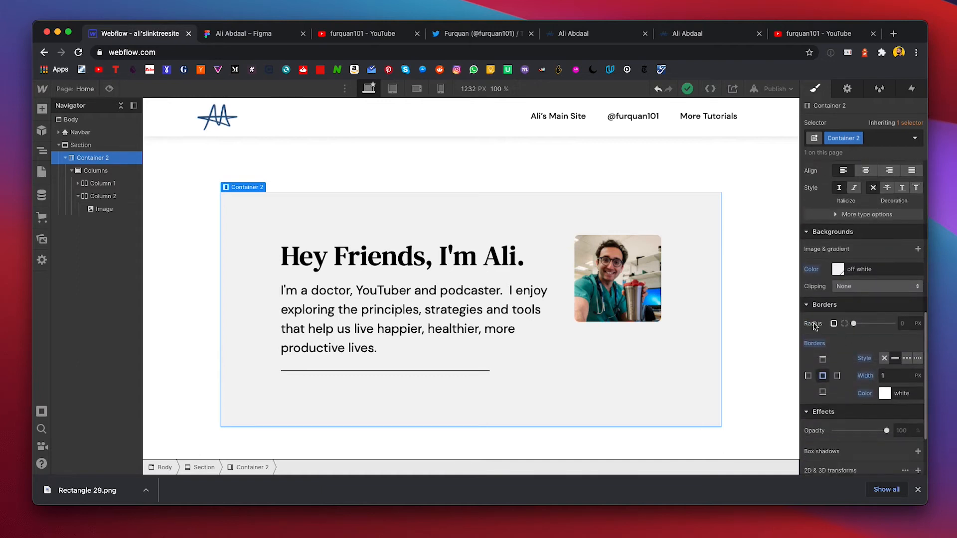
left_click(908, 324)
type("14")
key("Return")
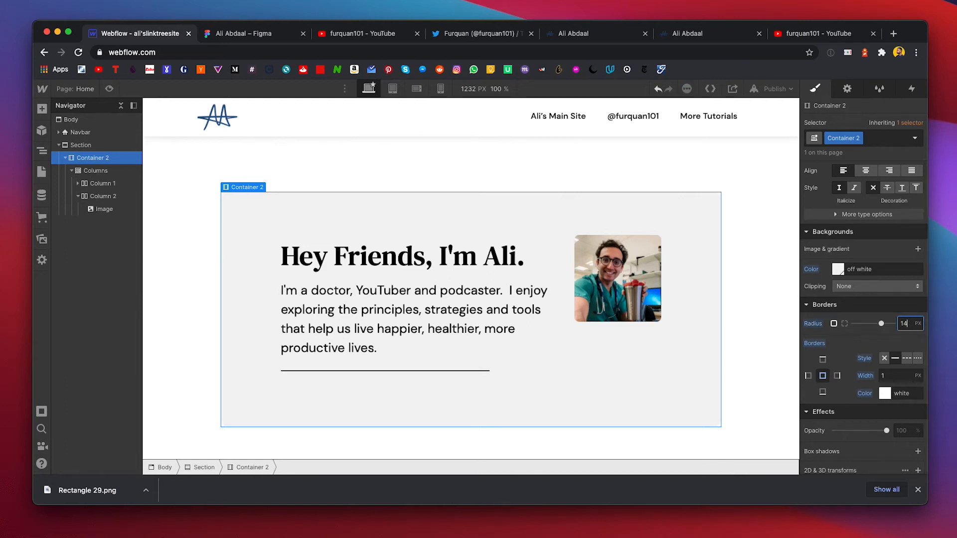
left_click(702, 165)
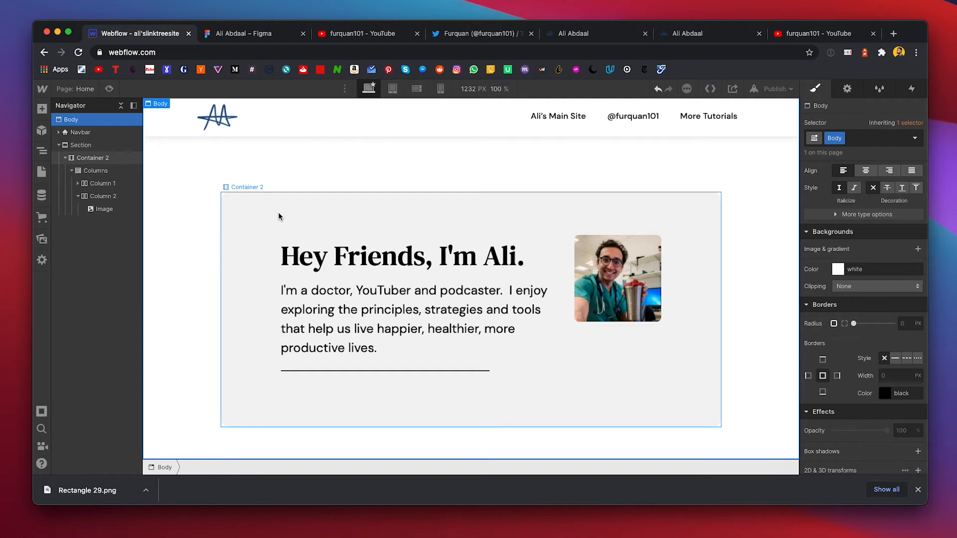
Step: Add an outside box shadow to Container 2
scroll(851, 277, "down", 3)
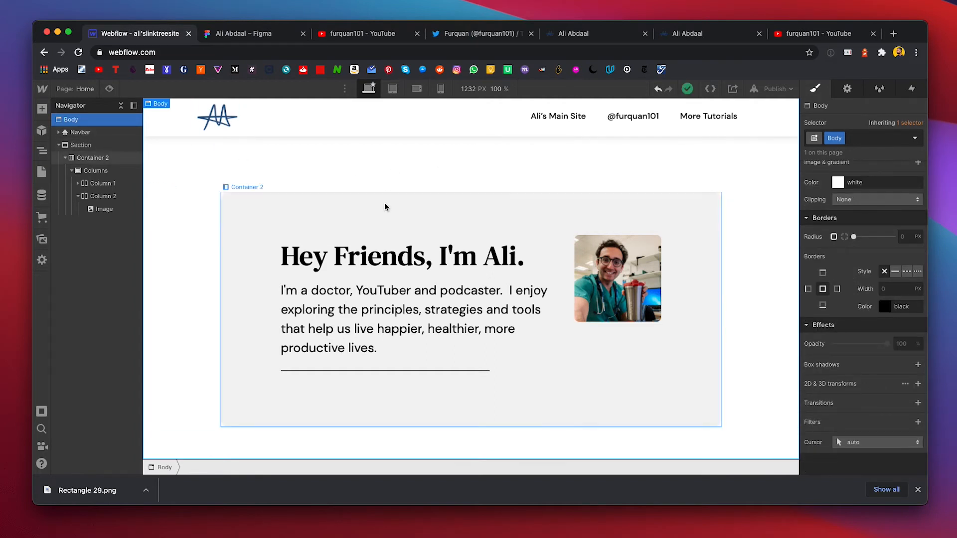
left_click(82, 145)
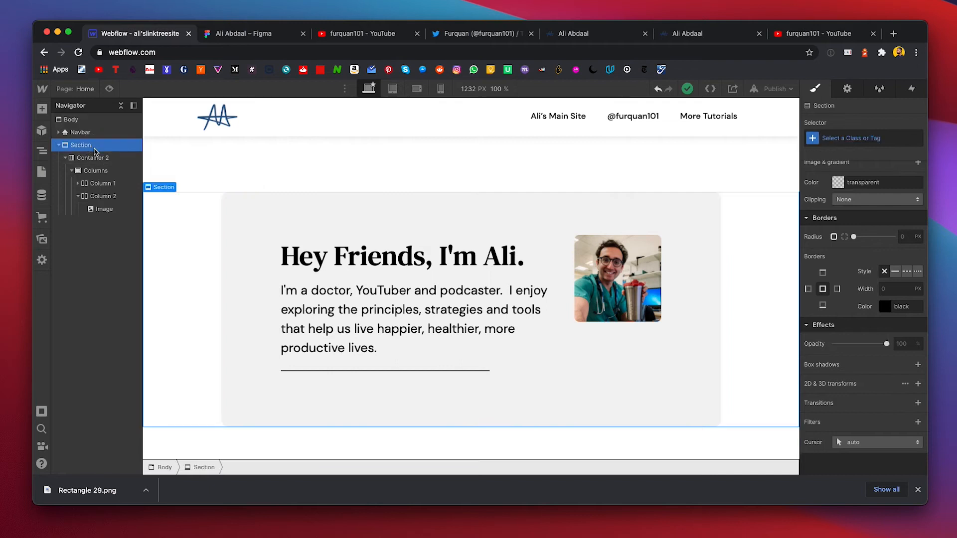
left_click(448, 213)
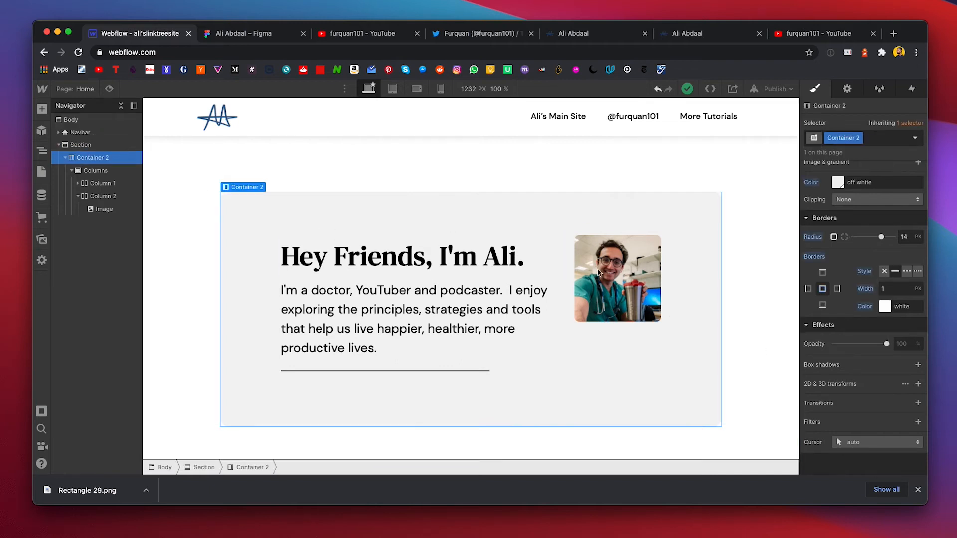
left_click(918, 365)
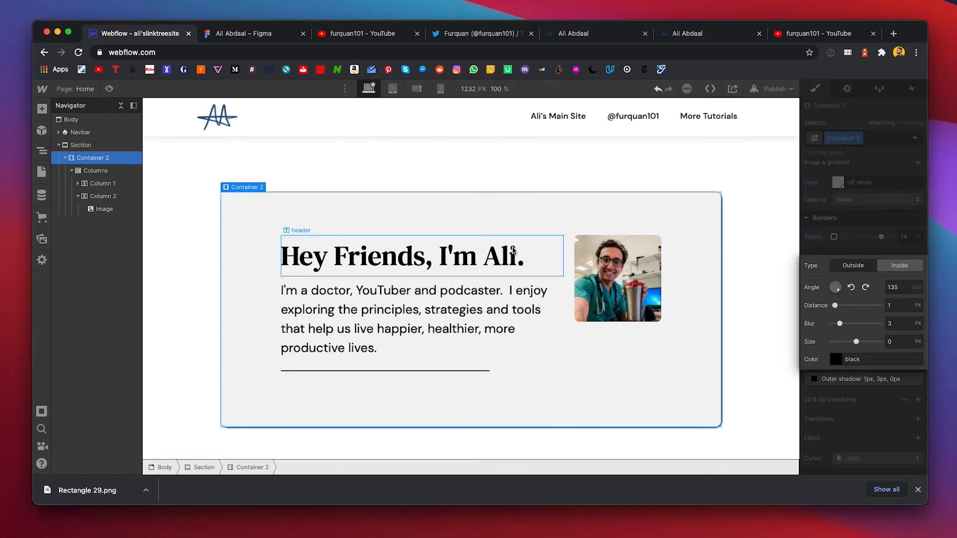
Step: Check the card background's drop shadows in Figma, and in Webflow set Container 2's box shadow to a 315-degree angle and white colour
left_click(239, 34)
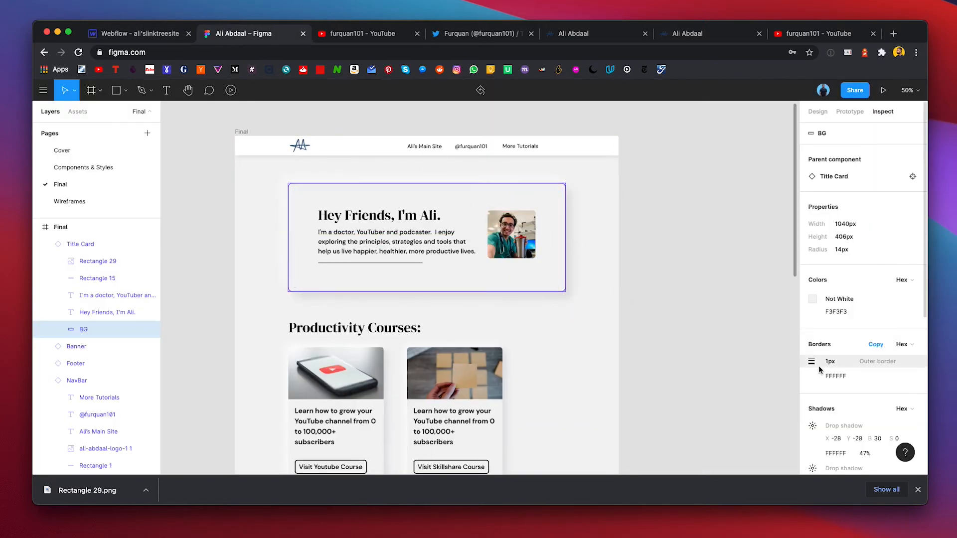
scroll(819, 366, "down", 3)
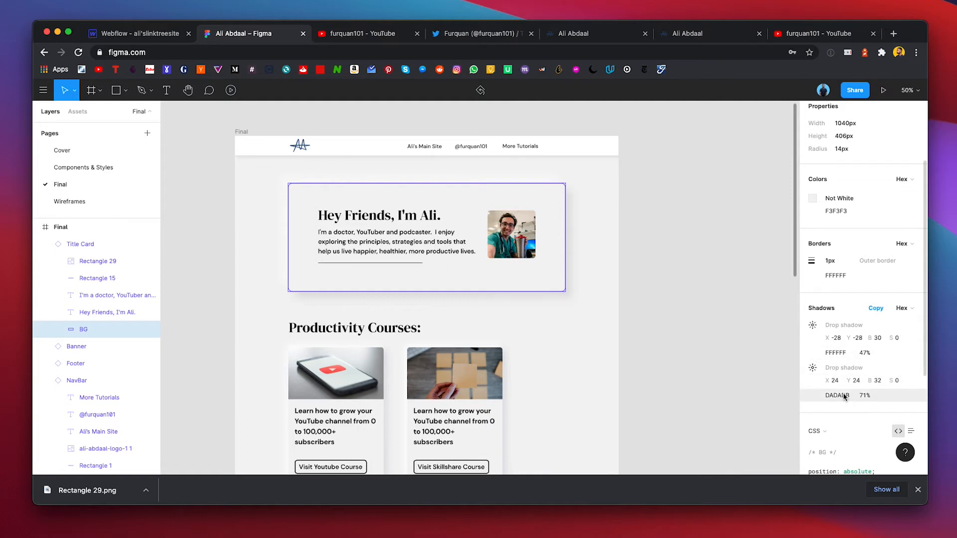
left_click(129, 34)
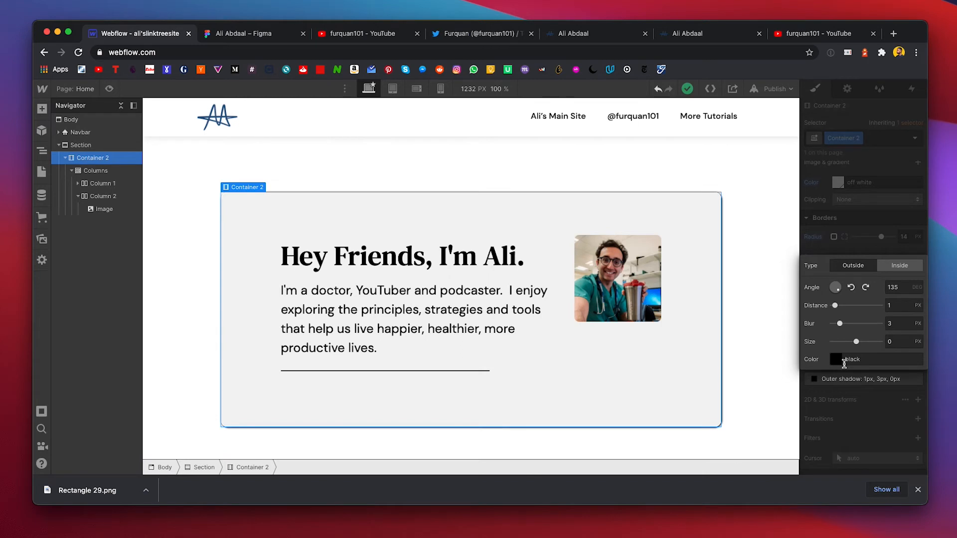
left_click(904, 288)
type("315")
left_click(902, 323)
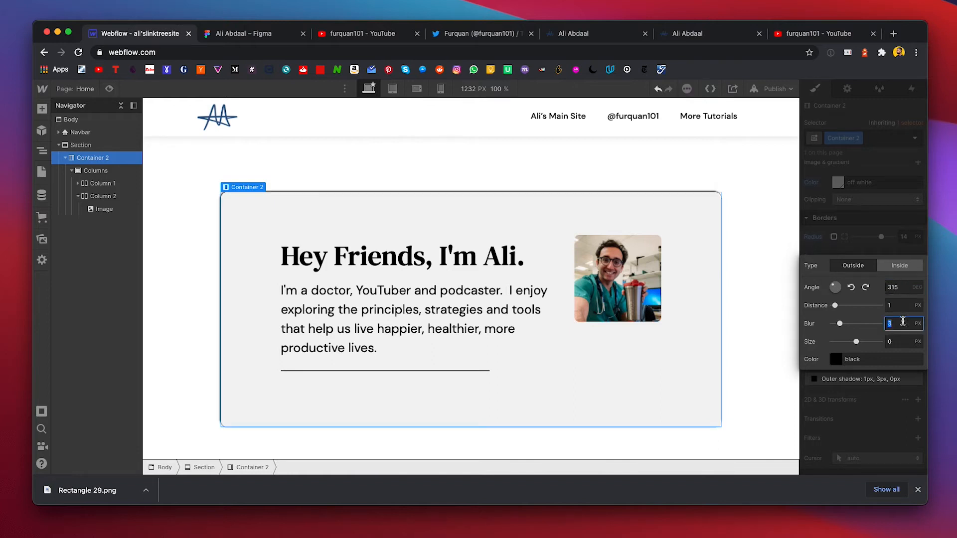
left_click(836, 359)
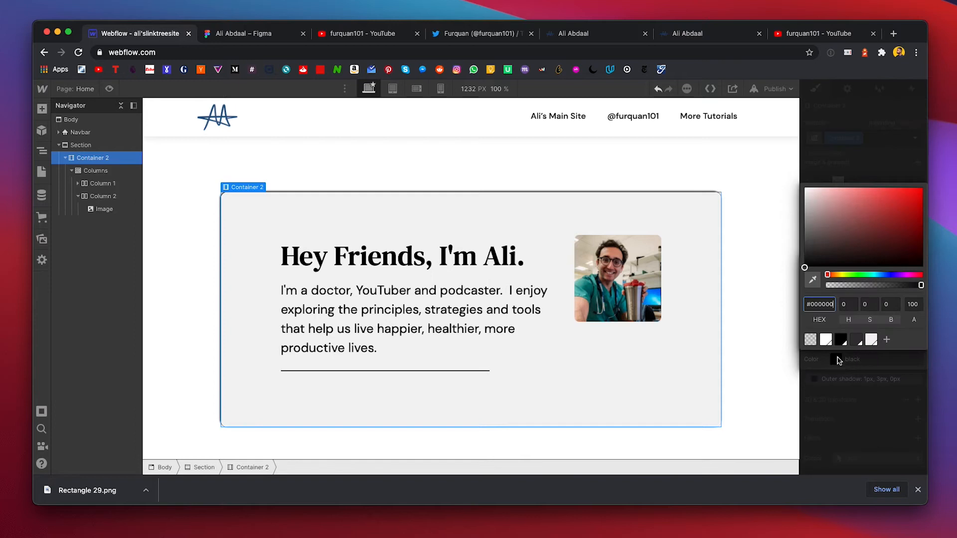
left_click(805, 189)
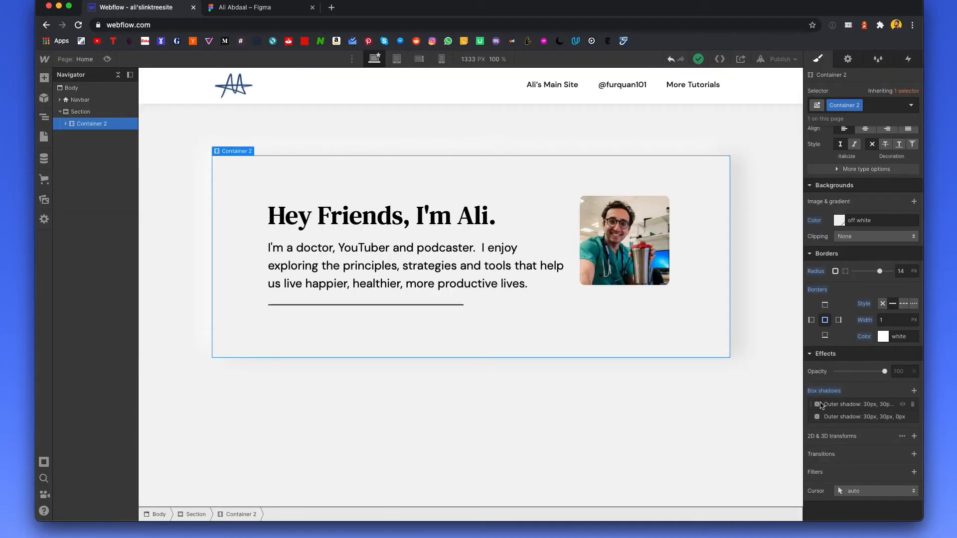
Step: Review the settings of Container 2's two outer box shadows, including the white shadow's colour and opacity, and recheck the container's styles
left_click(857, 404)
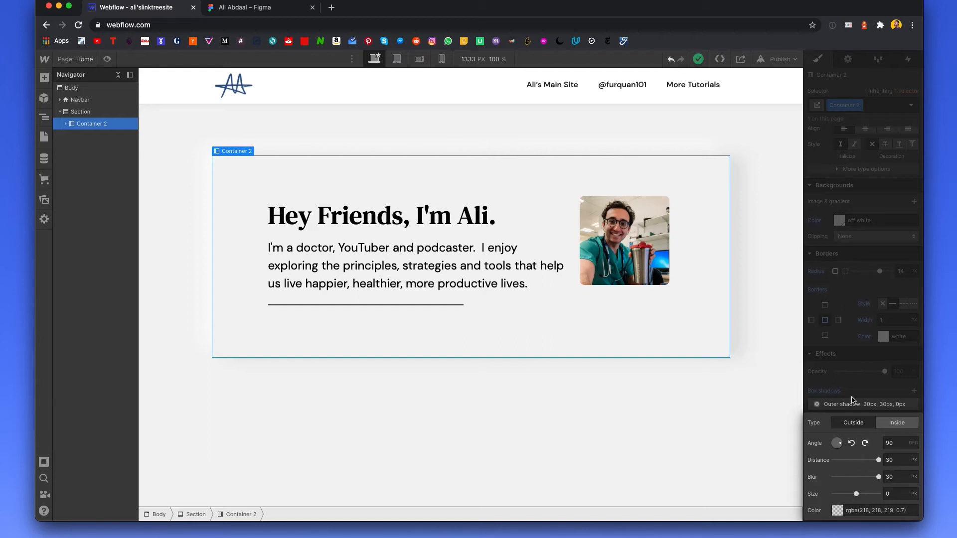
left_click(842, 379)
left_click(822, 421)
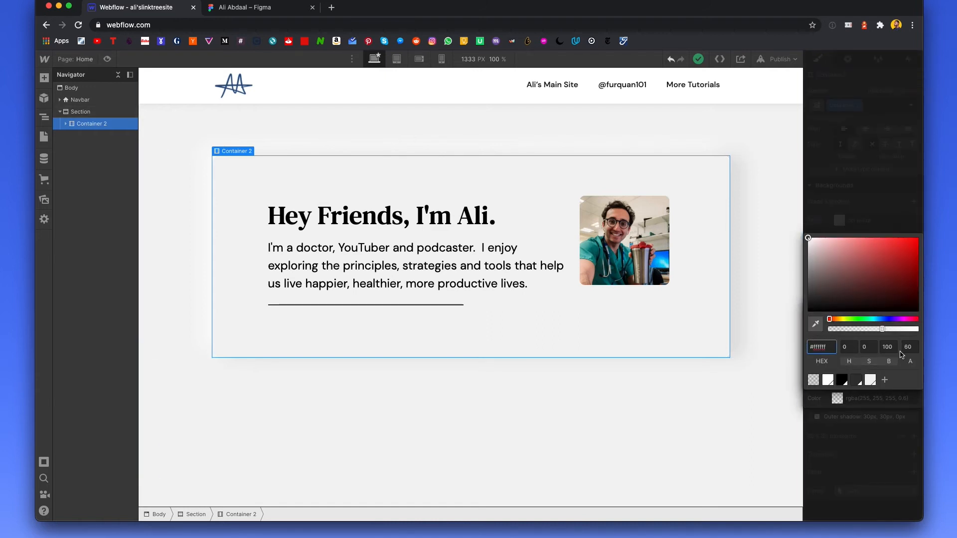
left_click(667, 407)
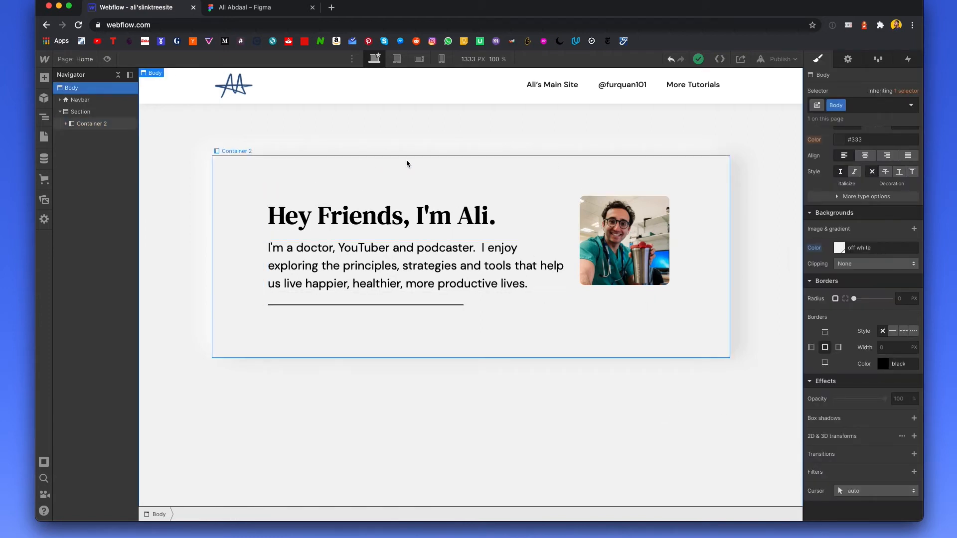
left_click(282, 173)
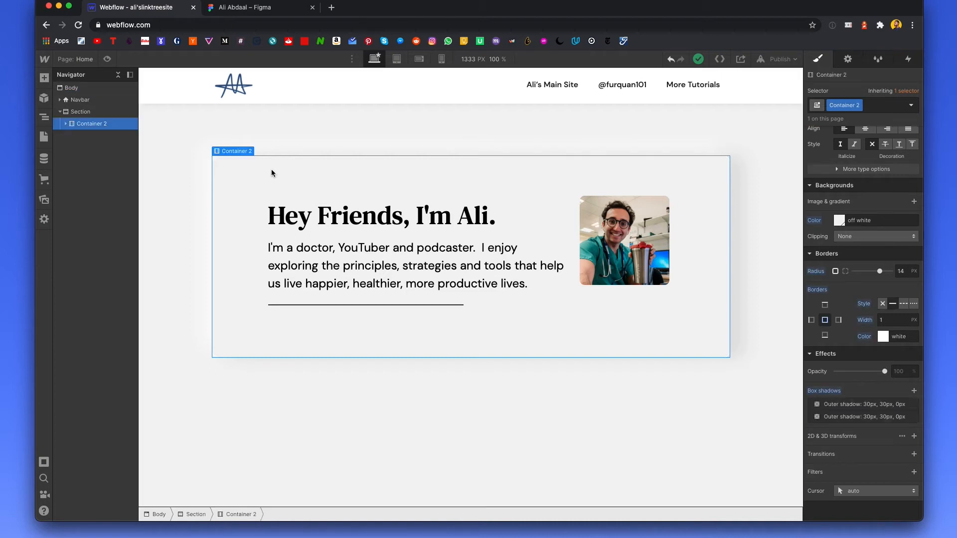
scroll(863, 248, "up", 7)
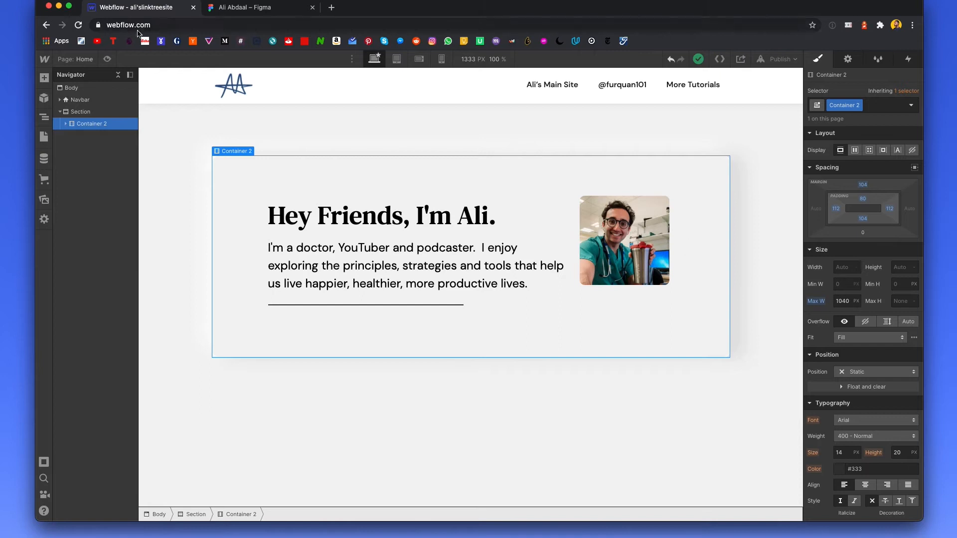
Step: Switch to Figma and examine the title card's frame and the Productivity Courses section with its course cards below
left_click(235, 10)
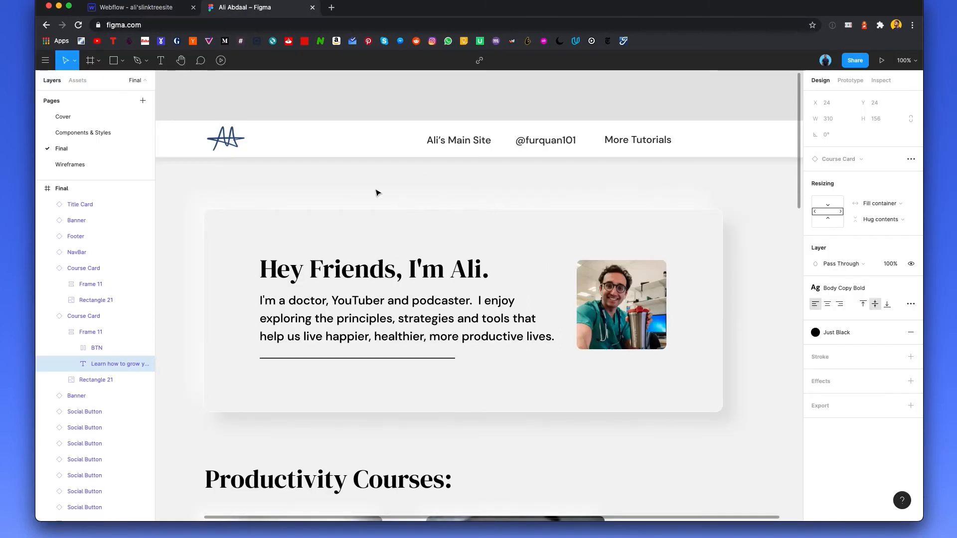
scroll(381, 186, "left", 2)
left_click(335, 241)
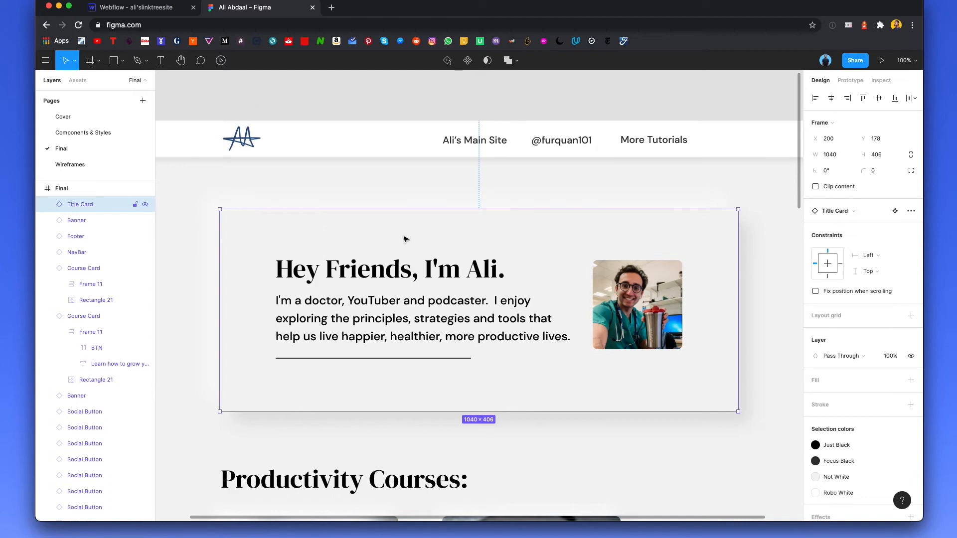
scroll(404, 240, "down", 5)
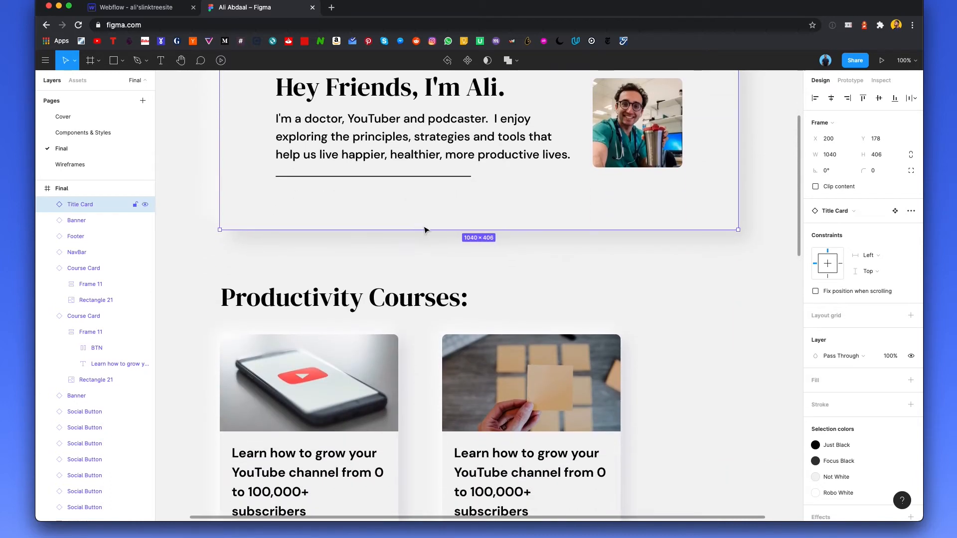
scroll(424, 238, "down", 6)
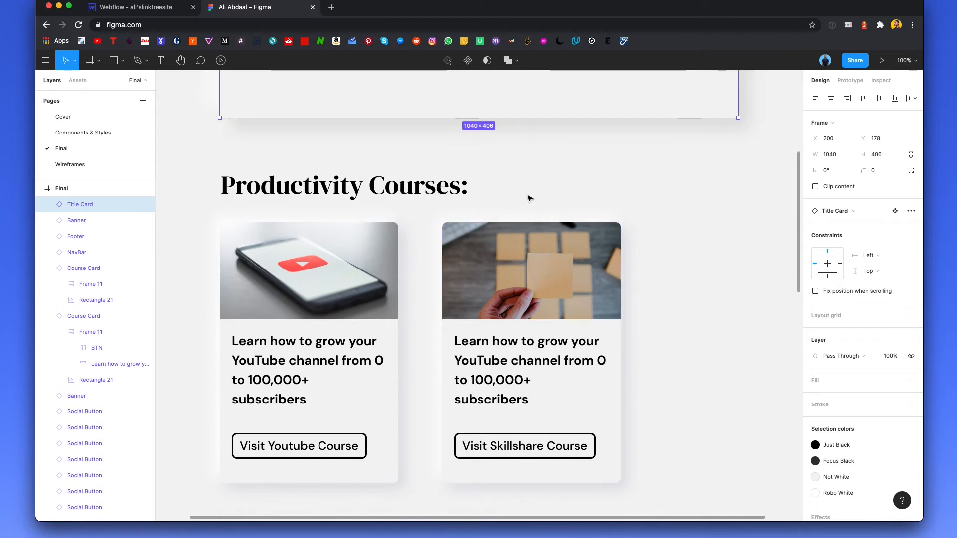
Step: Switch to Webflow and add a new section containing a container below the intro card's section
left_click(110, 6)
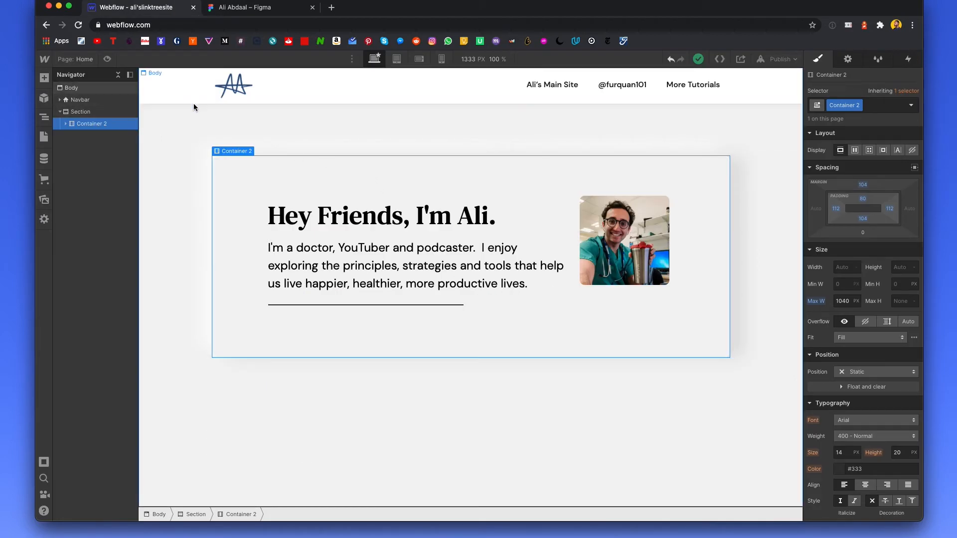
left_click(59, 112)
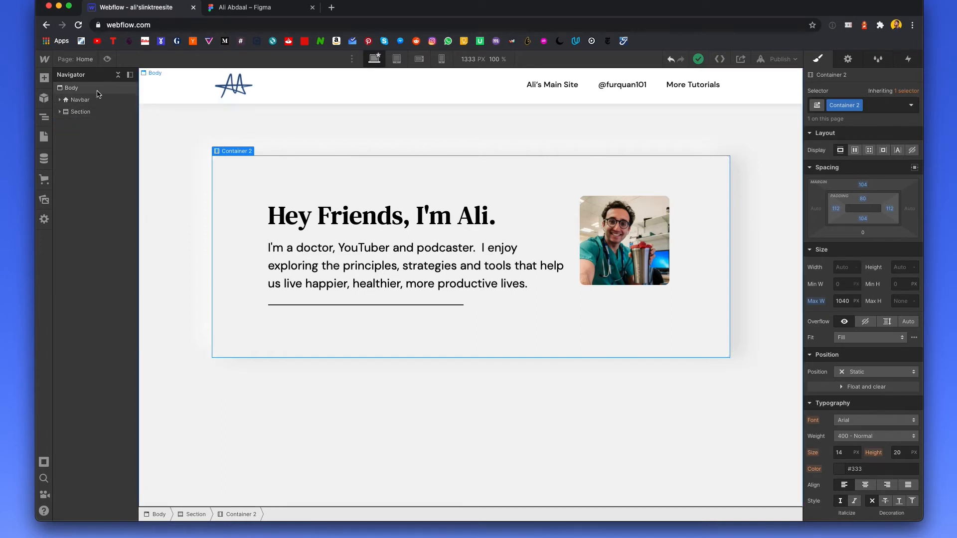
left_click(44, 78)
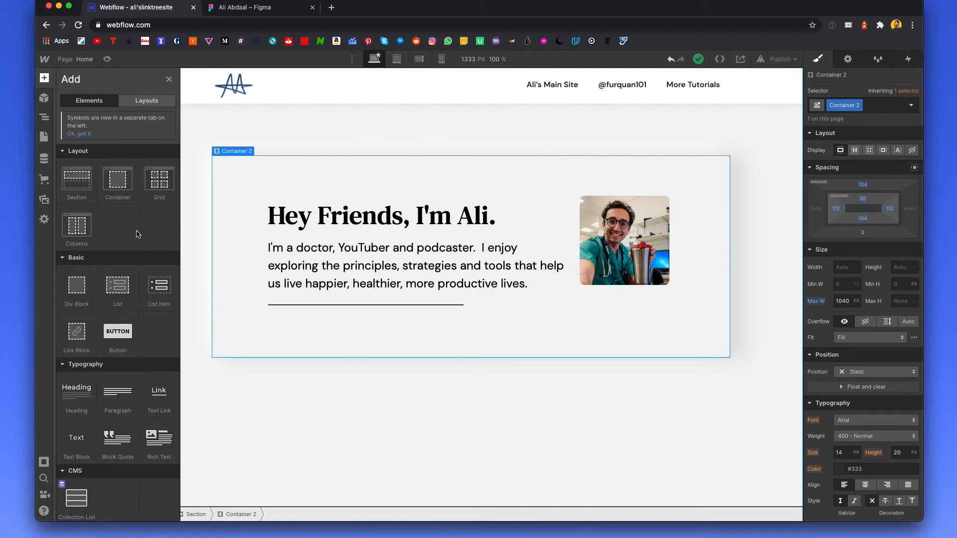
left_click_drag(77, 179, 297, 420)
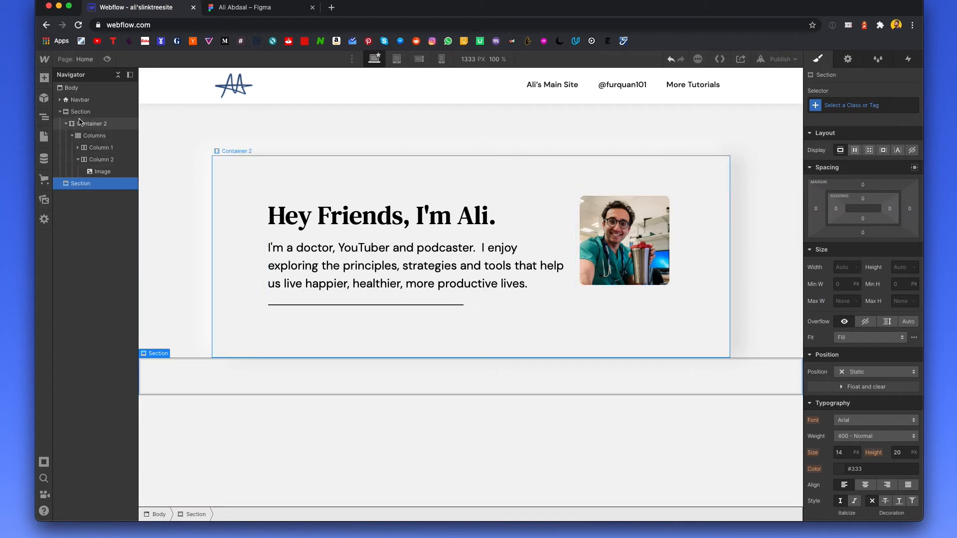
left_click(45, 82)
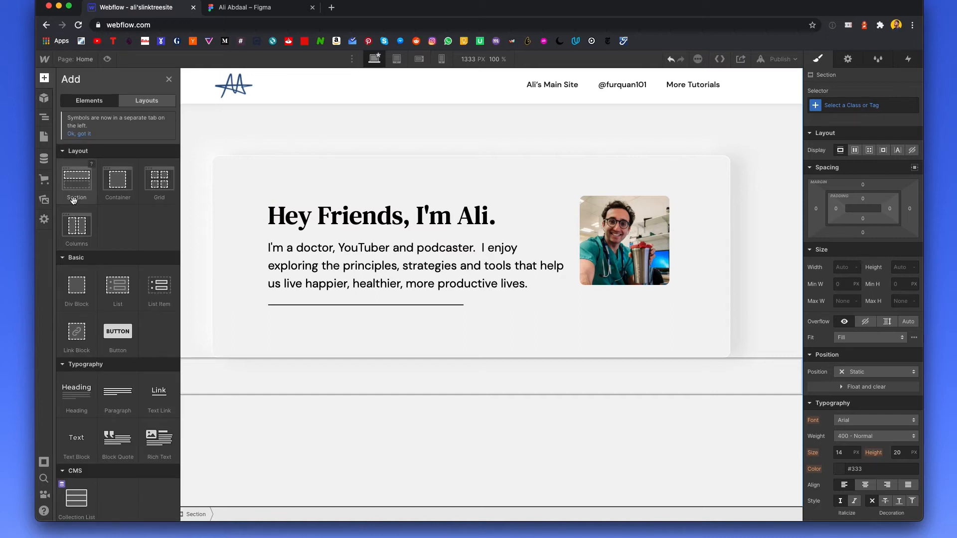
left_click_drag(121, 185, 218, 379)
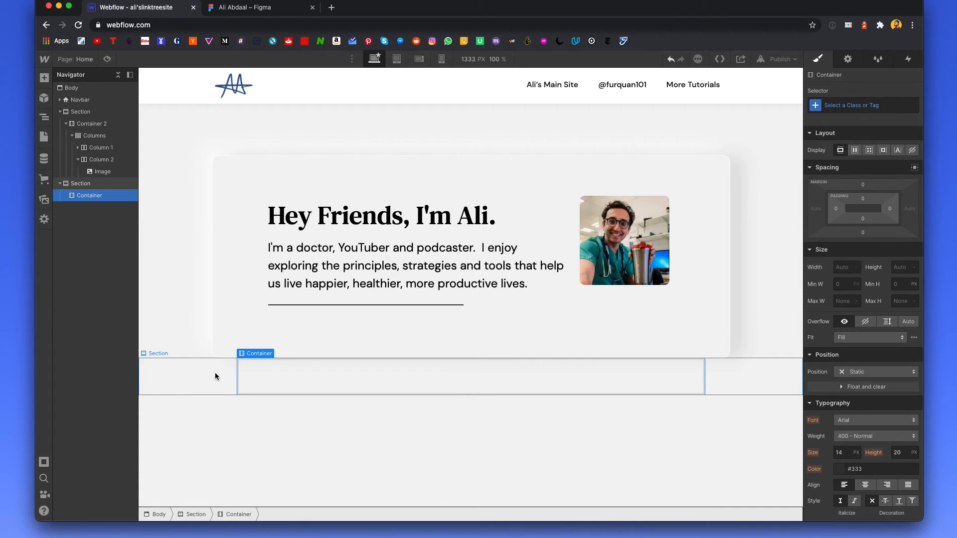
Step: Check the Figma design, return to Webflow and add an H1 heading inside the new container
left_click(246, 9)
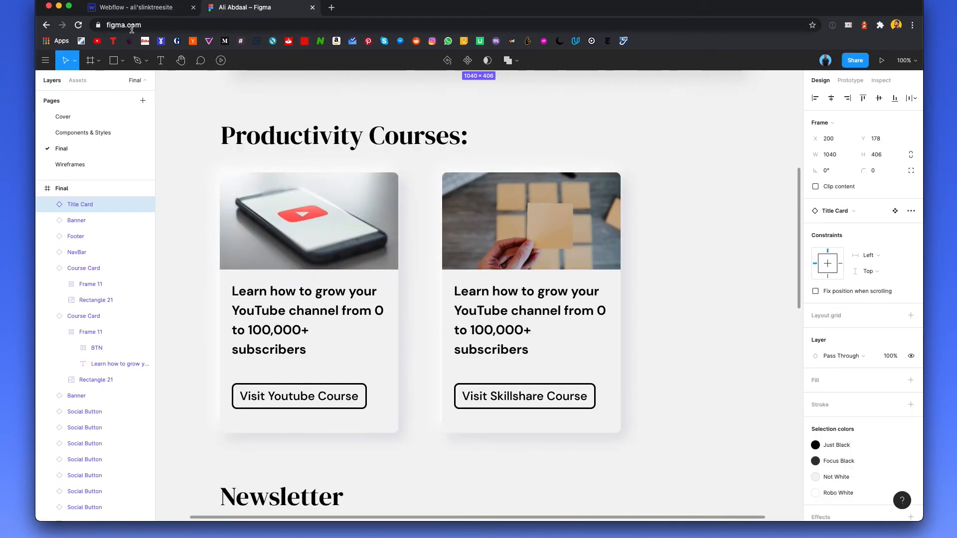
left_click(131, 8)
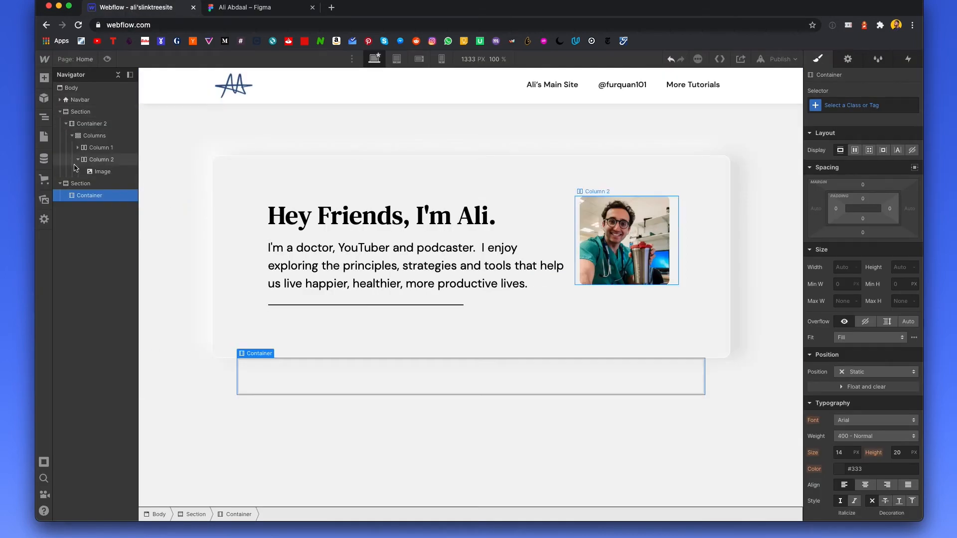
key("a")
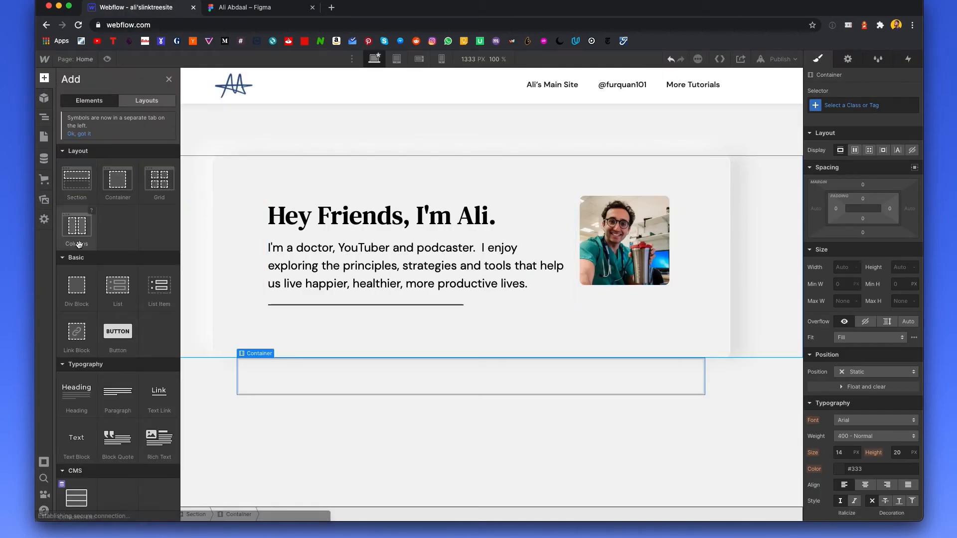
scroll(114, 299, "down", 3)
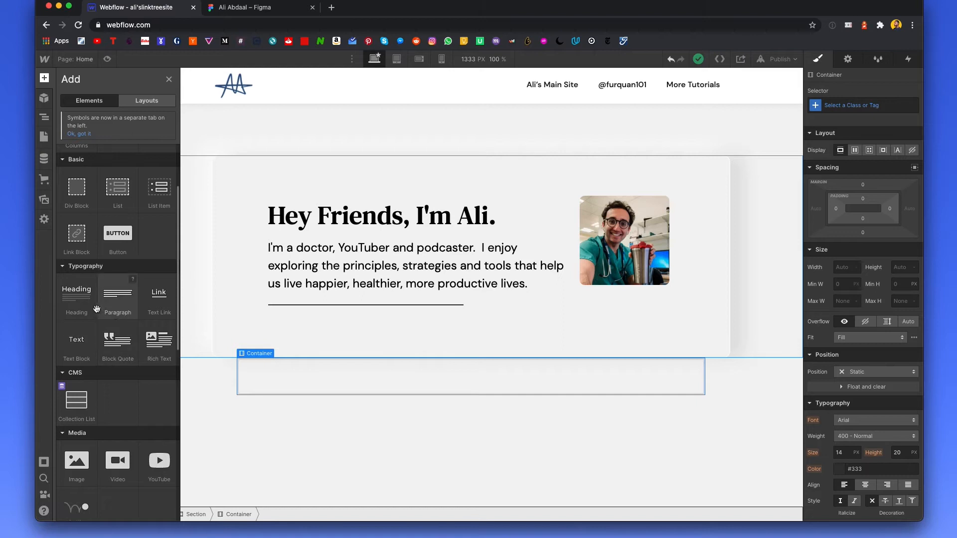
left_click_drag(77, 295, 280, 384)
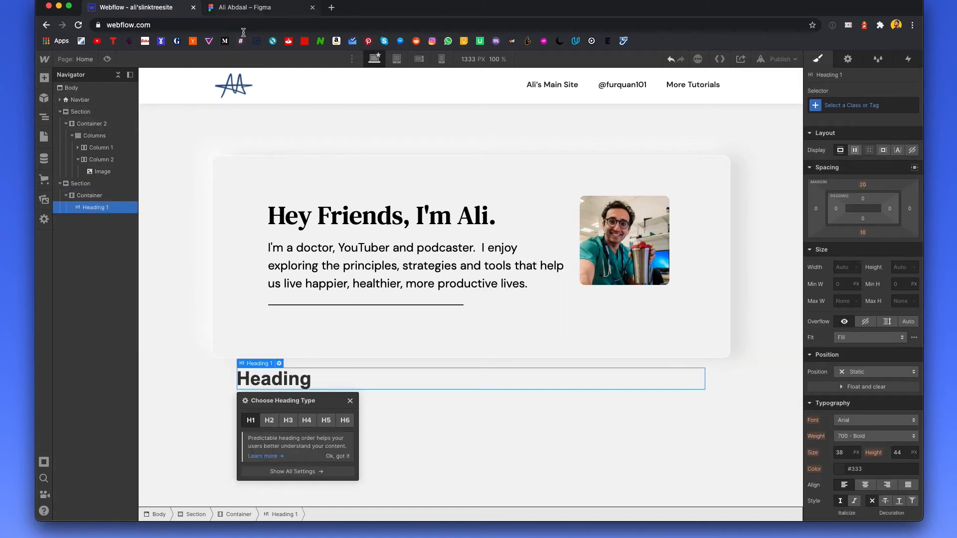
Step: Copy the "Productivity Courses:" title text from the Figma design and replace the new Webflow heading's placeholder text with it
left_click(231, 8)
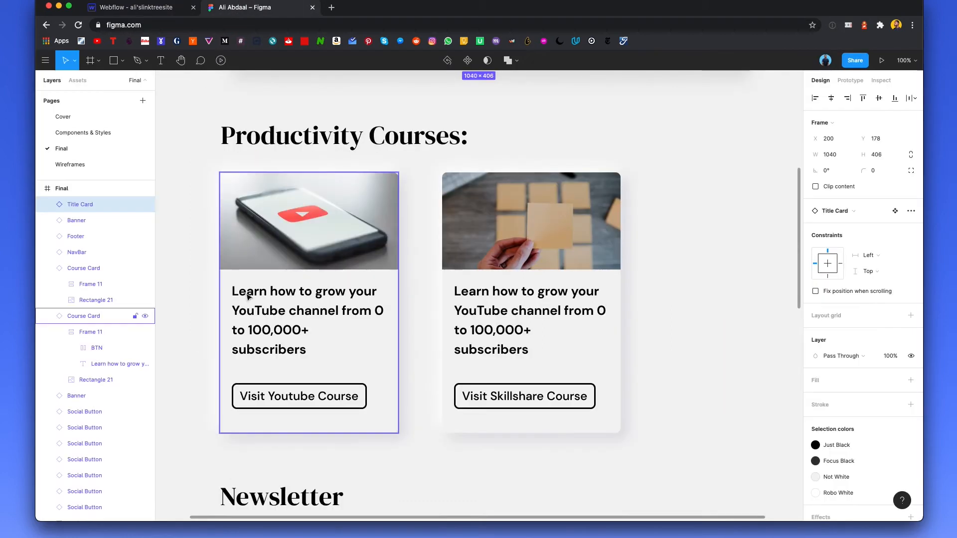
left_click(268, 138)
double_click(267, 137)
key("super+c")
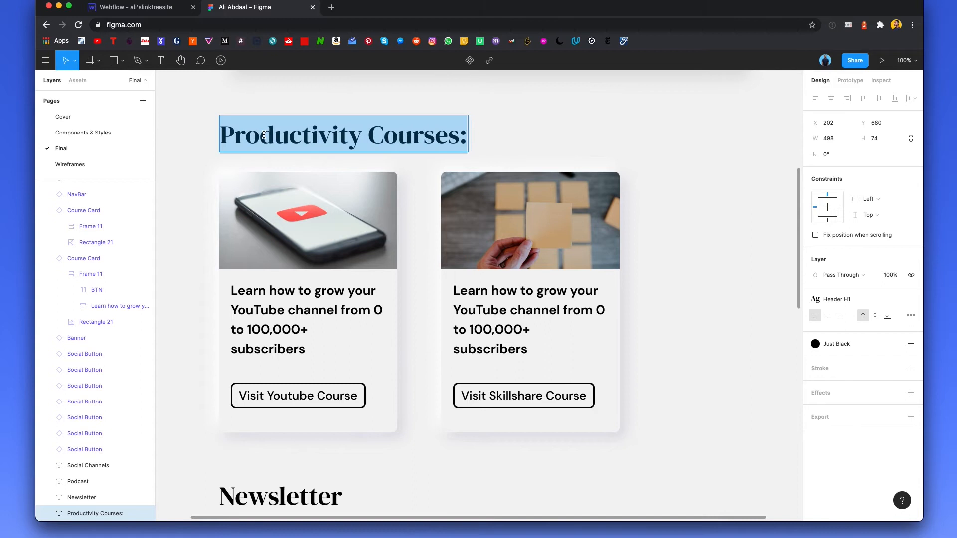
left_click(130, 7)
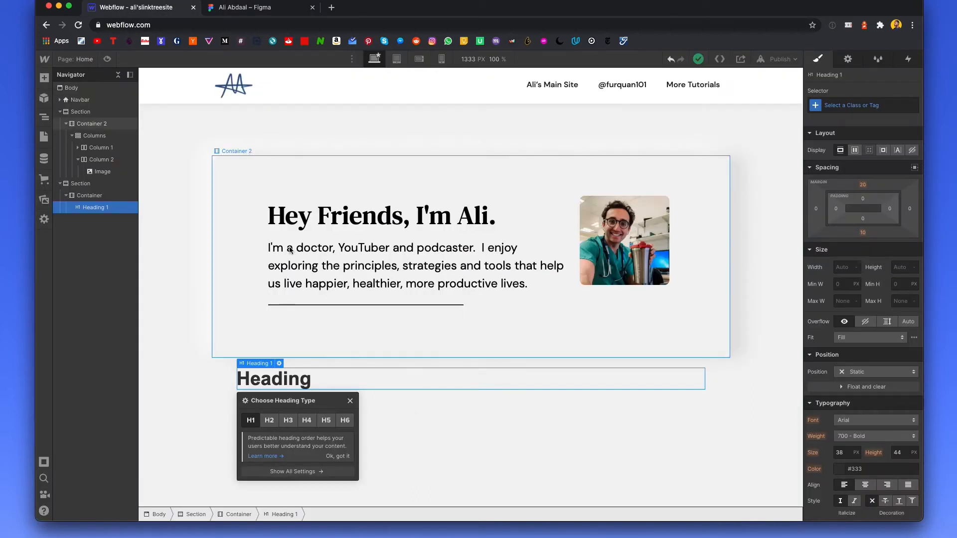
double_click(281, 378)
double_click(281, 377)
key("super+v")
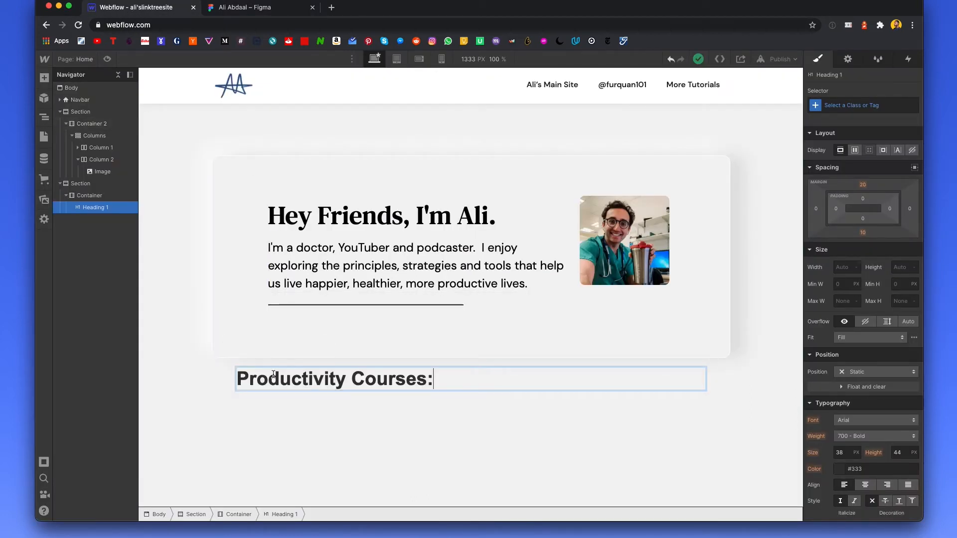
left_click(754, 179)
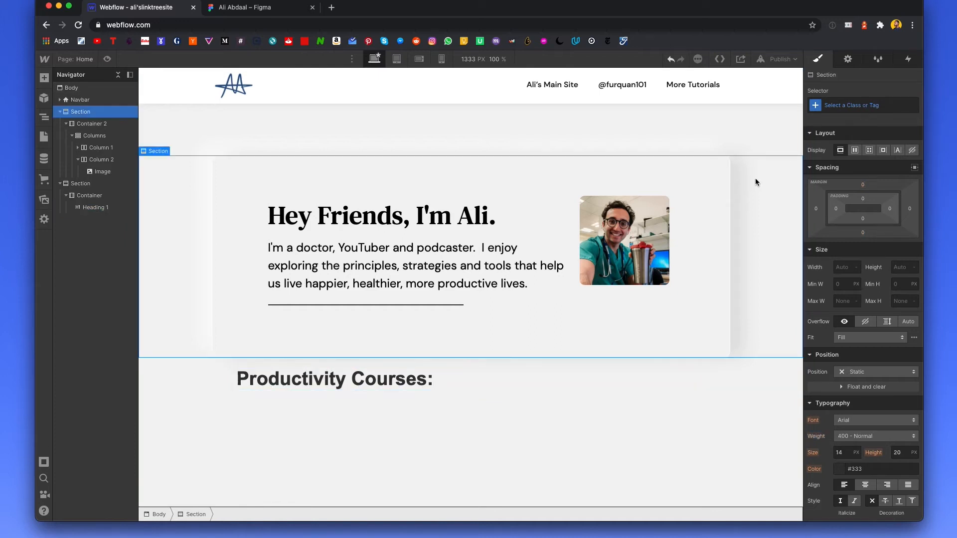
Step: Apply the intro title's existing "header" class to the Productivity Courses heading, after comparing the two titles in the Figma design
left_click(355, 218)
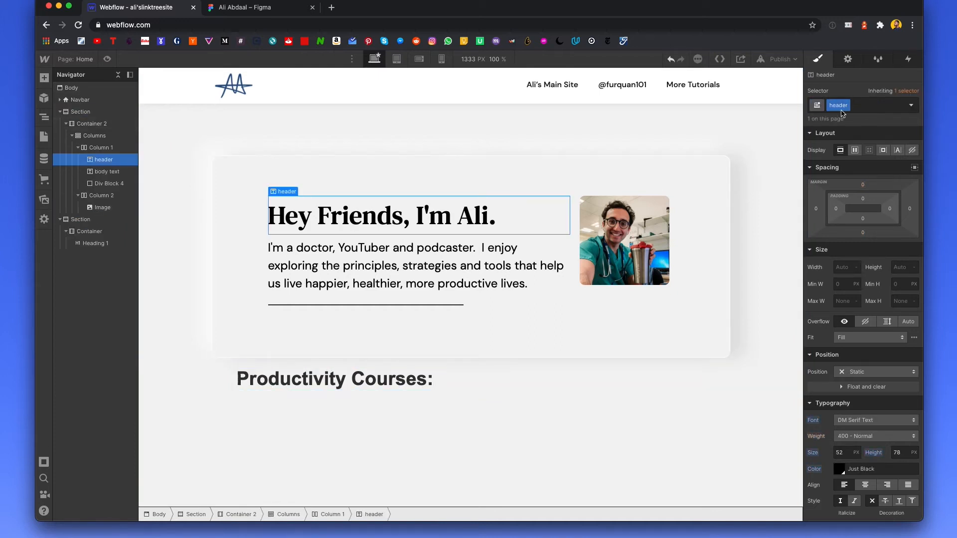
left_click(430, 375)
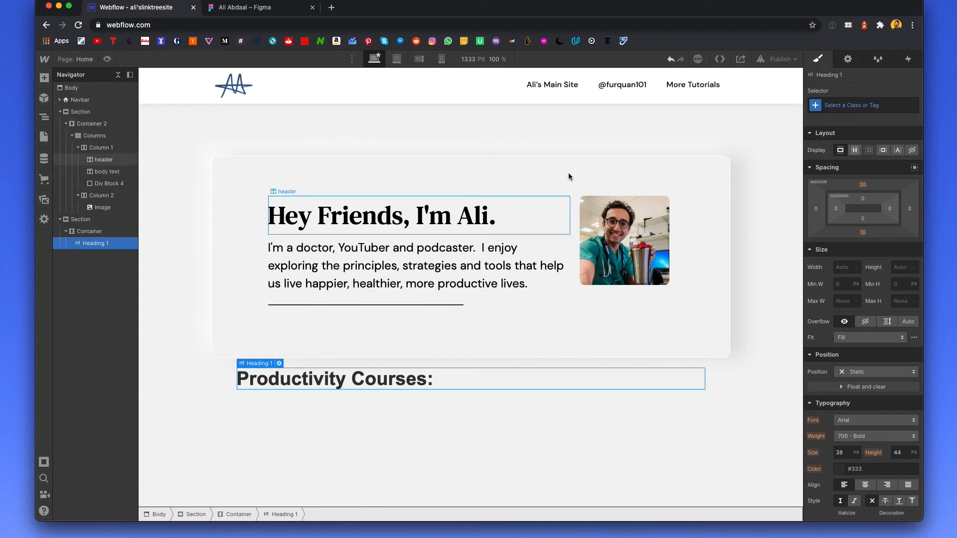
left_click(255, 8)
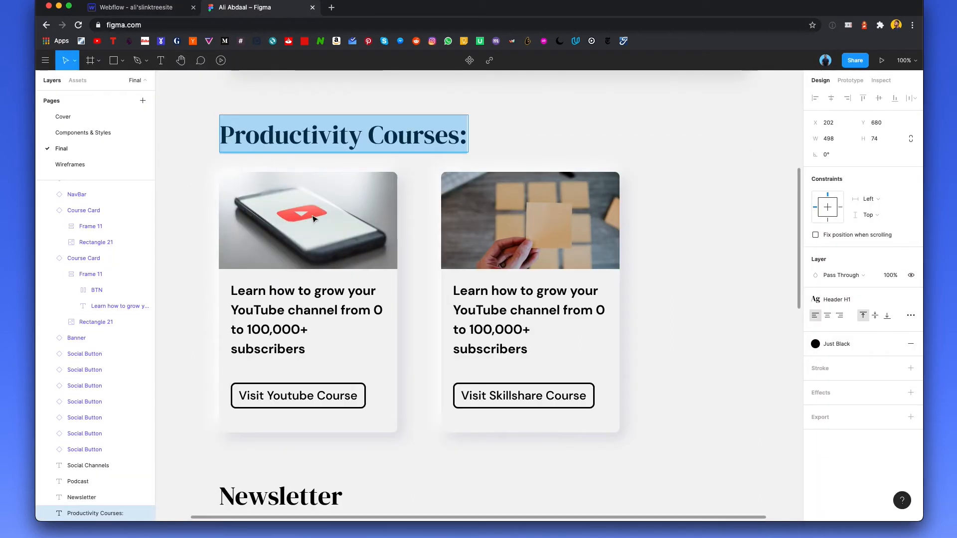
scroll(314, 219, "up", 5)
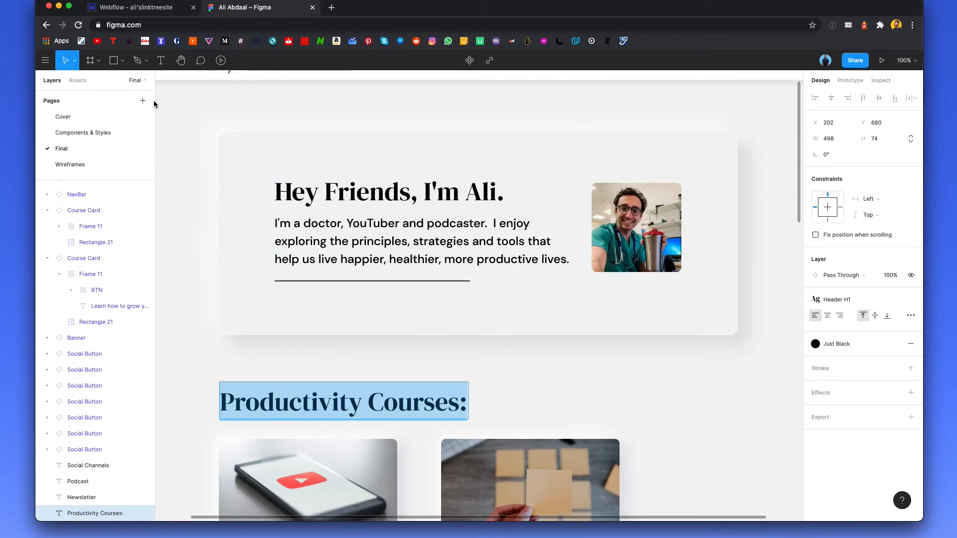
left_click(128, 10)
left_click(856, 106)
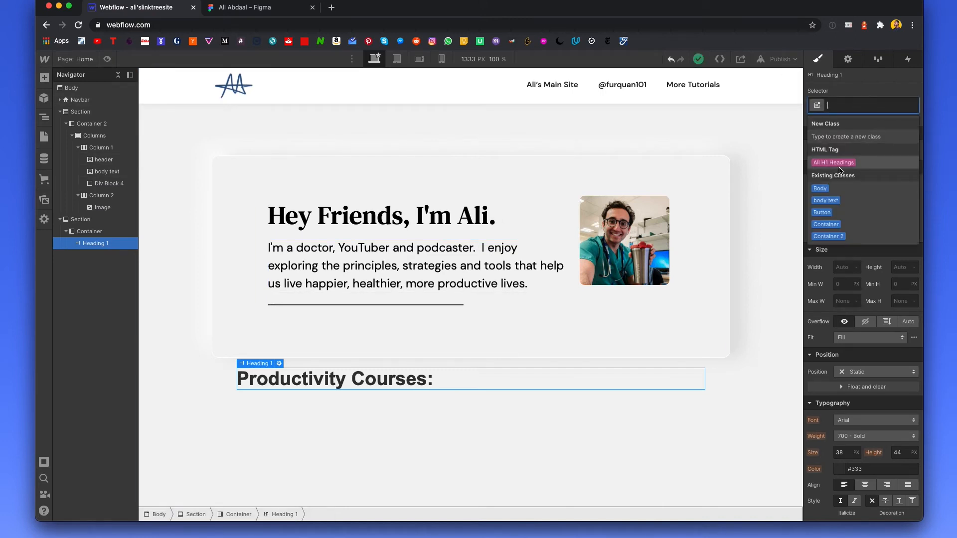
type("HEADER")
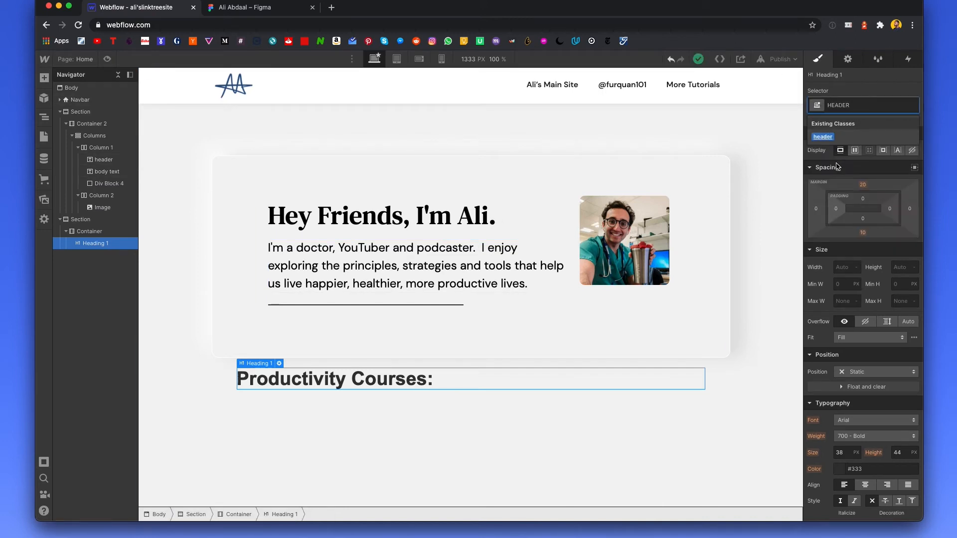
left_click(823, 136)
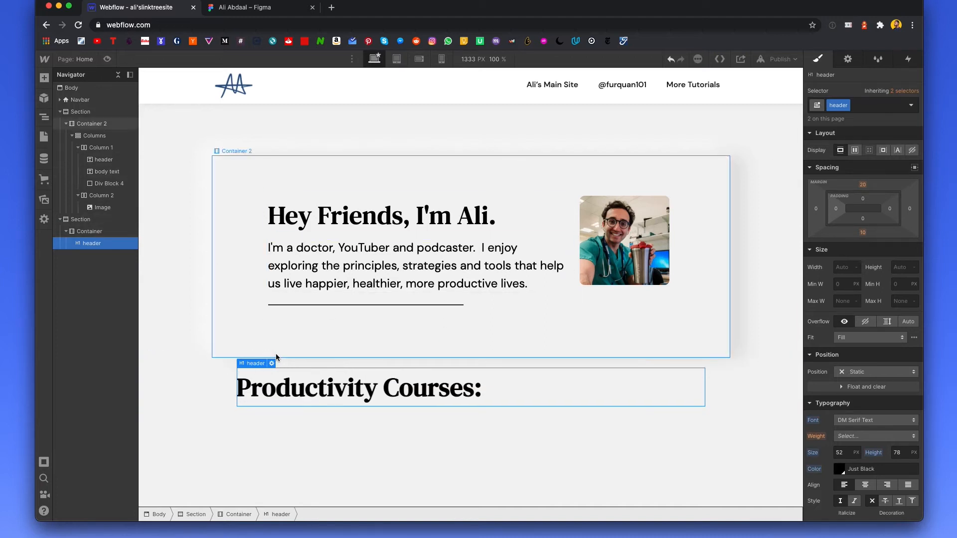
Step: Check the spacing below the title card in Figma and set the Productivity Courses section's top margin to 96 px in Webflow
left_click(214, 393)
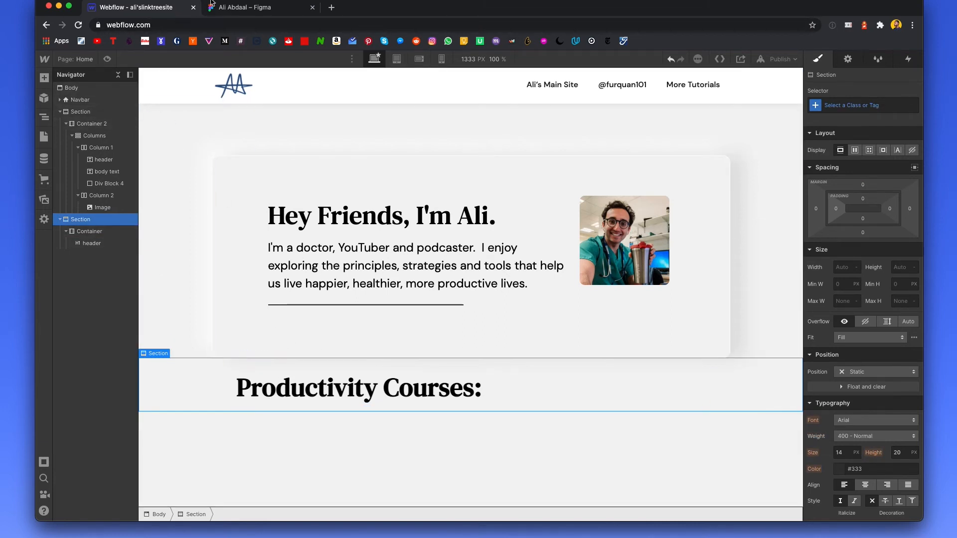
key("ctrl+Tab")
key("Escape")
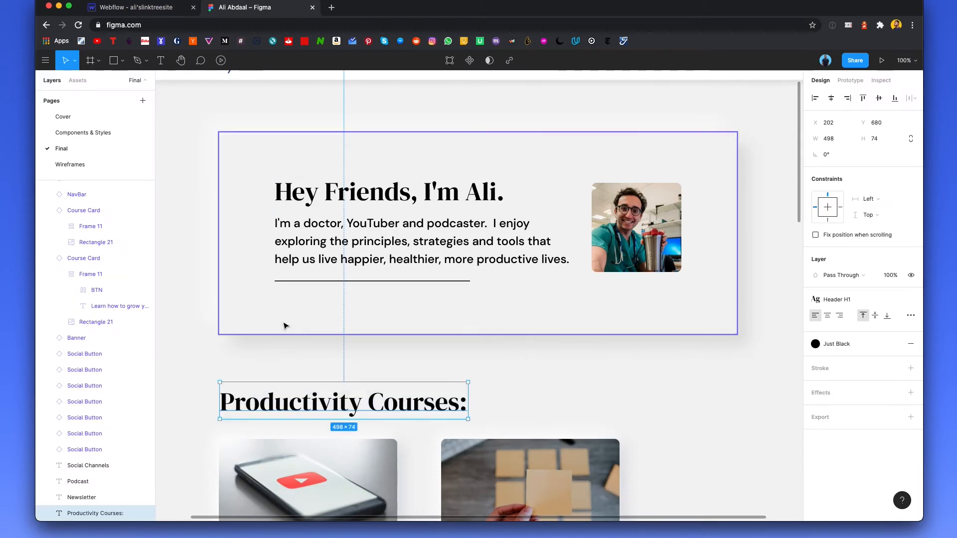
left_click(285, 327)
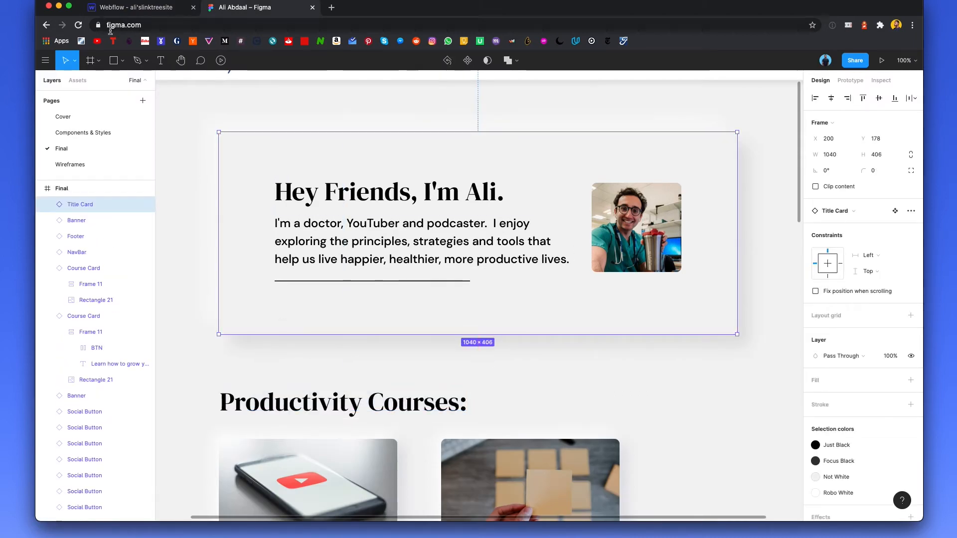
key("ctrl+Tab")
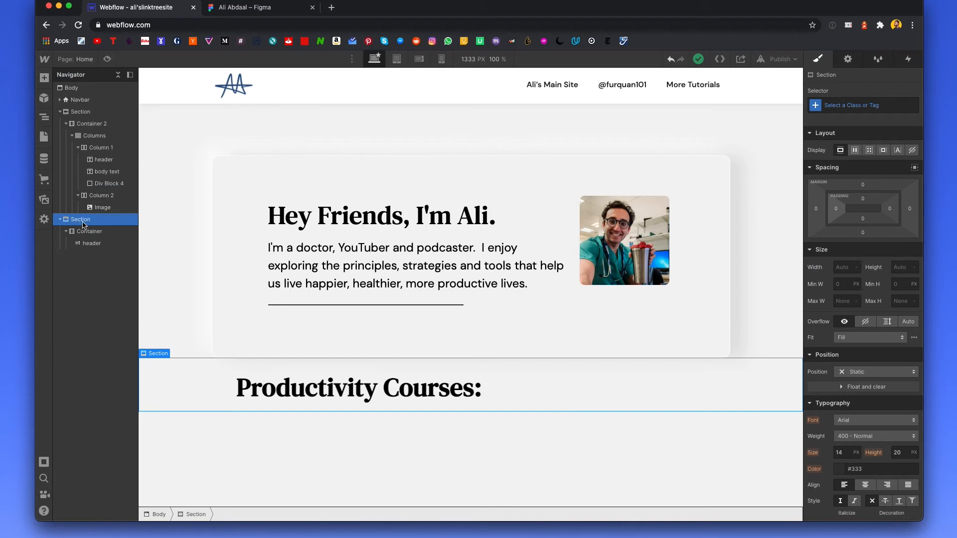
left_click(864, 187)
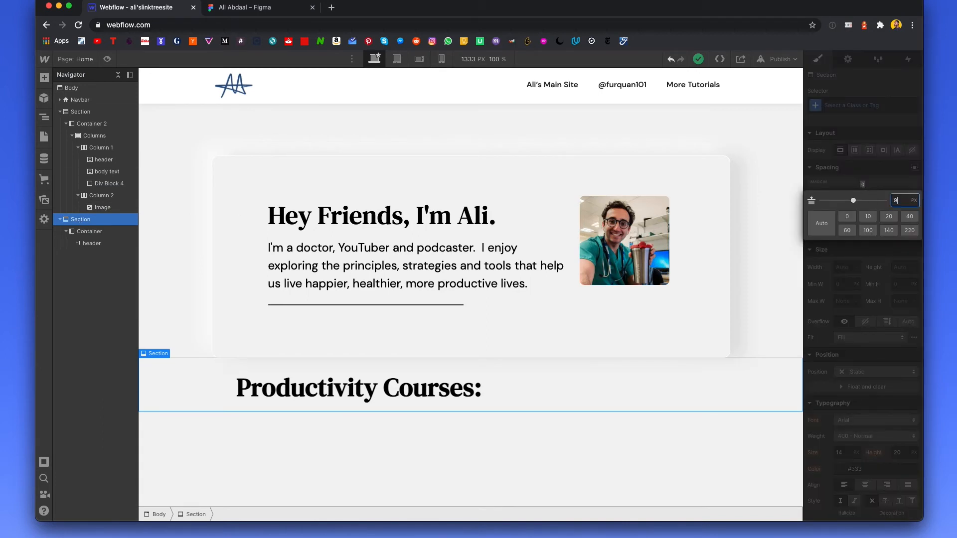
type("96")
key("Return")
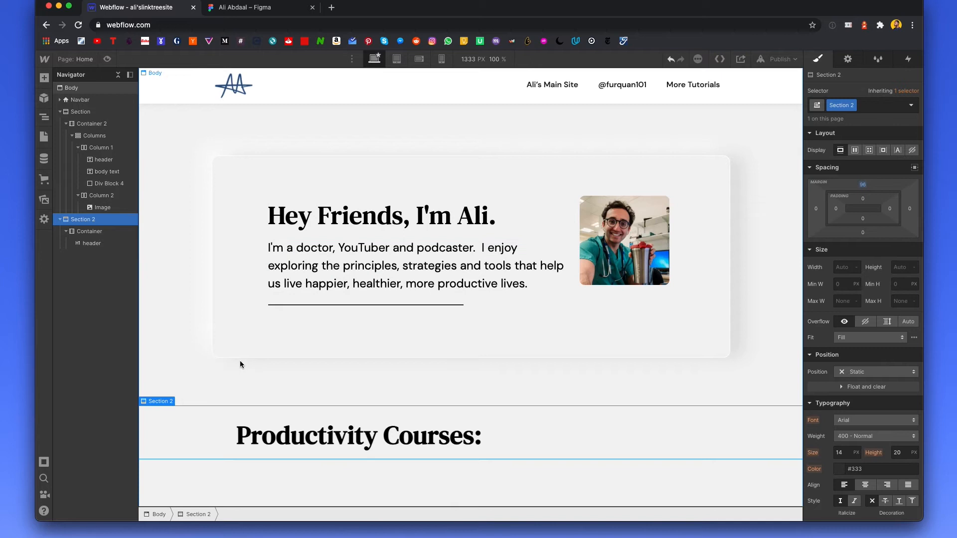
Step: Review the course cards in Figma and add a columns element with three equal columns below the Productivity Courses section in Webflow
left_click(237, 8)
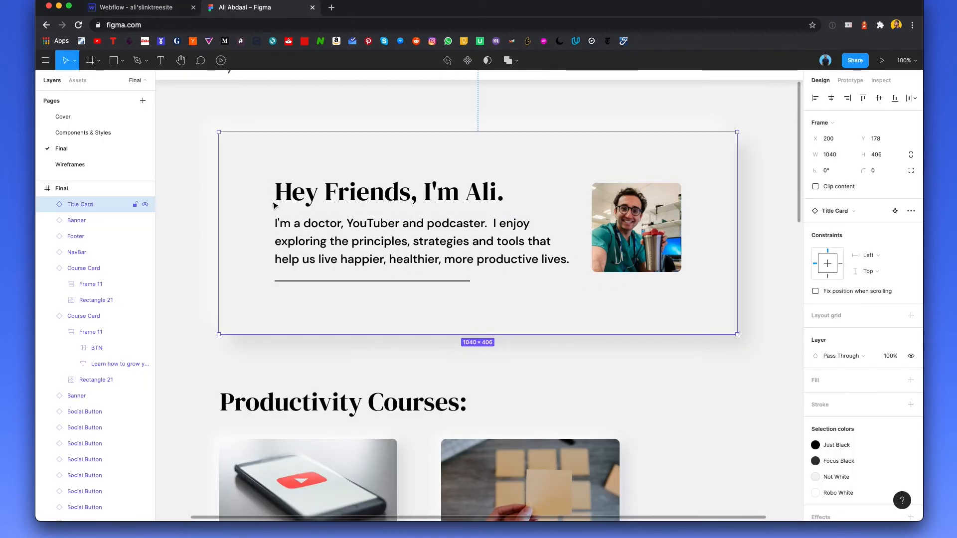
scroll(363, 216, "down", 5)
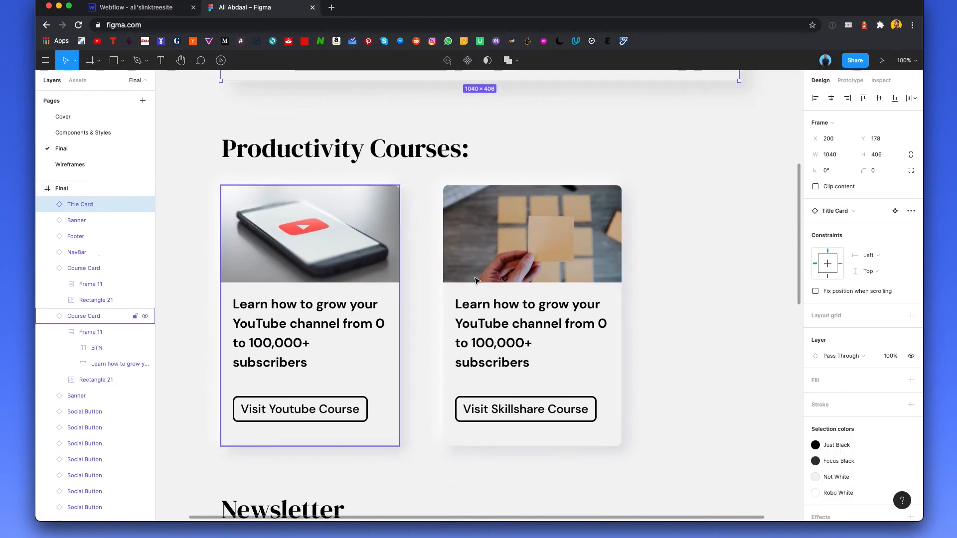
scroll(592, 273, "right", 5)
left_click(132, 5)
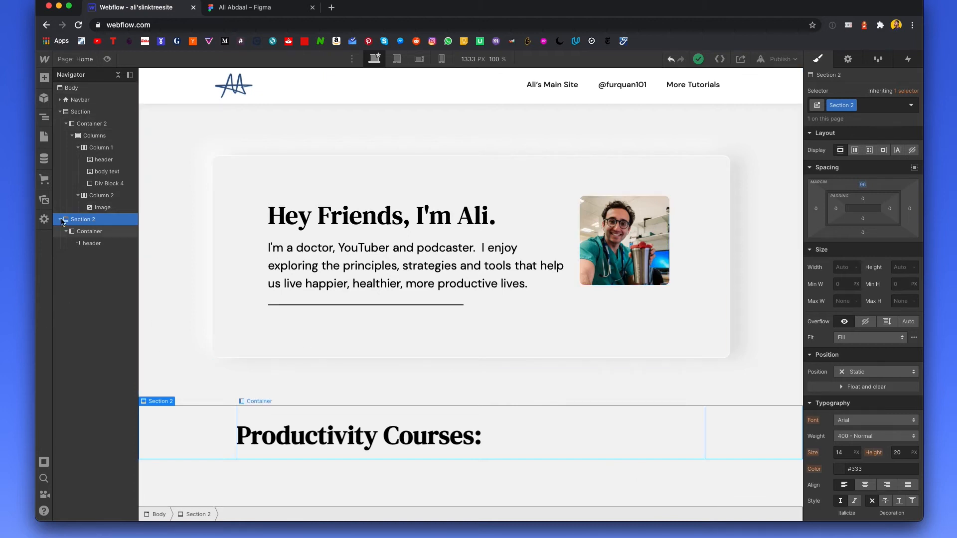
left_click(44, 78)
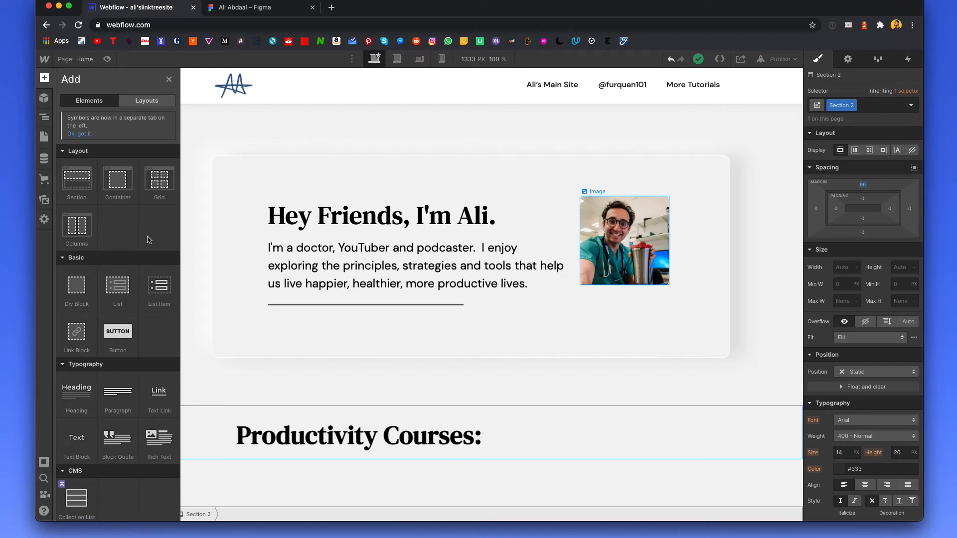
left_click_drag(77, 227, 298, 477)
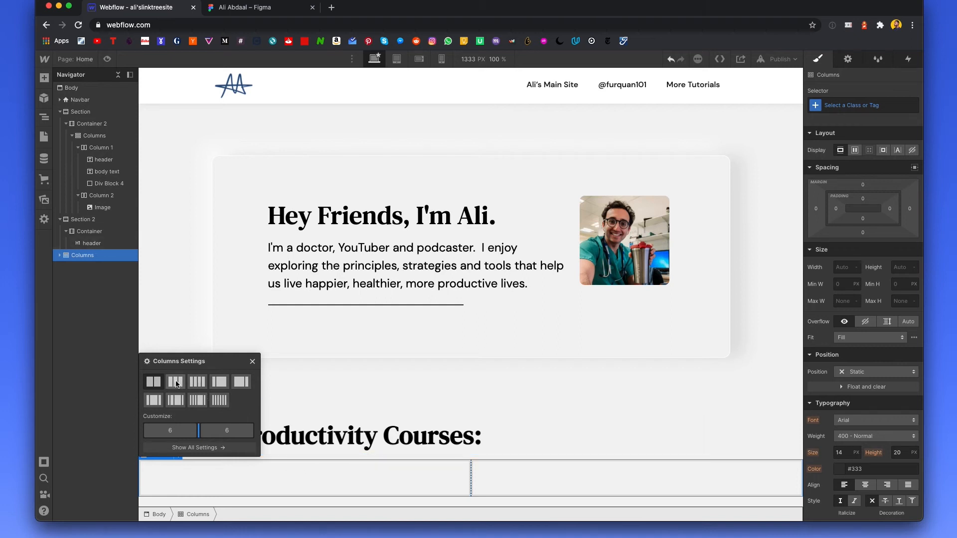
left_click(171, 383)
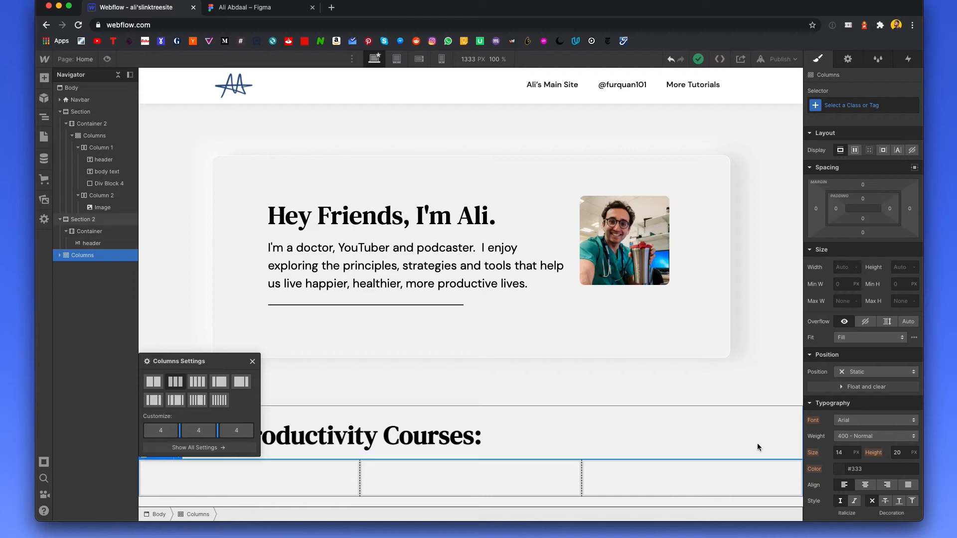
Step: Compare with the course cards in Figma and add a div block inside the first of the three columns in Webflow
left_click(252, 363)
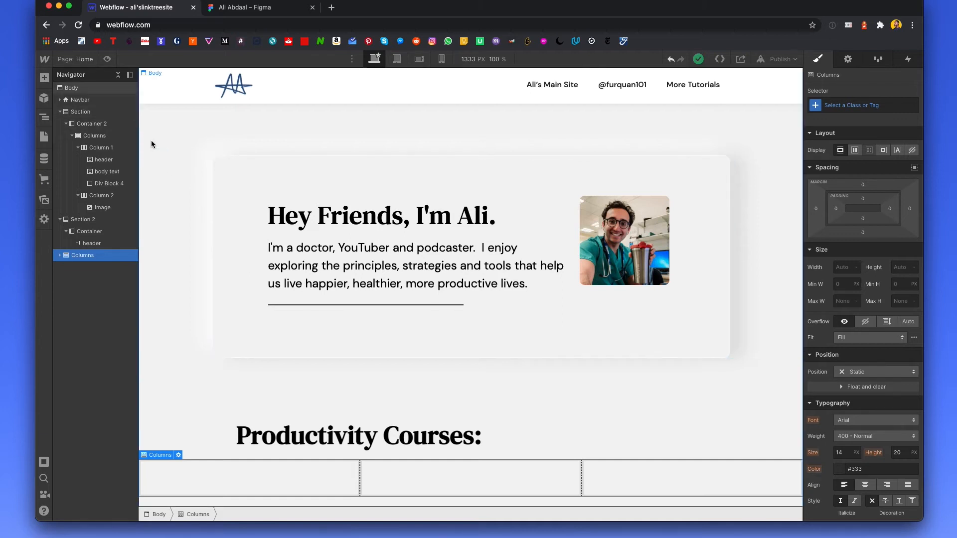
left_click(234, 13)
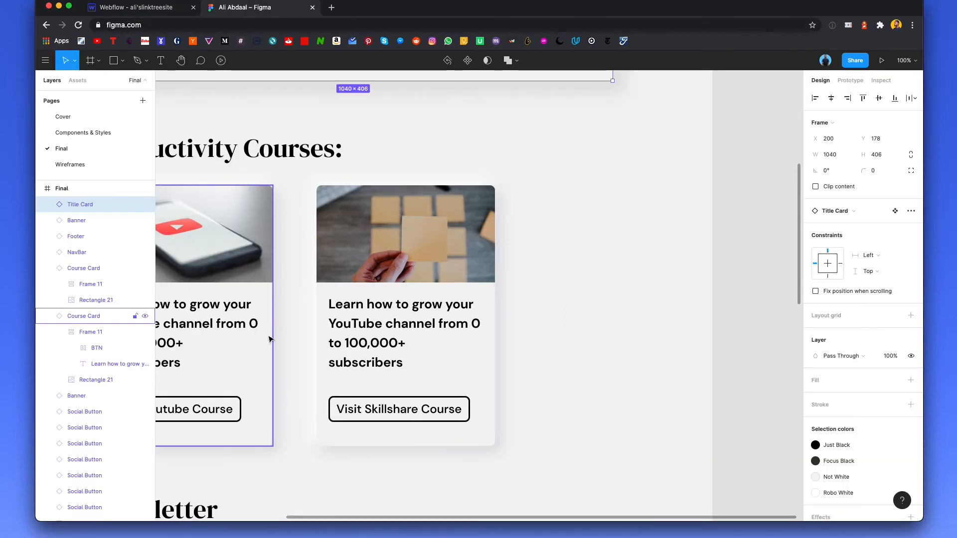
scroll(273, 326, "left", 5)
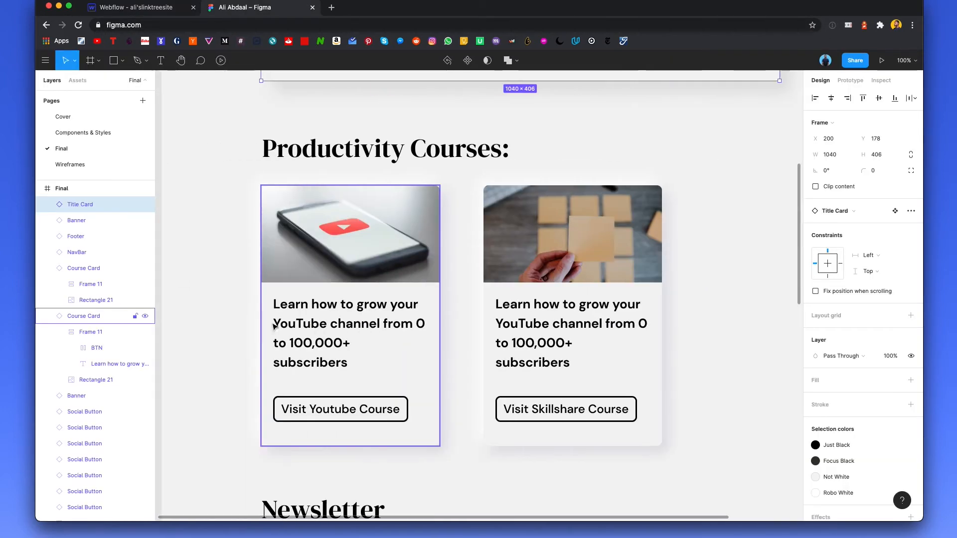
left_click(131, 8)
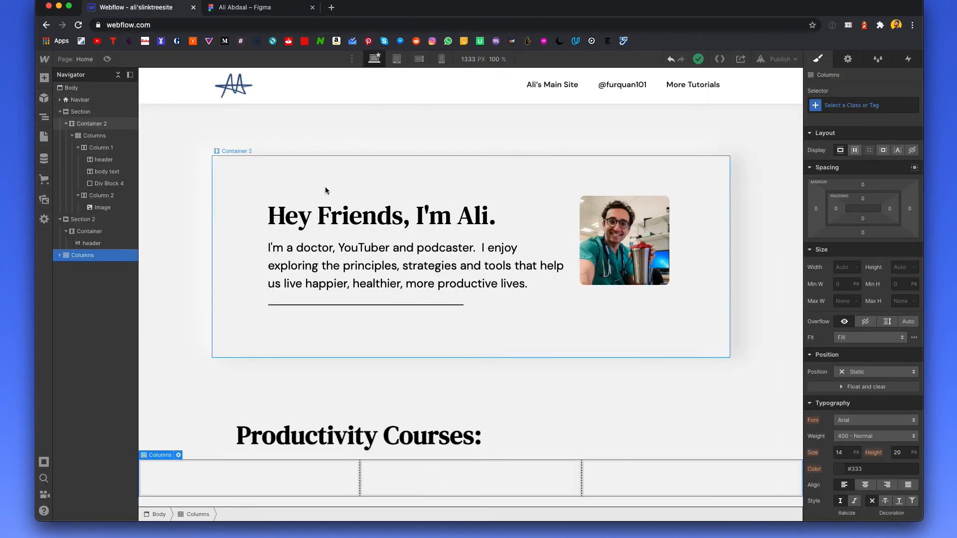
left_click(44, 79)
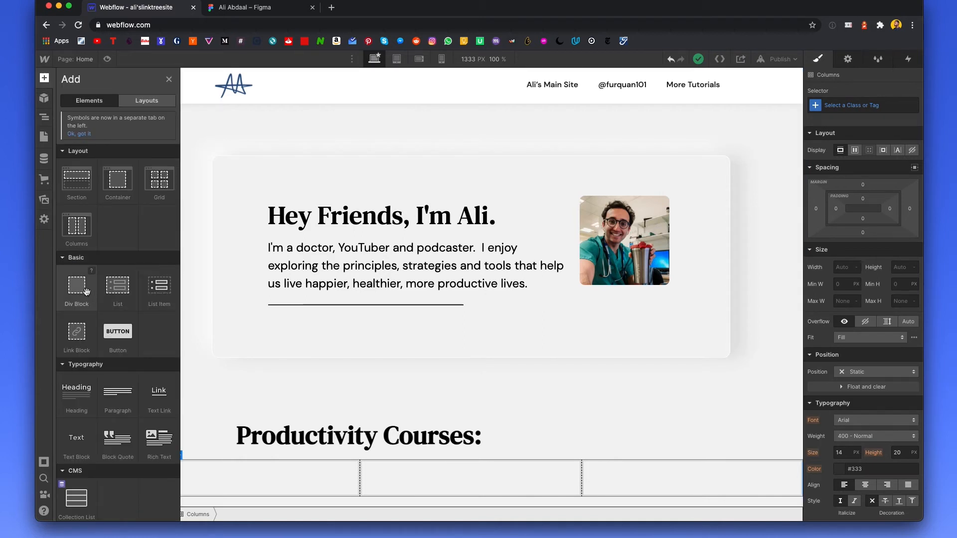
left_click_drag(71, 287, 238, 476)
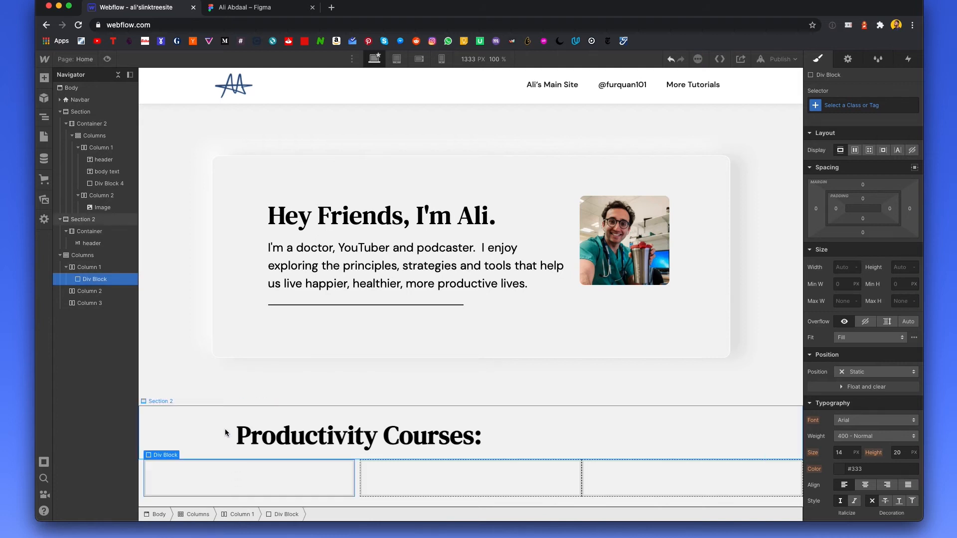
Step: Check the first course card in Figma and place the YouTube phone image from the Webflow assets inside the first column's div block
left_click(234, 8)
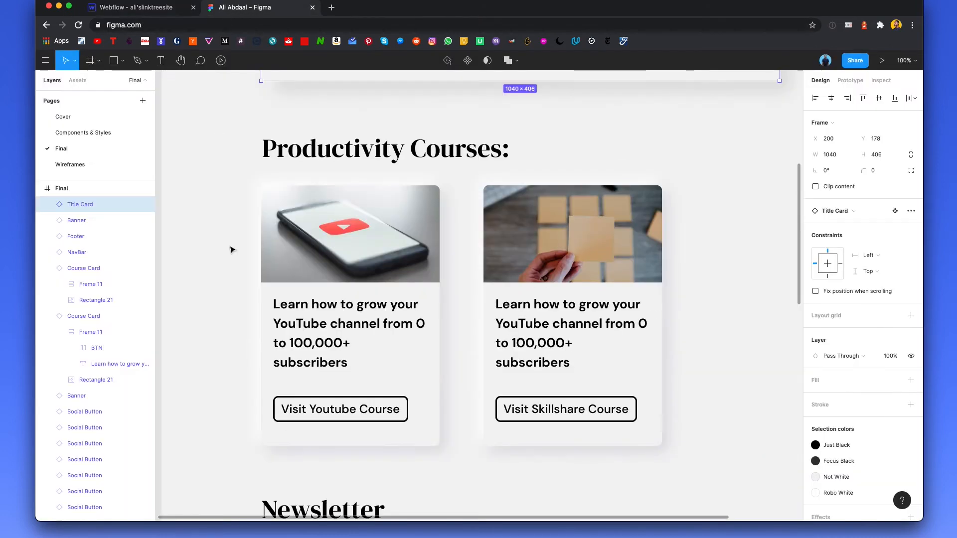
left_click(131, 7)
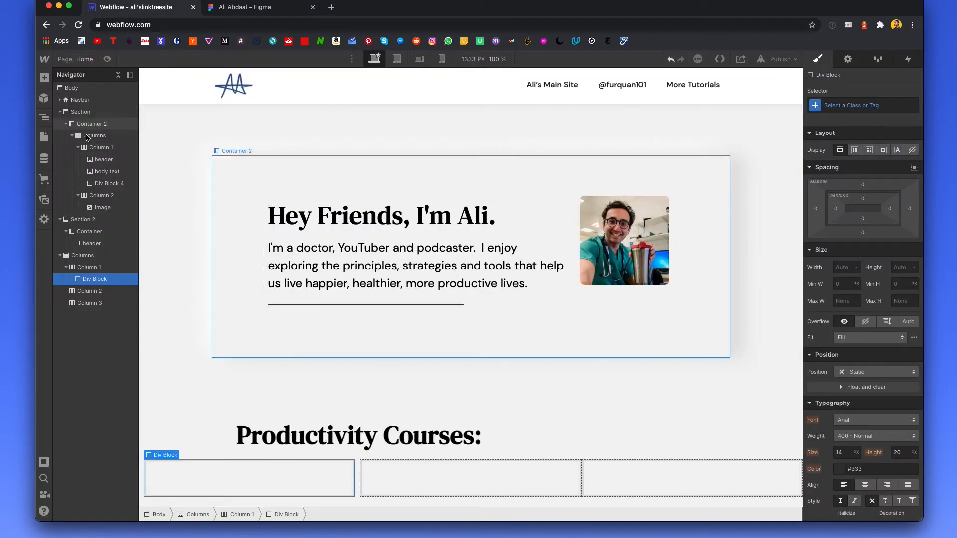
left_click(43, 201)
left_click_drag(115, 159, 240, 477)
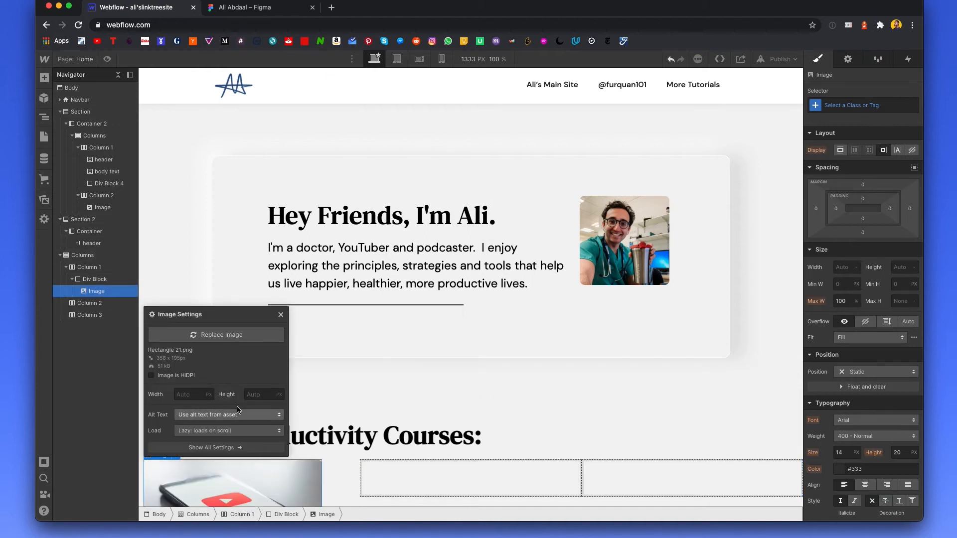
scroll(365, 393, "down", 2)
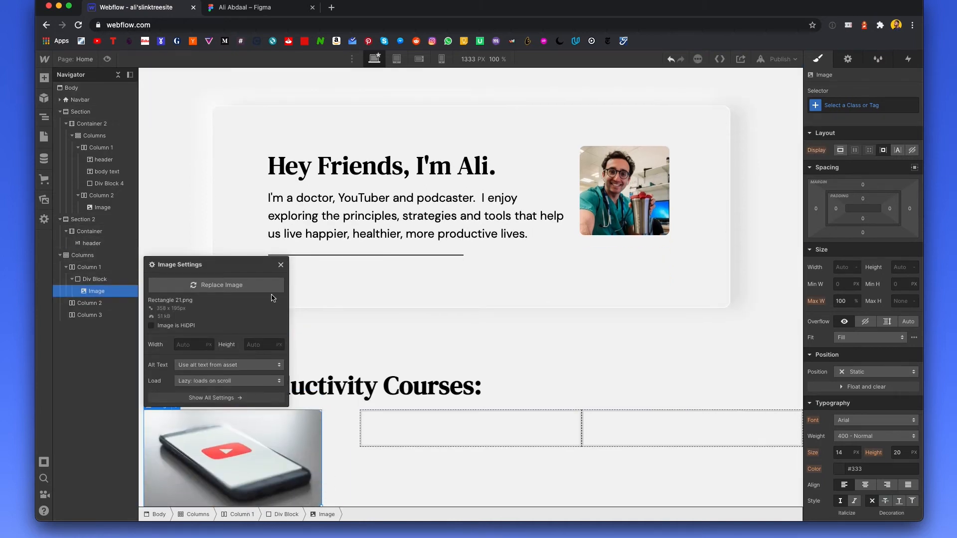
left_click(283, 265)
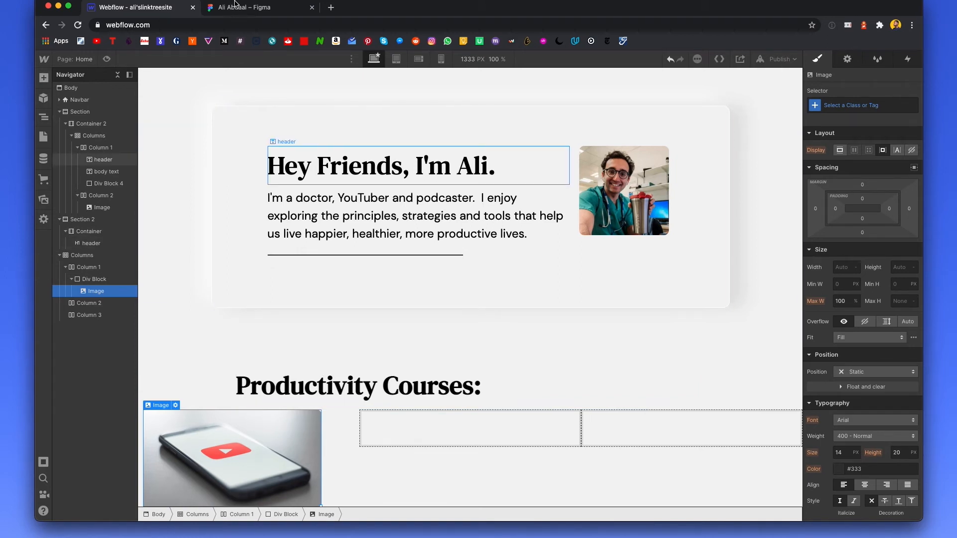
Step: Add a text block below the phone image inside the first column's div block
left_click(253, 8)
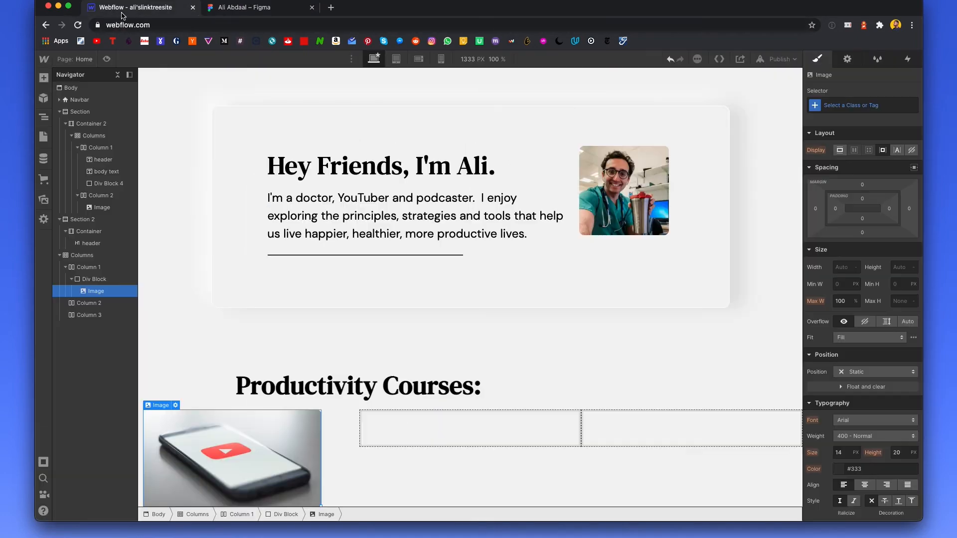
left_click(124, 8)
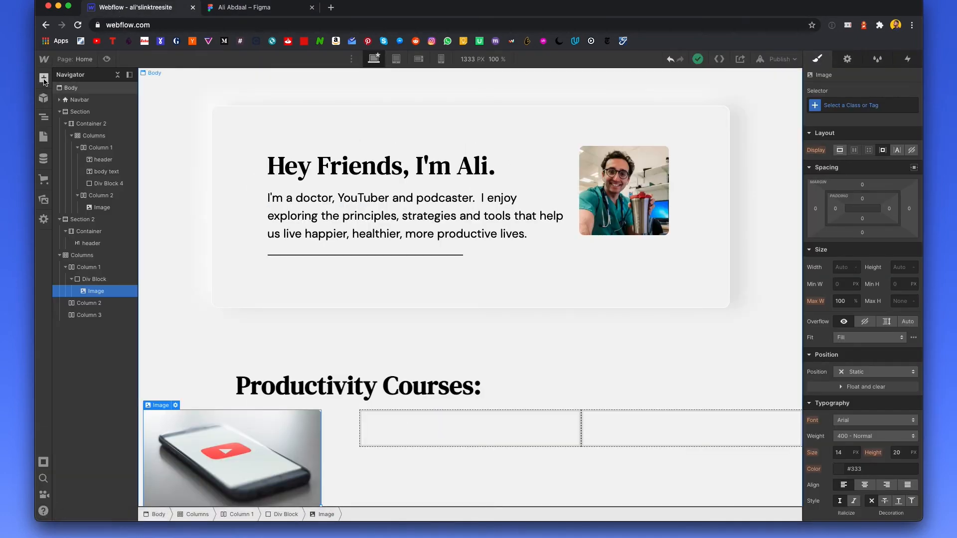
left_click(44, 79)
scroll(120, 372, "down", 5)
left_click_drag(76, 343, 274, 465)
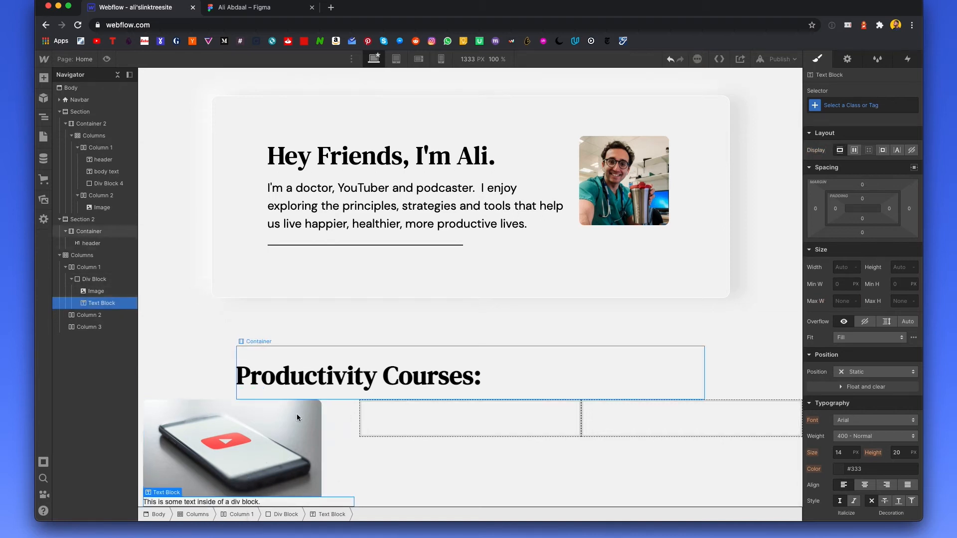
Step: Move the three-column element into the Productivity Courses section's container, below the heading
left_click(196, 353)
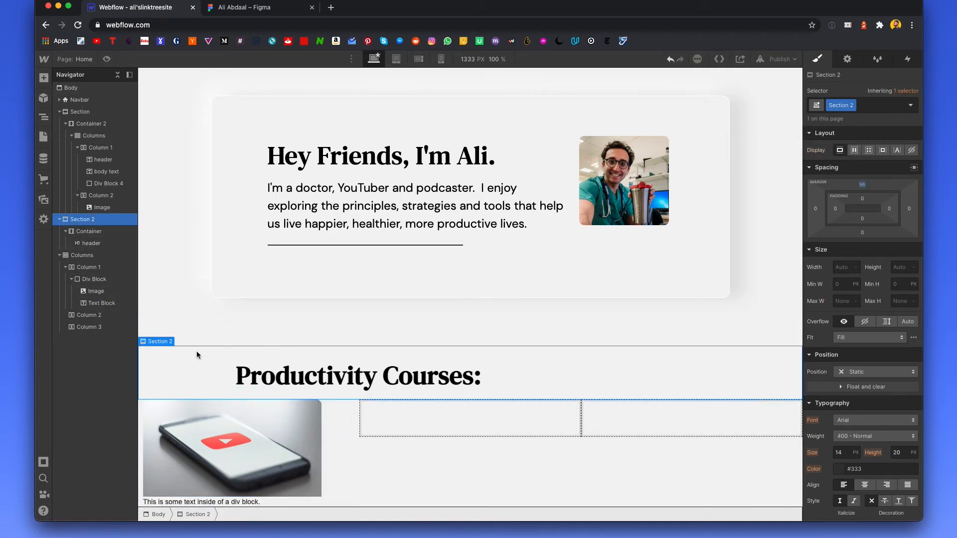
left_click(60, 256)
left_click(58, 221)
left_click(67, 232)
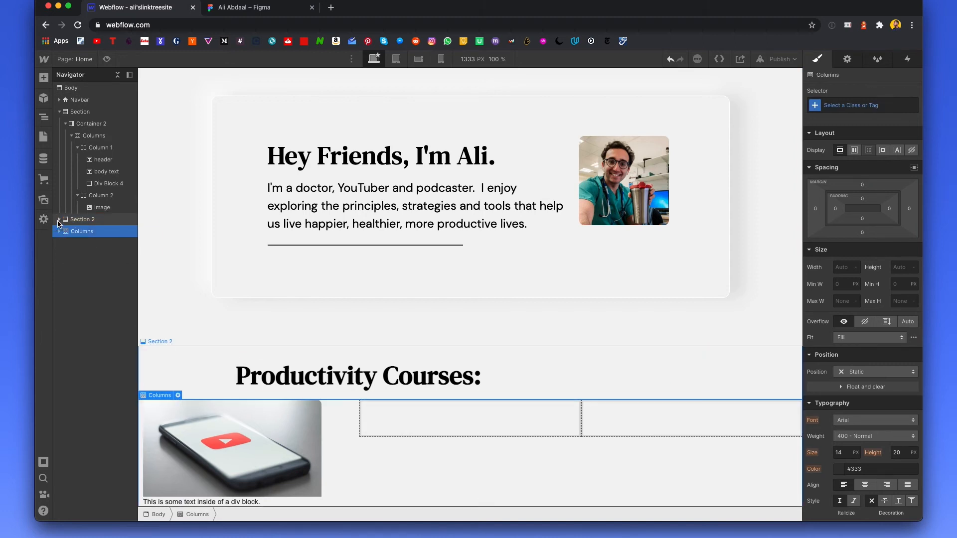
left_click(59, 219)
mouse_move(72, 255)
left_mouse_down()
mouse_move(73, 231)
mouse_move(76, 262)
left_mouse_up()
Step: Try a bottom margin of 500 px on the Productivity Courses section
left_click(78, 220)
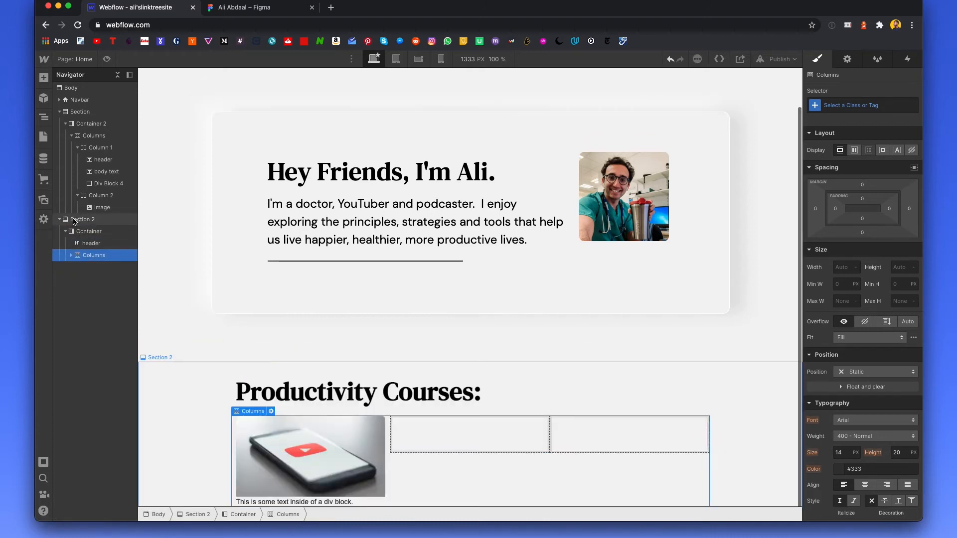
left_click(867, 235)
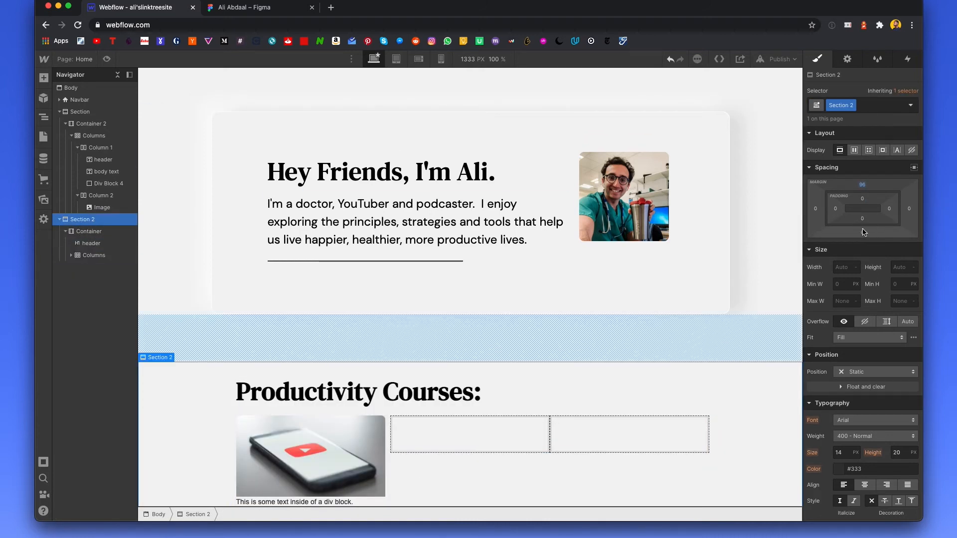
left_click(863, 232)
type("500")
key("Return")
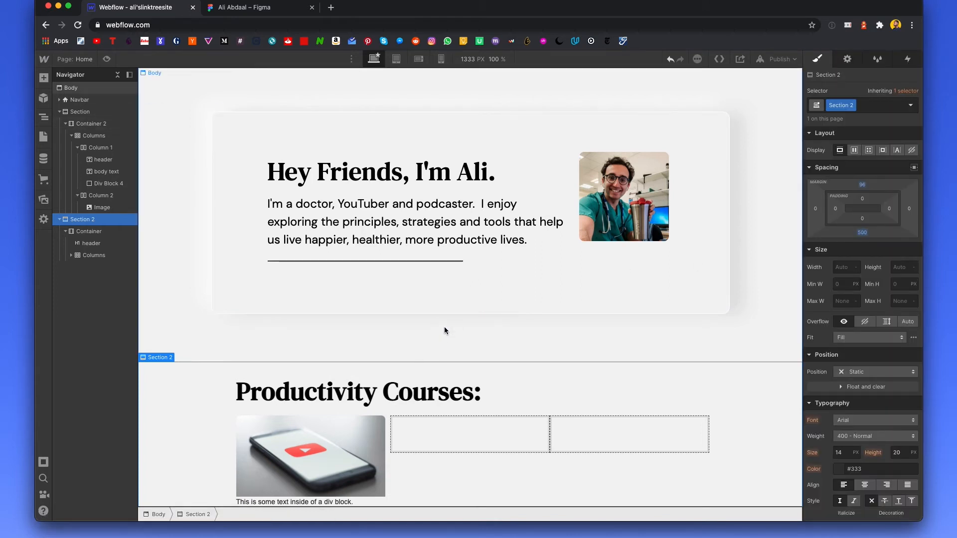
Step: Set the Productivity Courses section's bottom padding to 500 px and its bottom margin to 0
left_click(587, 322)
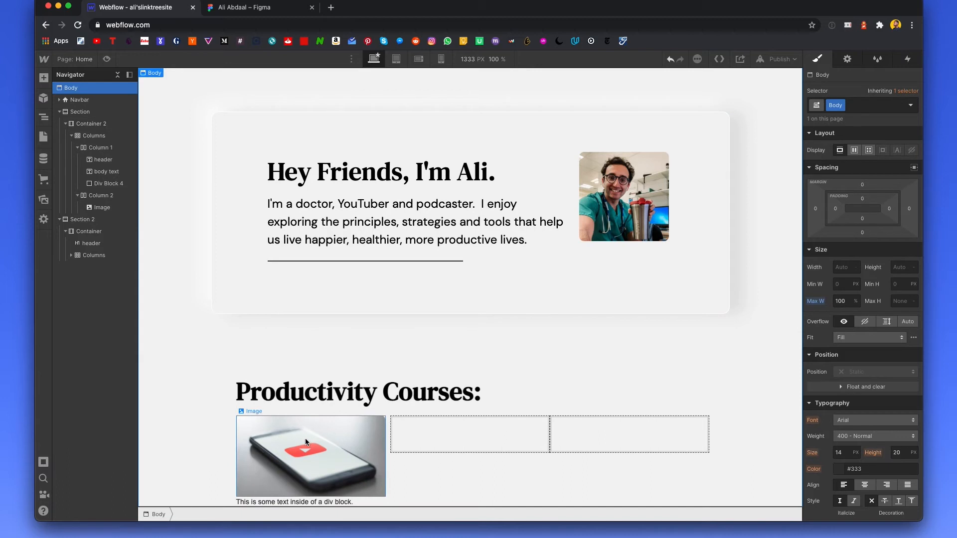
left_click(191, 371)
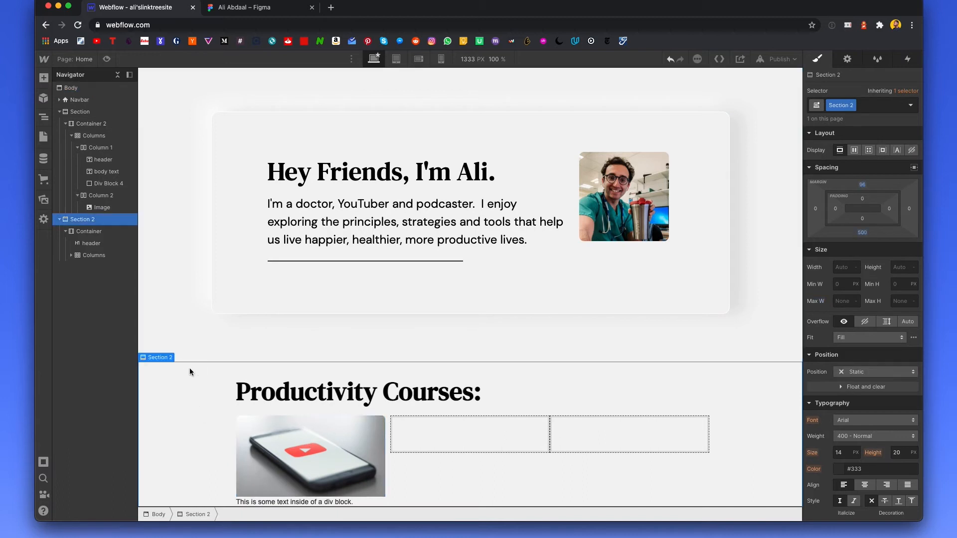
left_click(867, 231)
type("500")
key("Return")
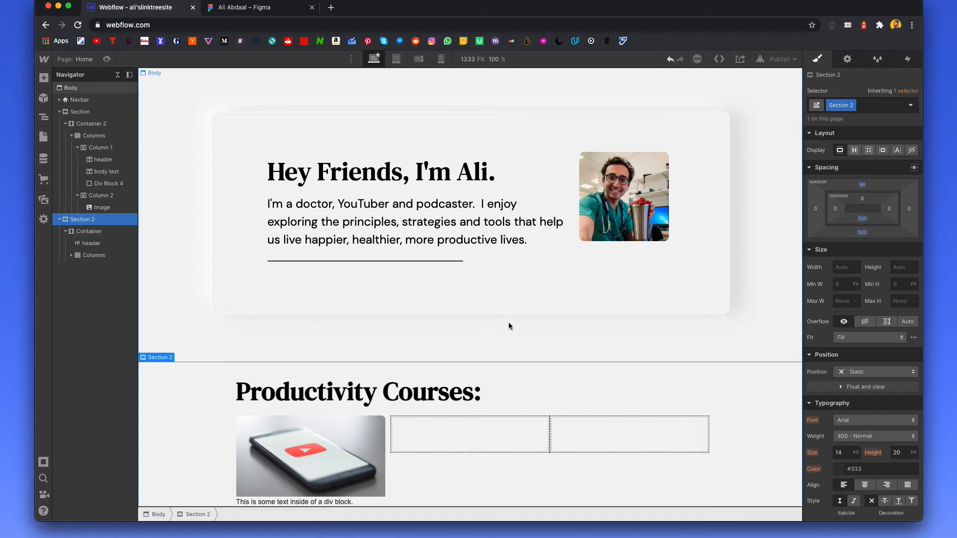
scroll(518, 319, "down", 5)
left_click(863, 232)
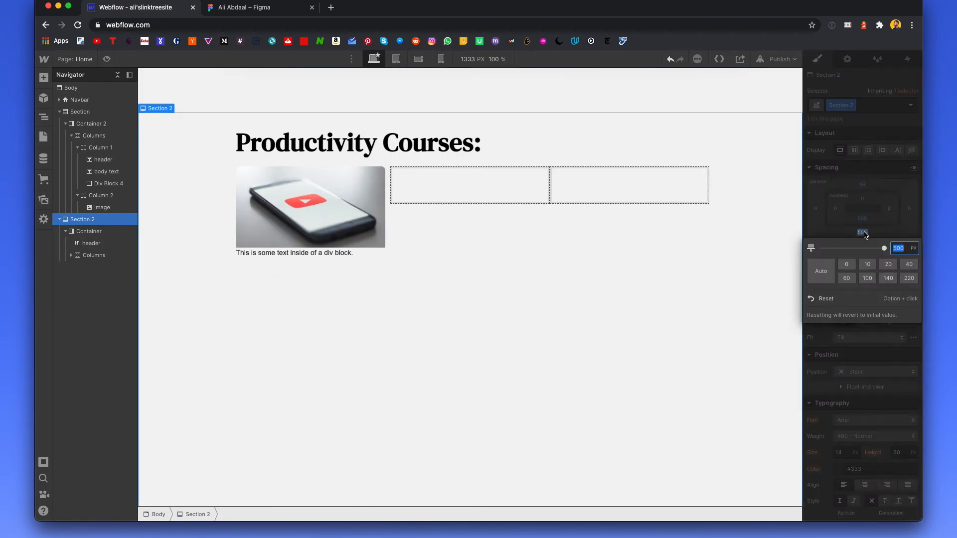
type("0")
key("Return")
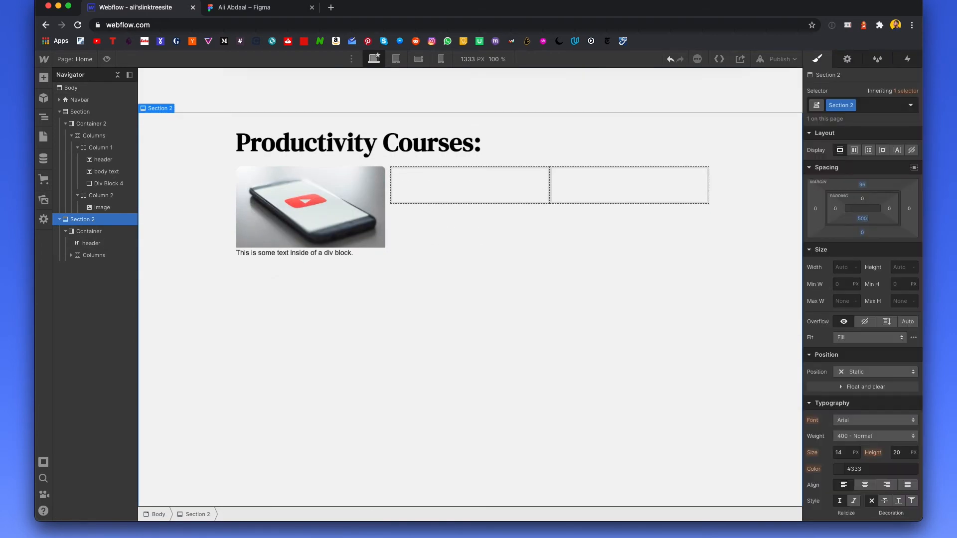
Step: Add a button below the text block in the first course column
left_click(341, 214)
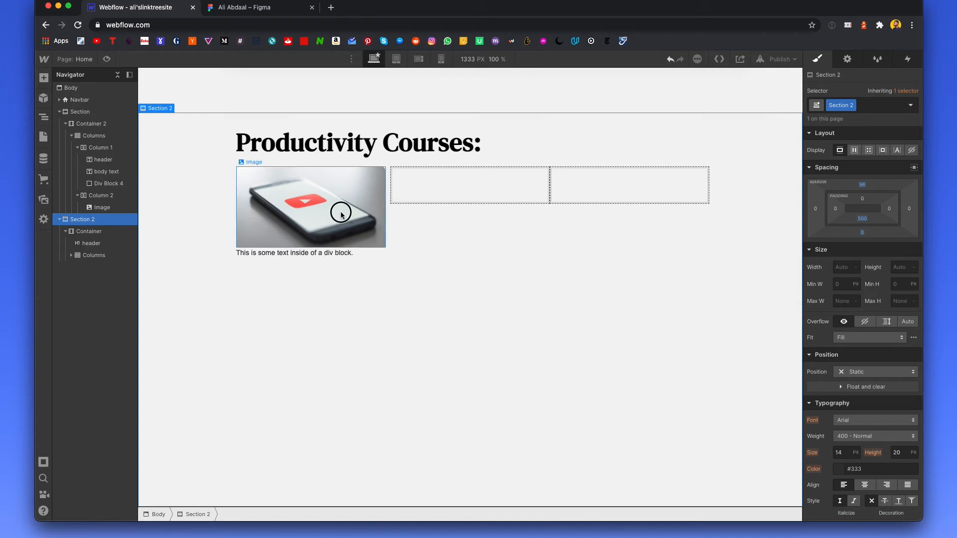
left_click(334, 256)
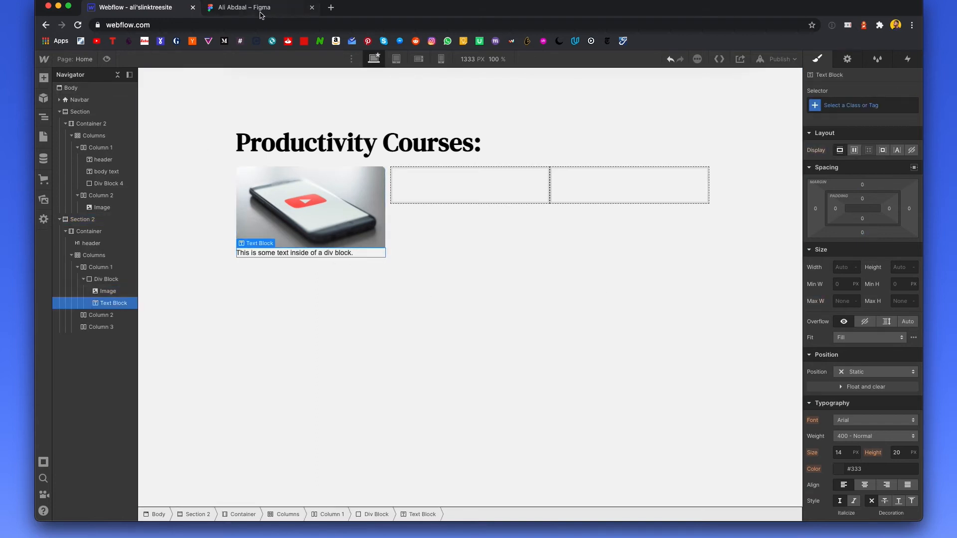
left_click(43, 78)
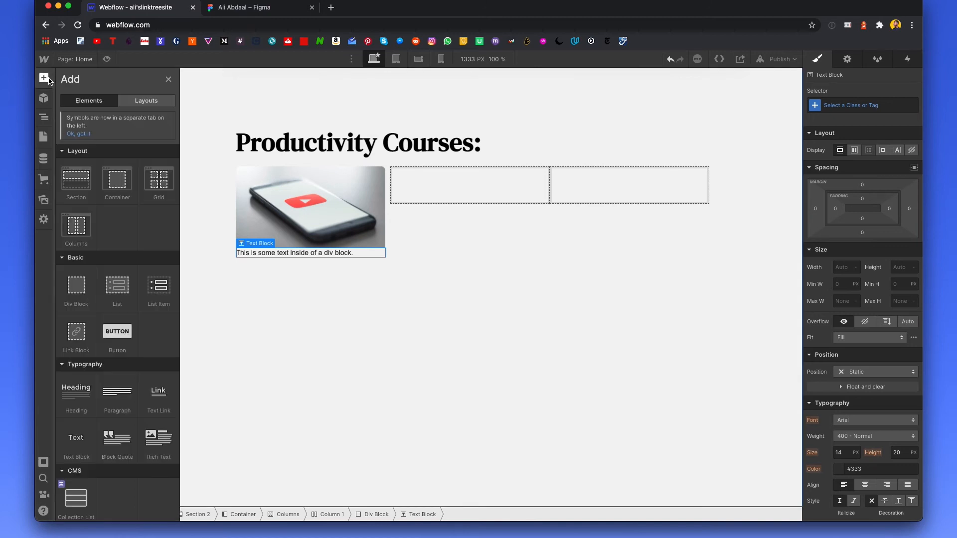
left_click_drag(117, 331, 248, 256)
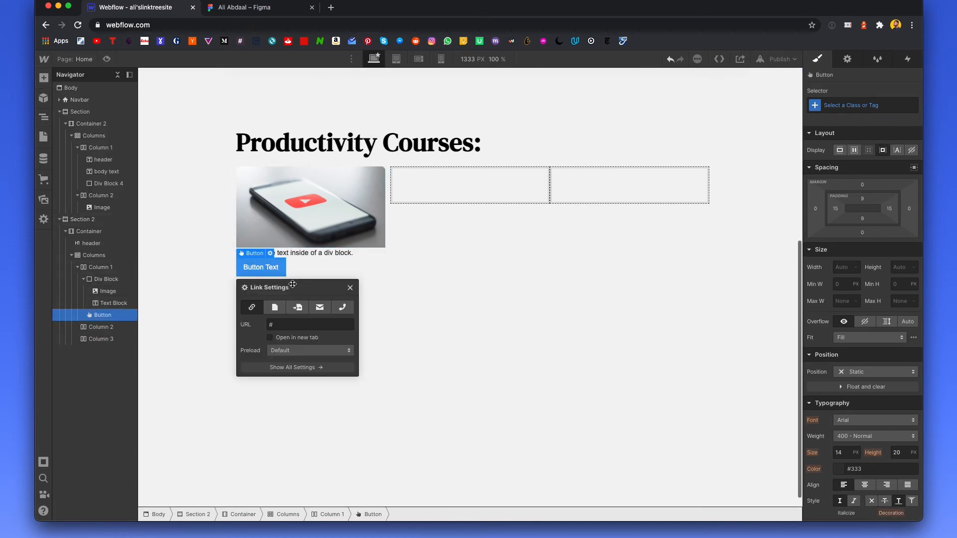
left_click(317, 265)
left_click(438, 289)
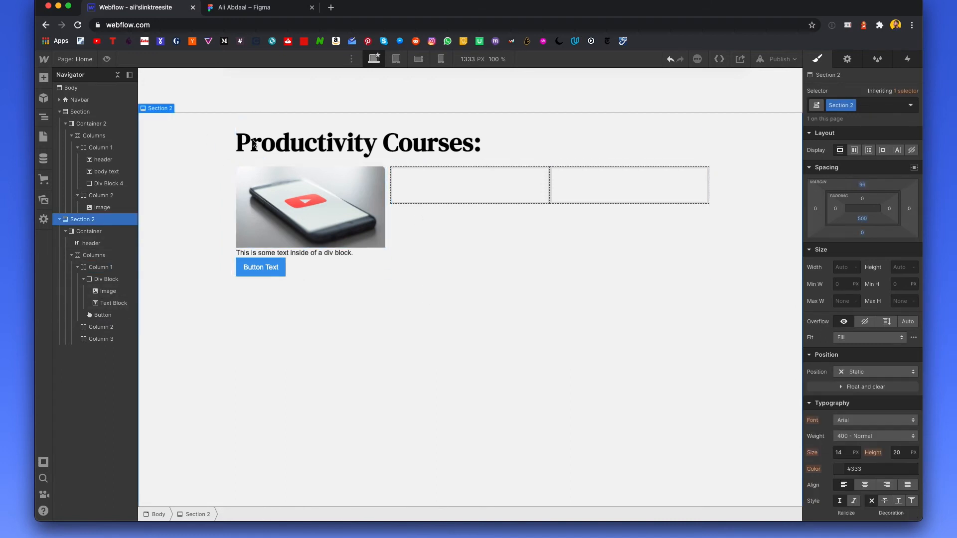
Step: Inspect the first course card's description typography in the Figma design, and set the Webflow text block's font to DM Sans
scroll(205, 196, "up", 1)
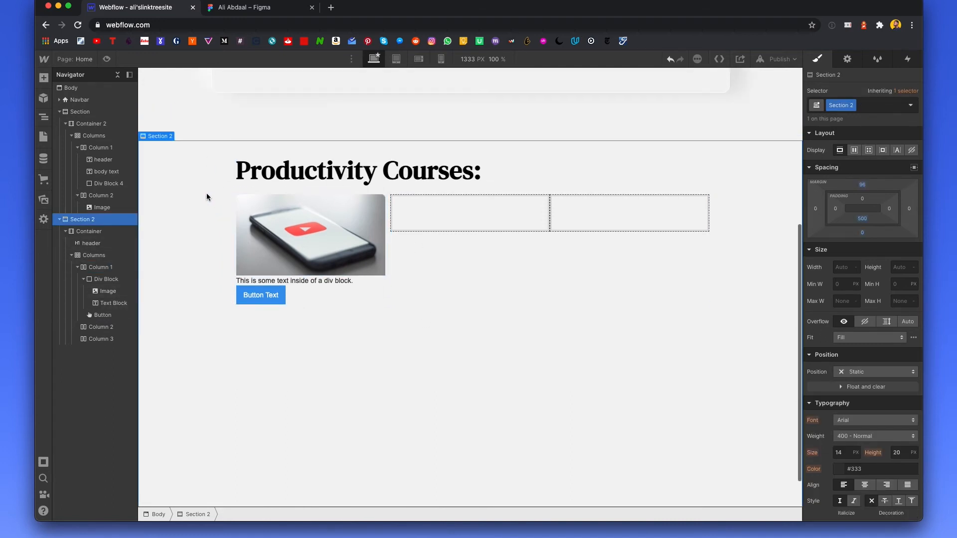
left_click(245, 8)
scroll(299, 321, "down", 1)
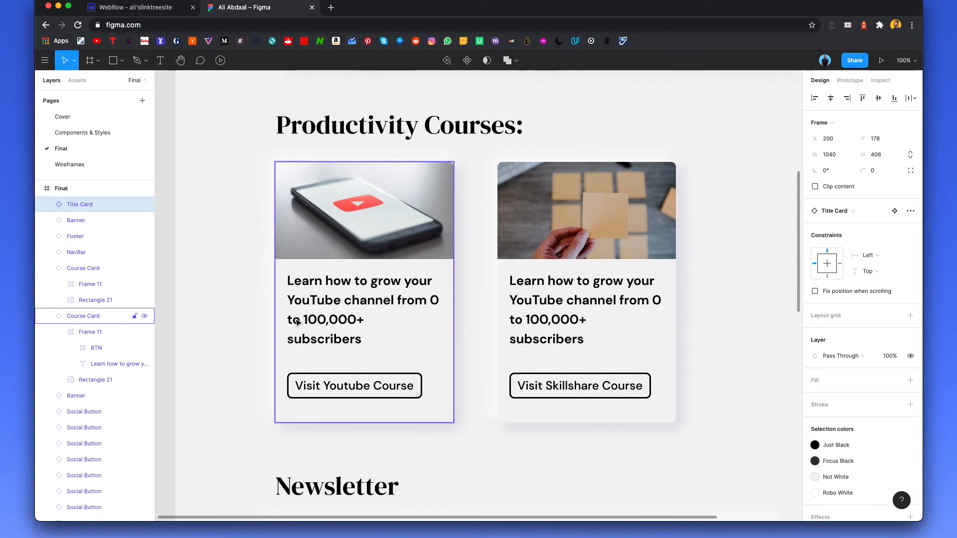
double_click(316, 319)
double_click(318, 304)
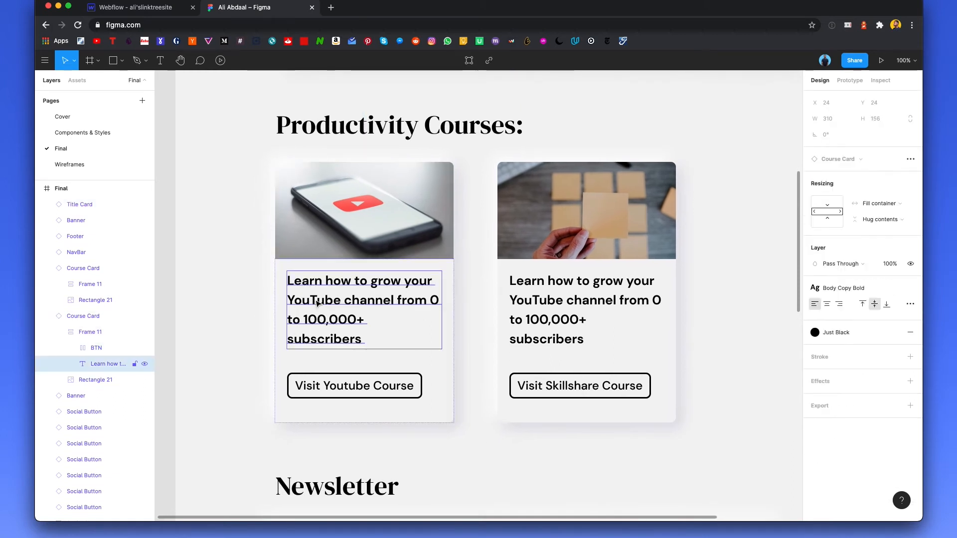
left_click(879, 82)
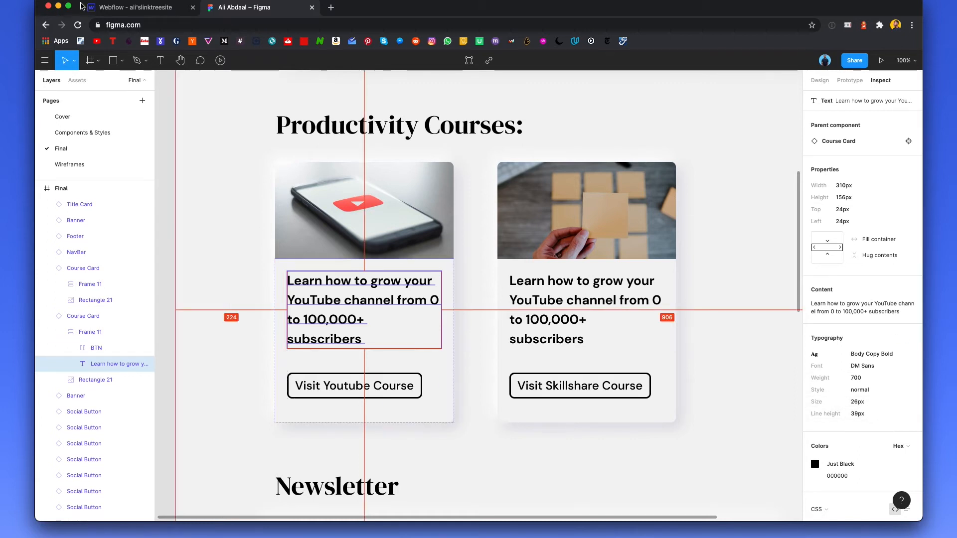
left_click(132, 7)
left_click(305, 285)
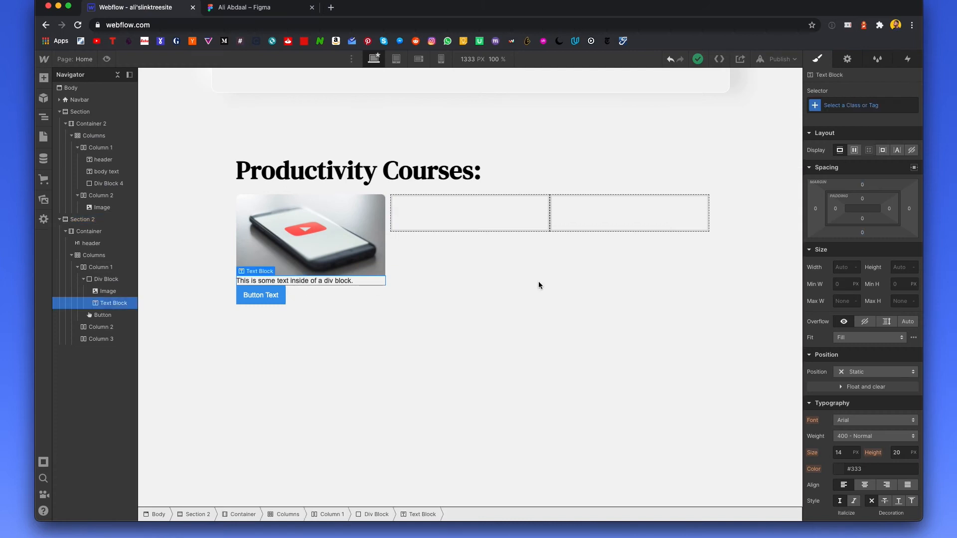
scroll(853, 383, "down", 2)
left_click(849, 376)
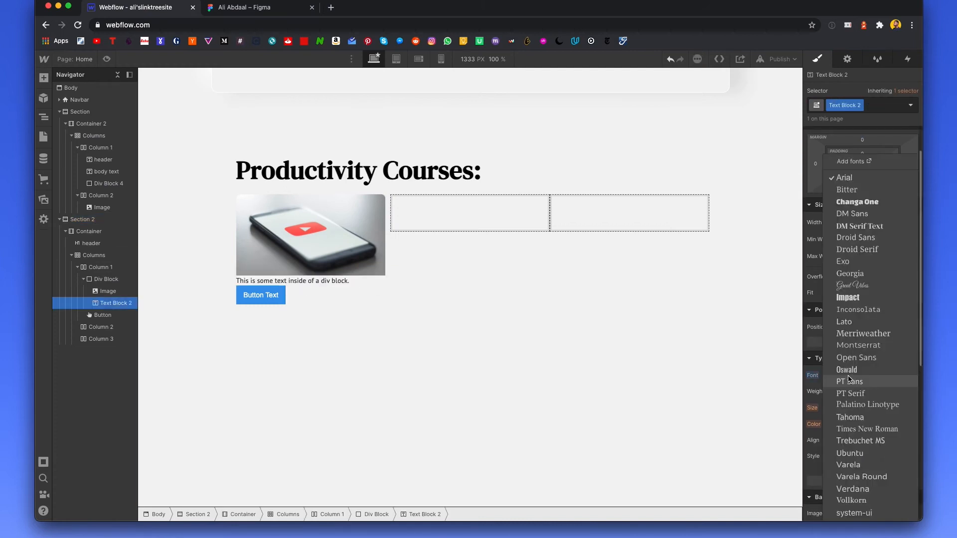
left_click(850, 216)
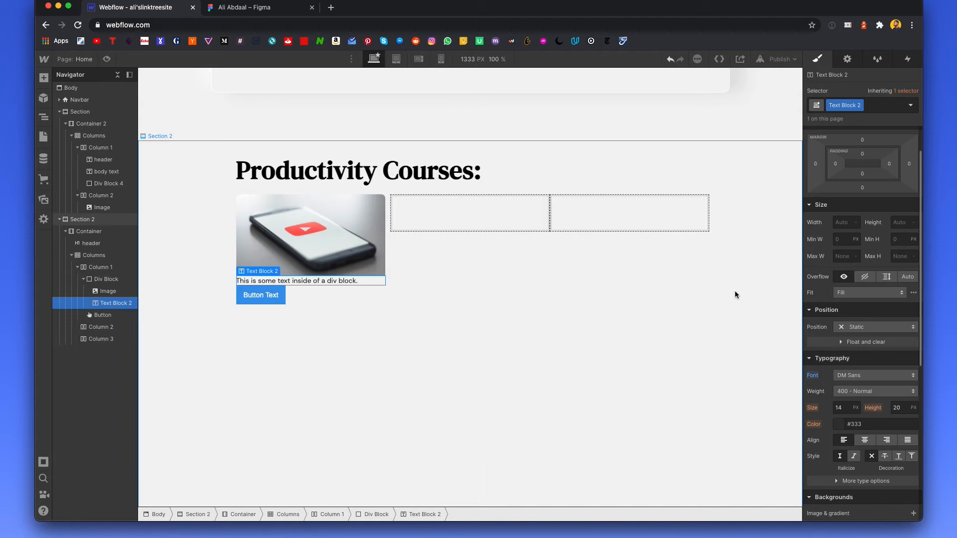
Step: Style the card's text block as 700 - Bold, 26 px with a 40 px line height, in Just Black, following the Figma typography
left_click(225, 9)
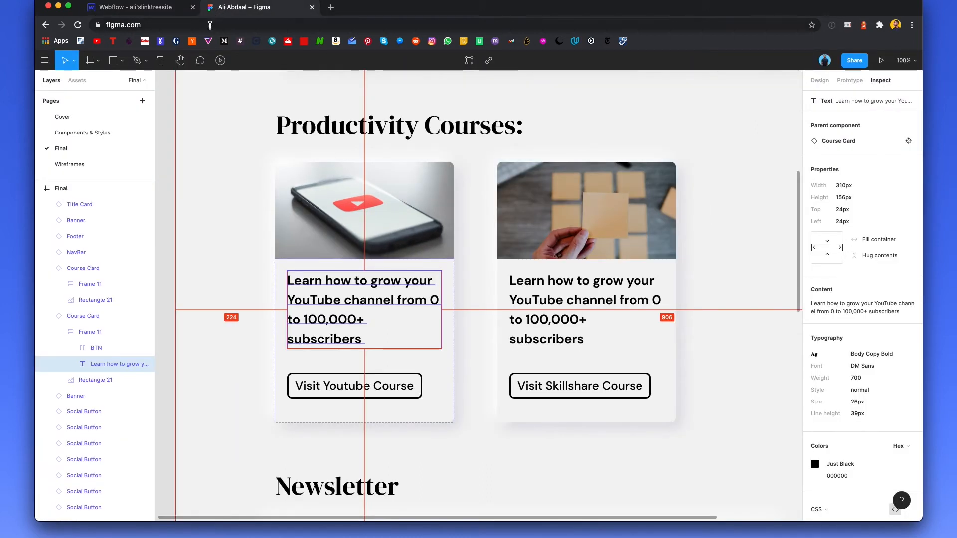
mouse_move(208, 28)
left_click(142, 8)
left_click(241, 8)
left_click(142, 8)
left_click(838, 408)
type("26")
left_click(240, 8)
left_click(142, 8)
left_click(898, 408)
type("39")
left_click(839, 424)
Step: Copy the first course card's description from Figma and paste it over the placeholder text in the Webflow text block
left_click(240, 8)
double_click(344, 300)
key("super+c")
left_click(142, 8)
double_click(304, 285)
key("super+v")
key("Escape")
Step: Check the spacing below the card description in Figma and set the text block's bottom padding to 48 px
left_click(240, 8)
scroll(421, 192, "down", 1)
left_click(142, 8)
left_click(862, 173)
type("48")
key("Return")
Step: Set the text block's left and top padding to 24 px, checking the spacing against the Figma design
left_click(835, 164)
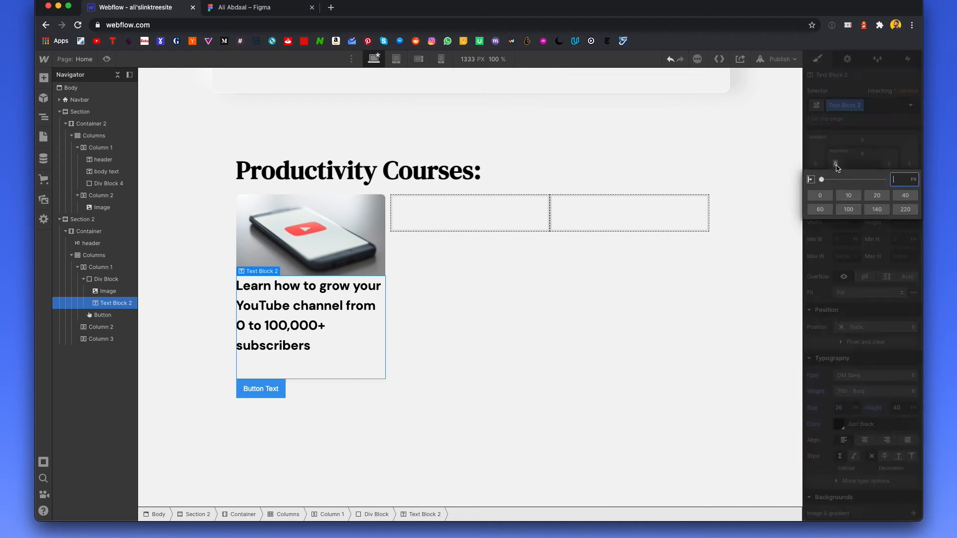
type("24")
left_click(772, 200)
left_click(244, 8)
left_click(142, 8)
left_click(310, 299)
left_click(862, 154)
type("24")
left_click(548, 269)
Step: Give the course card's button a bottom margin of 48 px and a left margin of 24 px, matching the Figma card
left_click(262, 421)
left_click(836, 164)
left_click(598, 307)
left_click(234, 8)
left_click(142, 8)
left_click(290, 420)
left_click(862, 188)
type("48")
left_click(815, 164)
type("24")
scroll(844, 342, "down", 3)
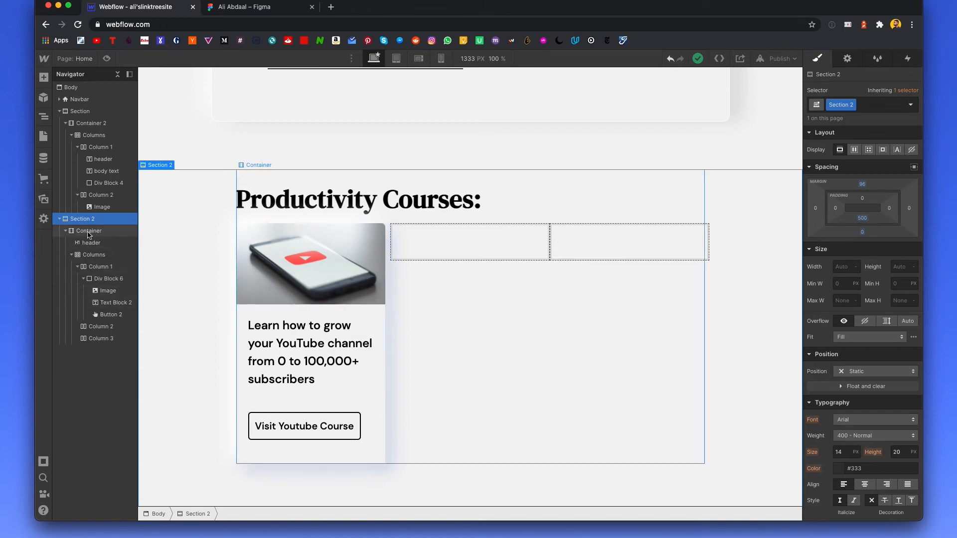
Step: Round the corners of the course card's div block with a 10 px border radius
left_click(99, 278)
scroll(880, 309, "down", 2)
scroll(879, 308, "down", 2)
left_click(902, 451)
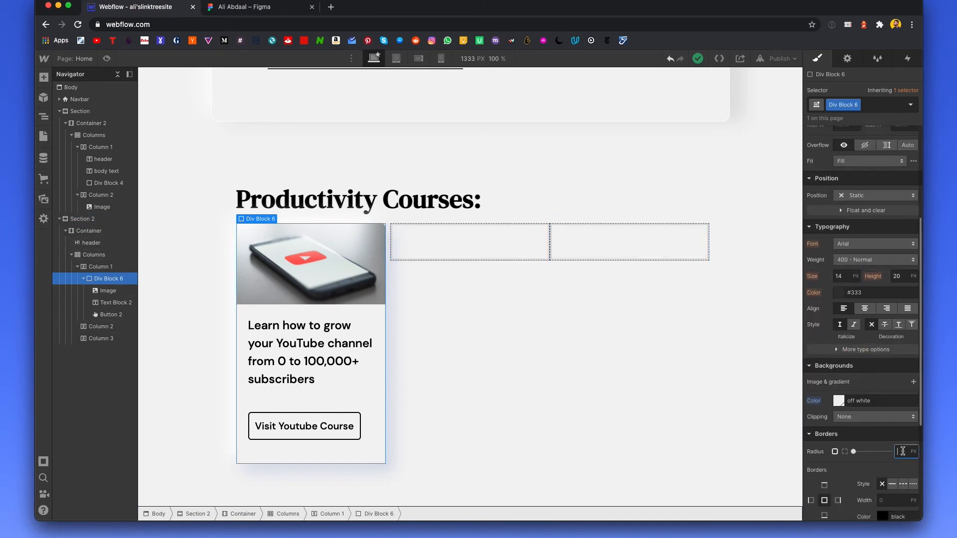
type("10")
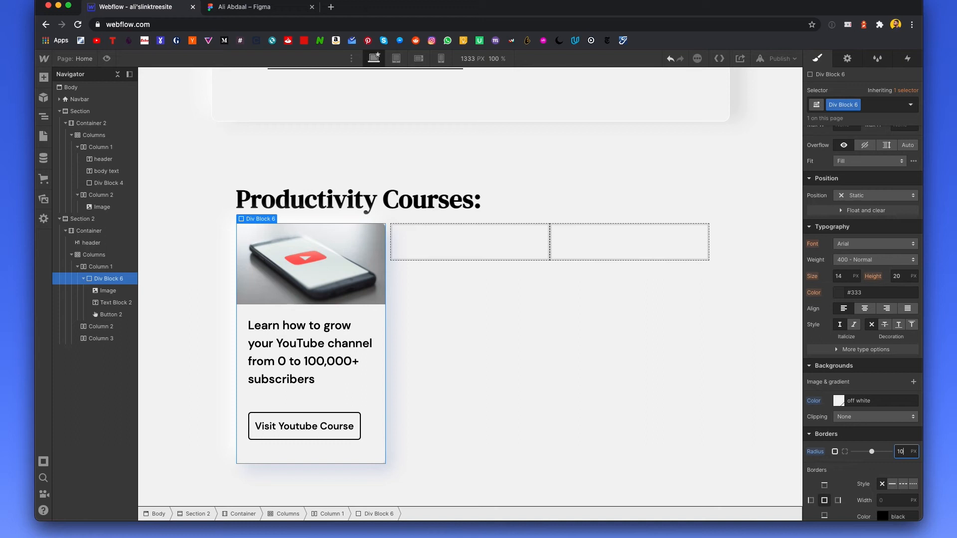
left_click(684, 435)
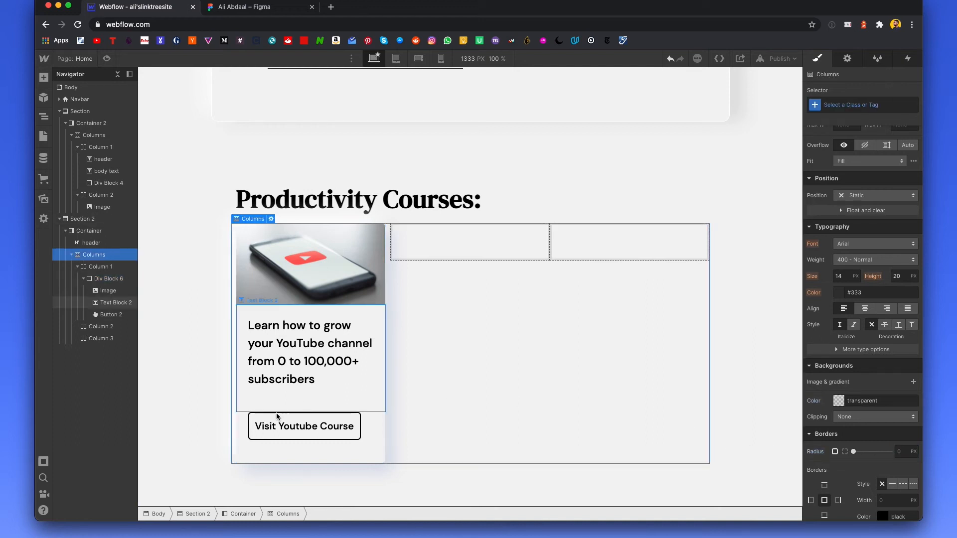
left_click(192, 411)
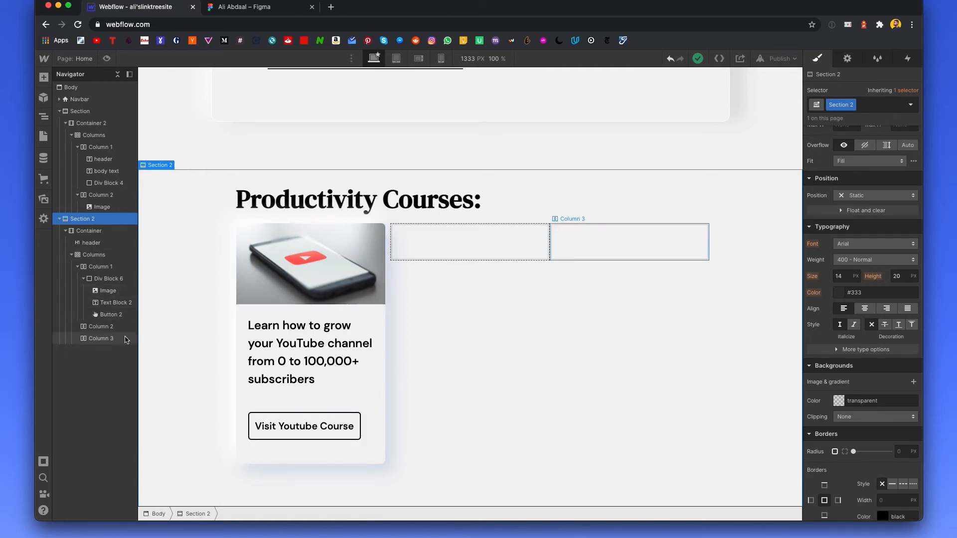
Step: Create a symbol named newCard from the course card's div block
left_click(84, 278)
left_click(104, 279)
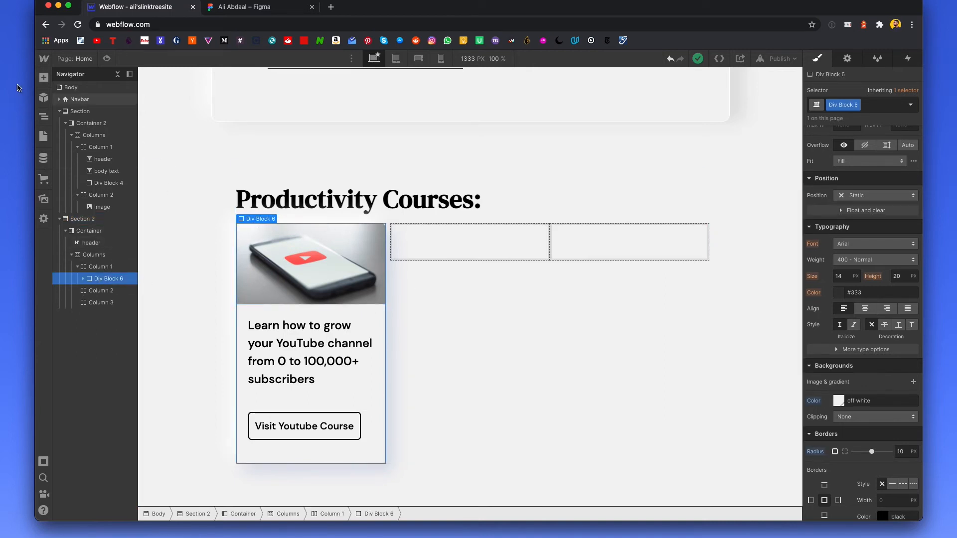
left_click(42, 98)
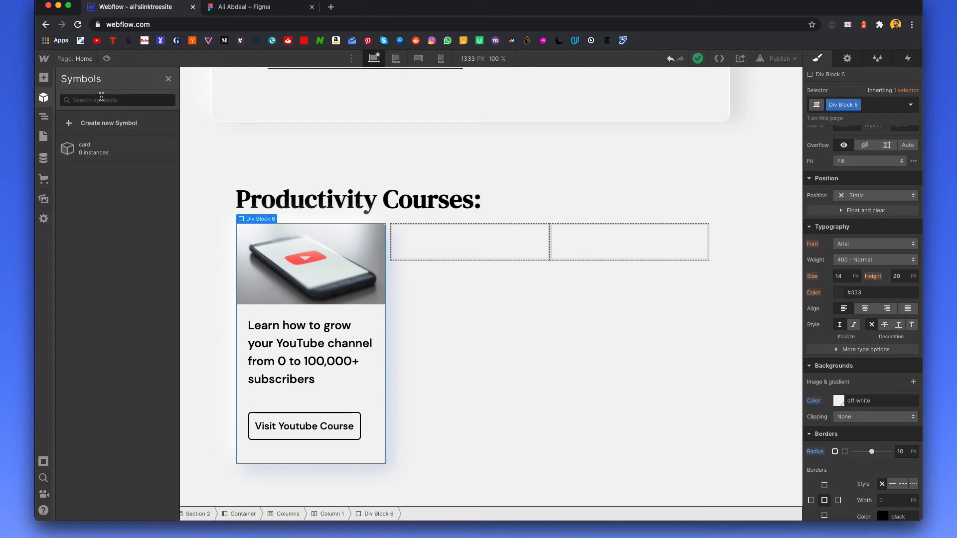
left_click(101, 124)
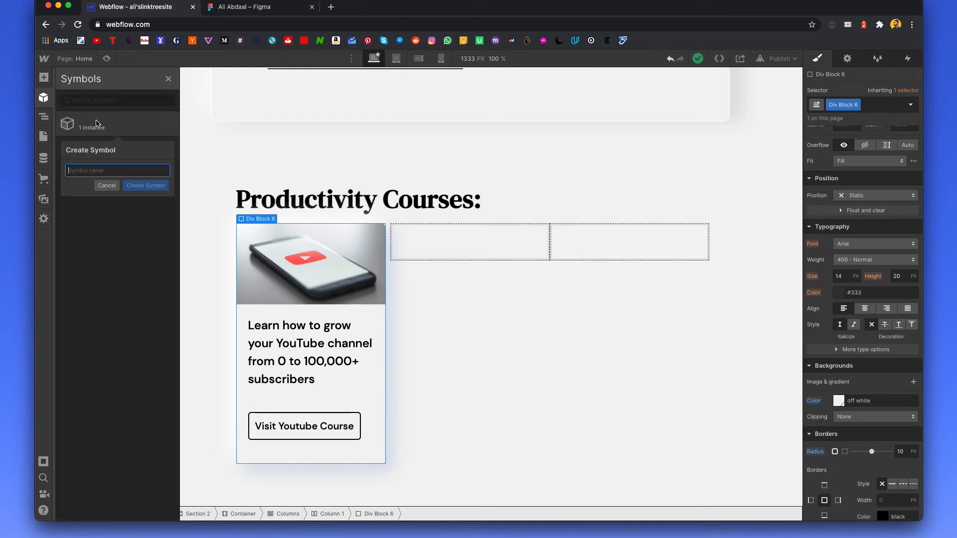
type("newCard")
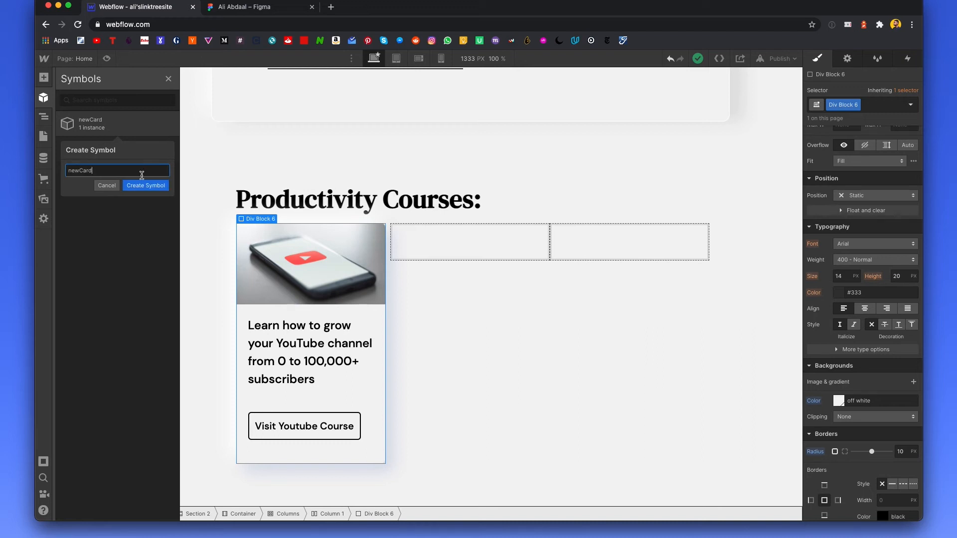
left_click(145, 185)
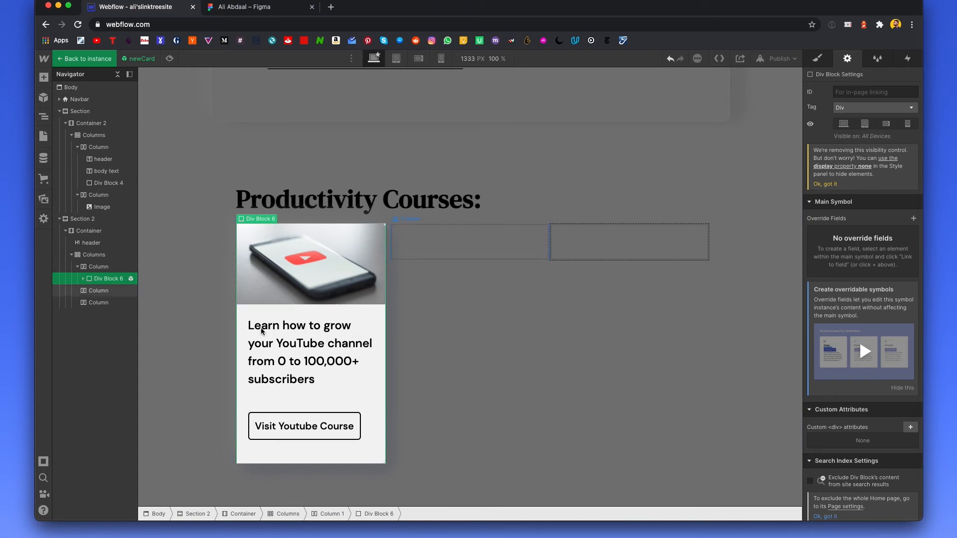
Step: Link the description text in the newCard symbol to a new override field named Body Text
left_click(278, 347)
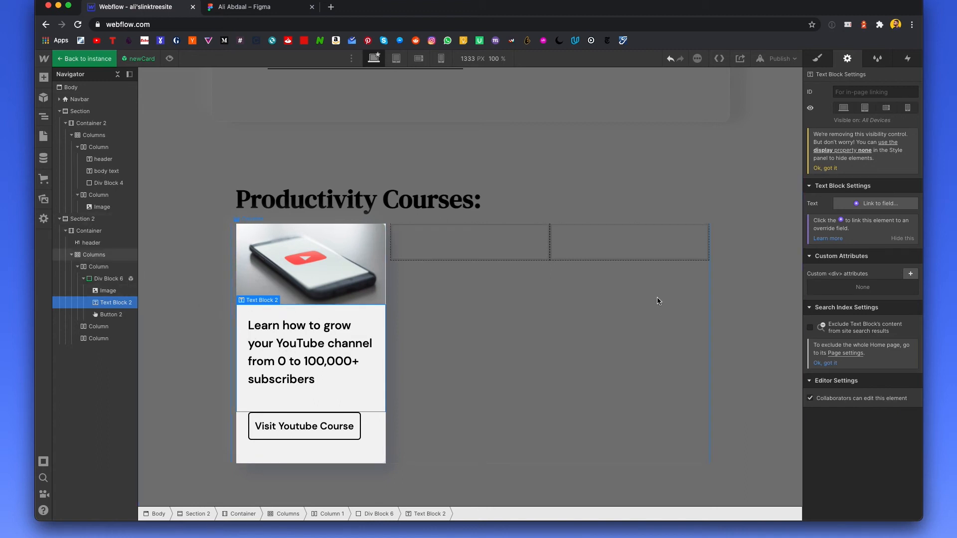
left_click(857, 203)
left_click(854, 225)
type("V")
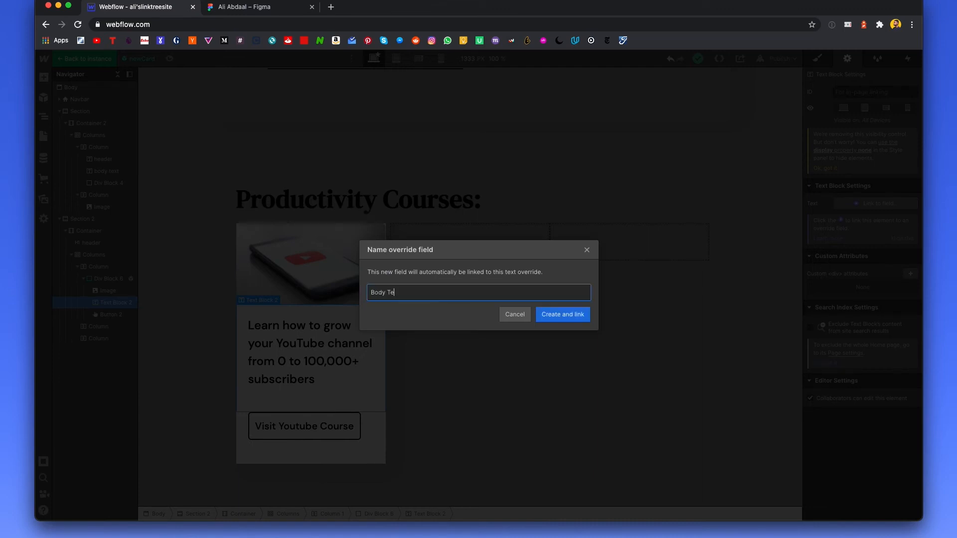
left_click(577, 318)
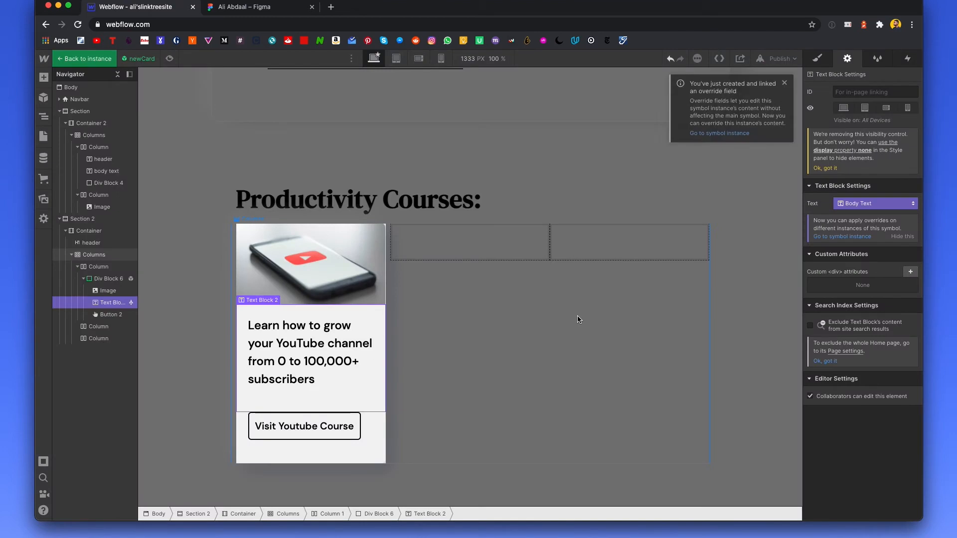
Step: Link the newCard button's text and link to new override fields named BTN Text and BTN Link
left_click(317, 432)
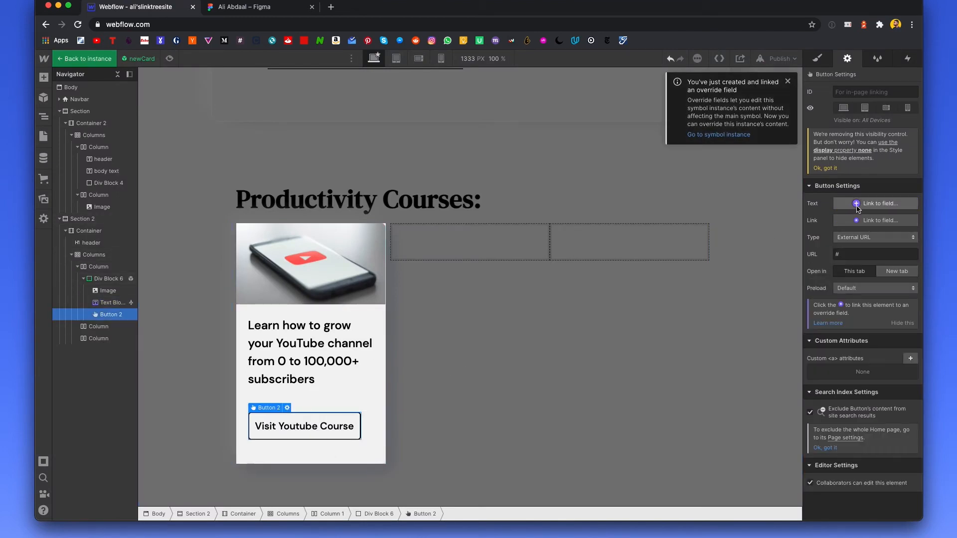
left_click(857, 204)
left_click(860, 225)
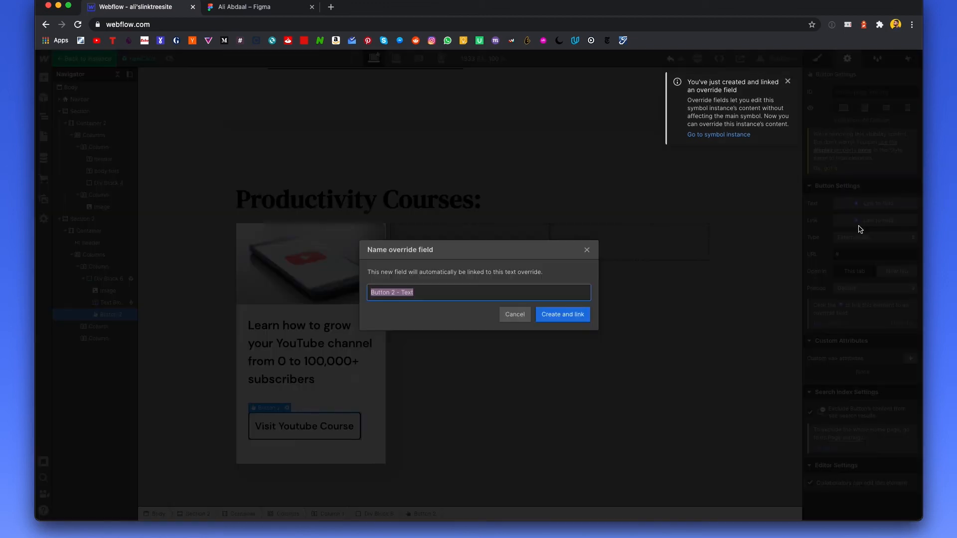
type("BTN")
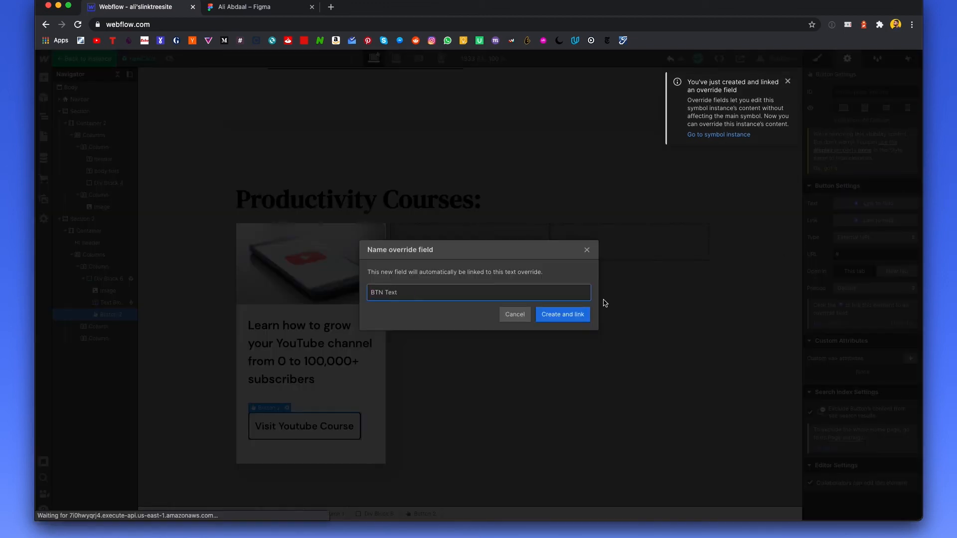
left_click(568, 314)
left_click(872, 225)
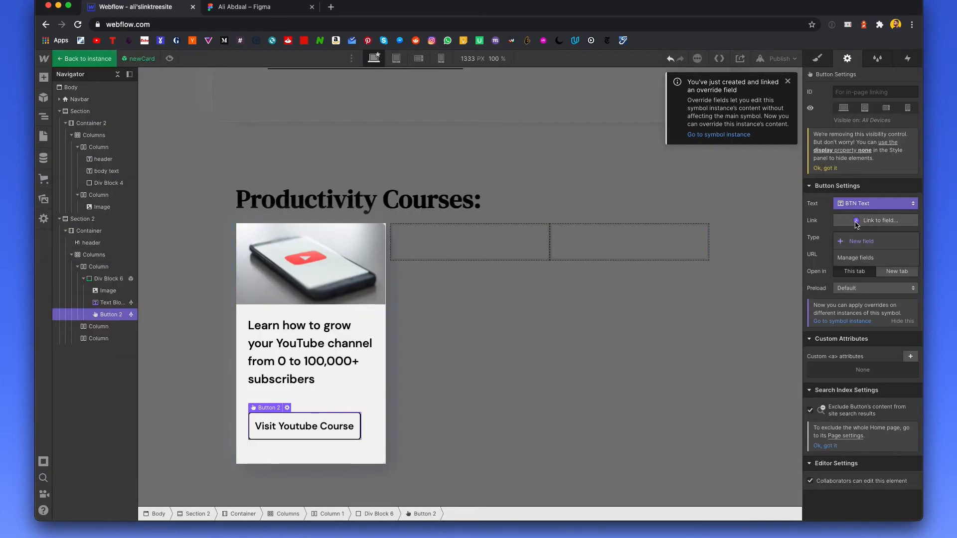
left_click(856, 244)
type("BTN Link")
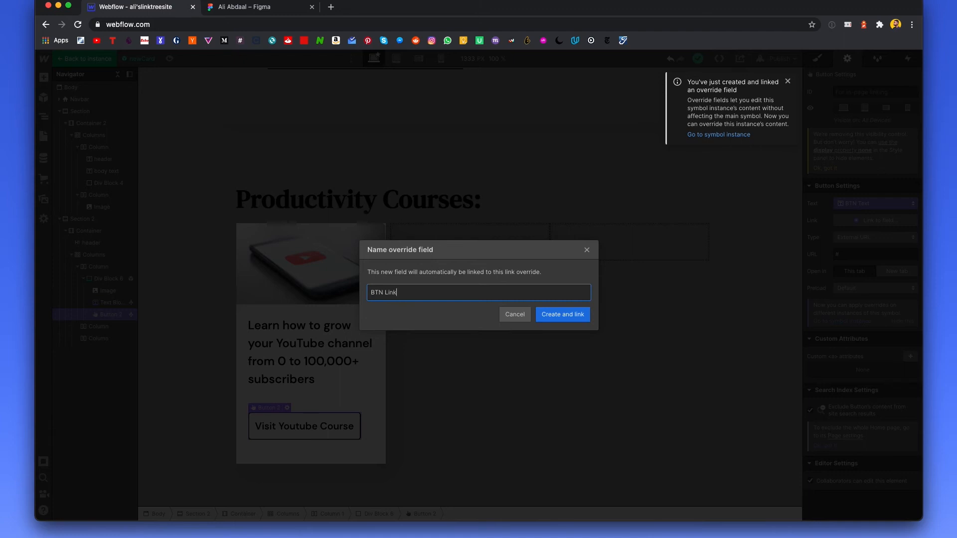
left_click(580, 314)
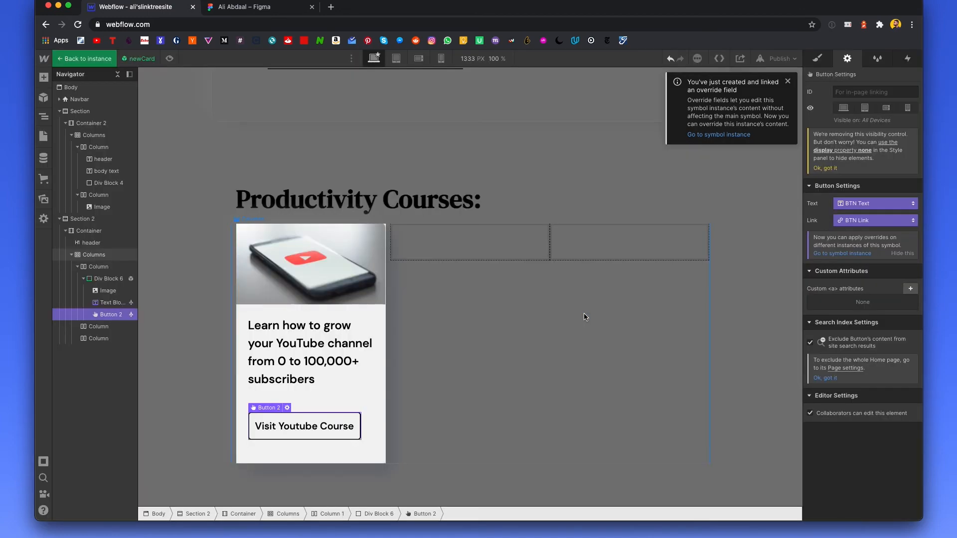
Step: Link the newCard image to a new override field named CardImage and leave the symbol's editing mode
left_click(307, 283)
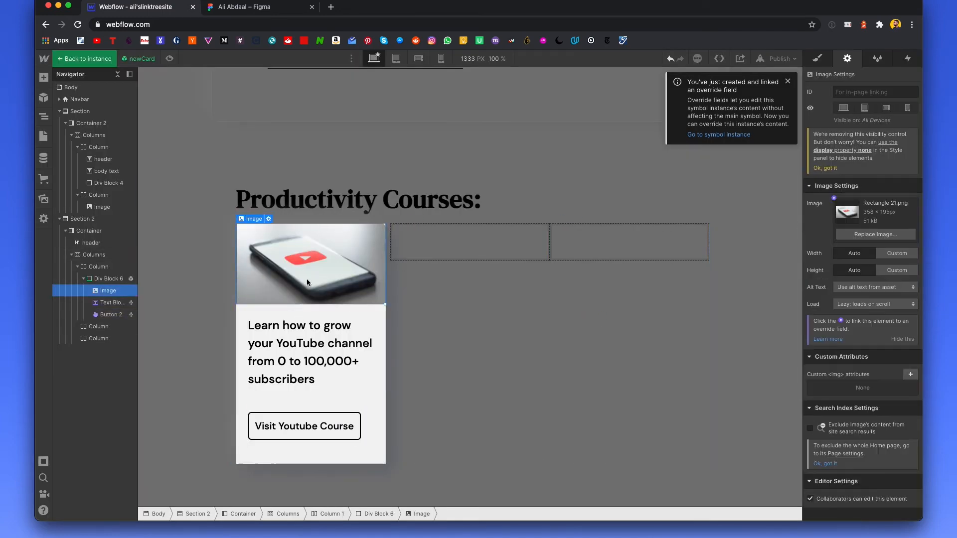
left_click(833, 198)
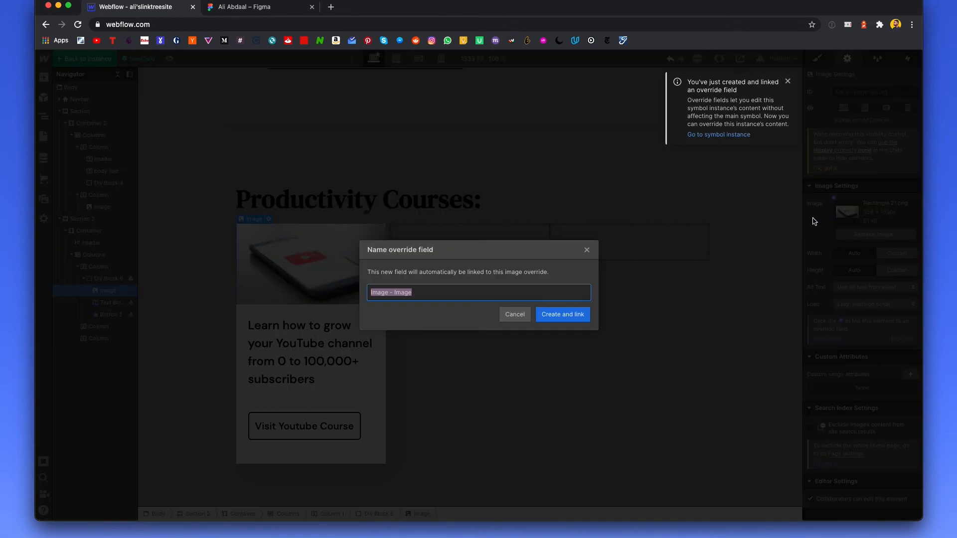
type("Card")
left_click(557, 315)
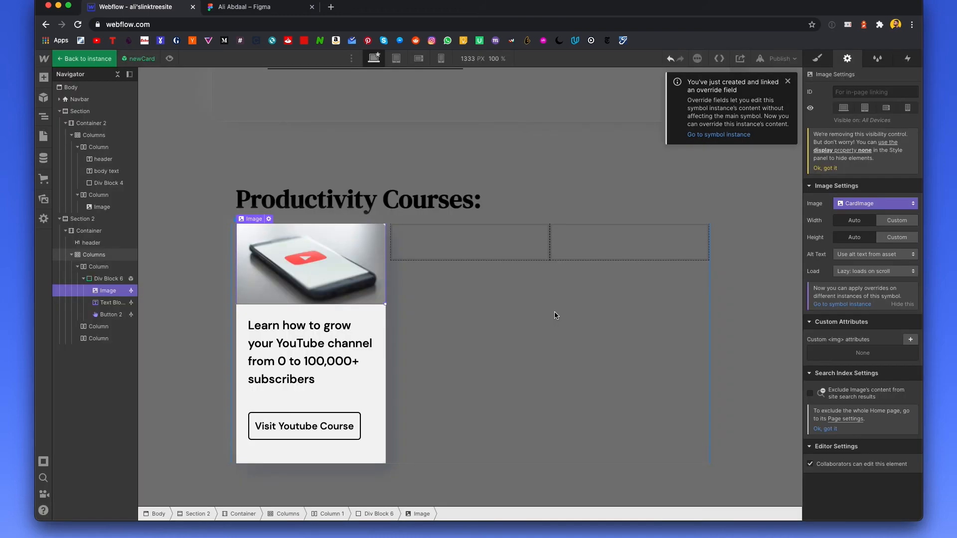
left_click(195, 281)
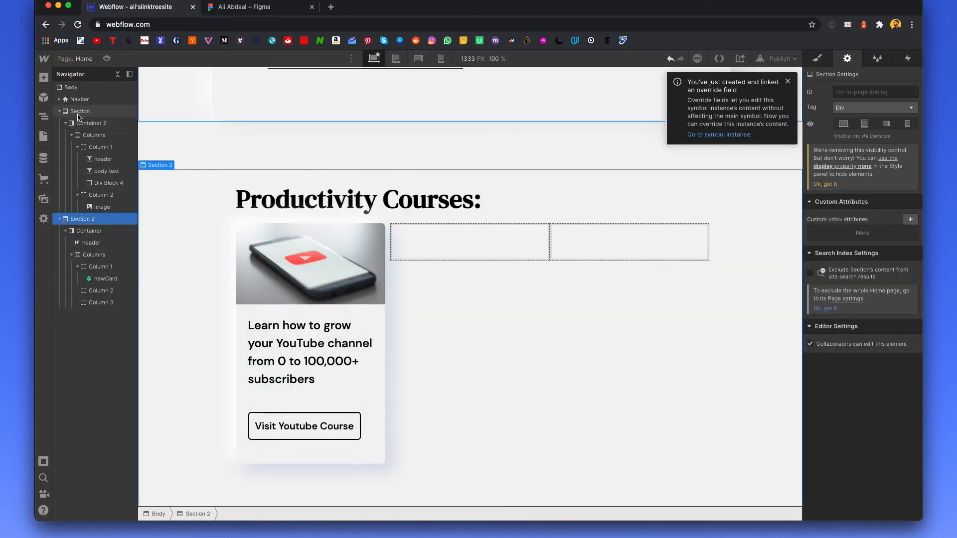
Step: Place an instance of the newCard symbol in the second course column and close its settings
left_click(44, 99)
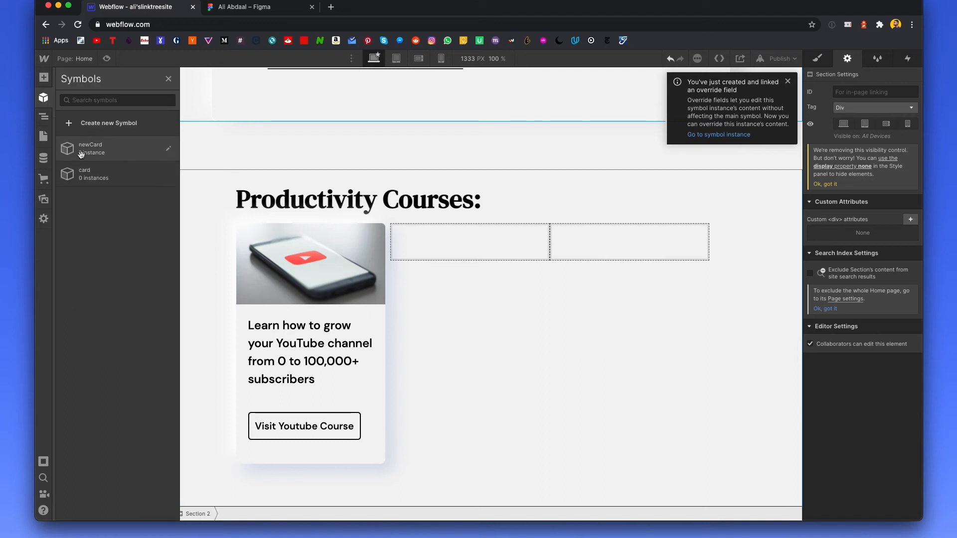
left_click_drag(60, 148, 468, 241)
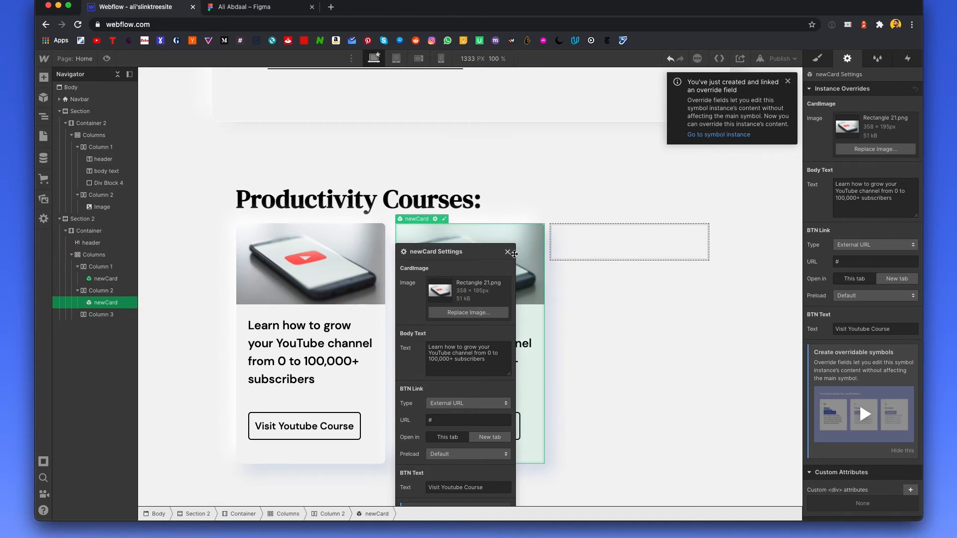
left_click(588, 281)
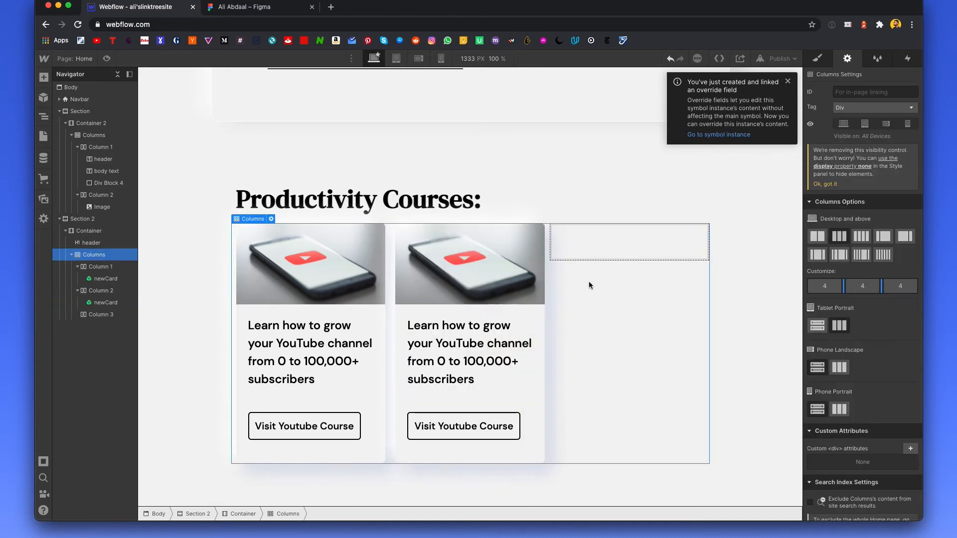
Step: Override the body text of the newCard instance in the second course column with "Subscribe to my youtube channel"
left_click(433, 347)
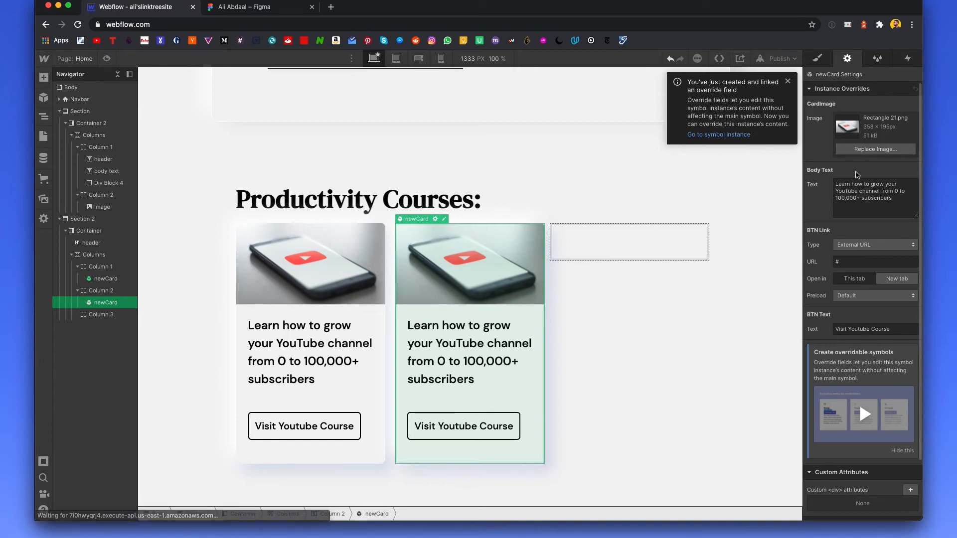
left_click(838, 187)
left_click(839, 187)
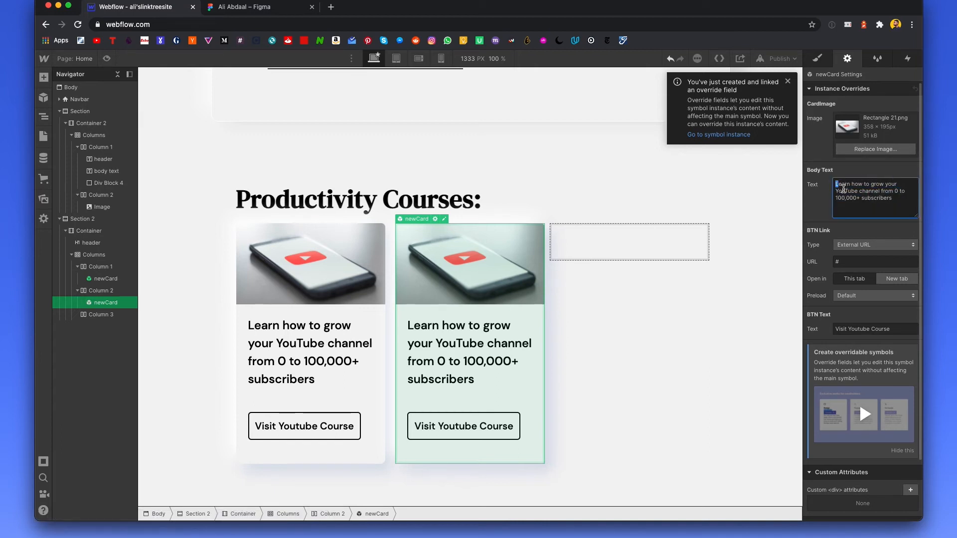
triple_click(843, 188)
type("Subscribe to my")
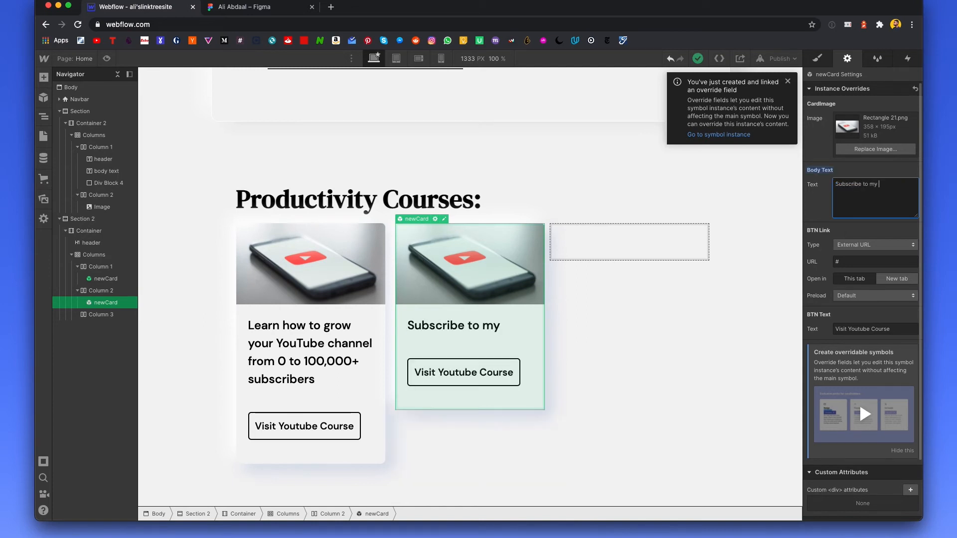
type(" youtube channel")
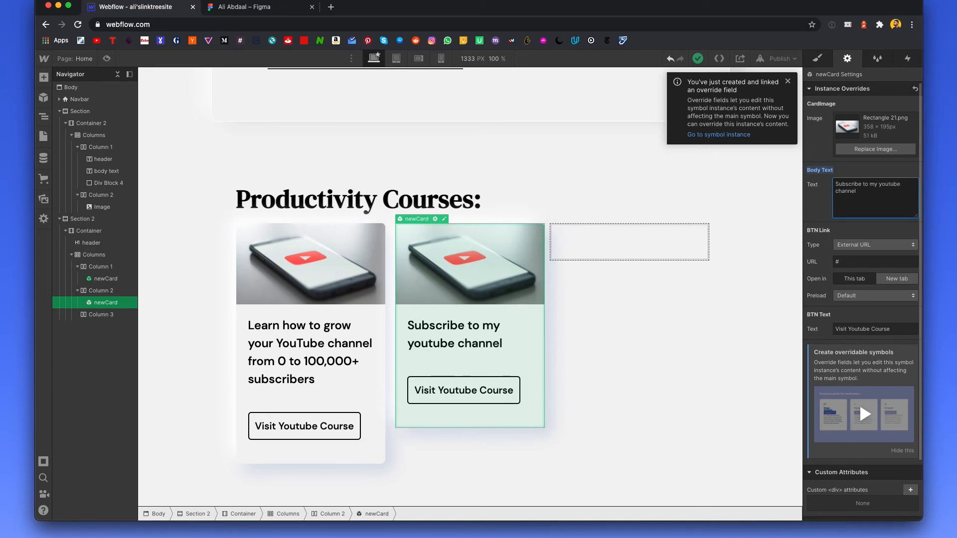
Step: Repeat the second card's body text several times and trim the extra copies to try out different text lengths
key("super+a")
key("super+c")
key("super+v")
key("super+v")
key("super+v")
key("super+v")
key("alt+BackSpace")
key("alt+BackSpace")
key("alt+BackSpace")
key("alt+BackSpace")
key("alt+BackSpace")
key("alt+BackSpace")
key("alt+BackSpace")
key("alt+BackSpace")
key("alt+BackSpace")
key("alt+BackSpace")
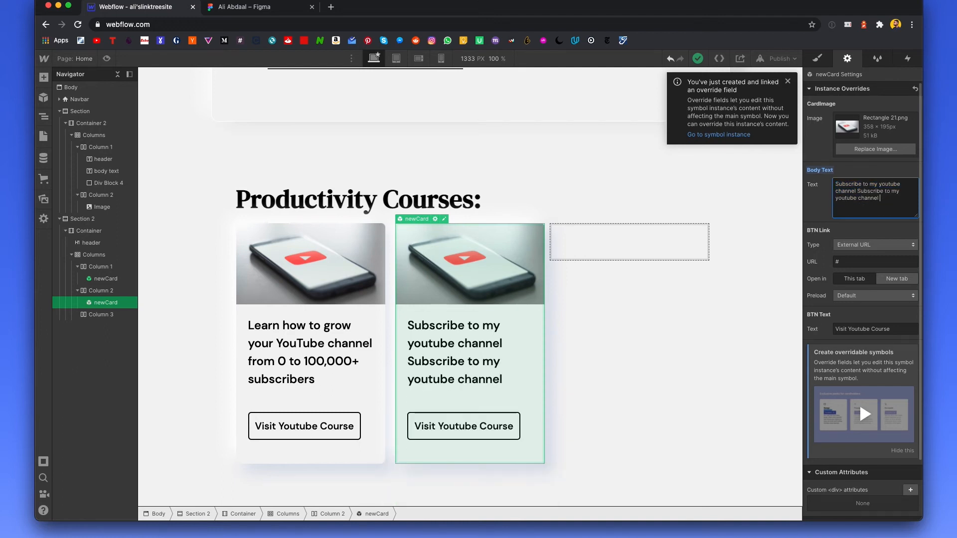
Step: Check the second course card in the Figma design for its image and button wording, and return to Webflow
left_click(263, 11)
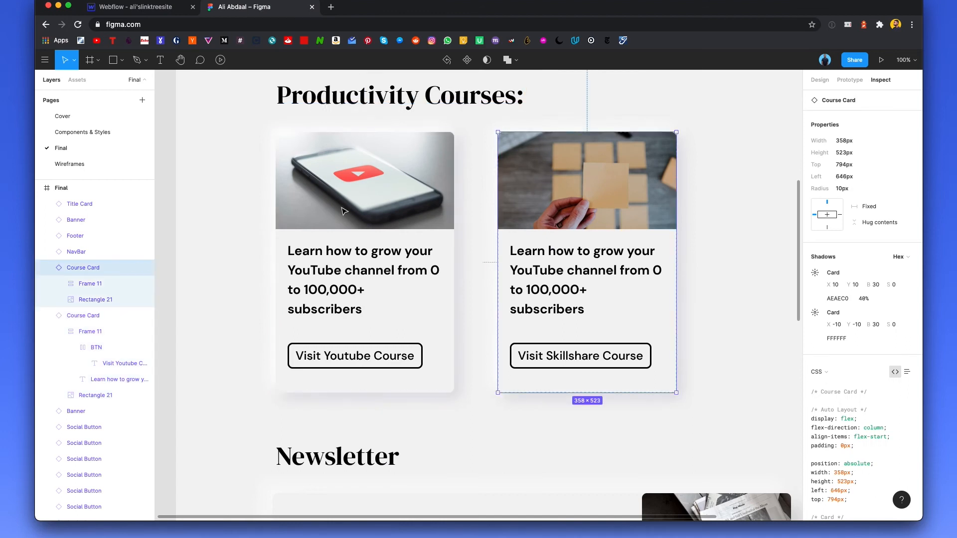
left_click(143, 14)
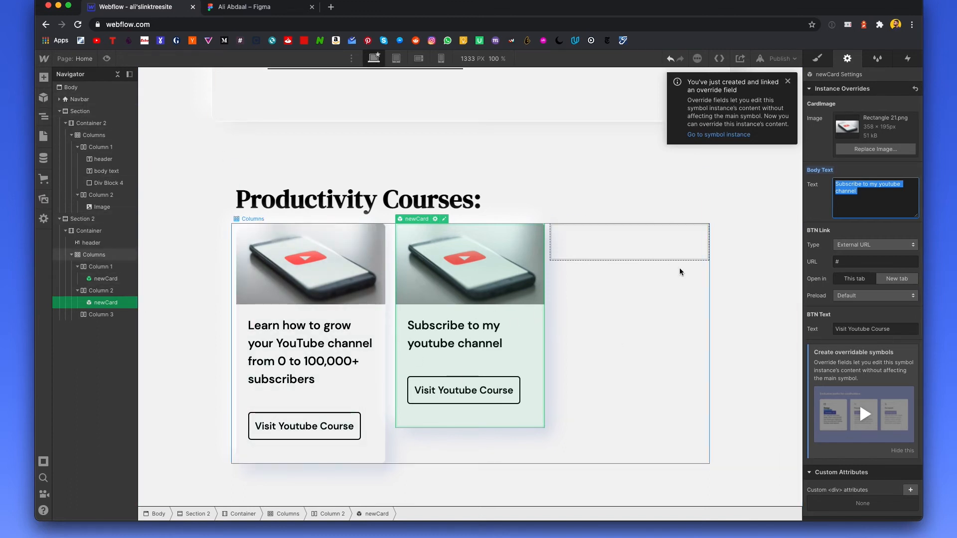
left_click(239, 10)
left_click(535, 267)
left_click(555, 355)
left_click(137, 7)
Step: Override the second card's button text with "Visit Skillshare Course"
double_click(463, 390)
left_click(573, 372)
left_click(506, 357)
double_click(860, 329)
type("Skillshare")
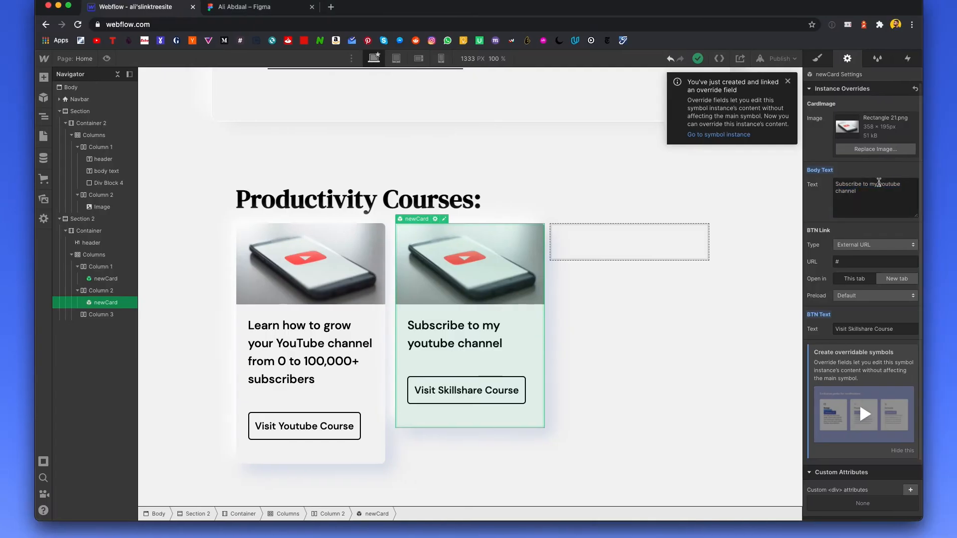
Step: Set the second card's body text to "How to Study for Exams - An Evidence Based Masterclass For You"
triple_click(879, 182)
key("super+v")
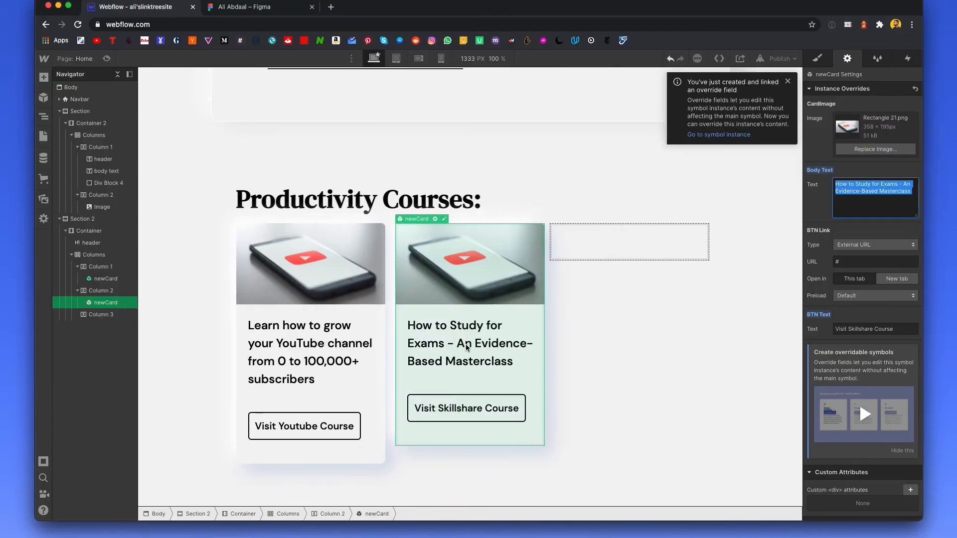
key("Return")
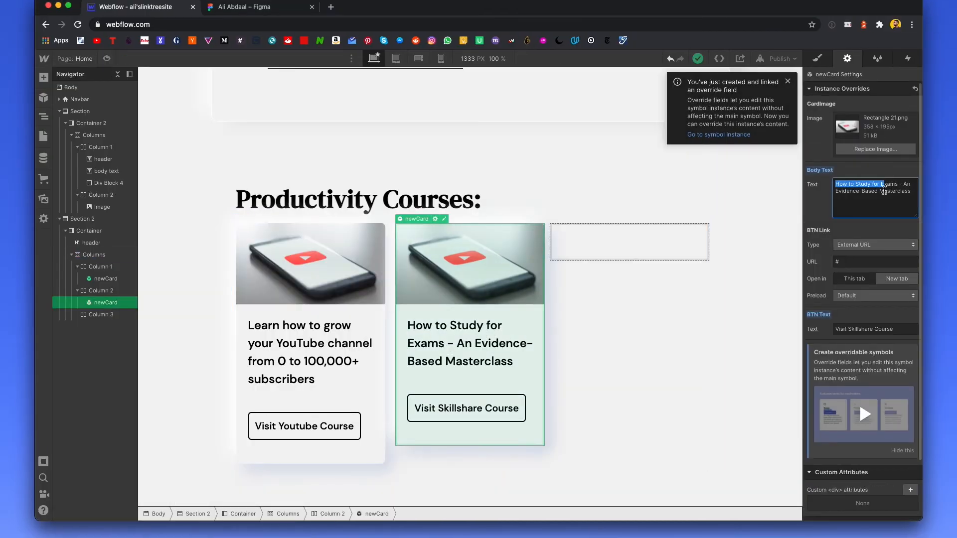
left_click(861, 191)
key("BackSpace")
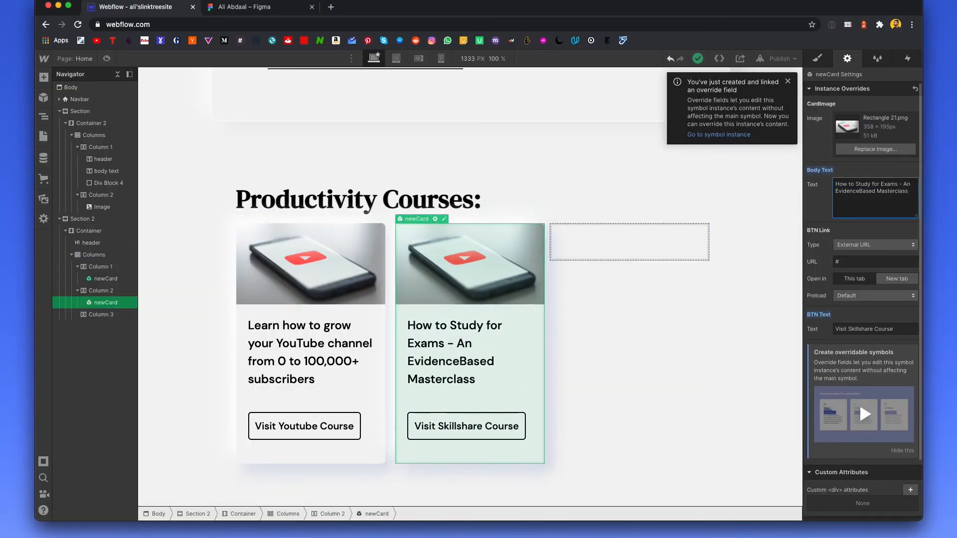
type("For You")
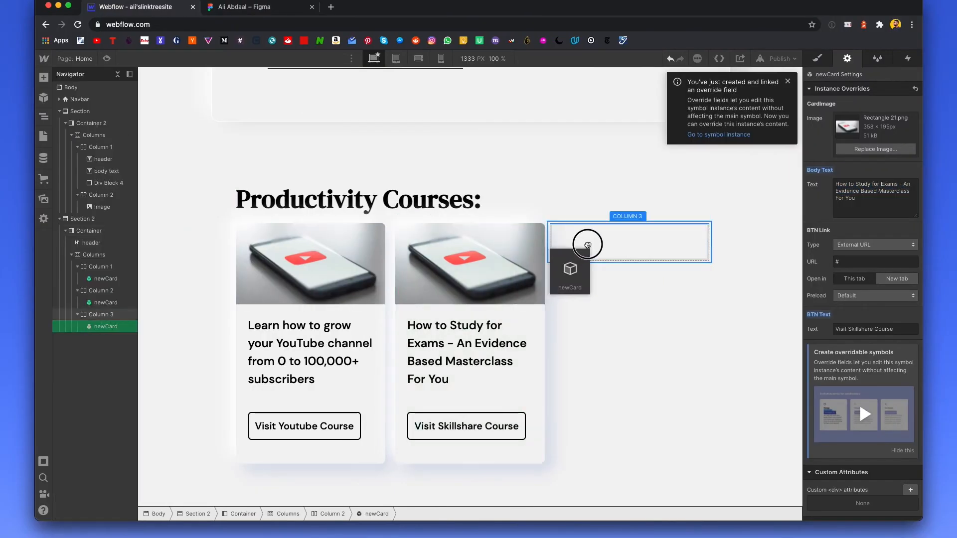
Step: Place a newCard instance in the third course column and try overriding its body text
double_click(627, 347)
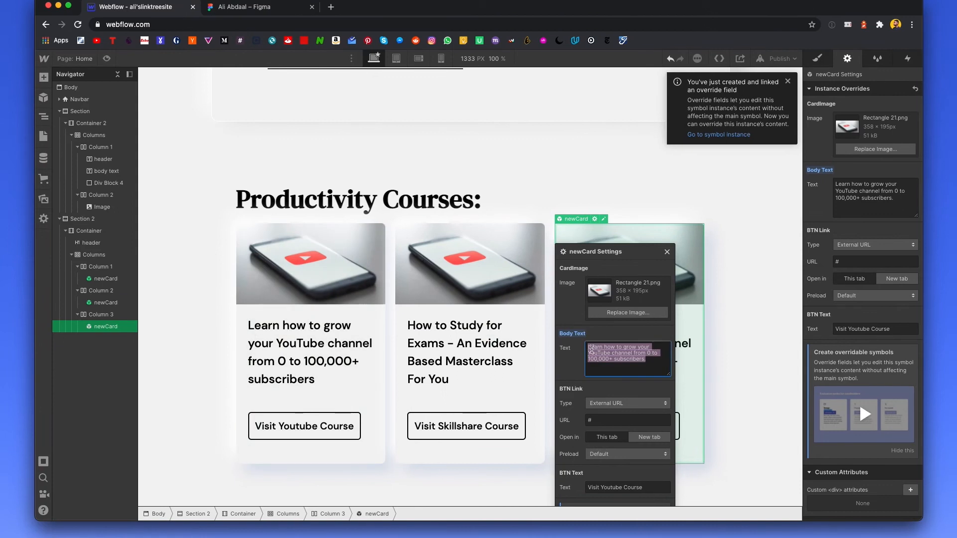
type("Posi")
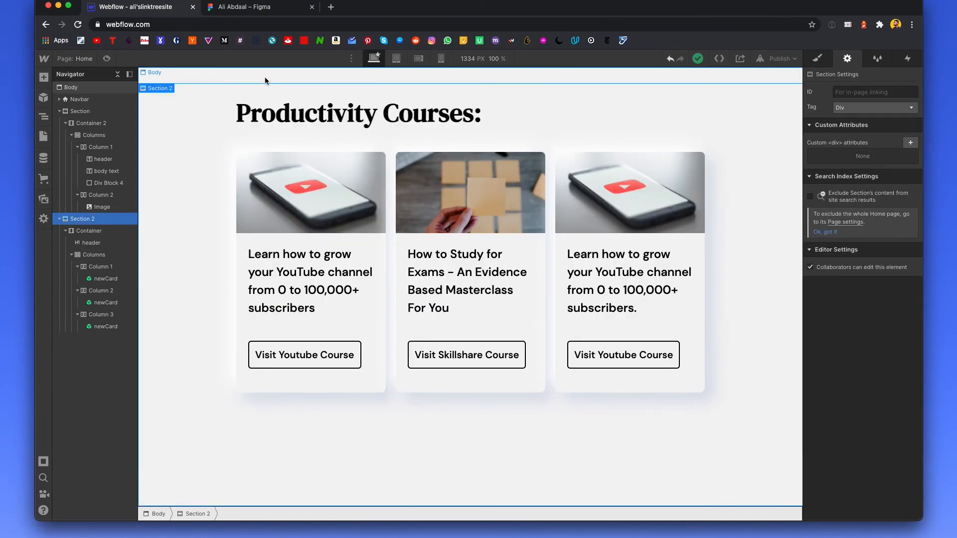
Step: Switch to the Figma design and examine the Newsletter and Podcast sections below the course cards
left_click(246, 7)
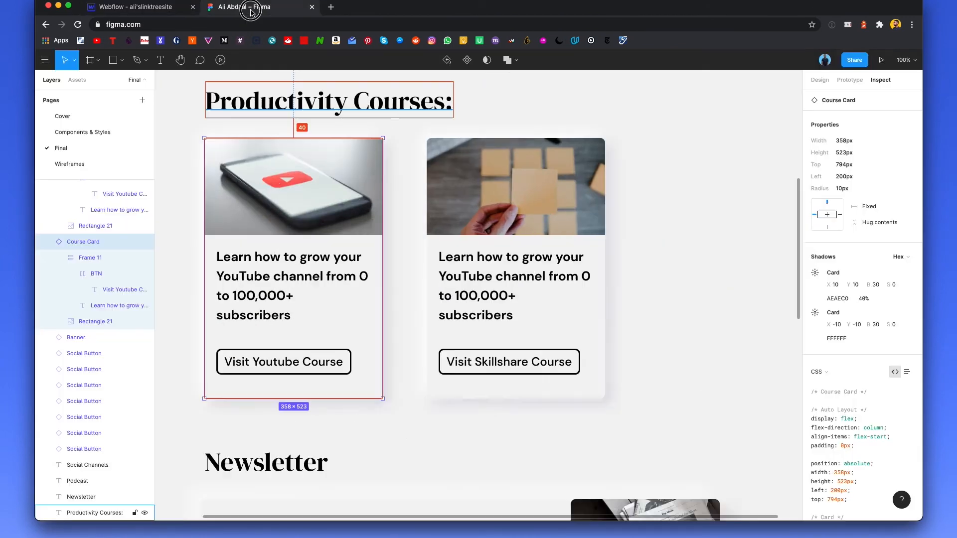
scroll(374, 194, "down", 3)
scroll(374, 194, "down", 5)
scroll(337, 266, "left", 2)
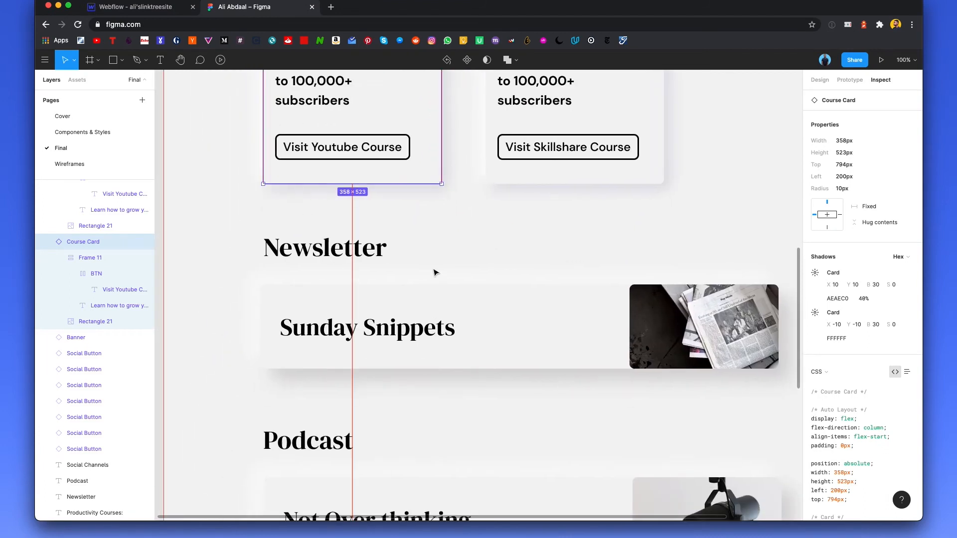
scroll(416, 270, "down", 4)
scroll(546, 305, "right", 1)
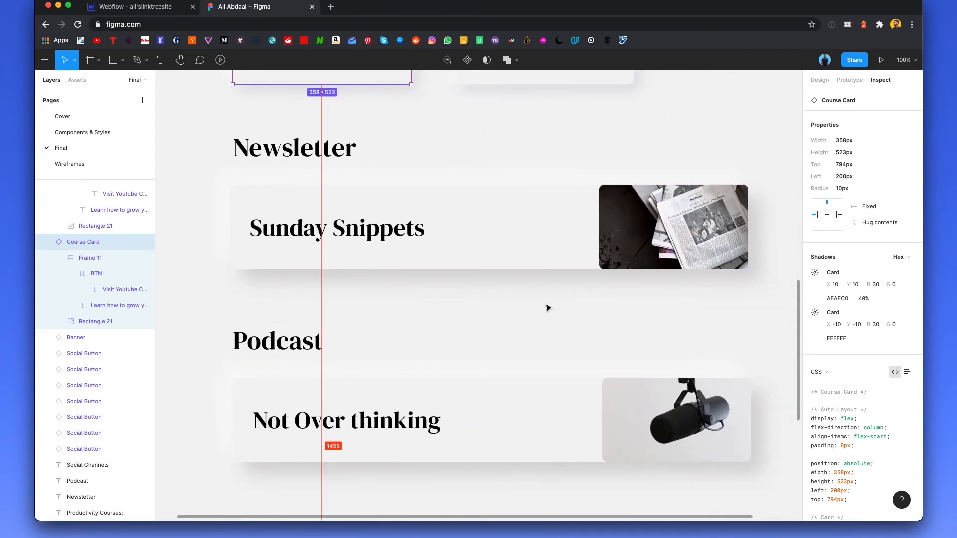
scroll(526, 303, "up", 5)
scroll(518, 304, "up", 4)
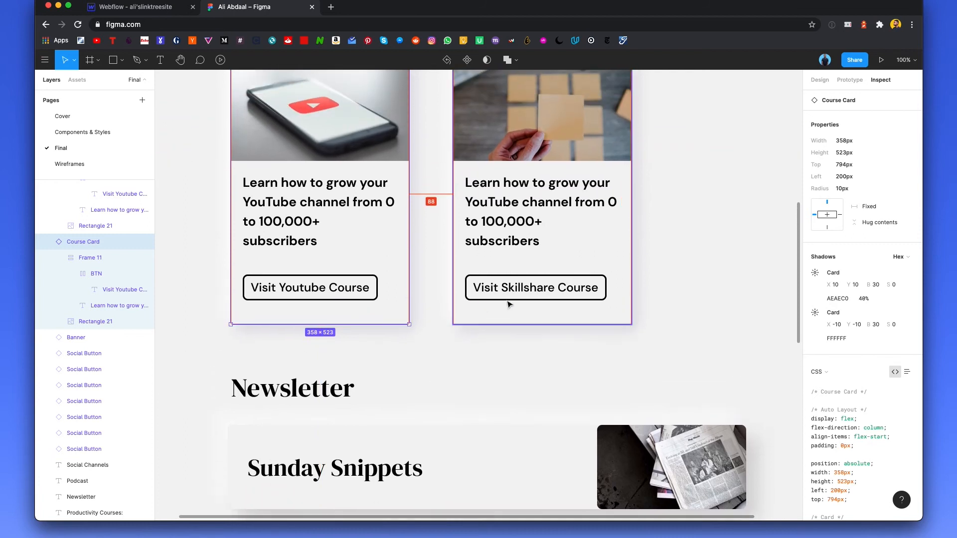
scroll(499, 306, "up", 3)
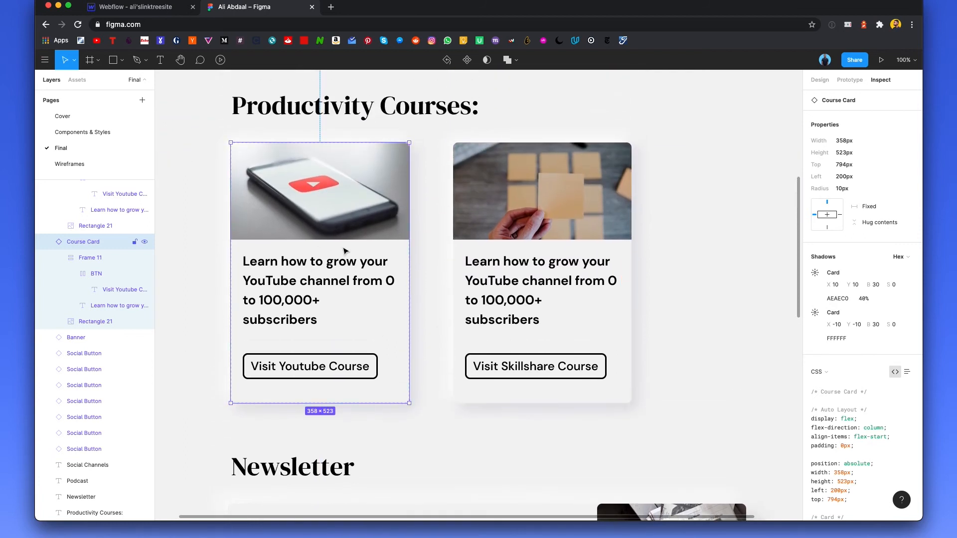
scroll(486, 291, "down", 10)
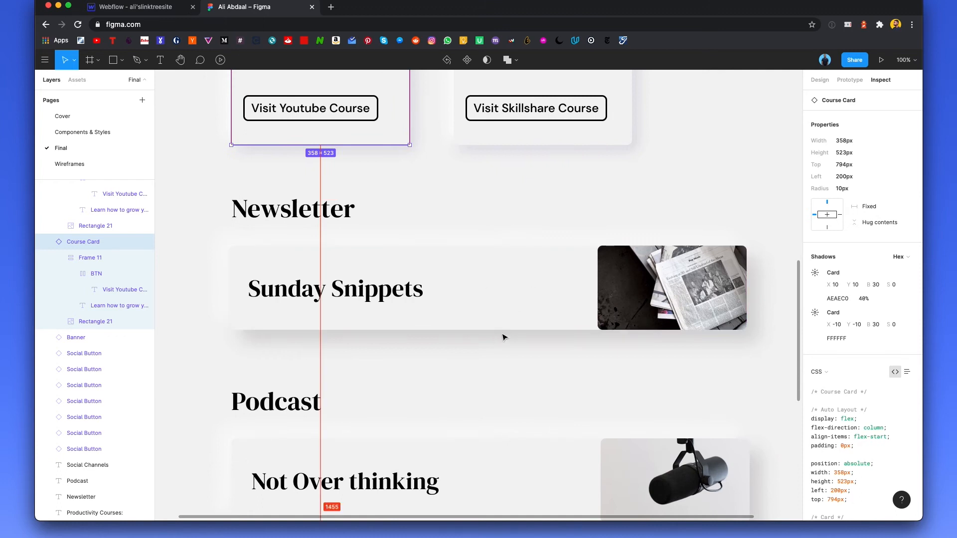
scroll(503, 337, "down", 5)
scroll(500, 340, "up", 1)
scroll(493, 346, "down", 3)
scroll(493, 345, "up", 9)
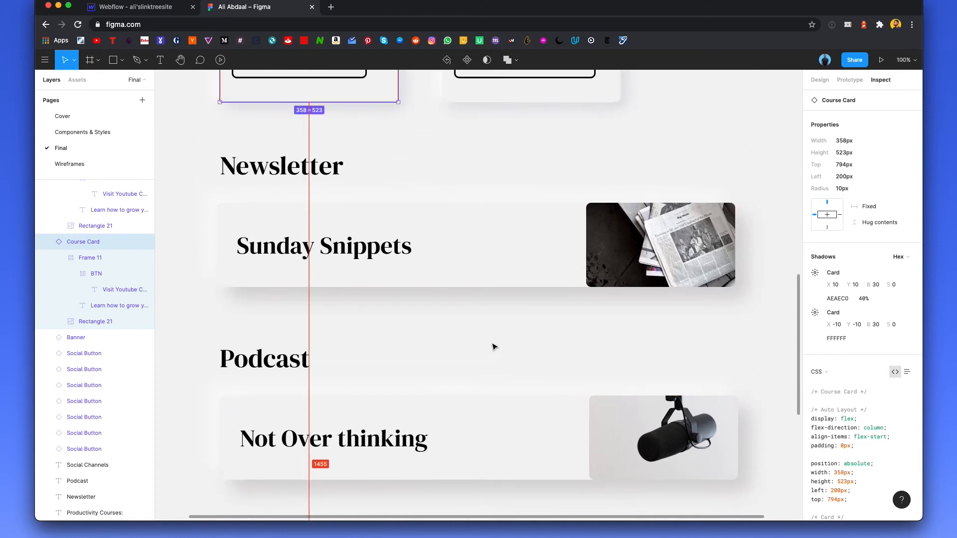
scroll(376, 279, "up", 5)
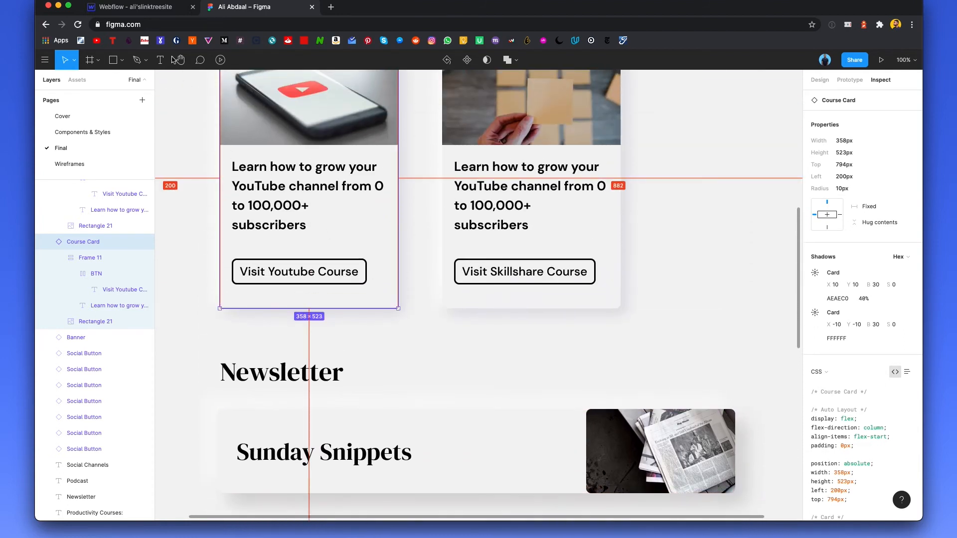
Step: Return to Webflow and add a new section below Section 2 at the end of the page
left_click(134, 14)
scroll(347, 289, "down", 2)
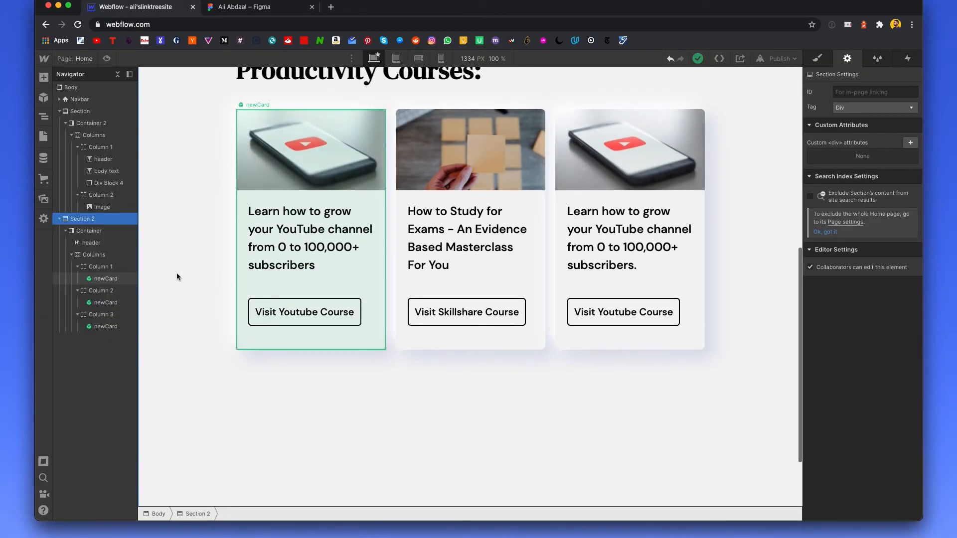
left_click(59, 220)
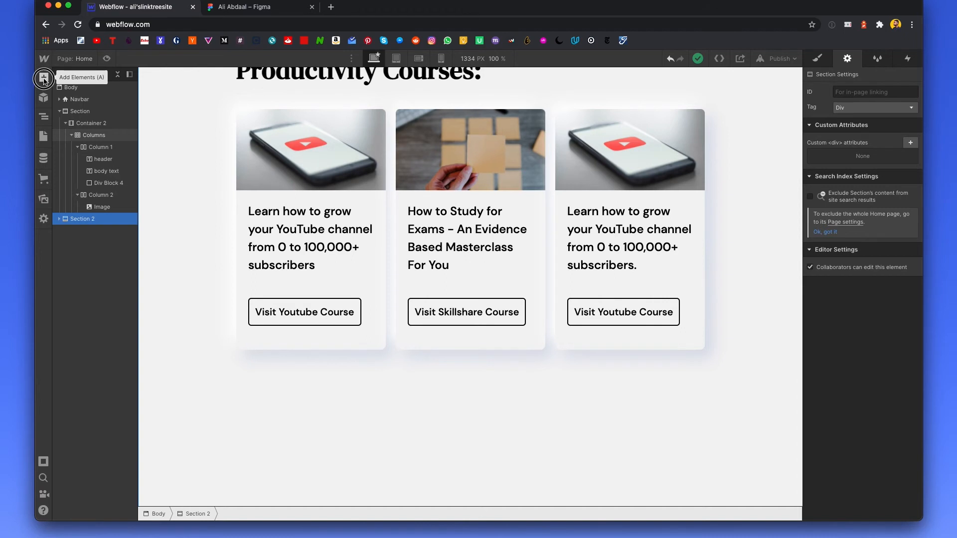
left_click(44, 77)
left_click_drag(76, 179, 80, 140)
left_click(59, 135)
scroll(270, 203, "down", 6)
Step: Add a container to the new section and nest a div block inside it
left_click(44, 78)
left_click_drag(117, 178, 80, 250)
left_click(43, 77)
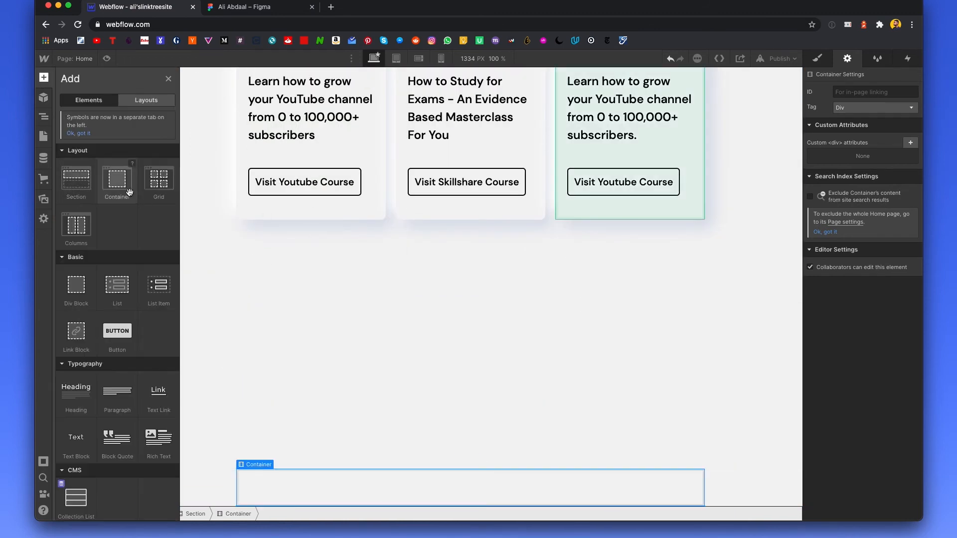
left_click_drag(76, 285, 299, 492)
Step: Set the bottom padding of the new section below Section 2 to 200 px
left_click(83, 123)
key("s")
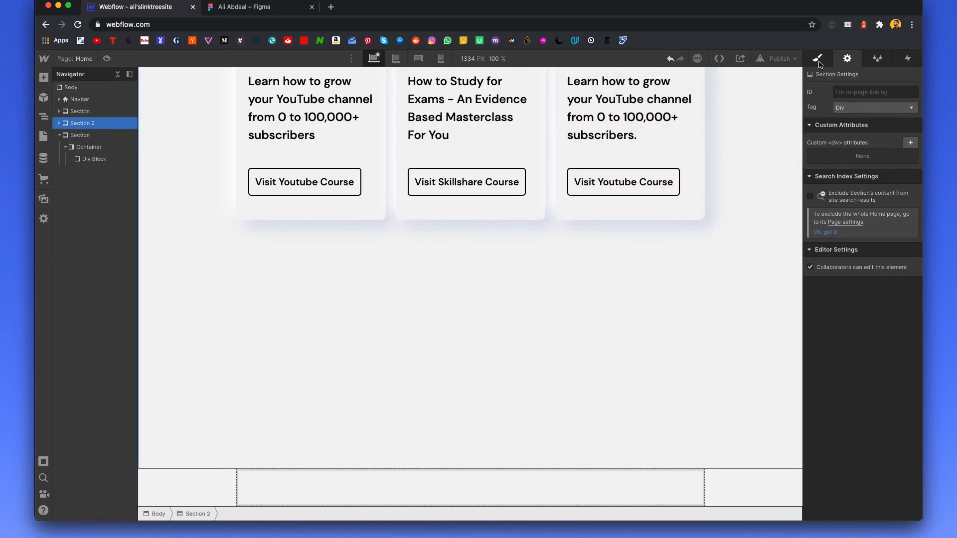
left_click(72, 135)
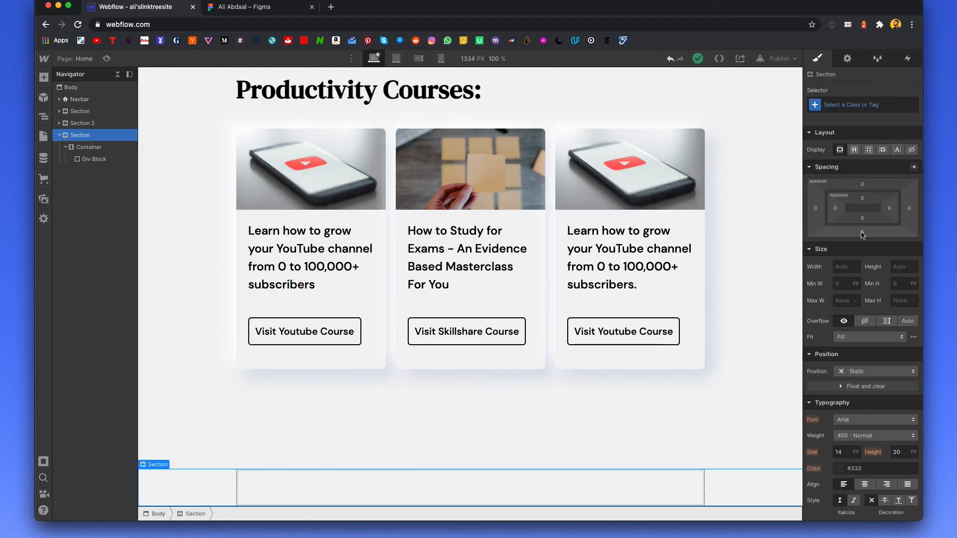
left_click(862, 218)
type("200")
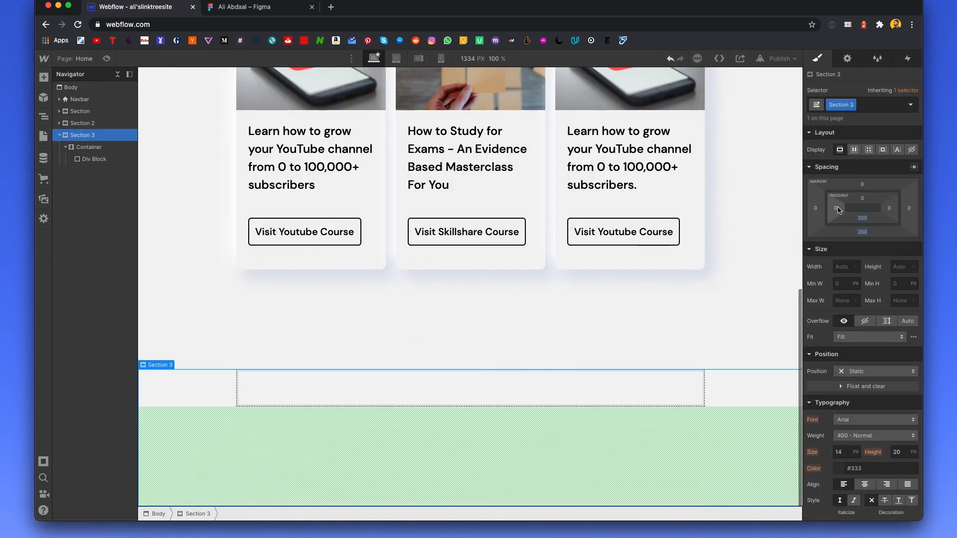
Step: Compare Section 2's spacing with the distances between the banner, course cards and Newsletter section in the Figma design
left_click(492, 292)
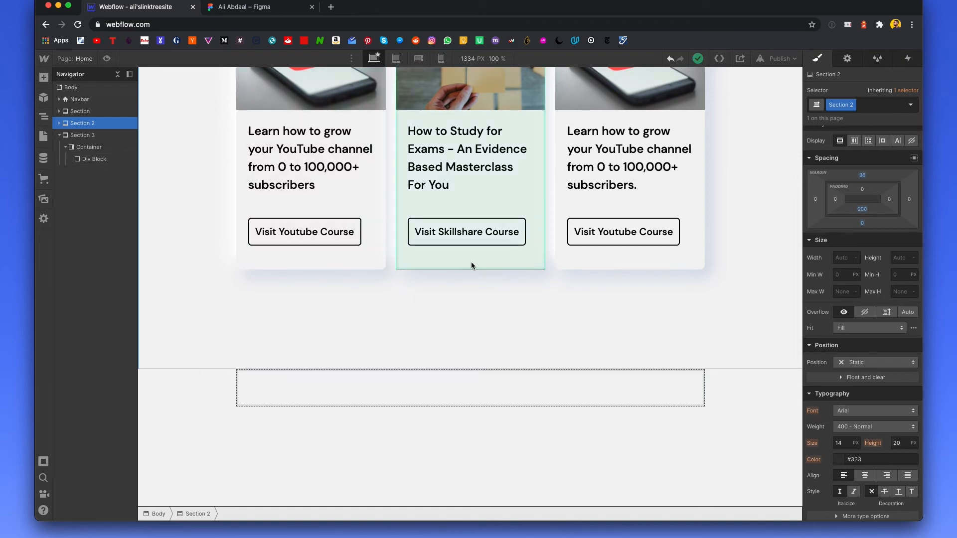
scroll(299, 239, "up", 3)
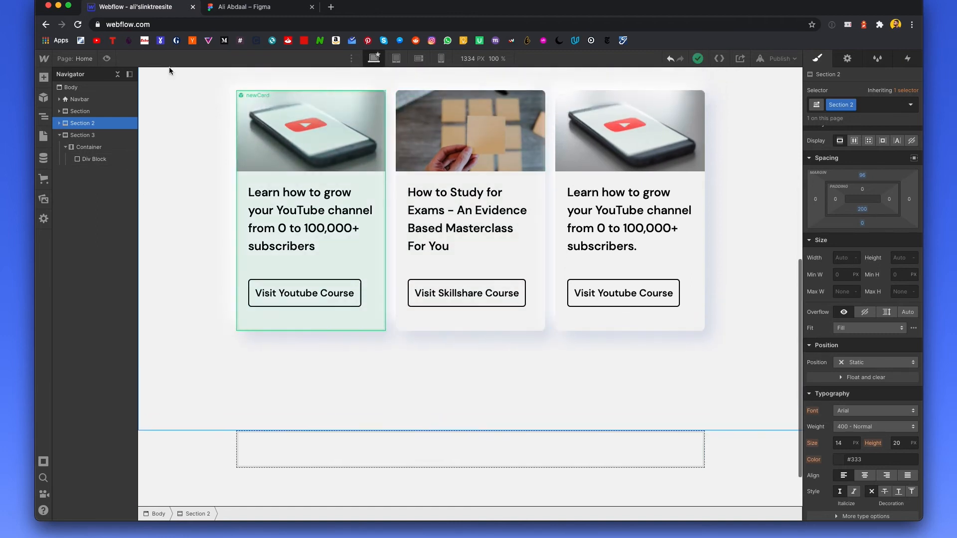
left_click(219, 12)
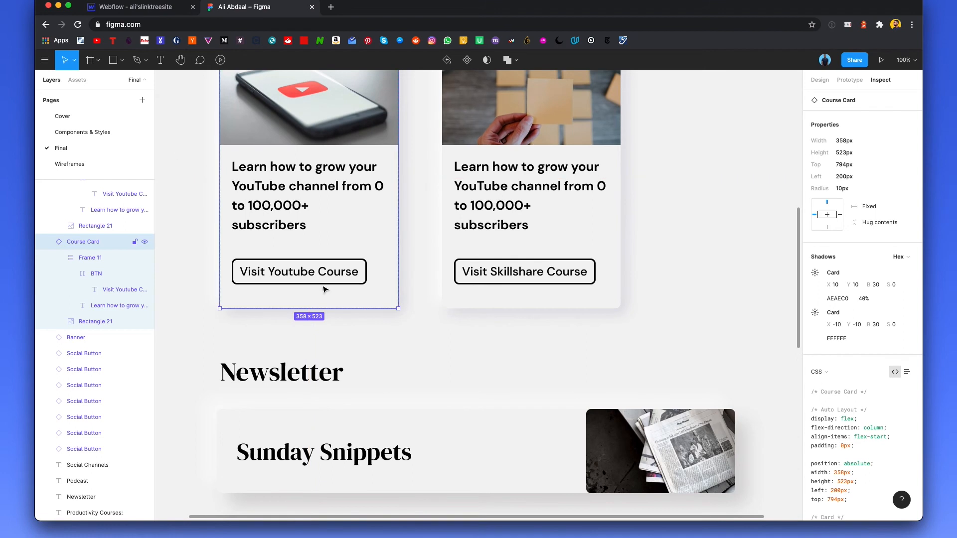
scroll(344, 268, "down", 4)
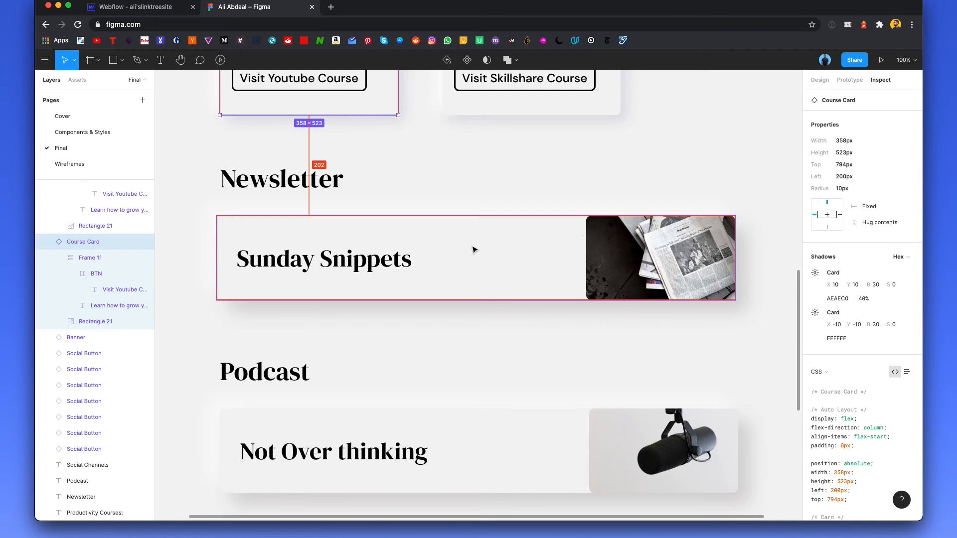
scroll(474, 249, "up", 3)
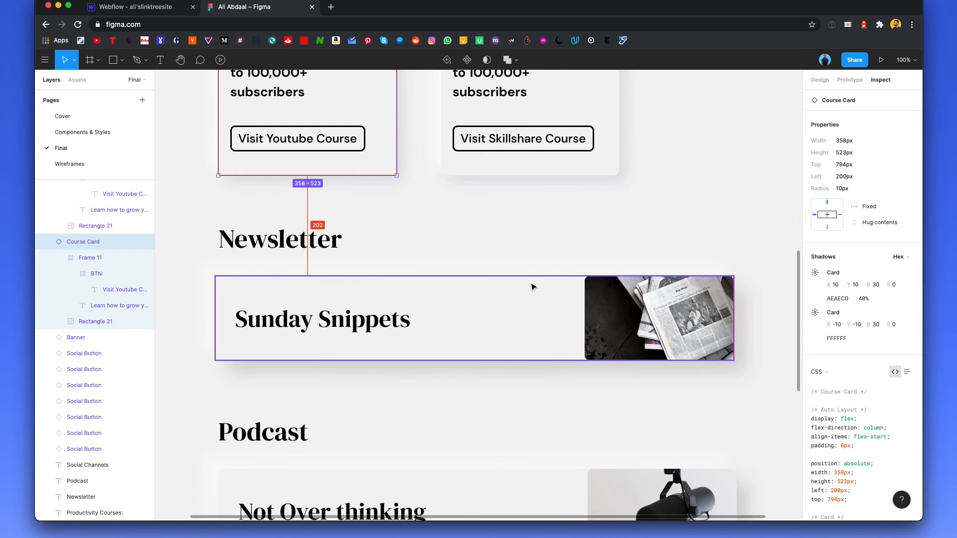
scroll(543, 280, "down", 3)
scroll(543, 280, "up", 15)
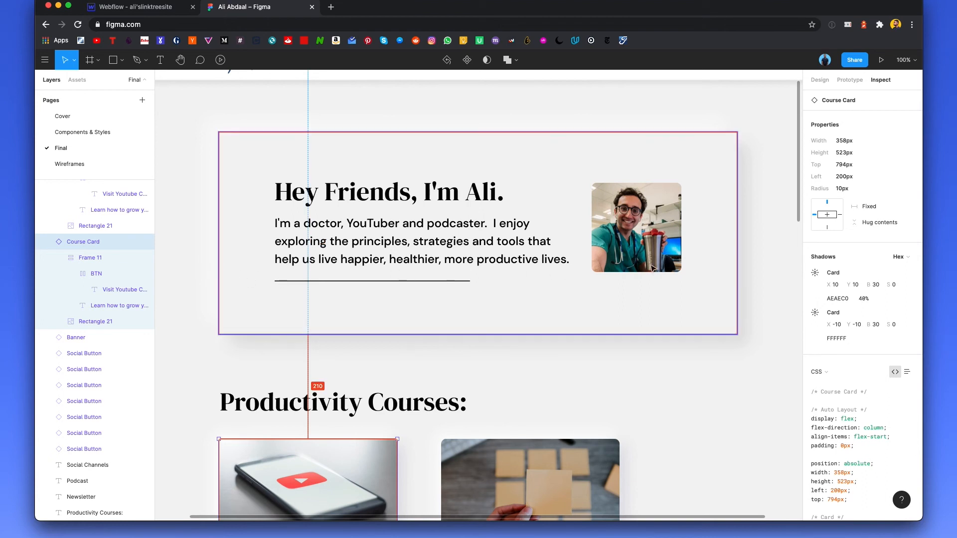
scroll(511, 258, "down", 15)
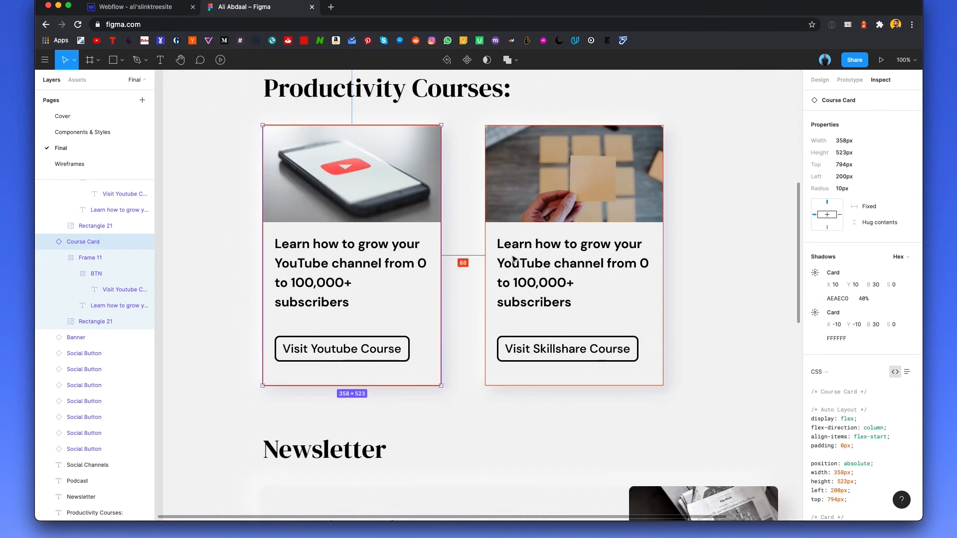
Step: Return to Webflow and set the background color of the div block in Section 3 to the off white swatch
scroll(514, 258, "up", 5)
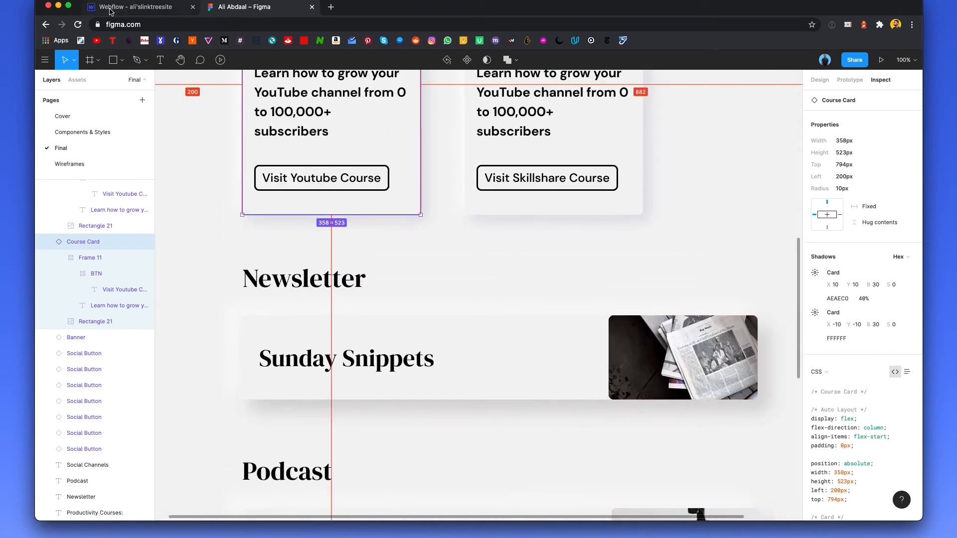
left_click(111, 11)
scroll(386, 315, "down", 3)
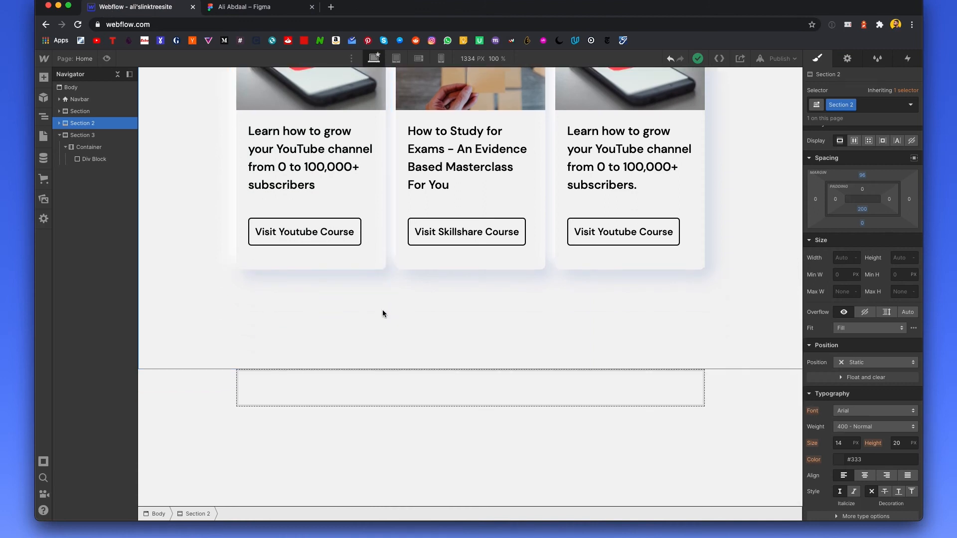
left_click(424, 388)
scroll(842, 393, "down", 10)
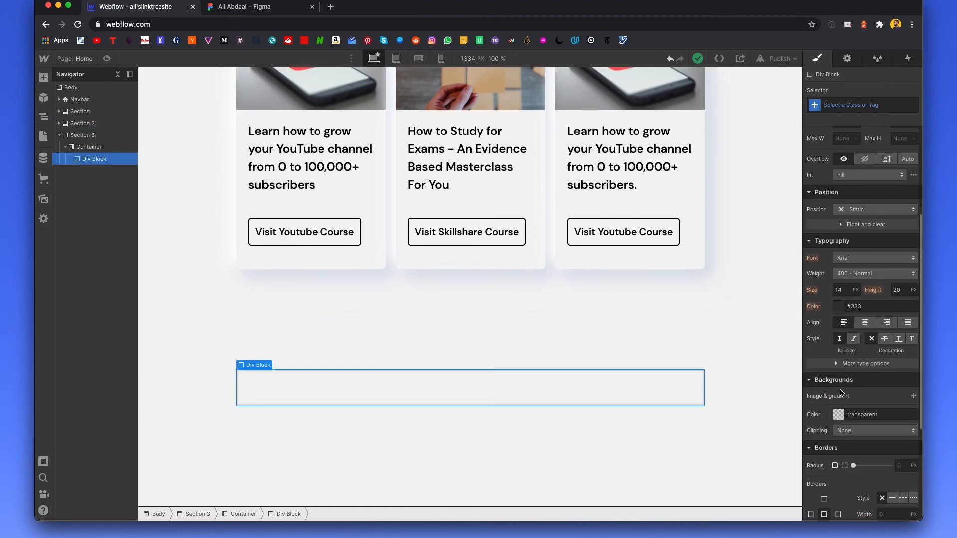
scroll(864, 424, "down", 3)
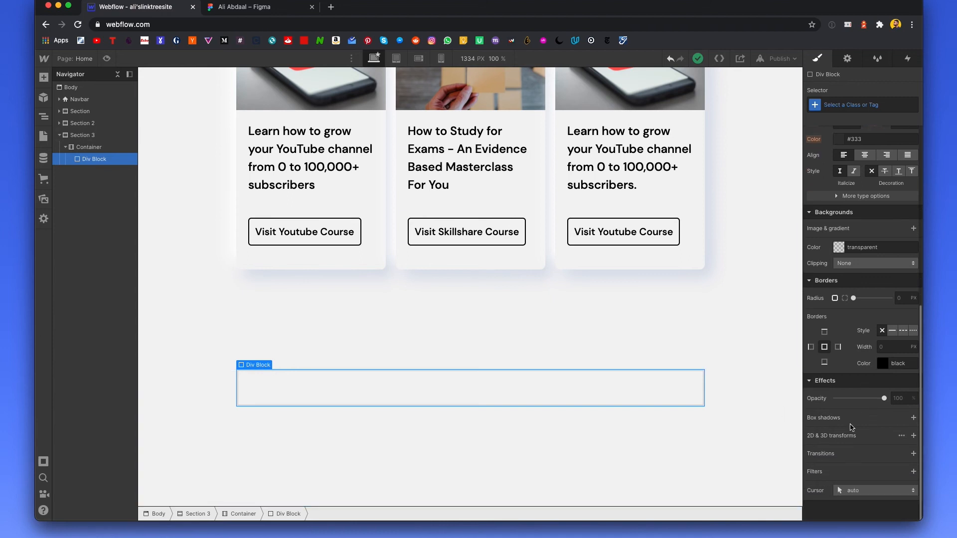
scroll(860, 359, "up", 2)
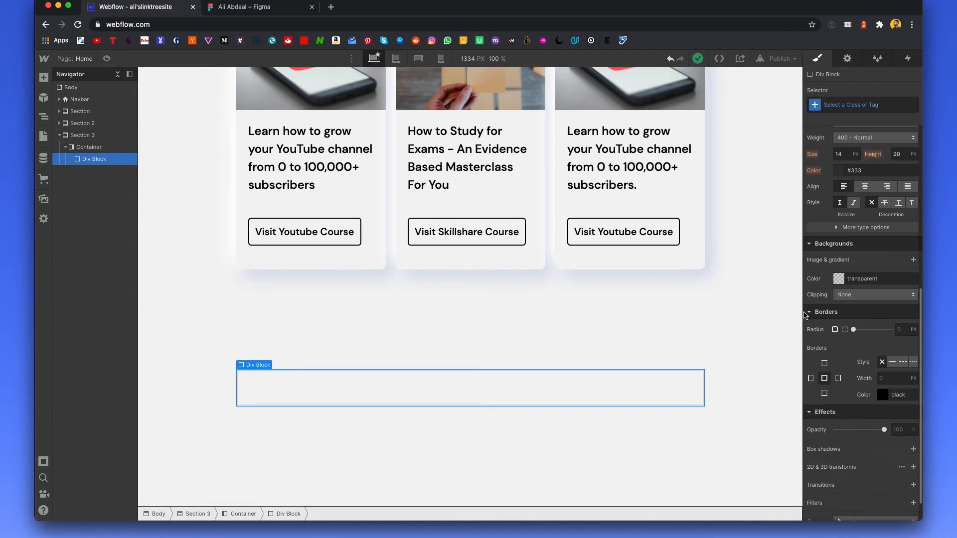
left_click(841, 280)
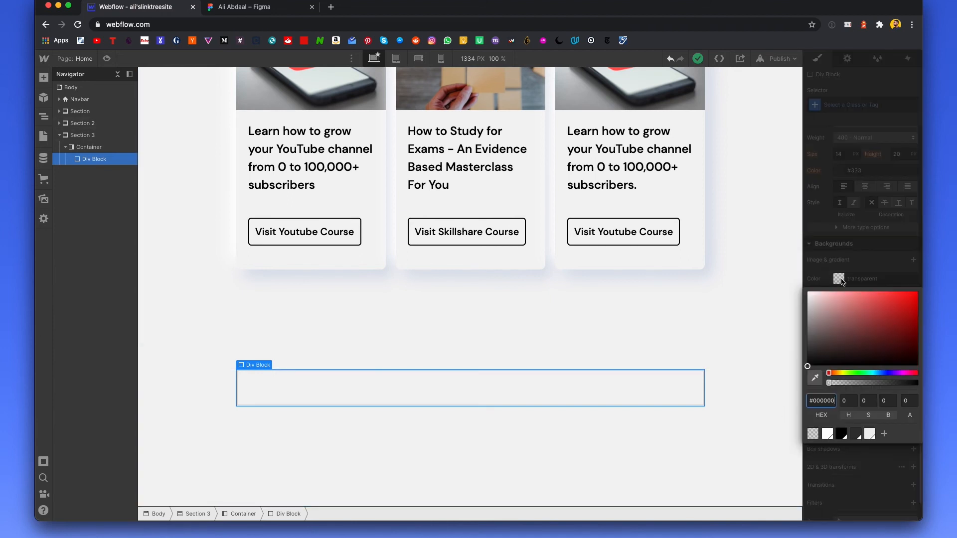
left_click(856, 433)
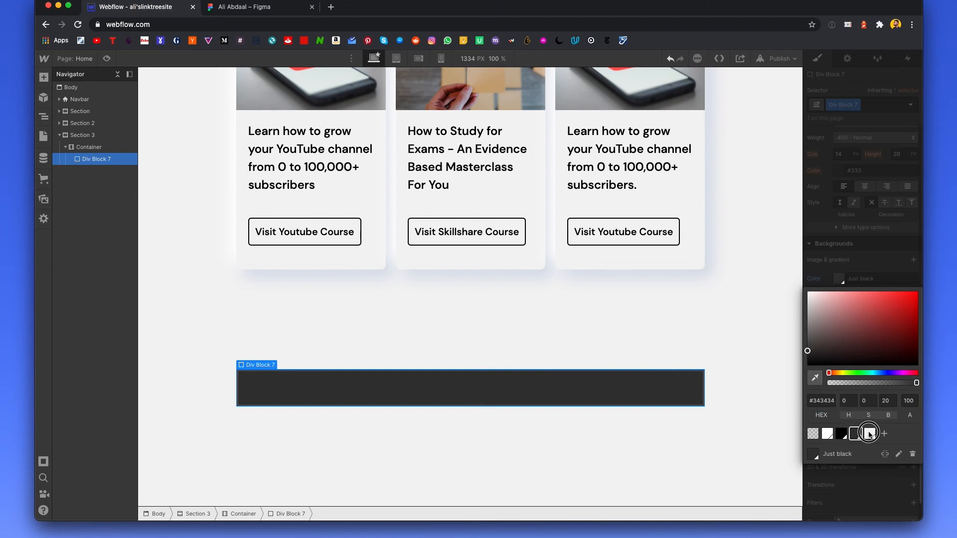
left_click(870, 434)
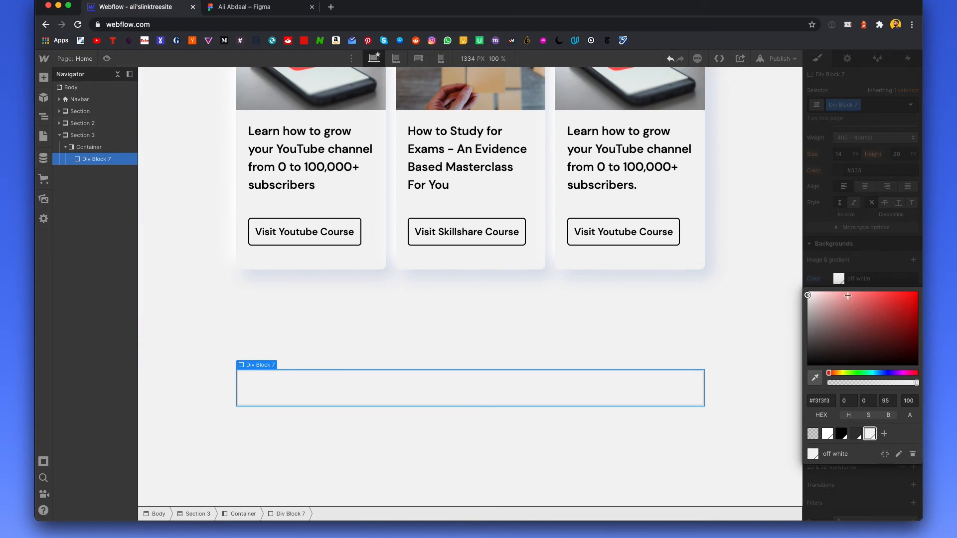
left_click(857, 266)
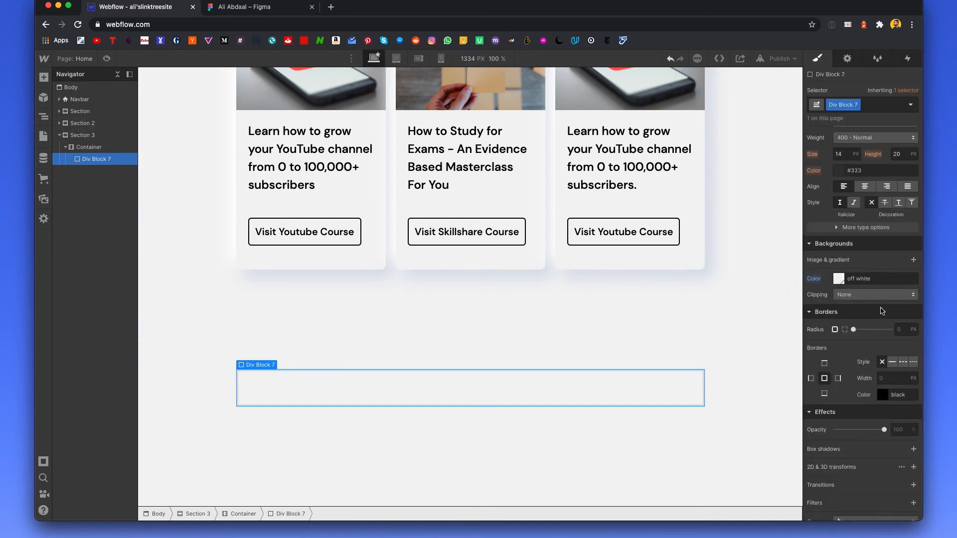
Step: Add two outer box shadows to the Section 3 div block, offset 20px, 30px and 20px, 40px
scroll(847, 321, "down", 2)
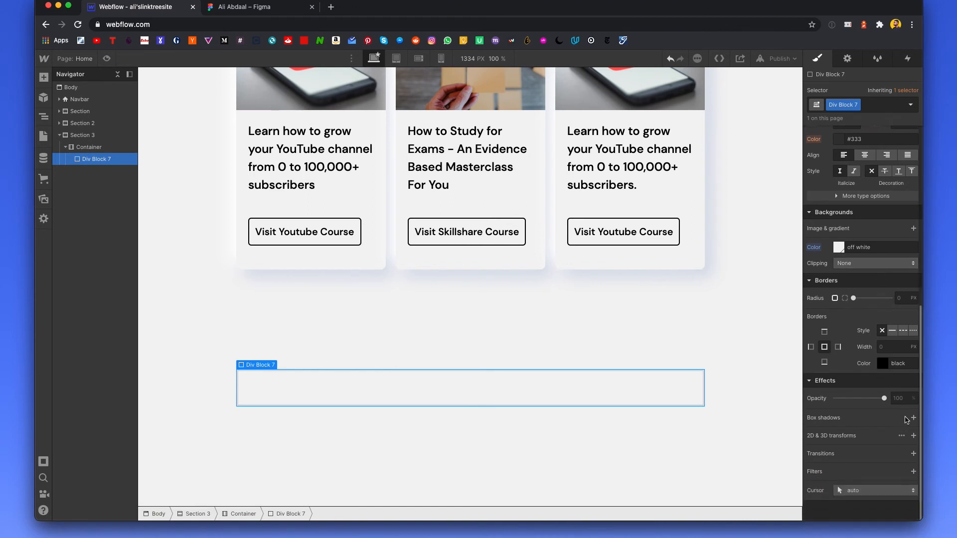
left_click(913, 419)
left_click(260, 6)
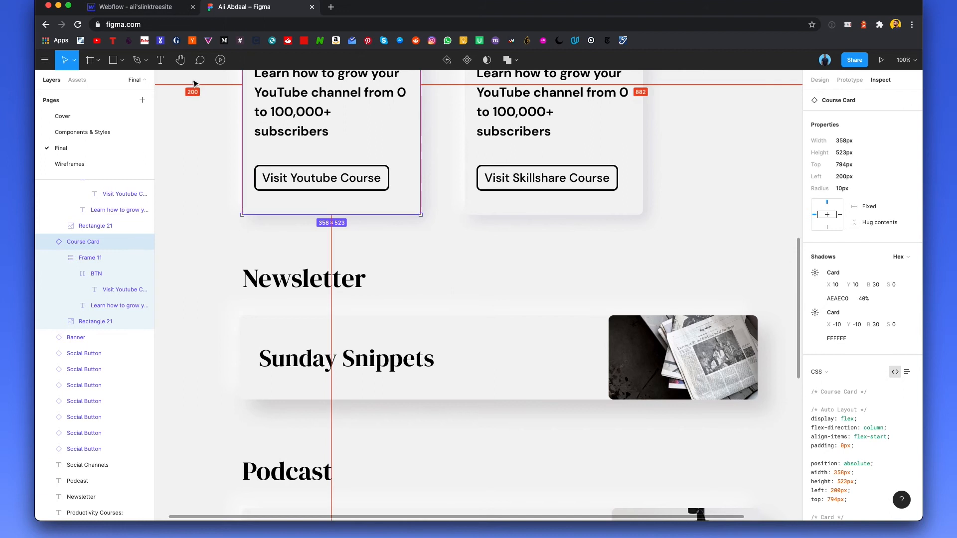
left_click(125, 7)
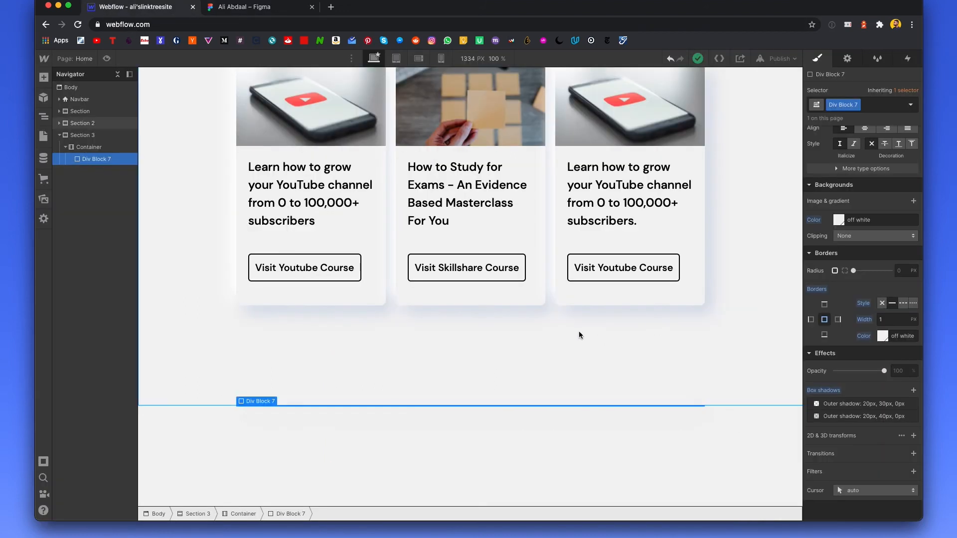
left_click(524, 375)
scroll(498, 348, "down", 1)
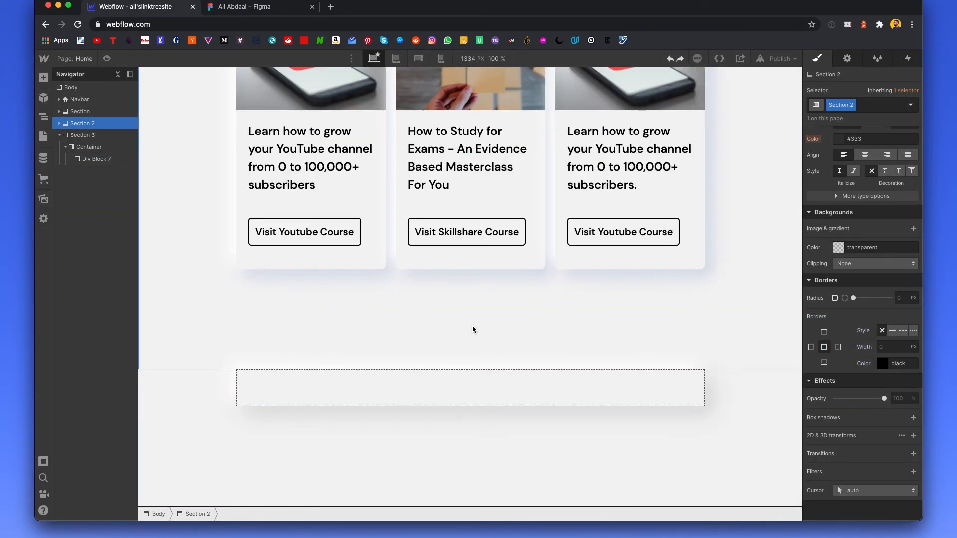
Step: Set the Section 3 div block's minimum height to 100 px, maximum width to 100% and maximum height to 400 px
left_click(471, 386)
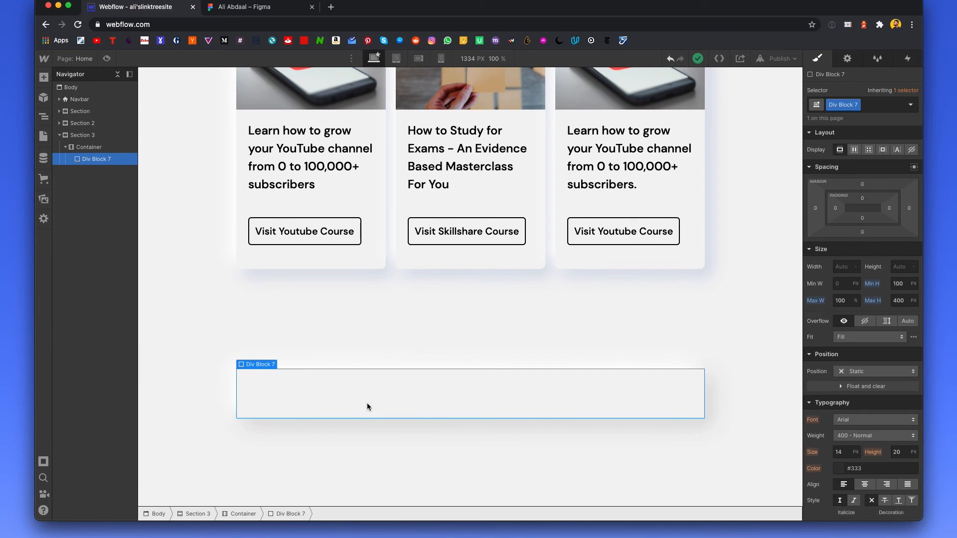
left_click(563, 465)
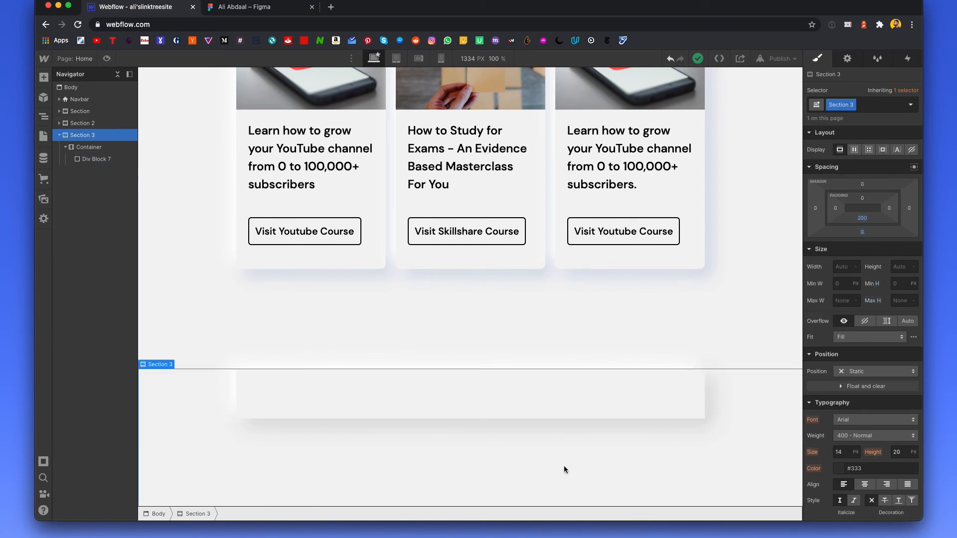
Step: Check the Newsletter banner's dimensions in Figma and set the div block's minimum height to 169 px in Webflow
left_click(246, 9)
left_click(520, 346)
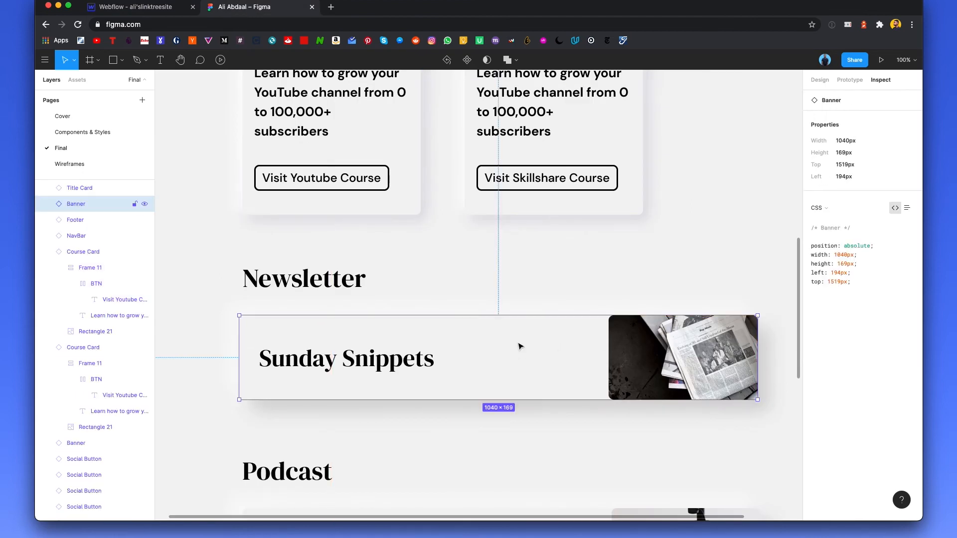
left_click(143, 6)
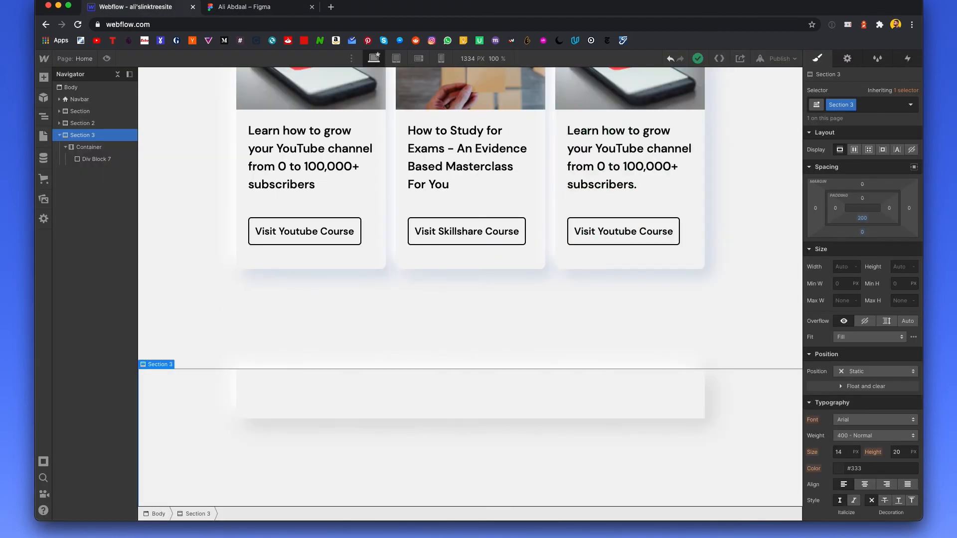
left_click(574, 387)
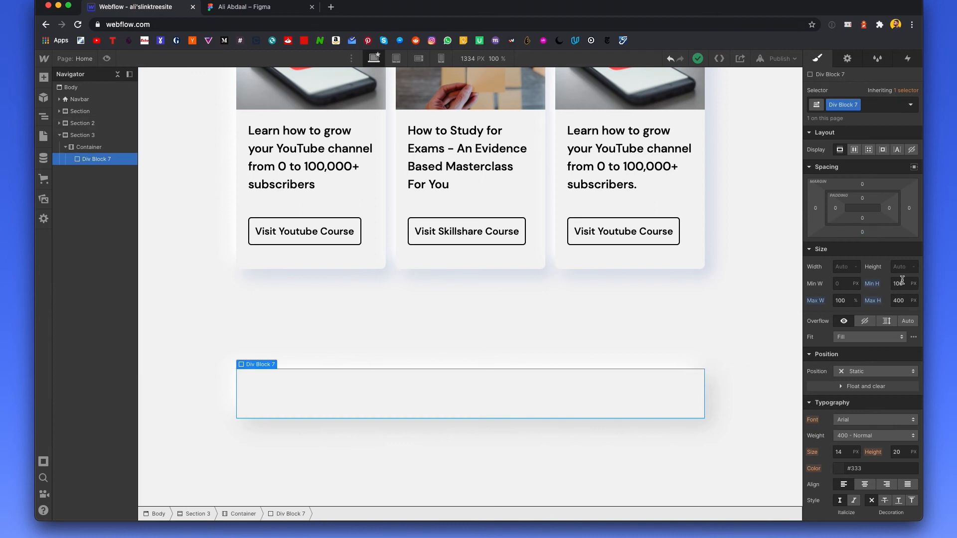
type("169")
left_click(905, 302)
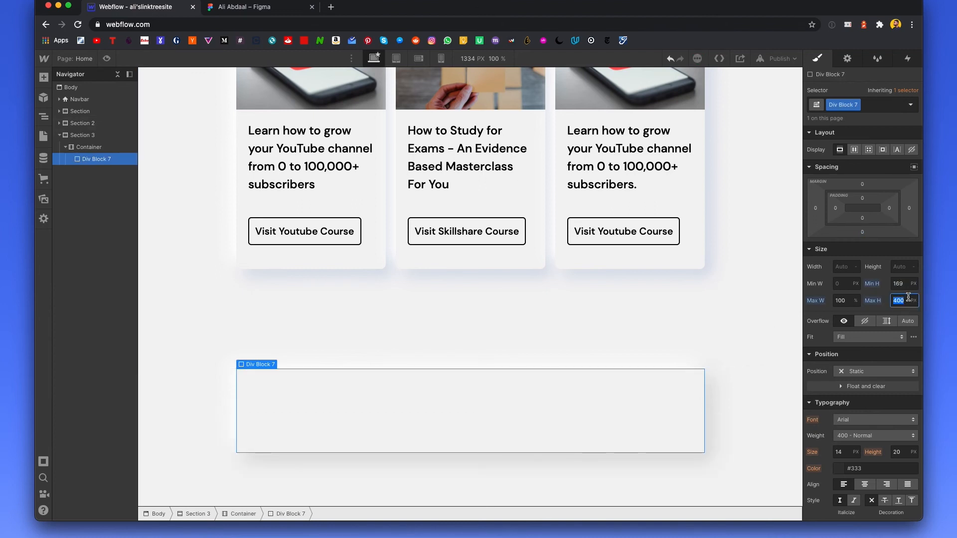
left_click(642, 284)
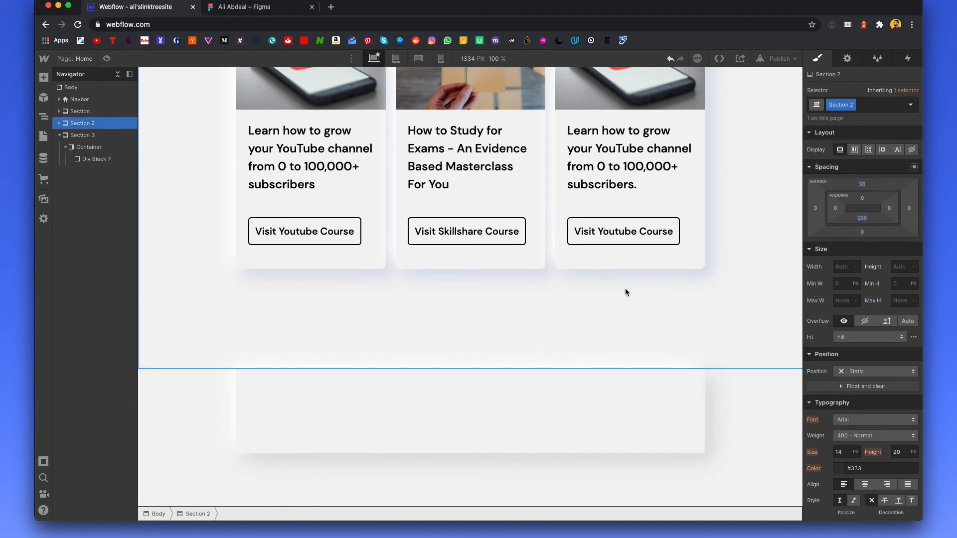
left_click(444, 427)
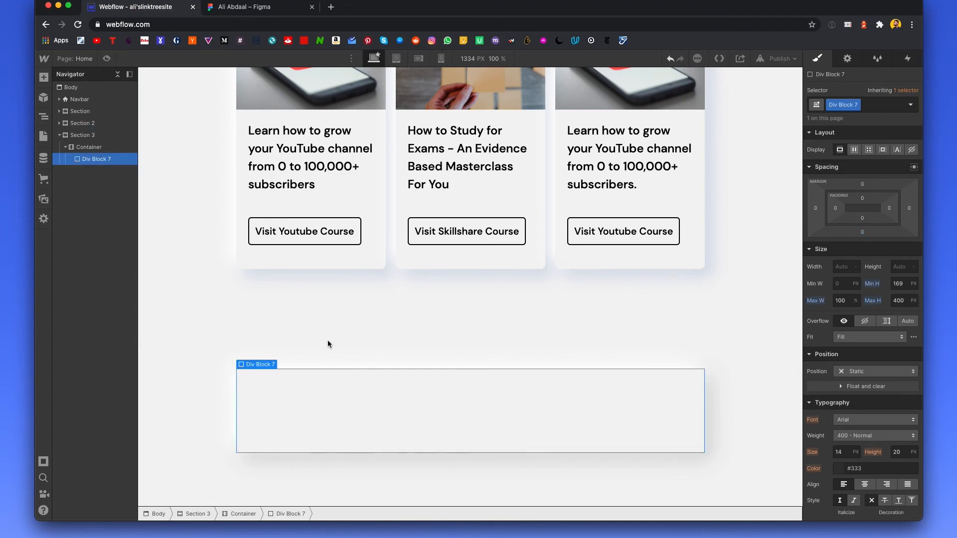
Step: Add a two-column layout inside the Section 3 div block and split the columns 9 to 3
left_click(43, 78)
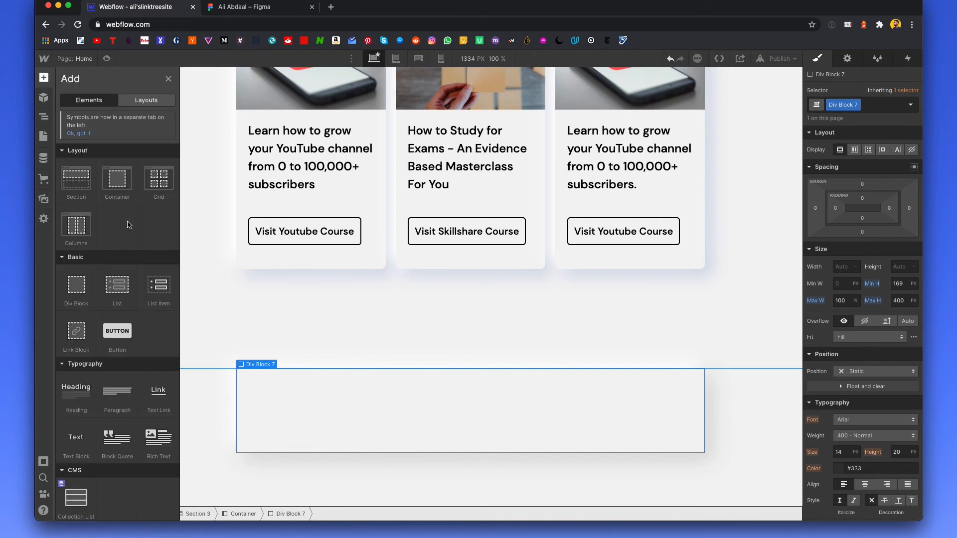
left_click_drag(77, 227, 309, 418)
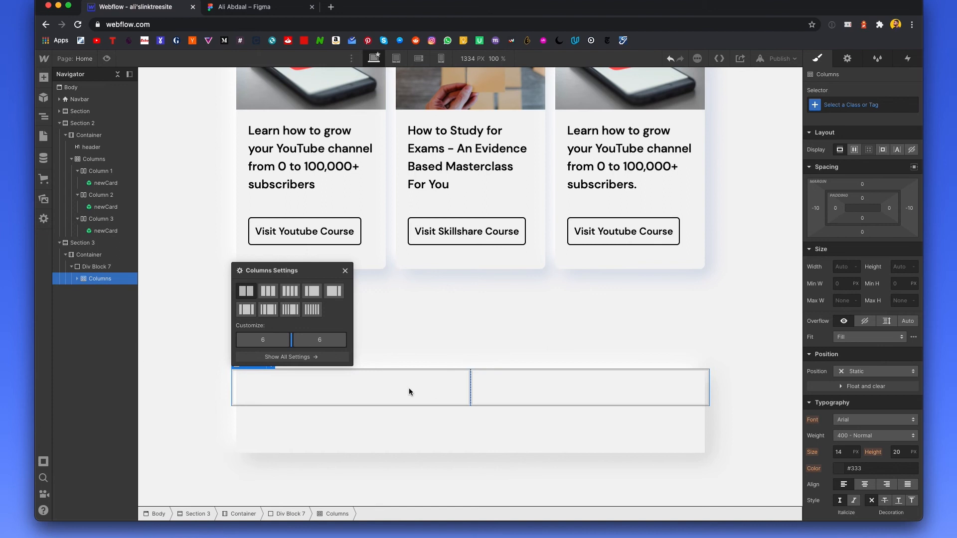
left_click_drag(294, 340, 321, 343)
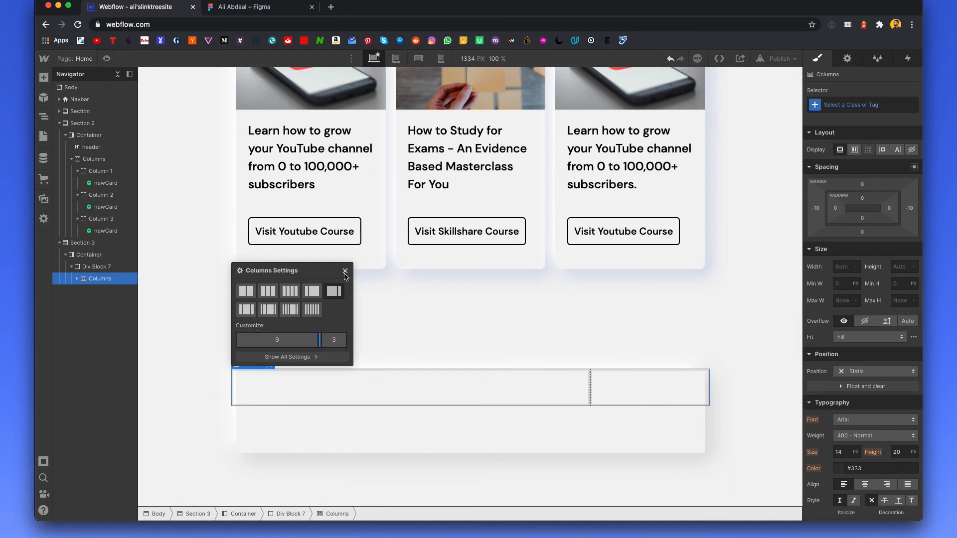
left_click(345, 272)
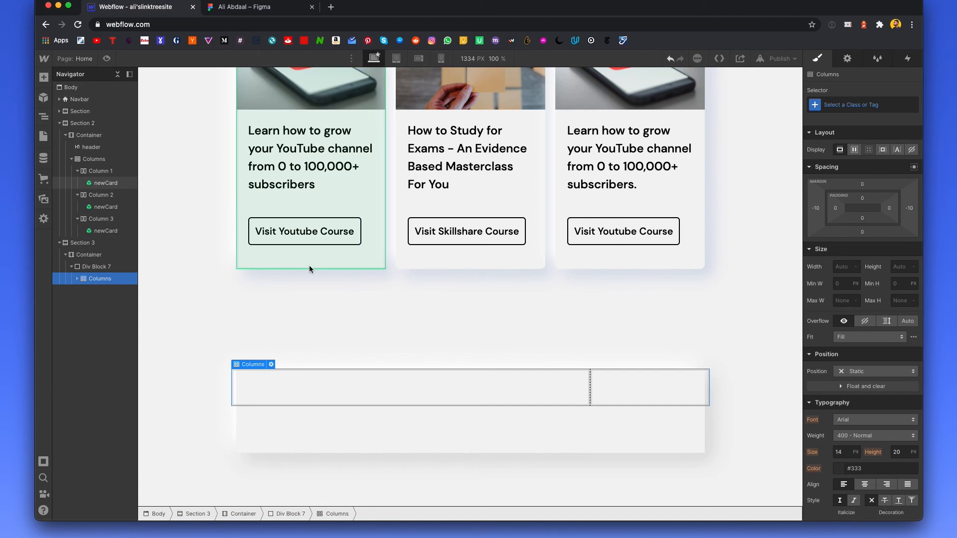
Step: Glance at the Figma design and add a text block to the wide first column in Webflow
left_click(239, 7)
left_click(143, 8)
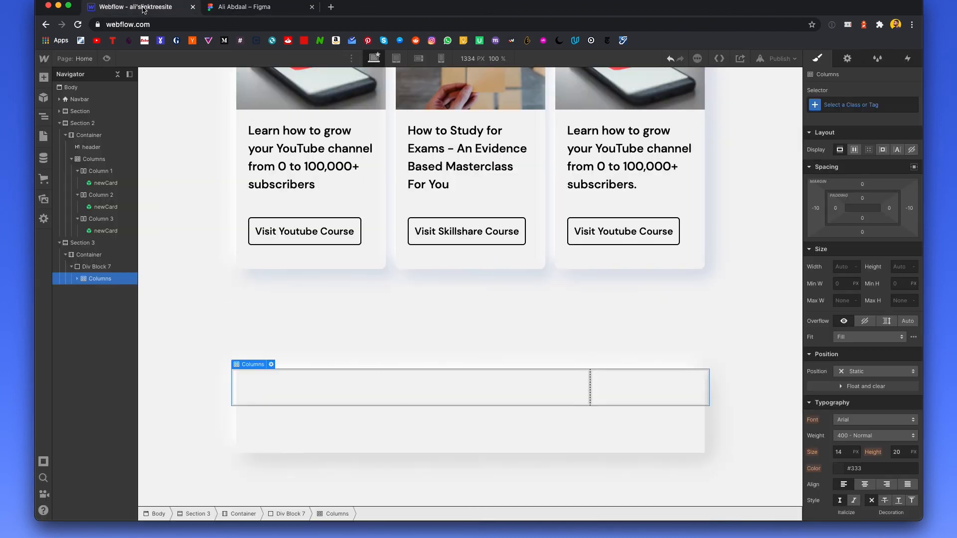
left_click(44, 77)
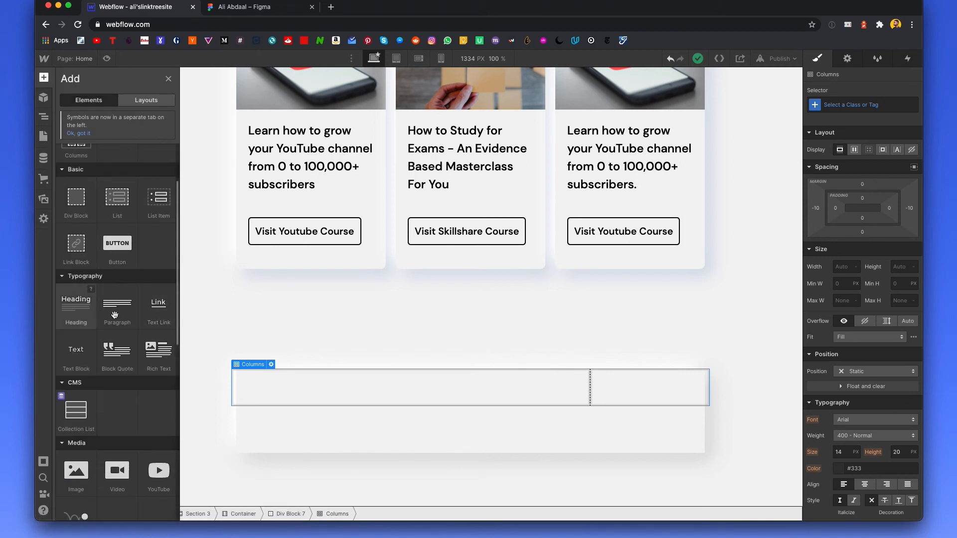
left_click_drag(76, 349, 276, 391)
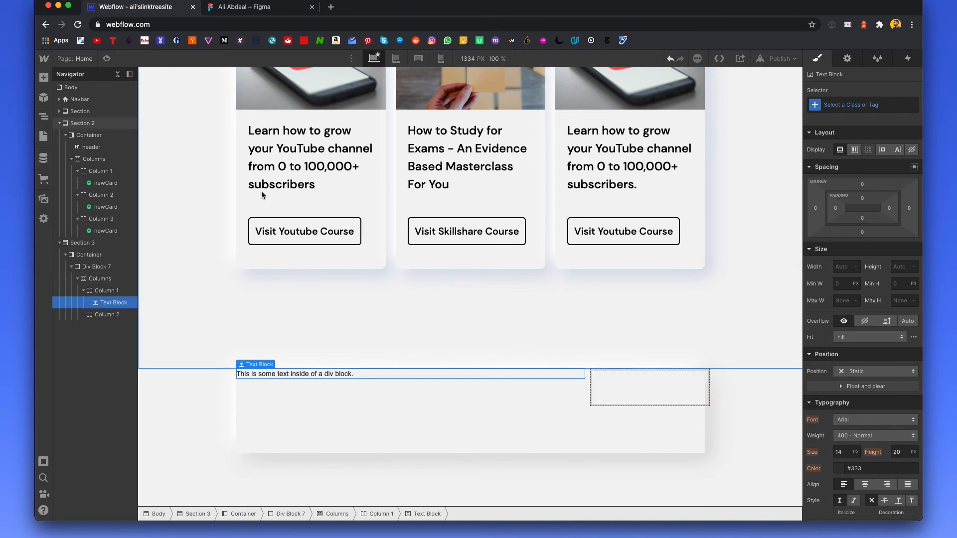
Step: Switch to Figma and copy the Sunday Snippets text from the Newsletter banner
key("ctrl+Tab")
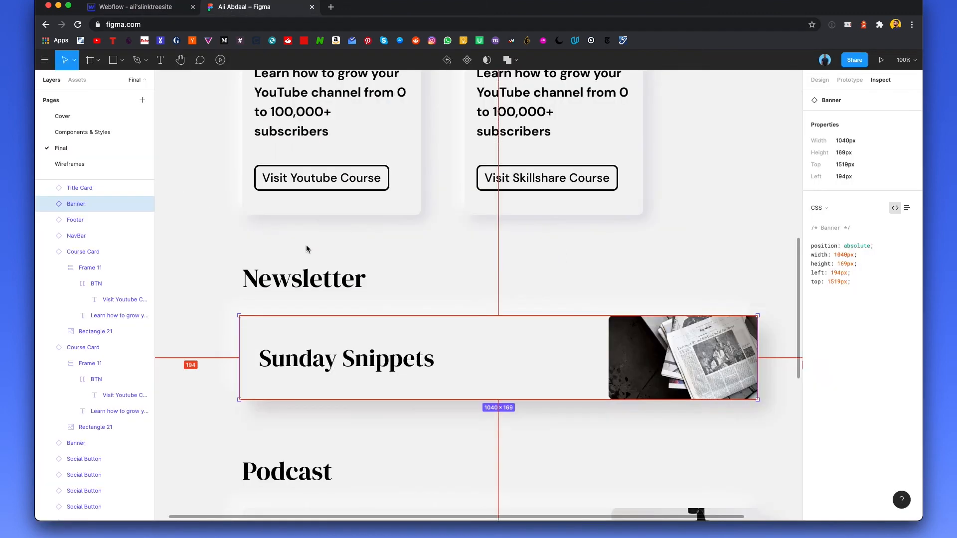
double_click(319, 366)
double_click(319, 366)
key("ctrl+c")
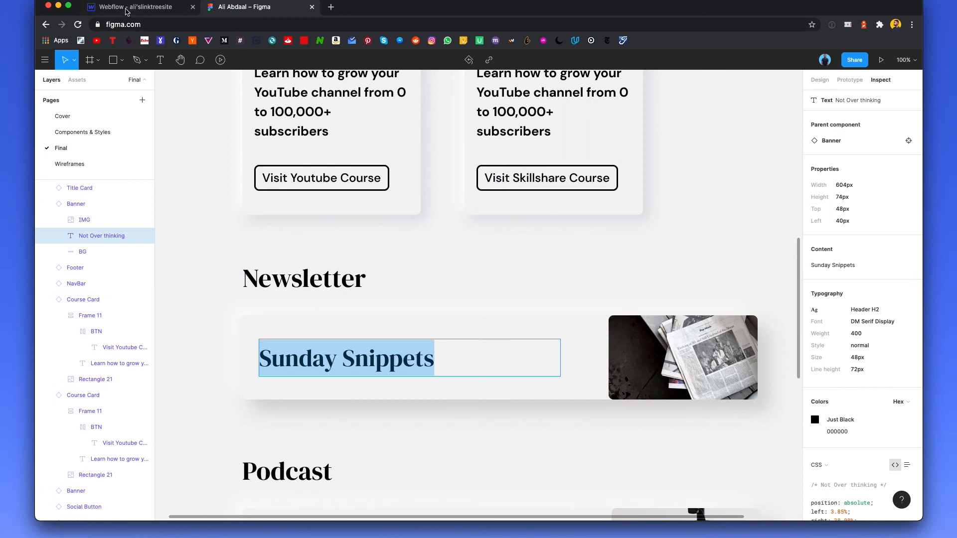
Step: Paste Sunday Snippets into Webflow's text block, styled DM Serif Text 48 px, line height 72, with 48 px top and 40 px left and bottom padding
left_click(126, 11)
double_click(292, 374)
key("ctrl+a")
key("ctrl+v")
left_click(383, 294)
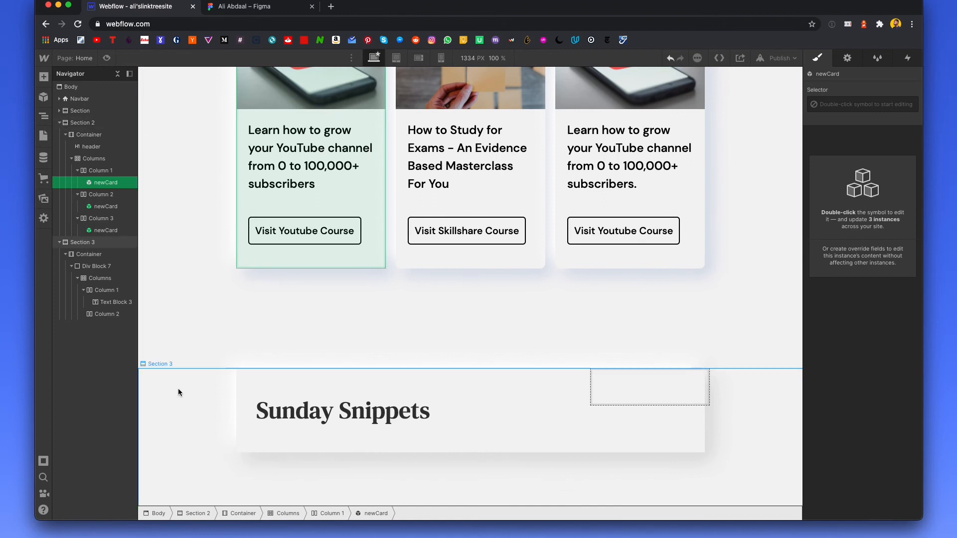
Step: Round the corners of the div block that holds the Sunday Snippets columns
left_click(259, 394)
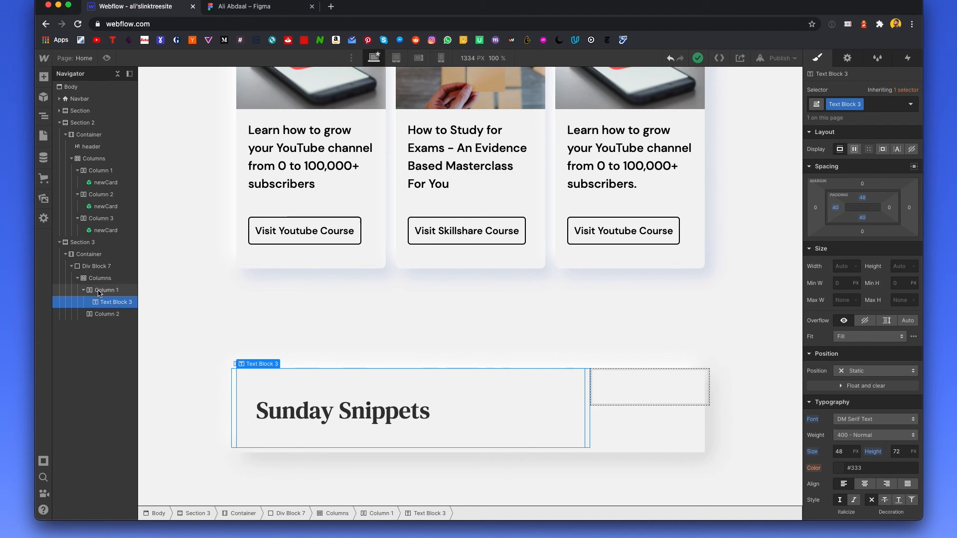
left_click(90, 266)
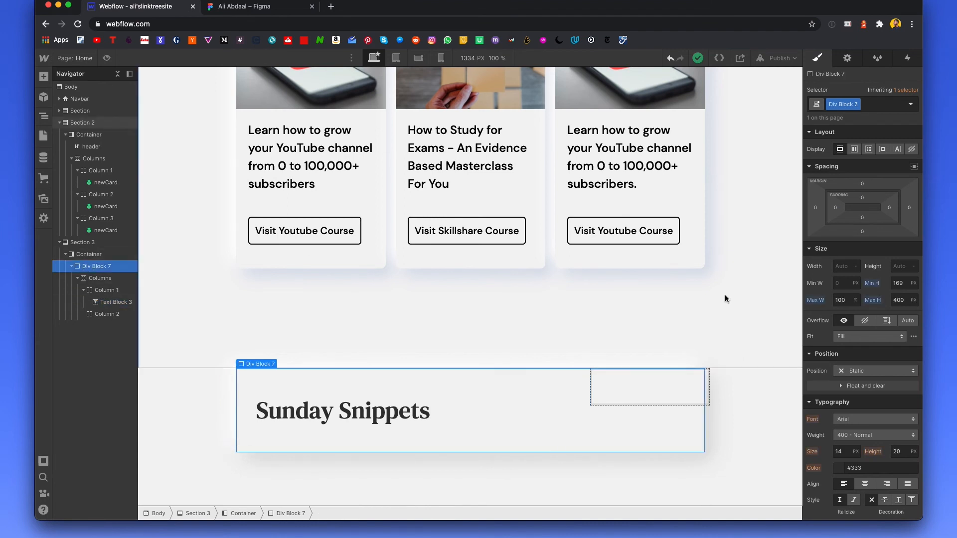
scroll(867, 306, "down", 10)
left_click_drag(855, 272, 898, 272)
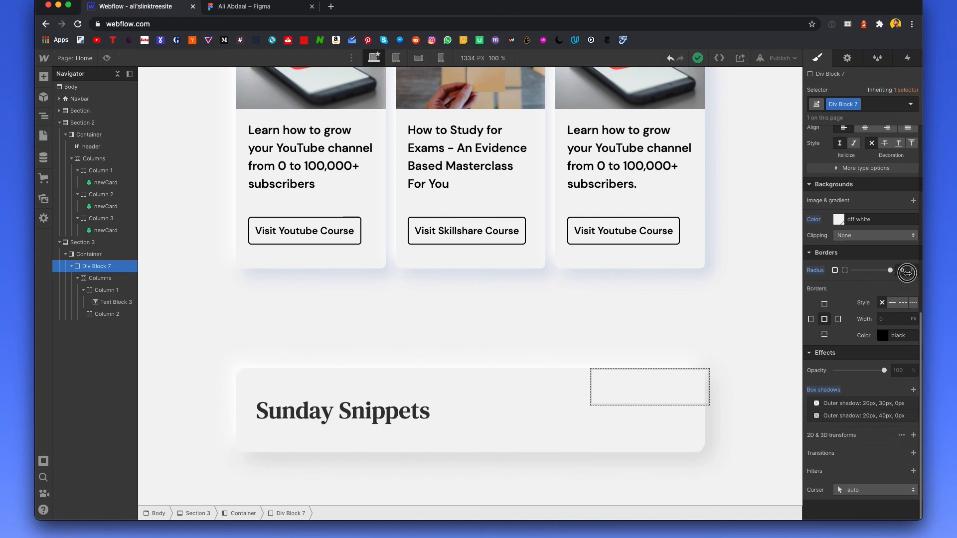
Step: Switch to Figma and export the newspaper image of the Sunday Snippets banner as a 1x PNG
left_click(244, 7)
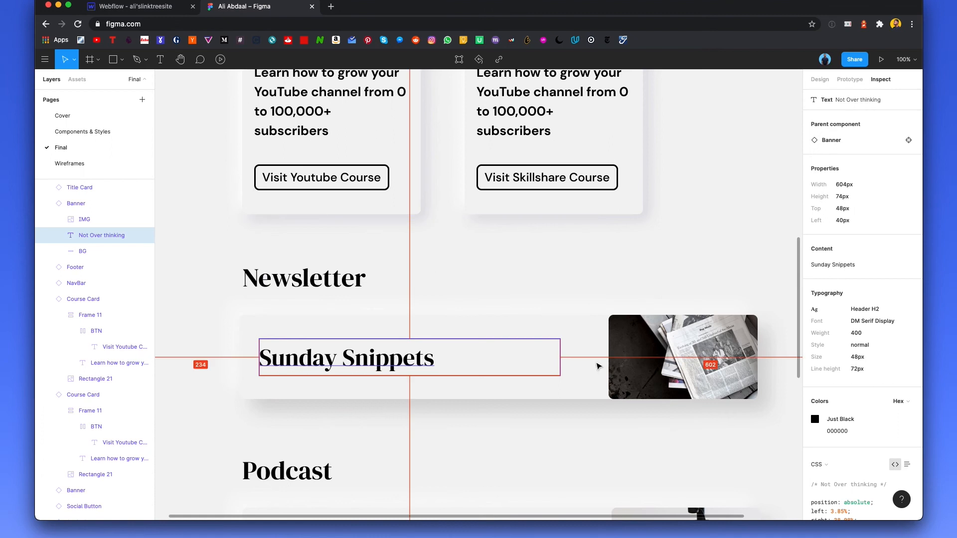
left_click(432, 321)
scroll(432, 321, "up", 1)
scroll(450, 324, "up", 1)
scroll(502, 378, "up", 1)
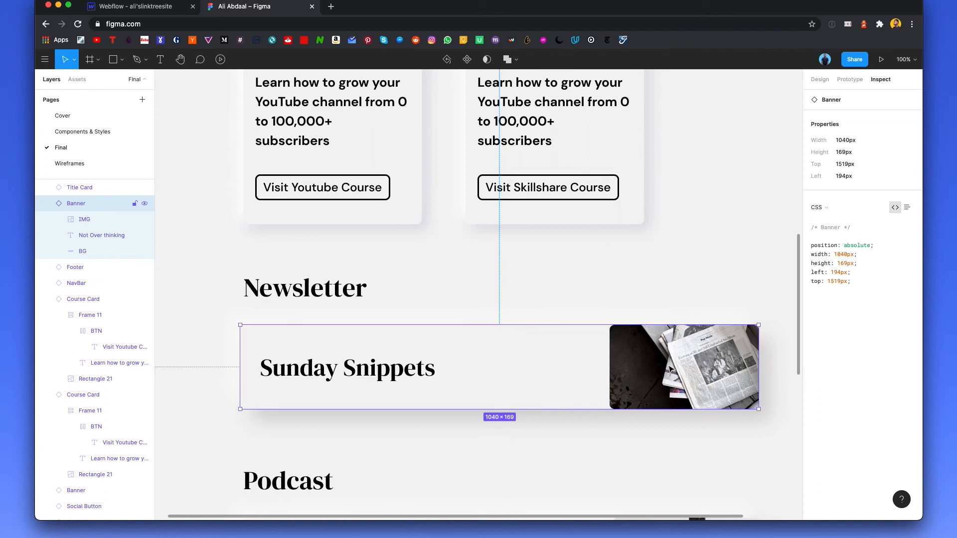
double_click(643, 357)
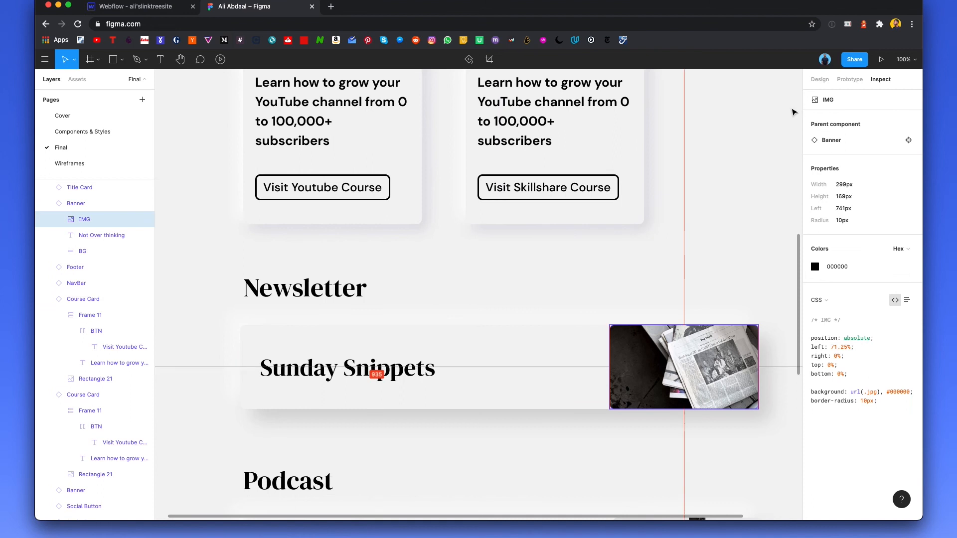
left_click(820, 79)
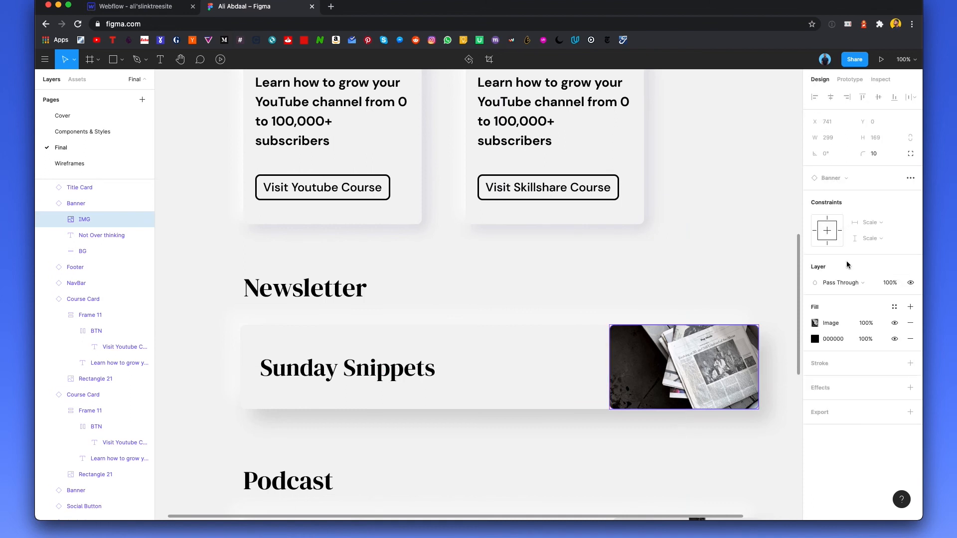
left_click(910, 412)
left_click(853, 447)
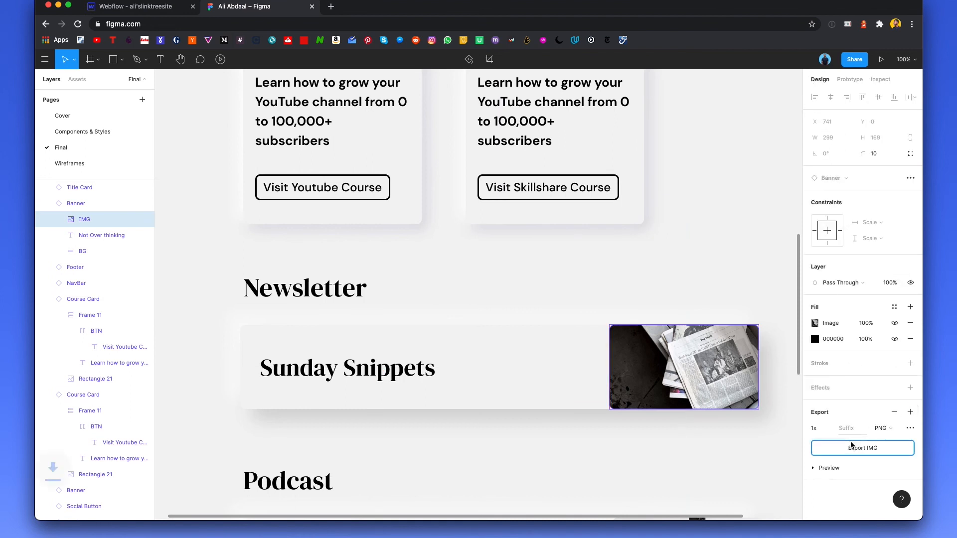
left_click(914, 506)
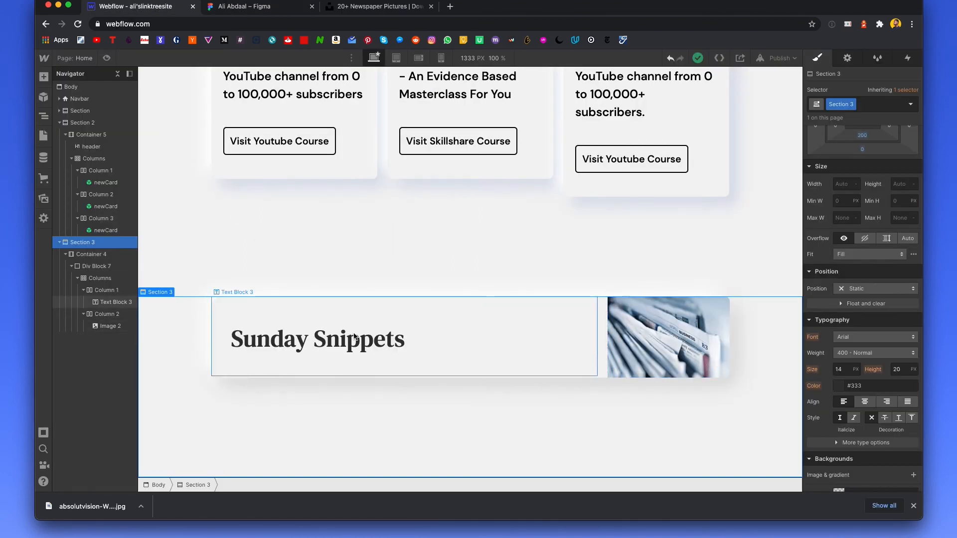
Step: Compare the Sunday Snippets banner in Webflow with the Newsletter section of the Figma design
left_click(244, 6)
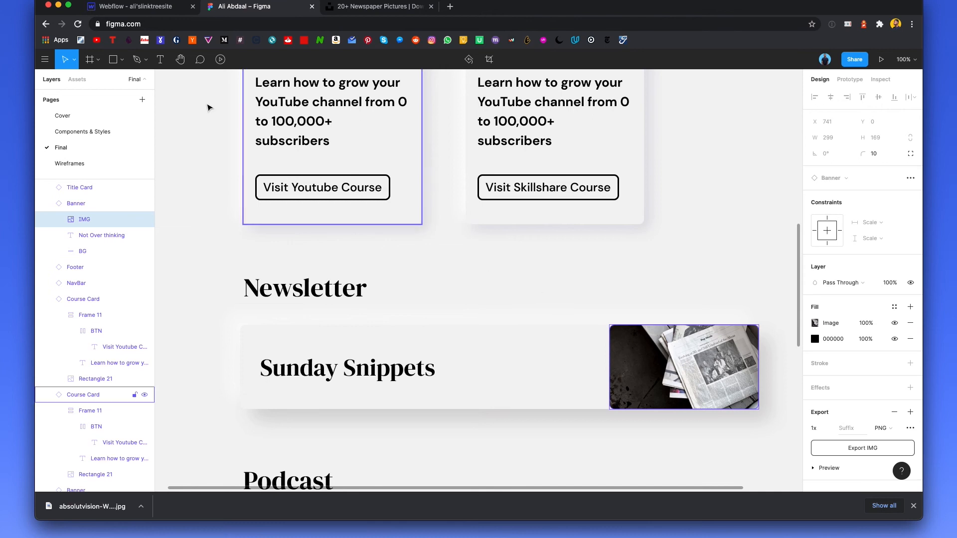
left_click(108, 8)
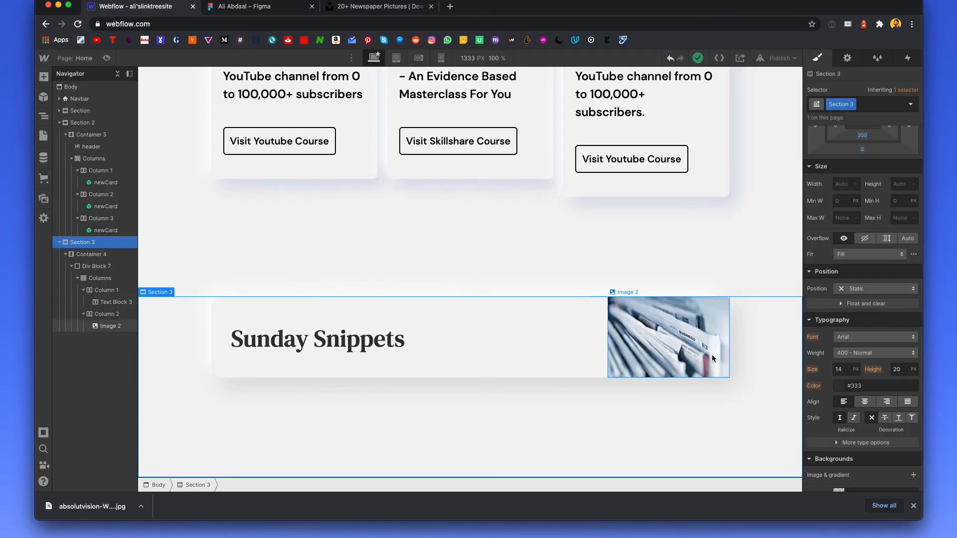
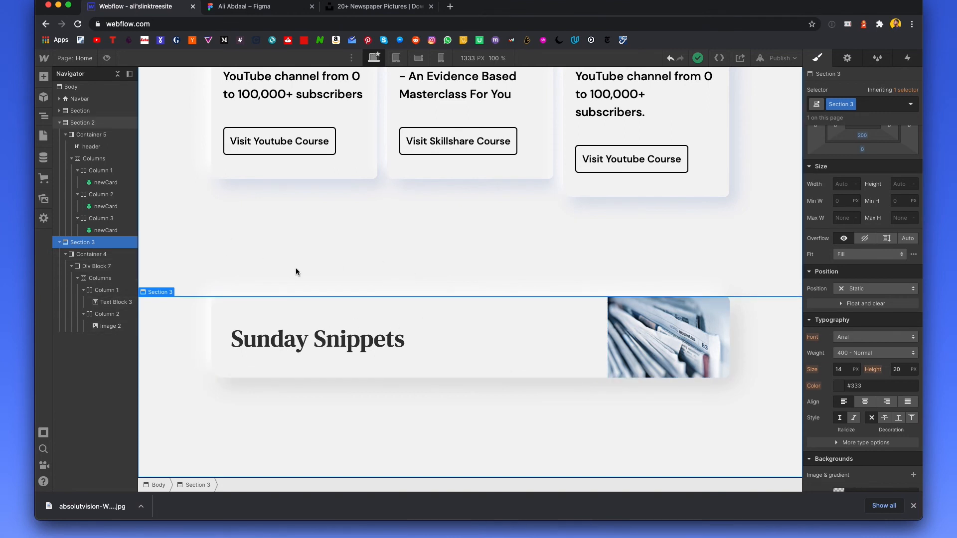
left_click(257, 7)
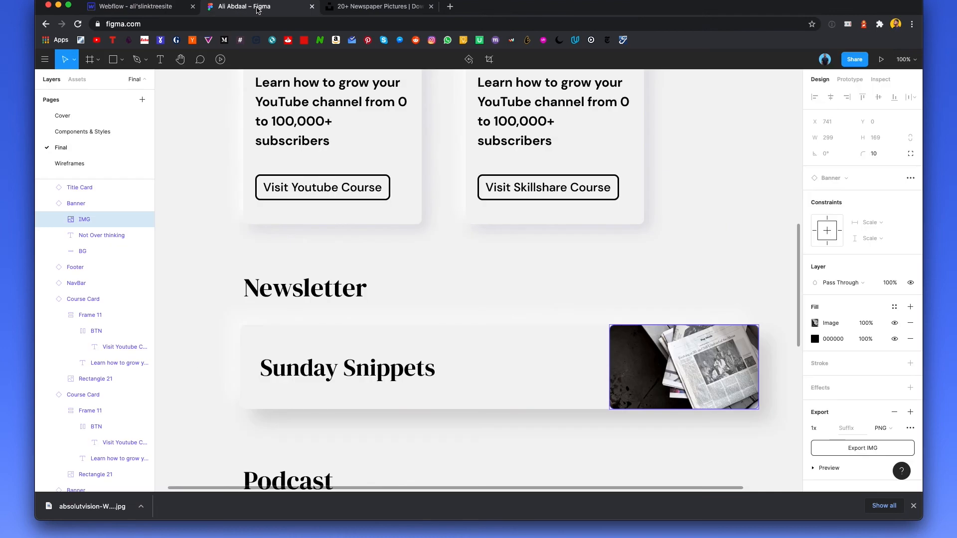
left_click(137, 6)
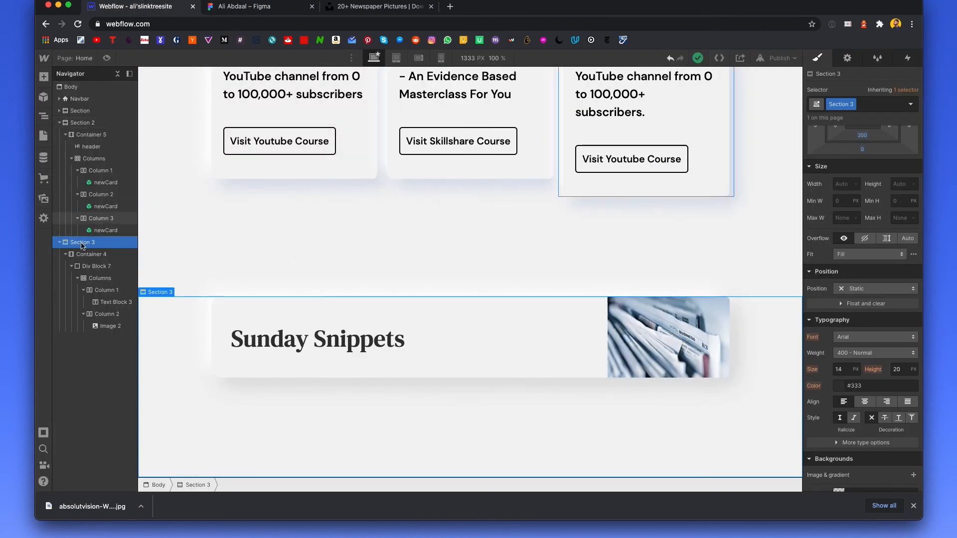
Step: Copy the Productivity Courses header into Section 3's container, directly above the Sunday Snippets div block
left_click(78, 279)
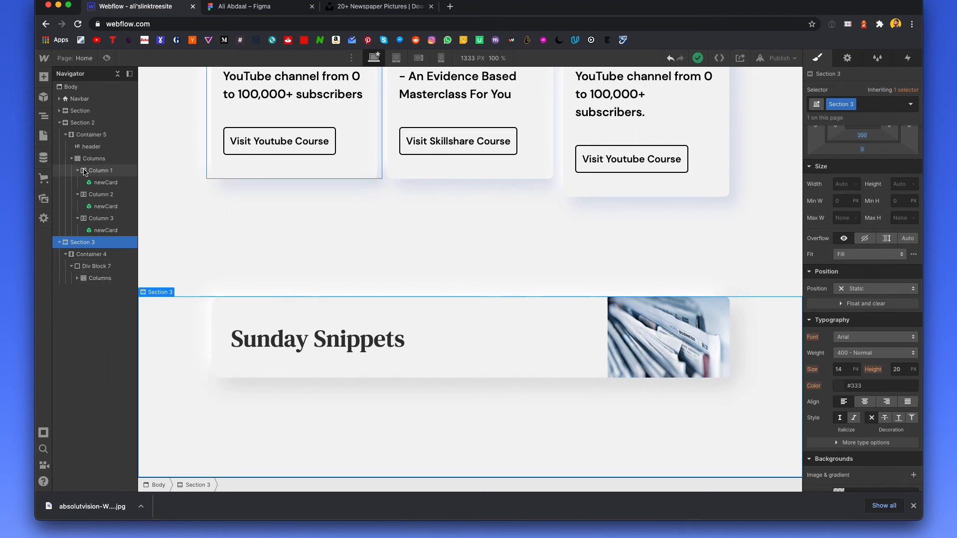
left_click(91, 147)
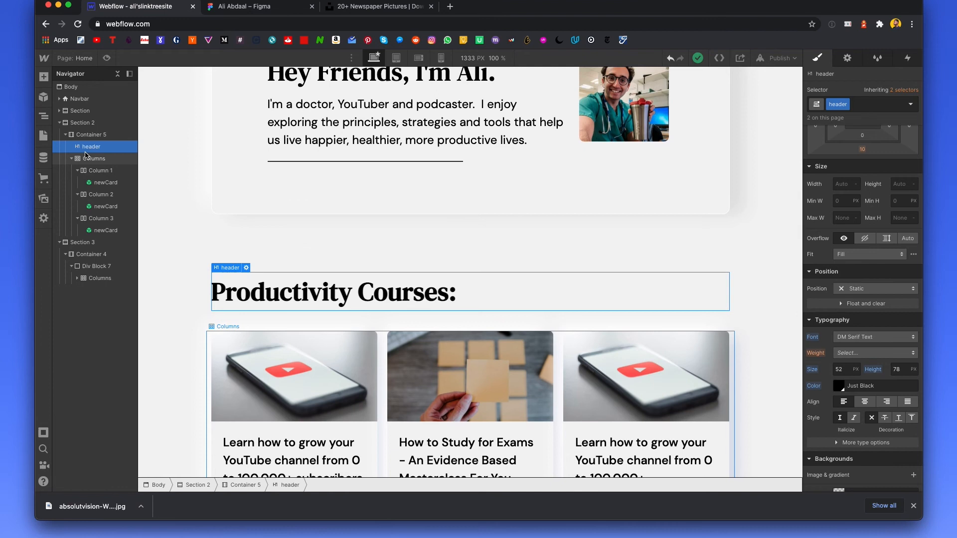
left_click_drag(84, 149, 83, 247)
scroll(250, 253, "up", 4)
scroll(247, 253, "up", 5)
scroll(247, 253, "down", 10)
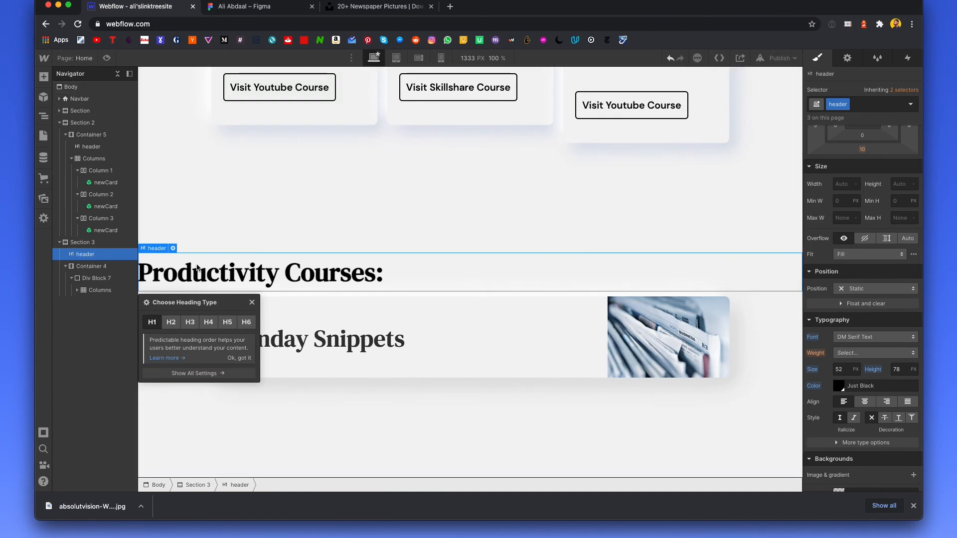
left_click_drag(82, 255, 86, 272)
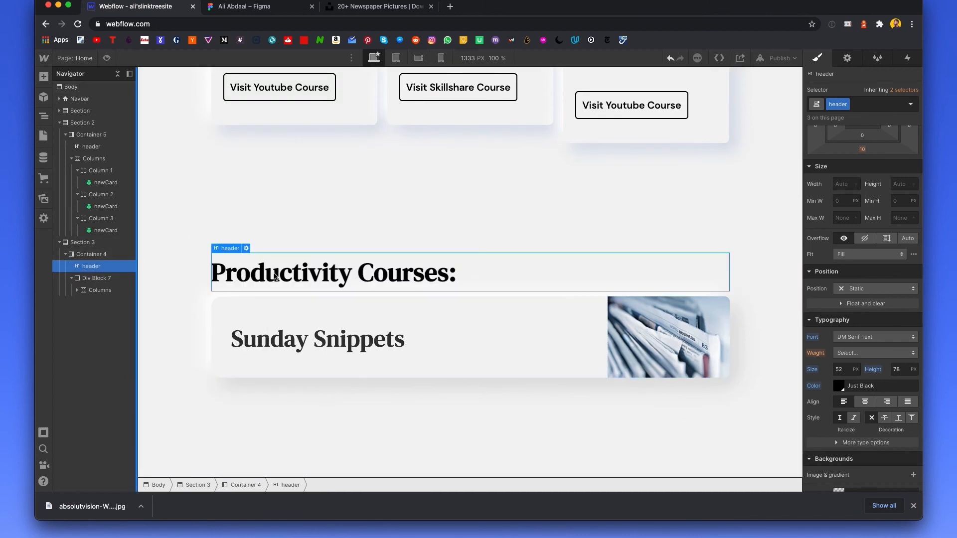
Step: Change the copied header's text above the Sunday Snippets banner to Newsletter
double_click(421, 274)
type("Newsletyt")
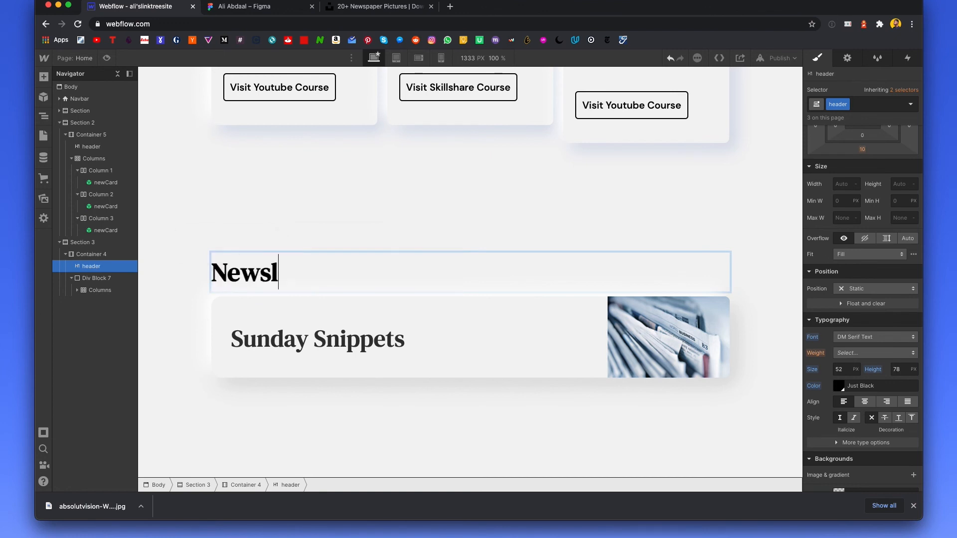
key("BackSpace")
key("BackSpace")
type("tter")
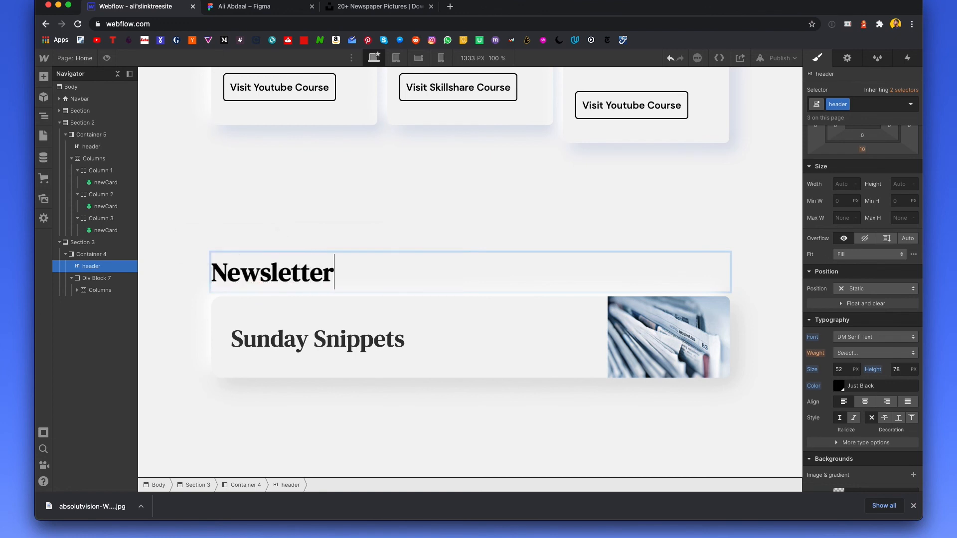
Step: Check the gap between the Newsletter header and banner in Figma and give Webflow's banner div block a 40 px top margin
left_click(87, 278)
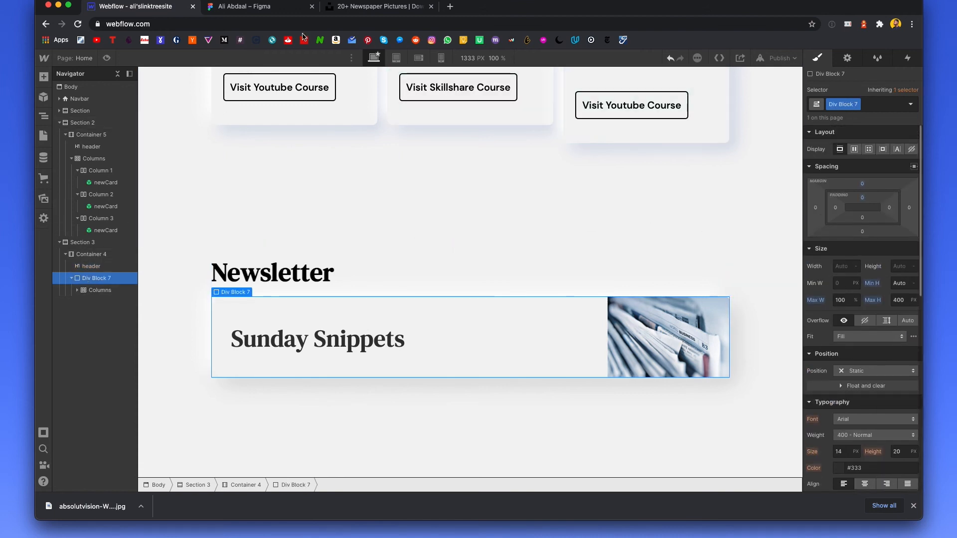
left_click(277, 14)
left_click(308, 329)
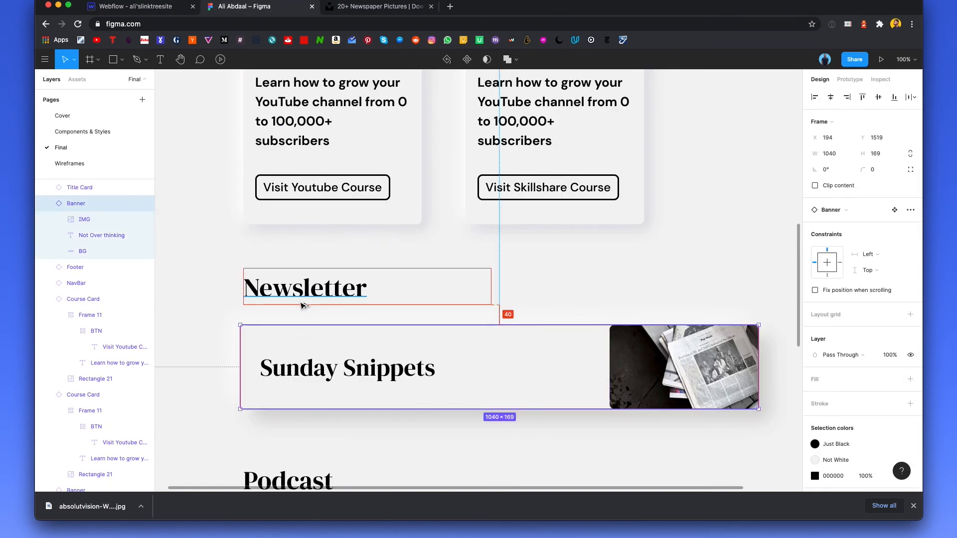
left_click(125, 7)
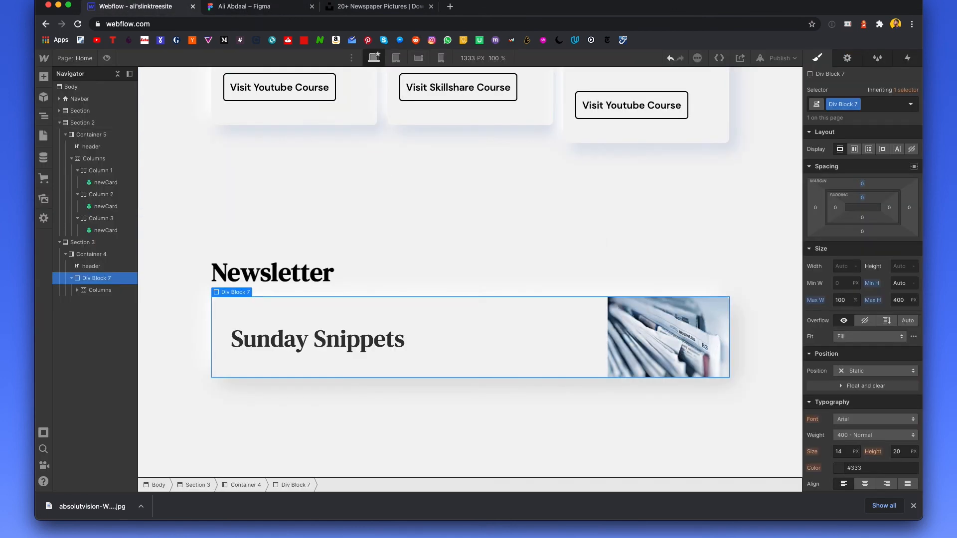
left_click(862, 191)
type("40")
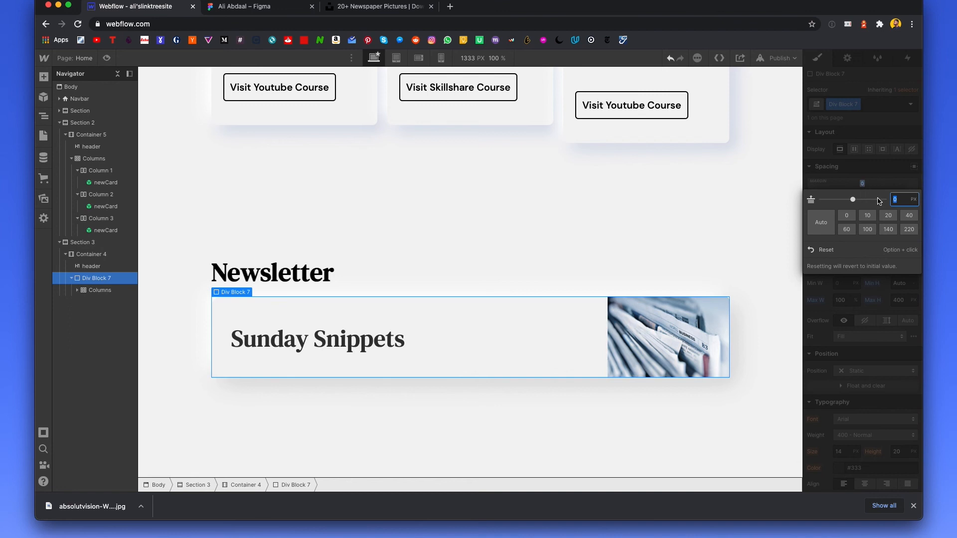
key("Return")
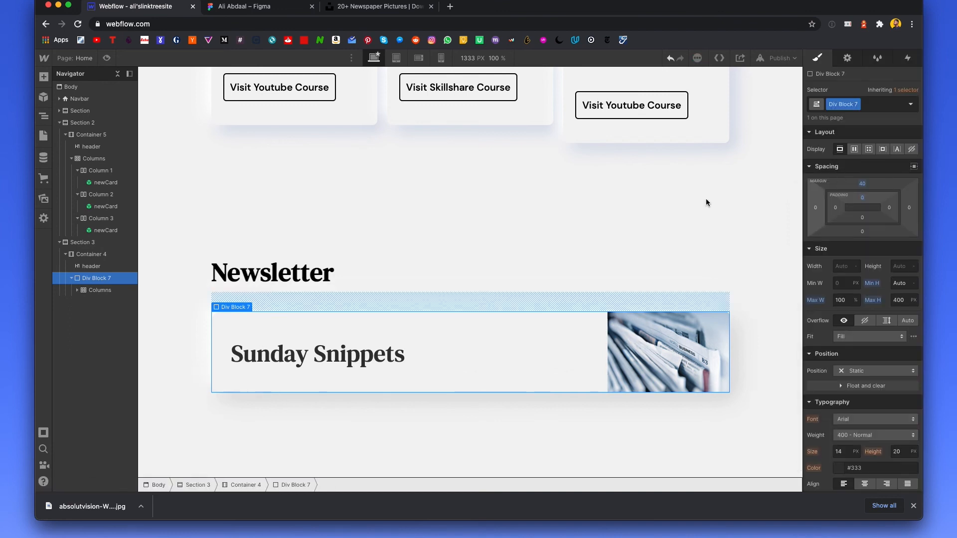
left_click(611, 203)
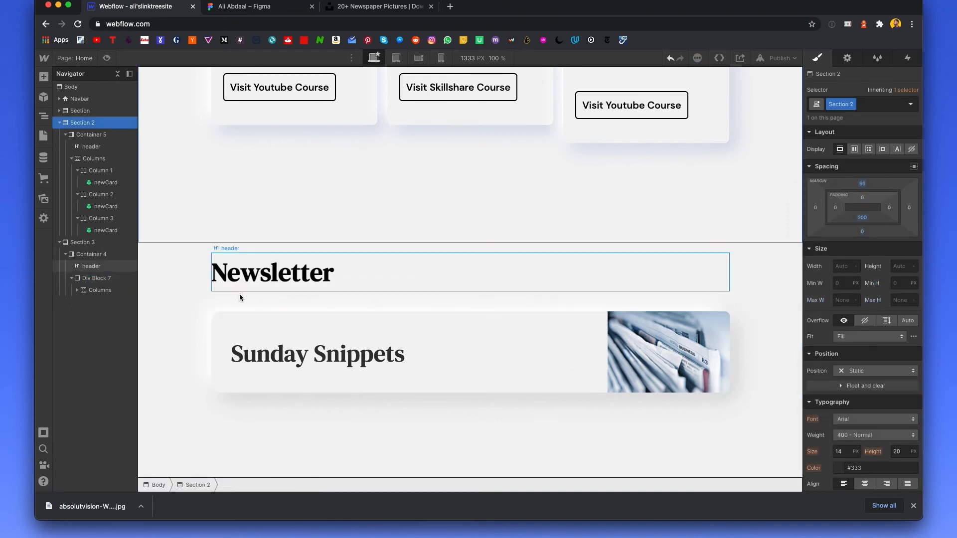
Step: Look at the Podcast section below the Newsletter banner in Figma and return to Webflow
left_click(248, 6)
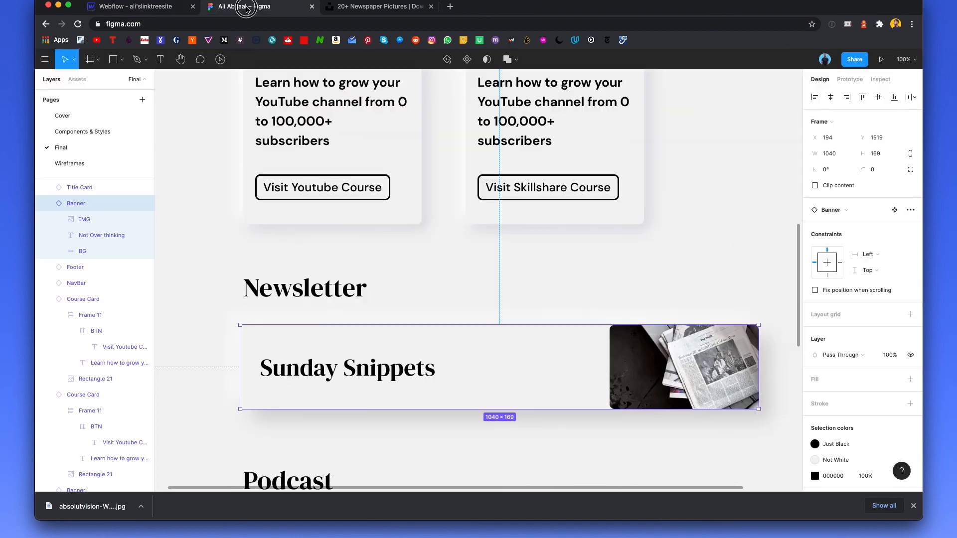
scroll(349, 216, "down", 3)
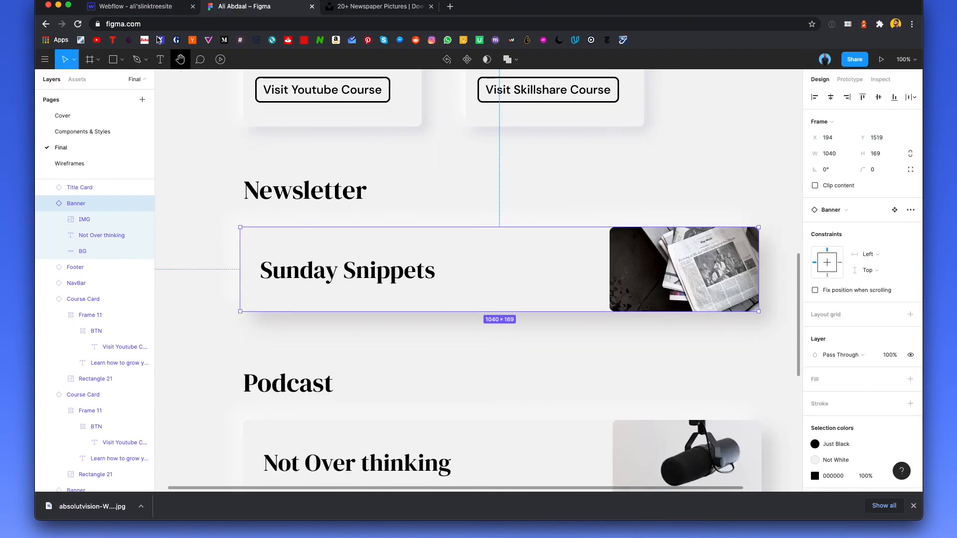
left_click(139, 9)
Step: Create a symbol named Banner from the div block that holds the Sunday Snippets columns
left_click(291, 336)
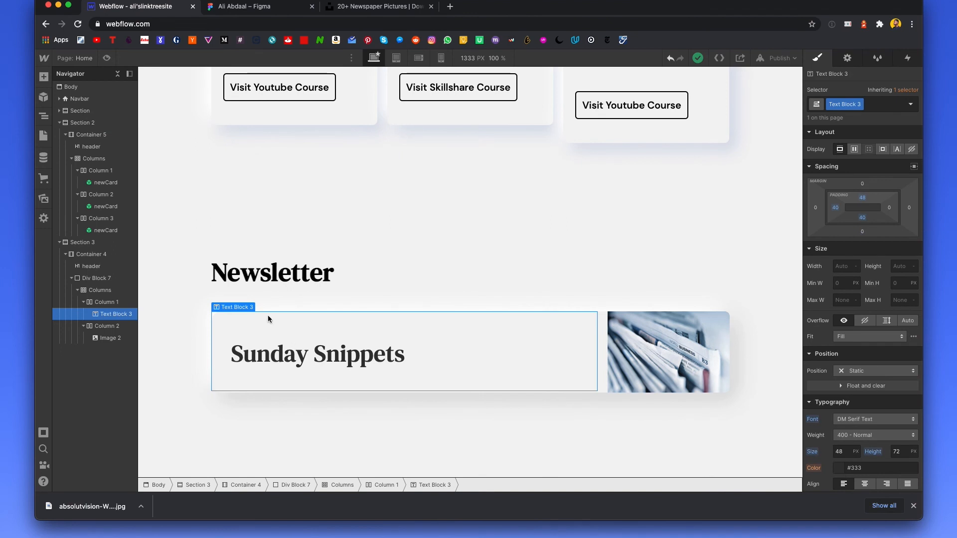
key("d")
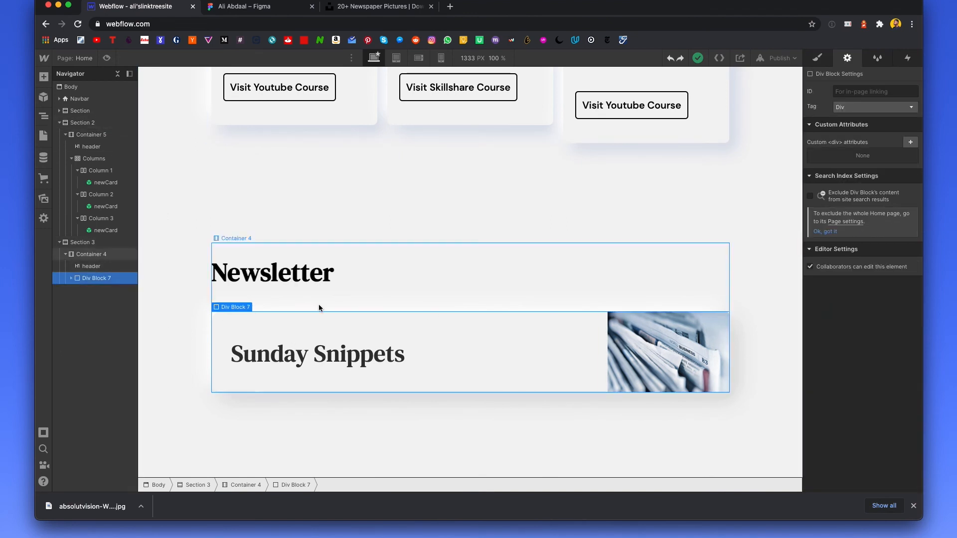
left_click(43, 96)
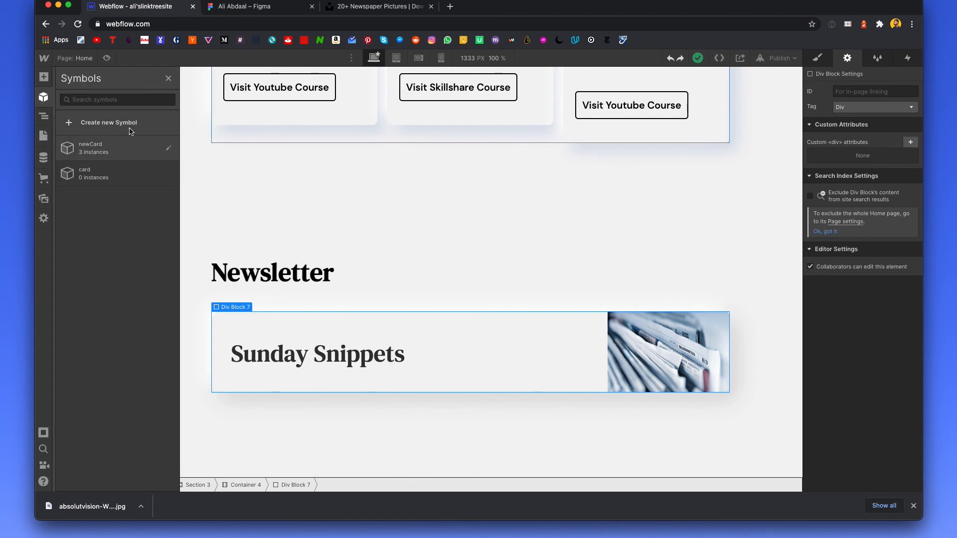
left_click(85, 124)
type("Bann")
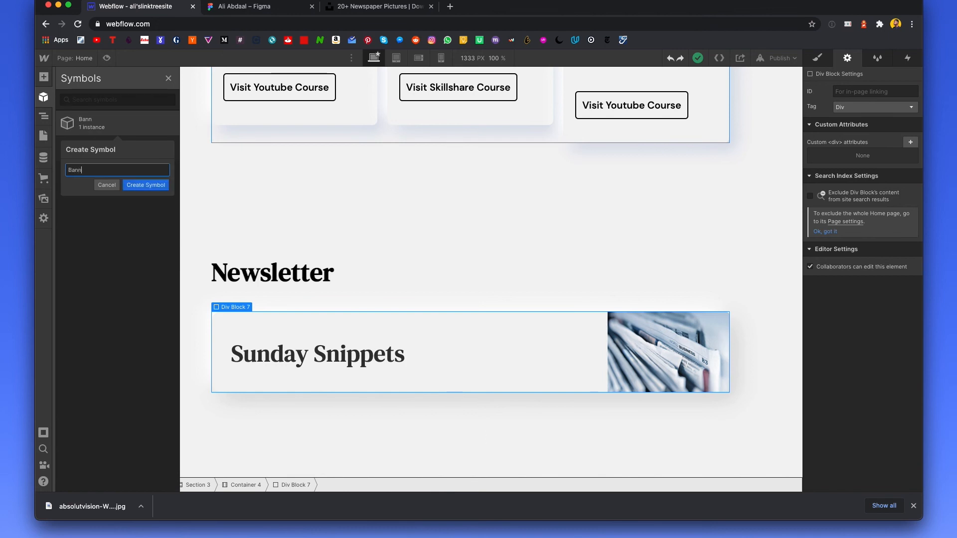
type("er")
left_click(146, 185)
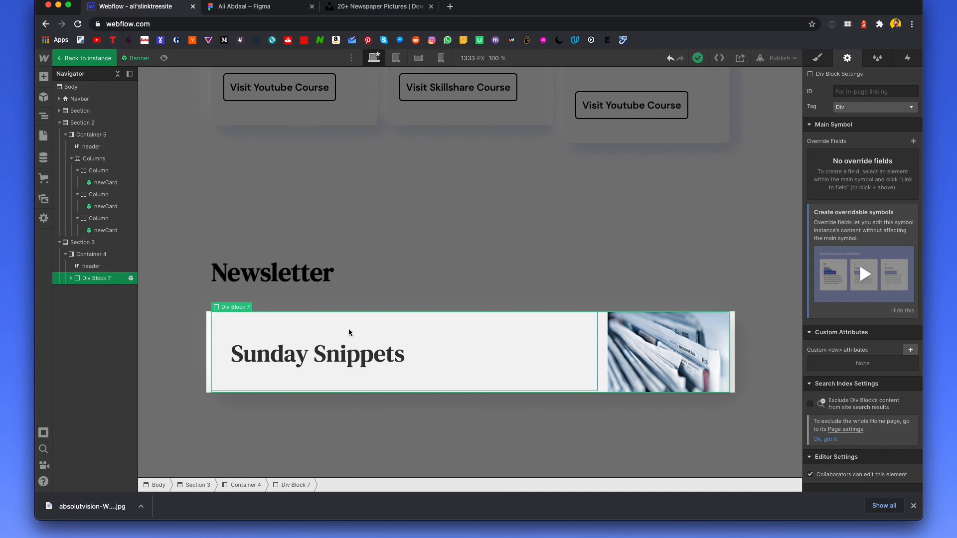
Step: Link the Sunday Snippets text block to a new override field named Banner header
left_click(298, 357)
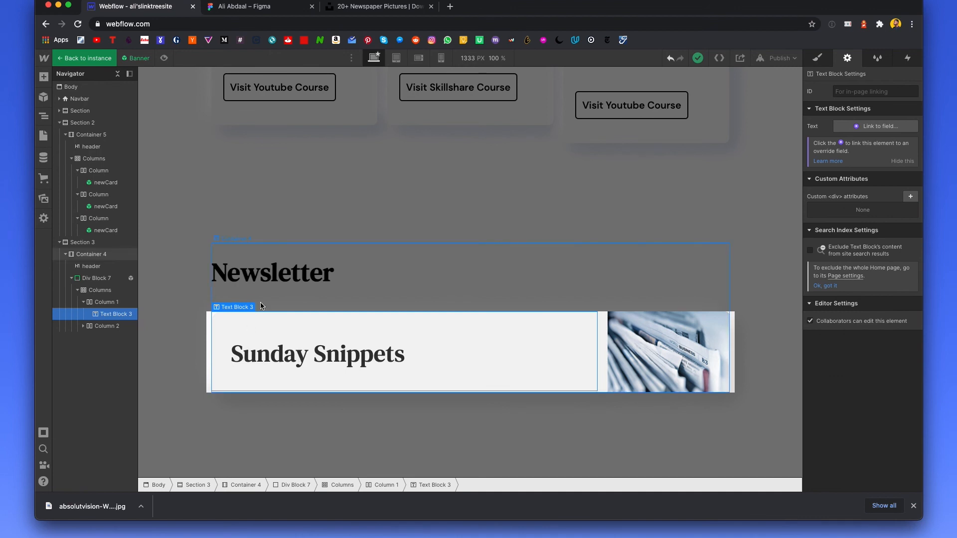
left_click(856, 128)
left_click(849, 149)
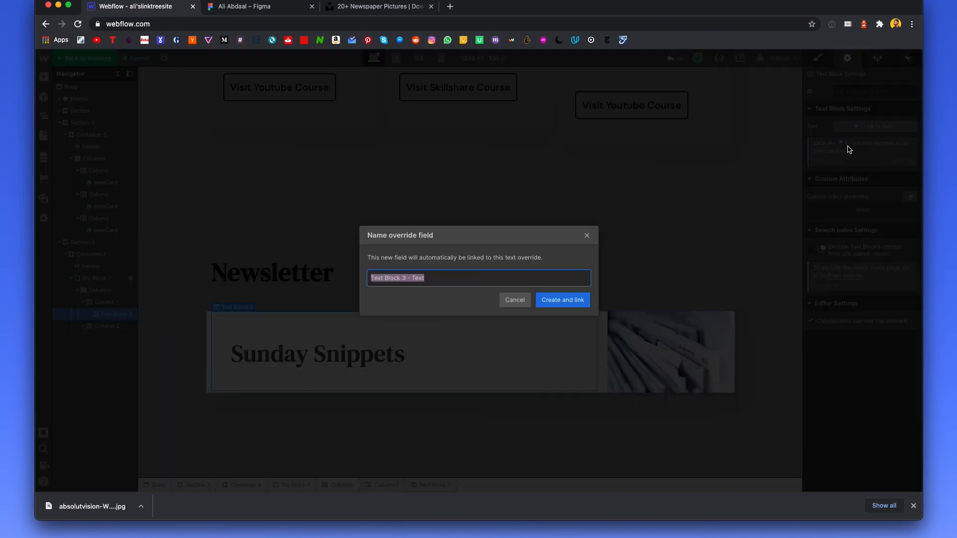
type("Banner header")
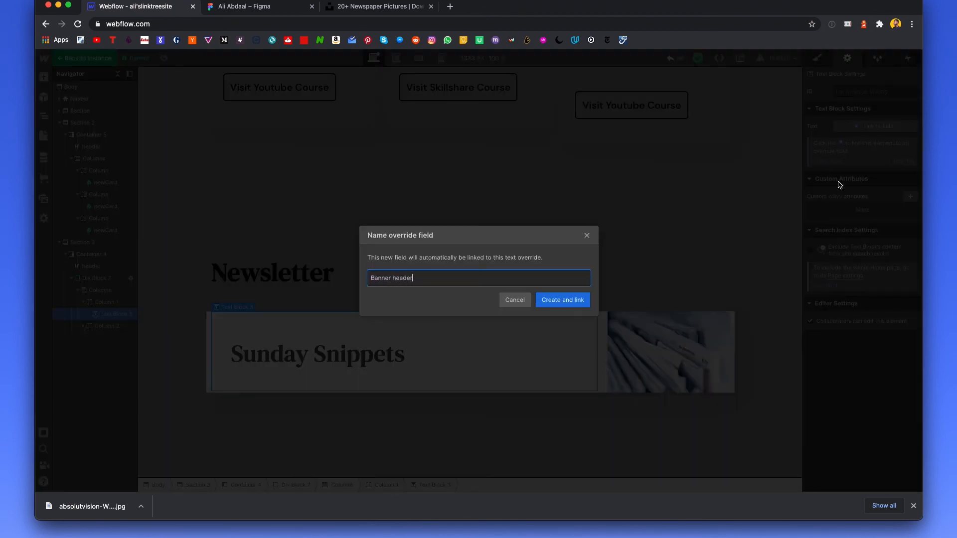
left_click(560, 300)
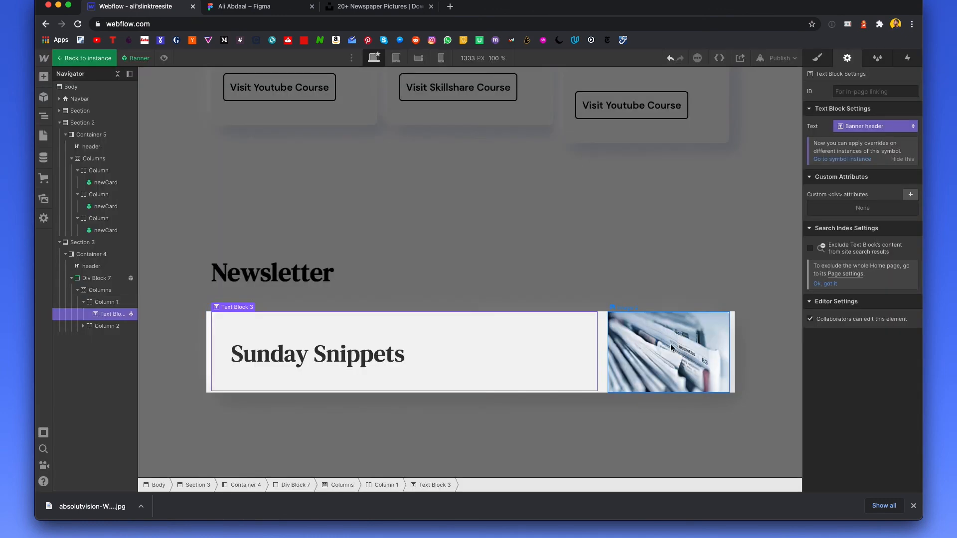
Step: Link the newspaper image in the Banner symbol to a new override field named "banner image"
left_click(671, 347)
left_click(833, 121)
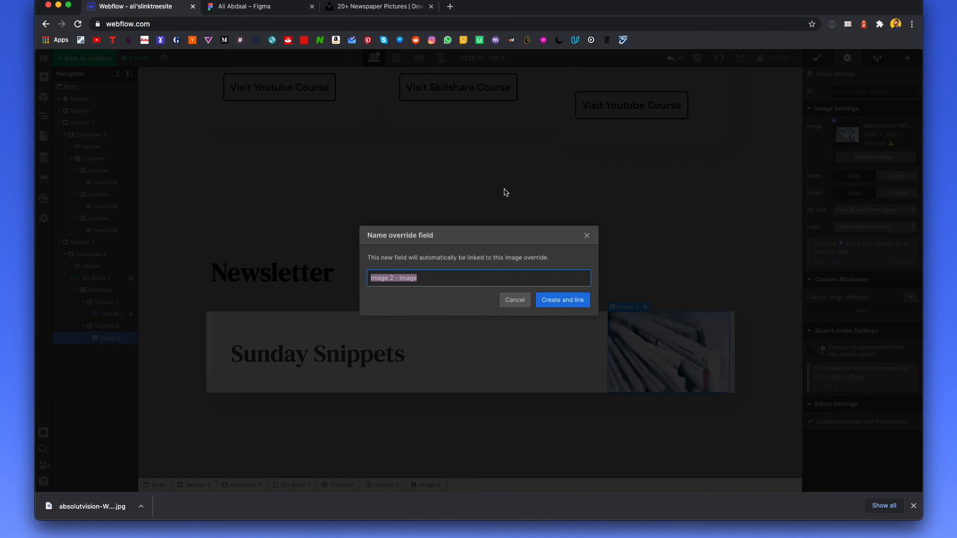
type("banner image")
left_click(551, 299)
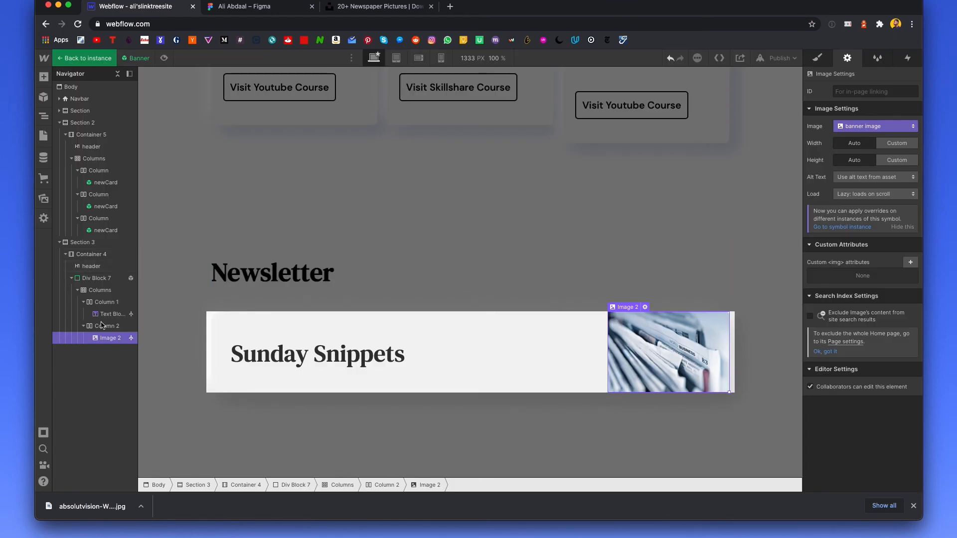
Step: Leave the symbol and duplicate the whole Newsletter section on the page
scroll(173, 221, "up", 1)
scroll(173, 220, "up", 1)
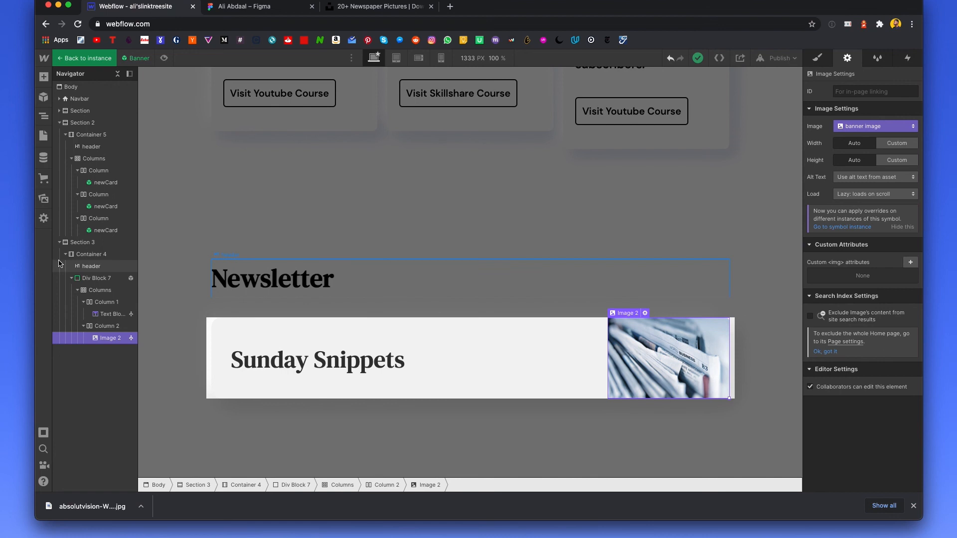
left_click(60, 243)
left_click(79, 244)
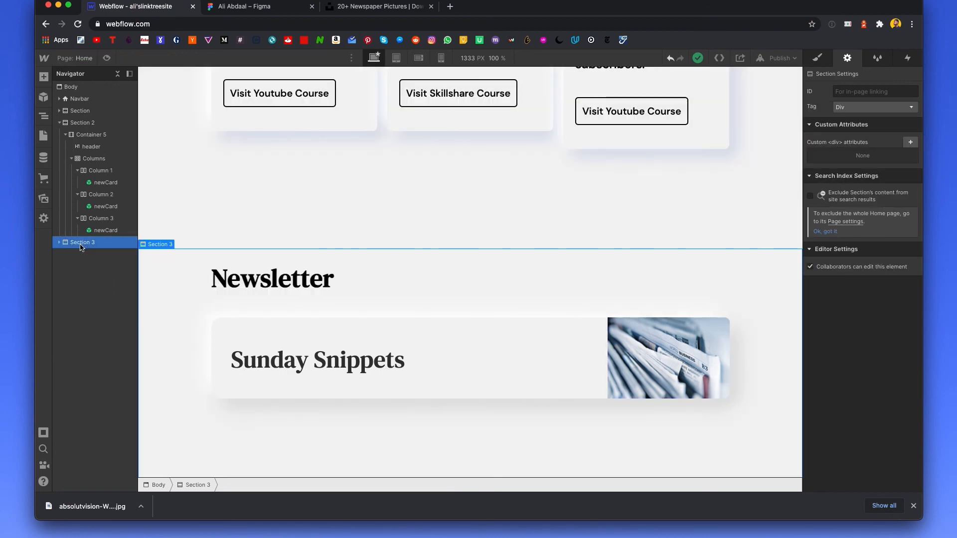
key("super+d")
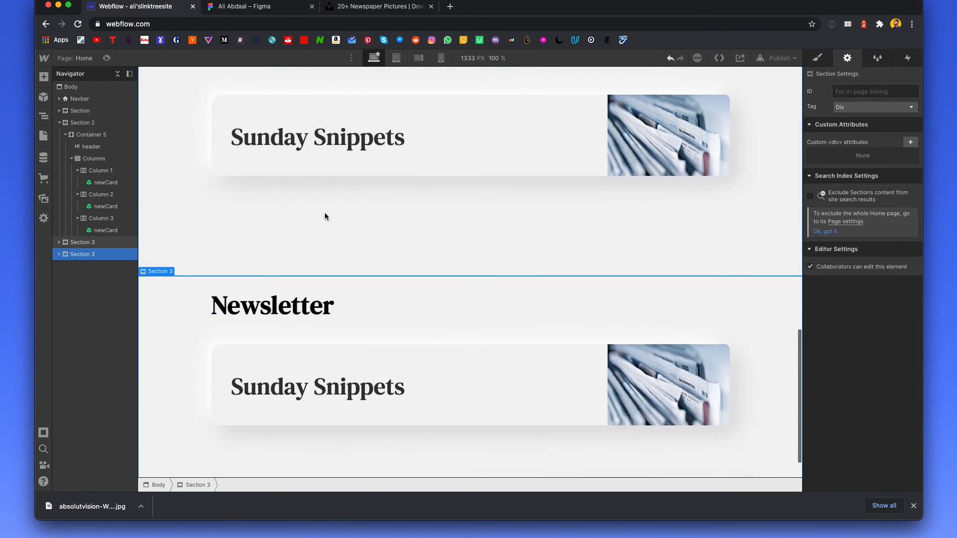
Step: Change the duplicated section's heading text to "Podcast"
left_click(288, 306)
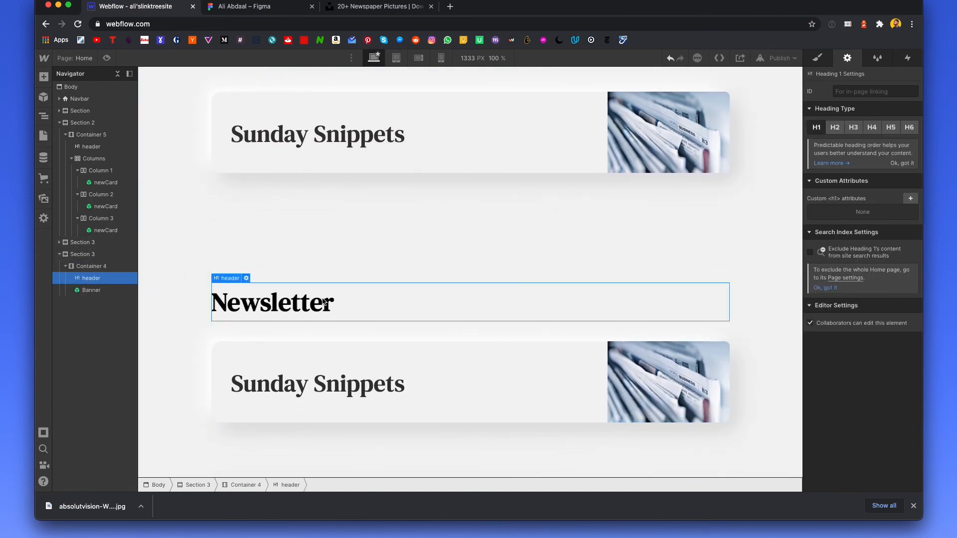
double_click(310, 304)
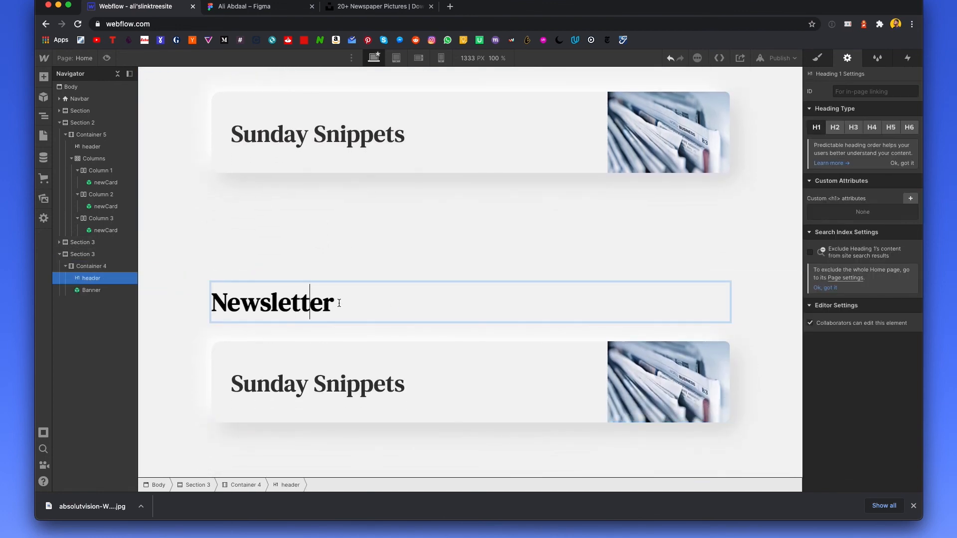
left_click_drag(336, 301, 243, 302)
key("BackSpace")
key("BackSpace")
key("BackSpace")
type("OP")
key("BackSpace")
key("BackSpace")
type("Podcxa")
key("BackSpace")
key("BackSpace")
type("ast")
Step: Check the Podcast banner's title in Figma and set the new Webflow banner's header override to "Not over thinking"
left_click(322, 386)
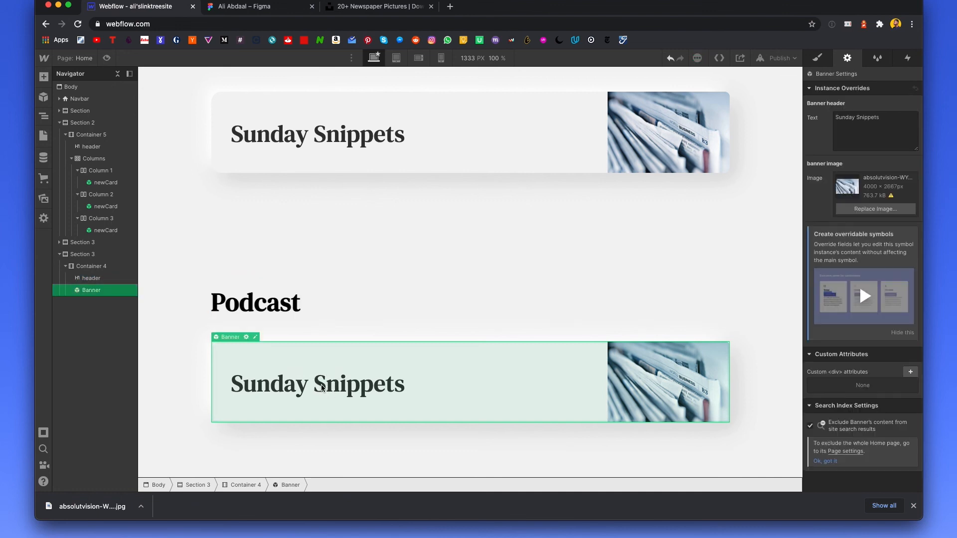
left_click(890, 116)
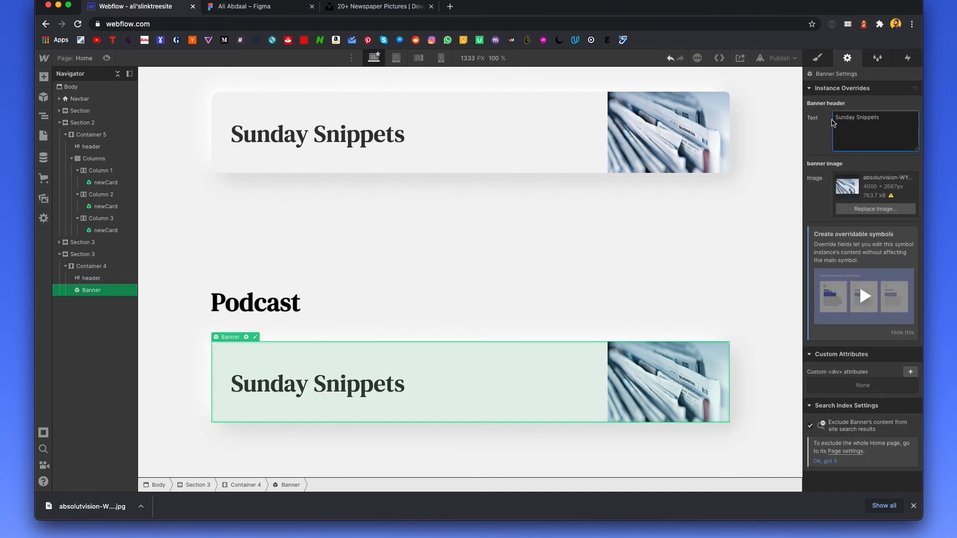
key("super+a")
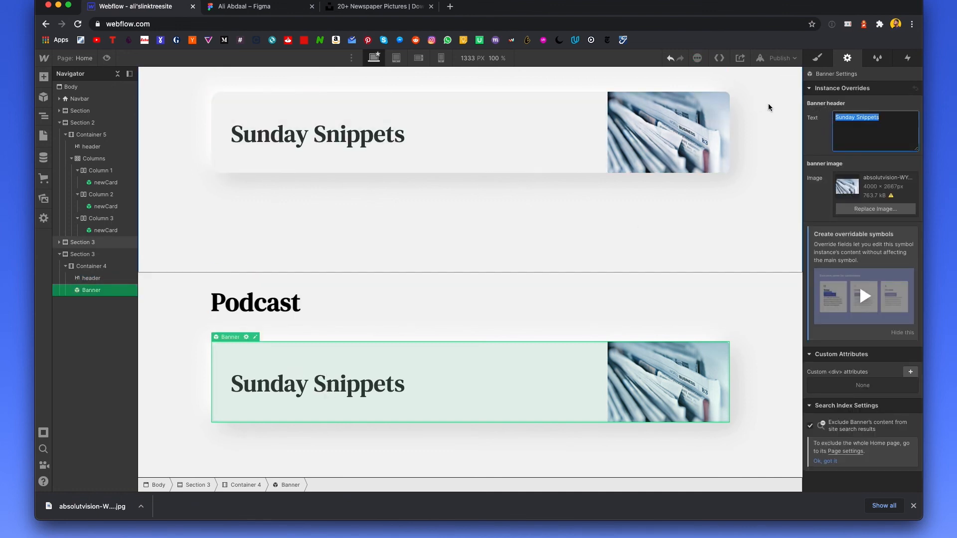
key("ctrl+Tab")
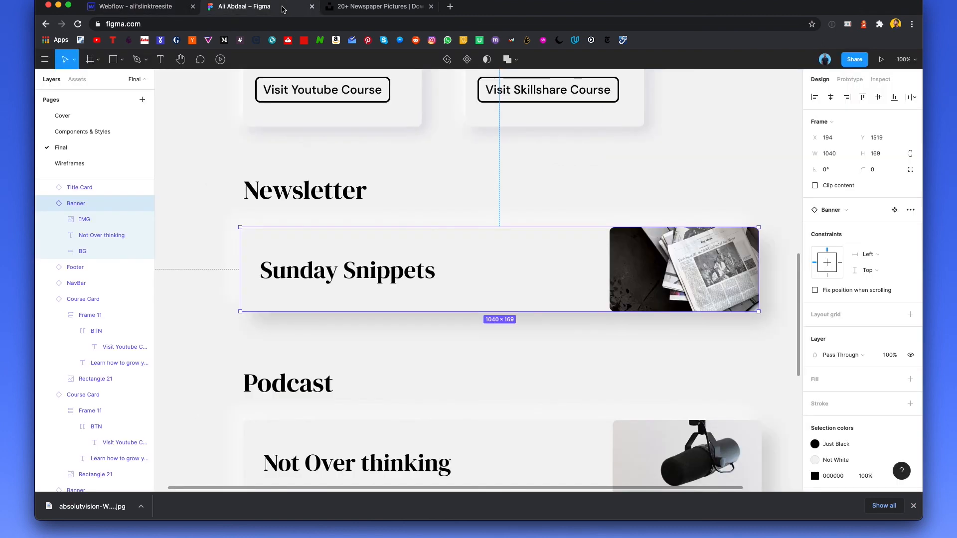
scroll(367, 348, "down", 2)
left_click(367, 349)
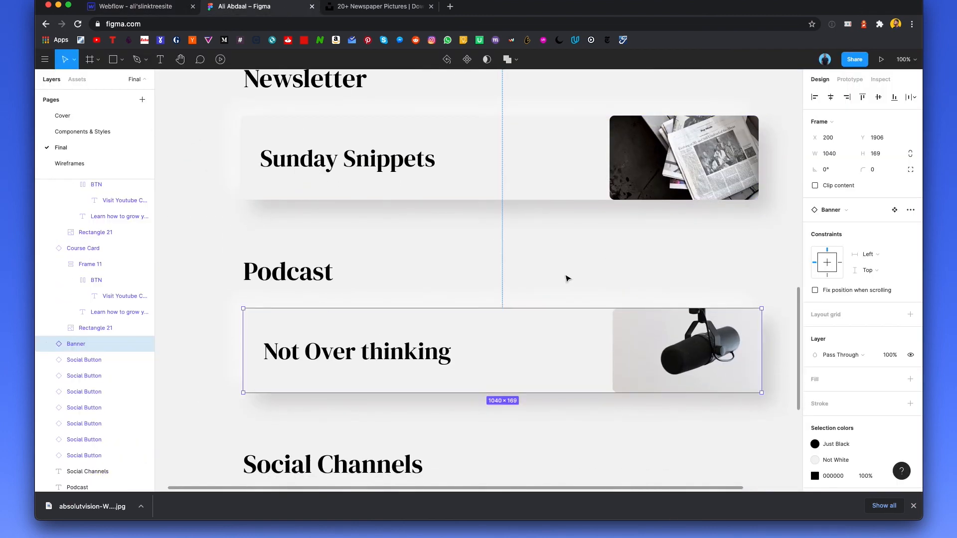
key("ctrl+shift+Tab")
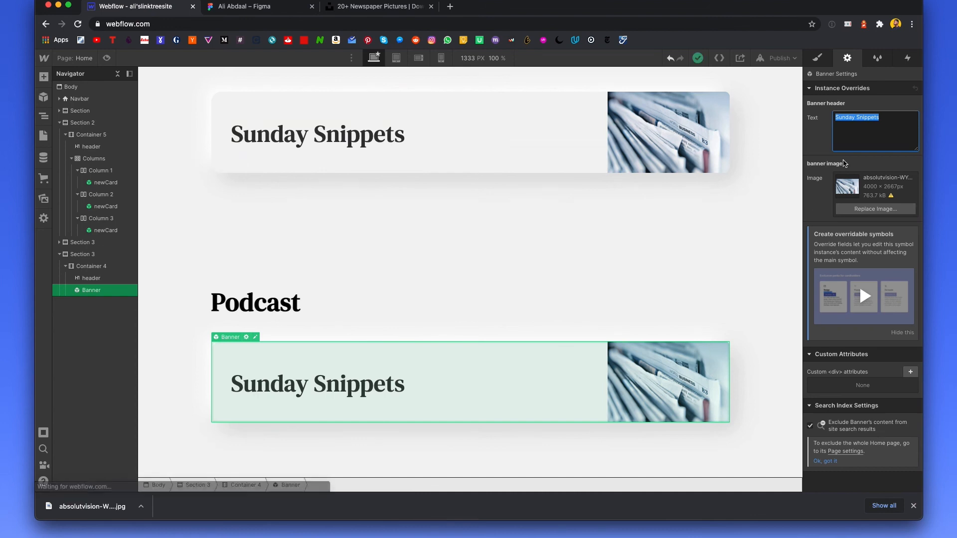
type("Not ove")
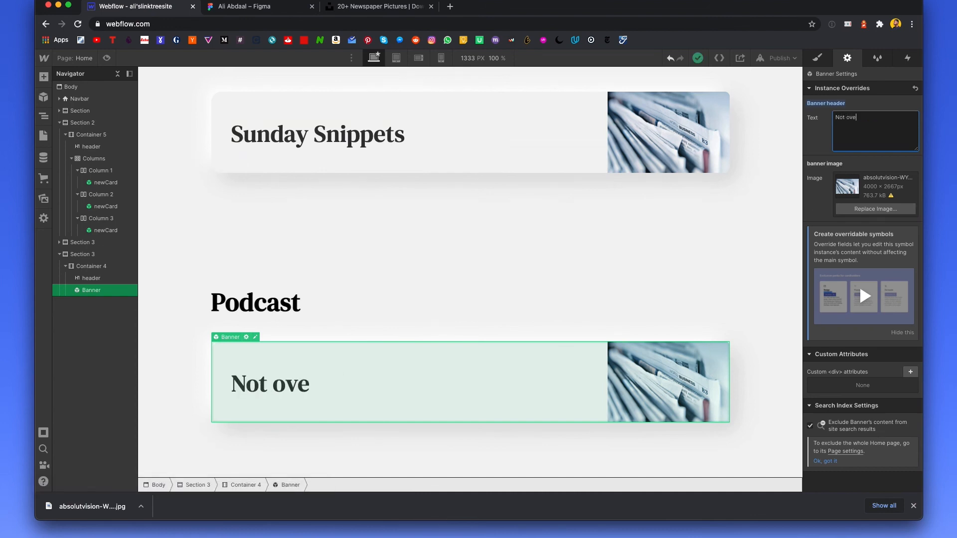
type("r thinking")
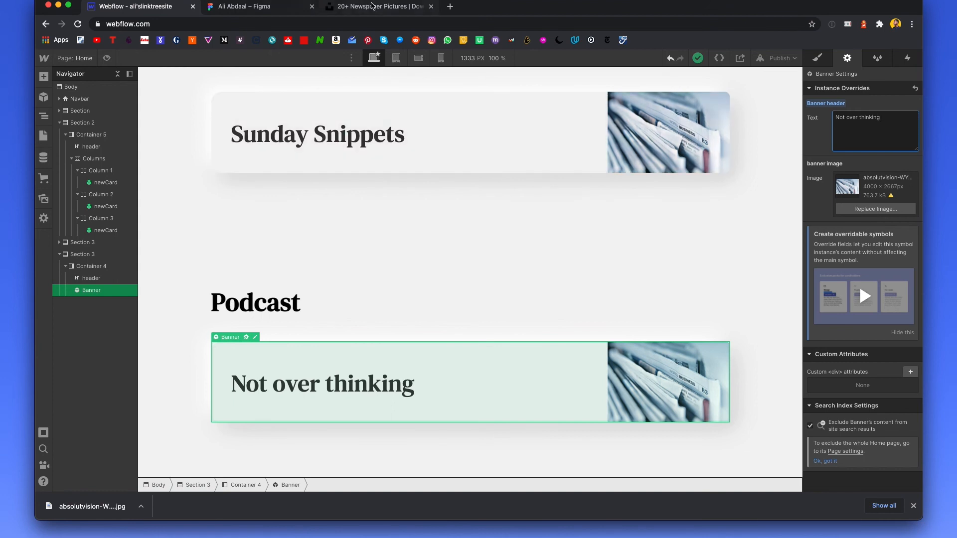
Step: Search Unsplash for "podcast" and replace the Podcast banner's override image with a downloaded dark microphone photo
key("ctrl+shift+Tab")
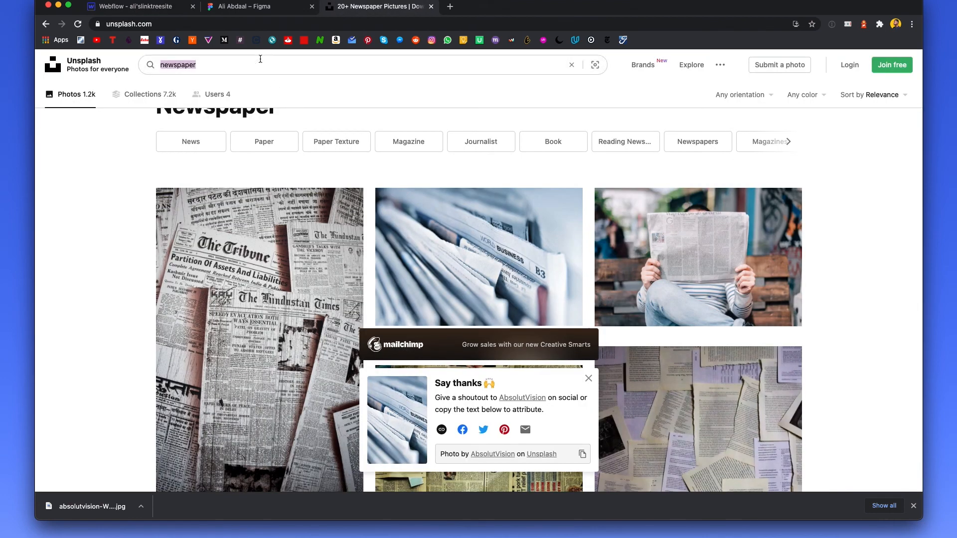
type("cast")
key("Return")
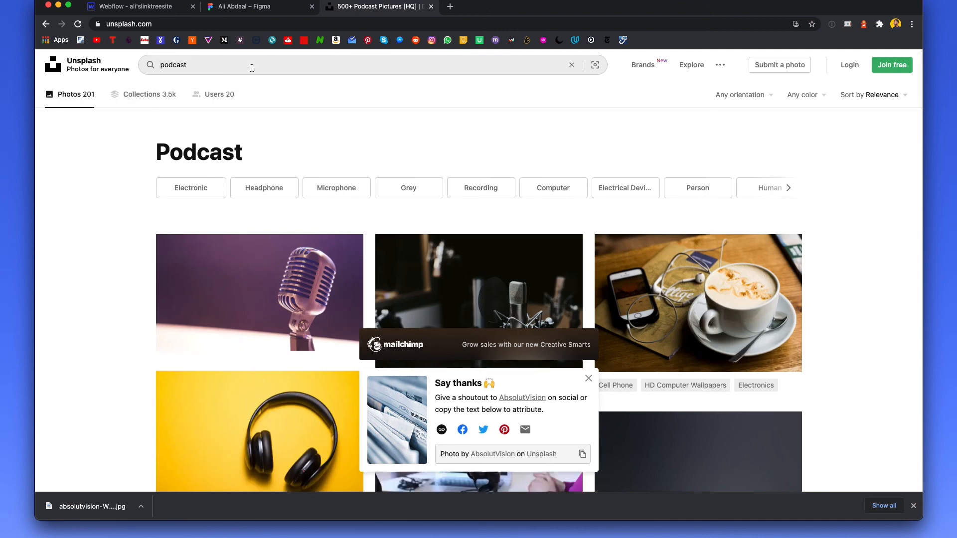
left_click(588, 377)
scroll(588, 378, "down", 5)
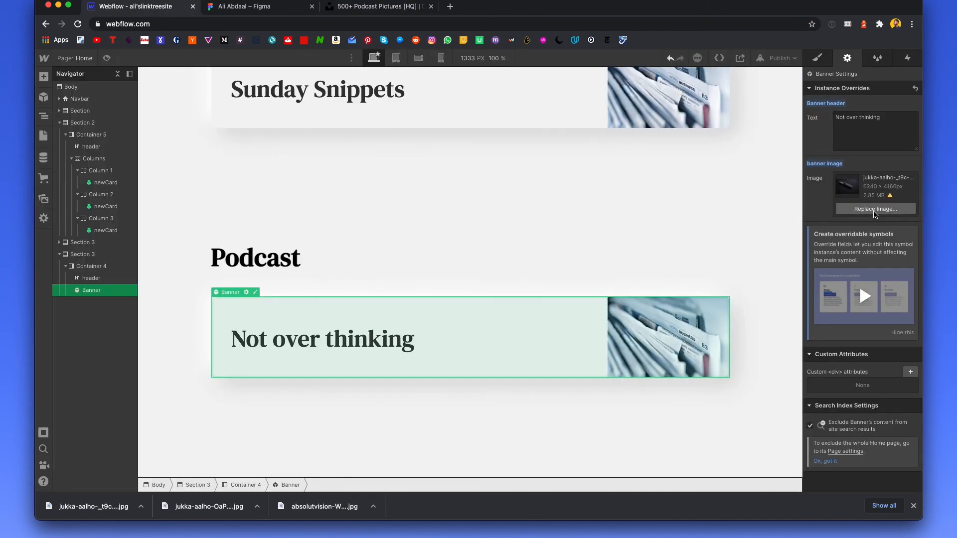
left_click(561, 194)
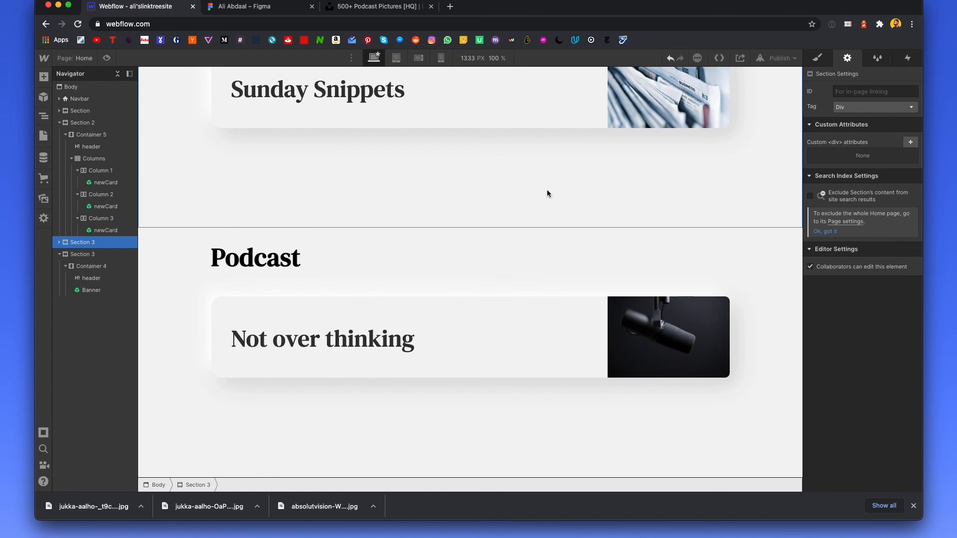
Step: Preview the page in Webflow and examine it from the hero card through the courses to the Newsletter and Podcast banners
scroll(468, 272, "up", 1)
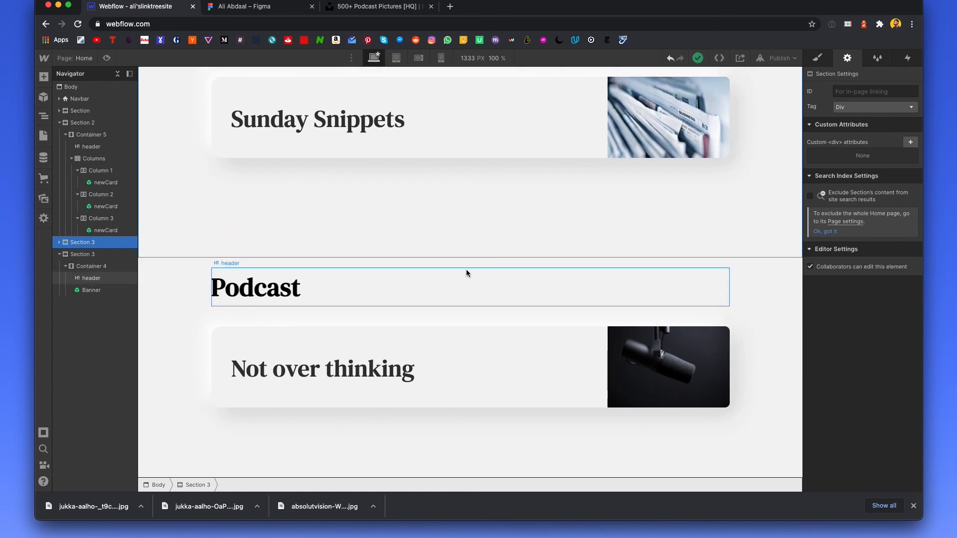
scroll(432, 327, "up", 10)
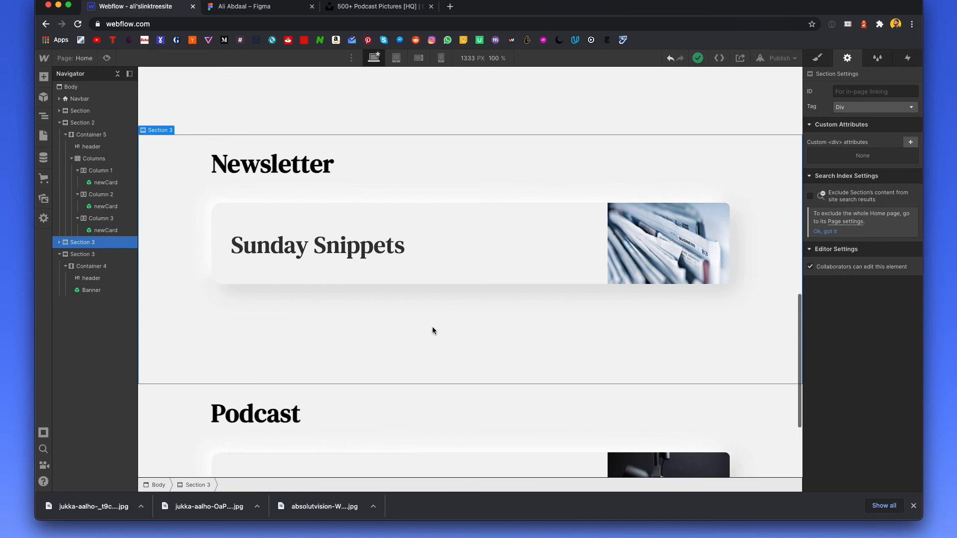
scroll(432, 327, "up", 5)
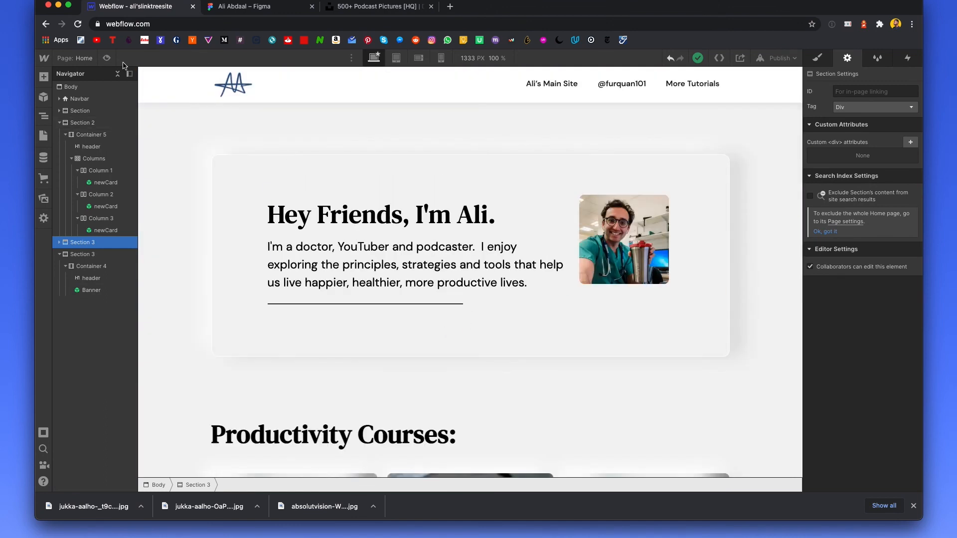
left_click(106, 59)
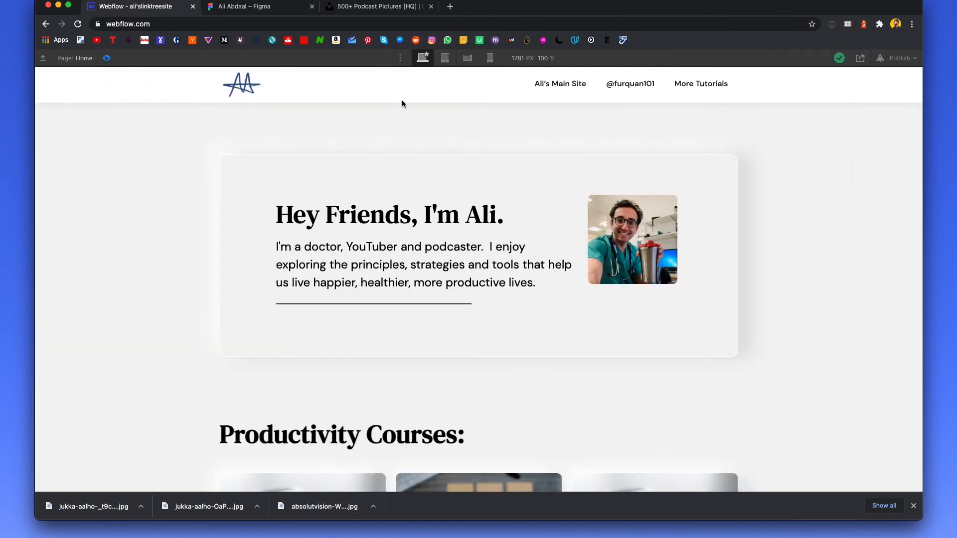
scroll(397, 102, "down", 5)
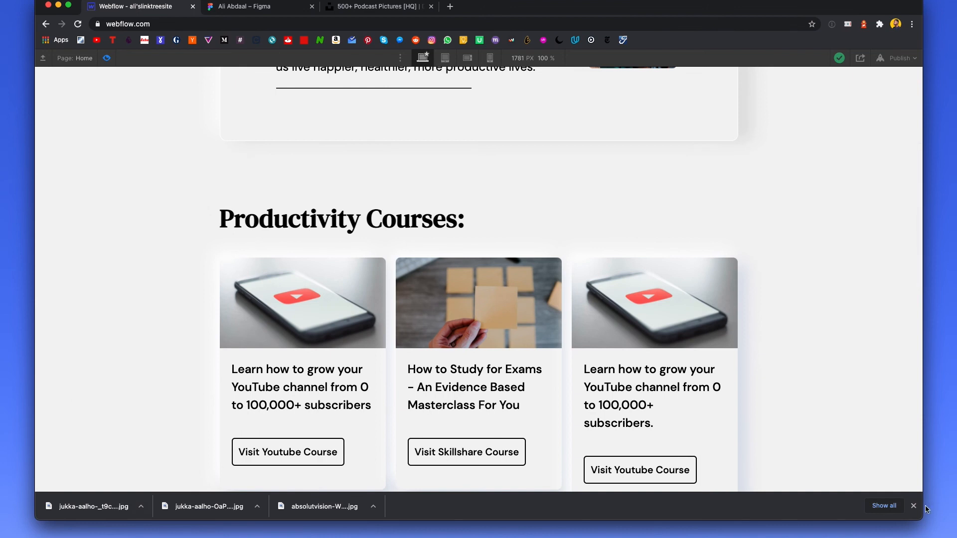
left_click(914, 506)
scroll(785, 442, "down", 8)
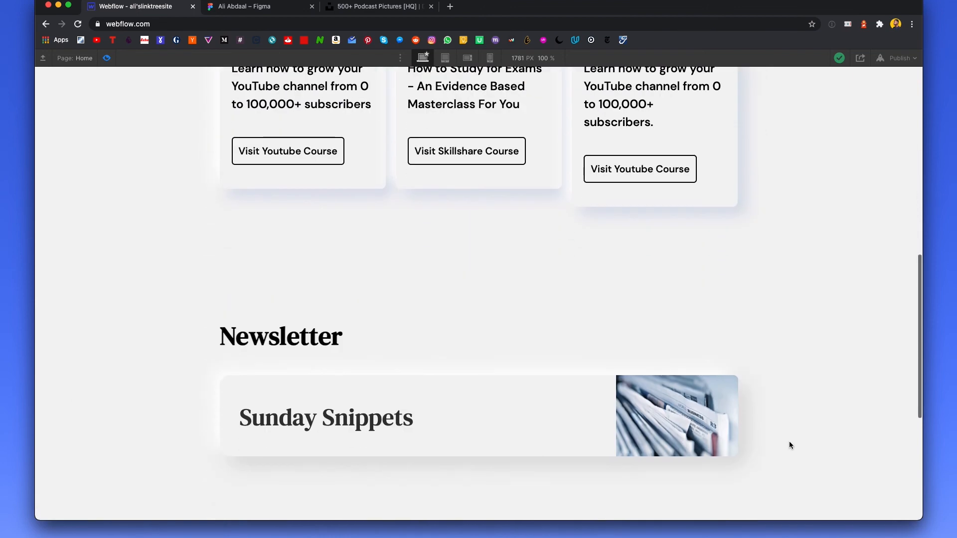
scroll(789, 443, "up", 15)
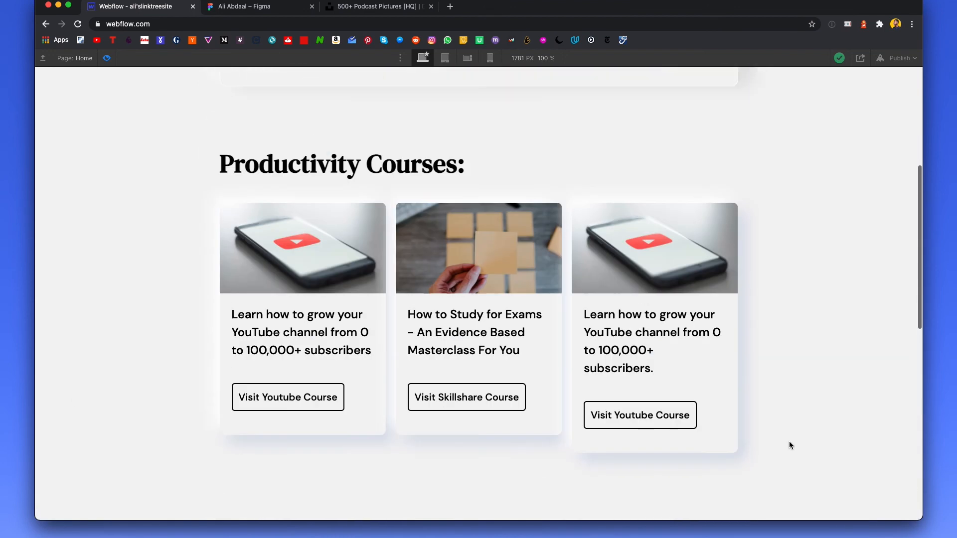
scroll(789, 445, "down", 15)
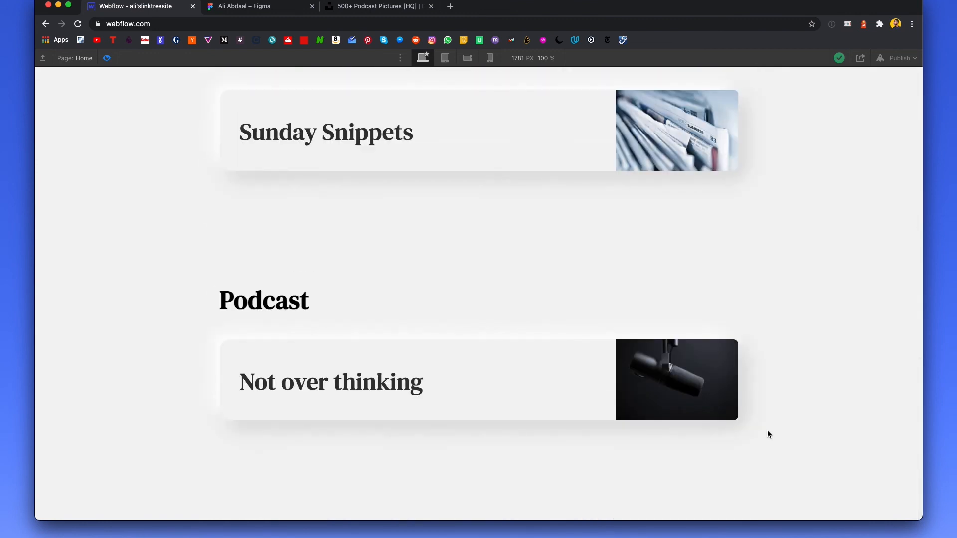
scroll(274, 226, "up", 15)
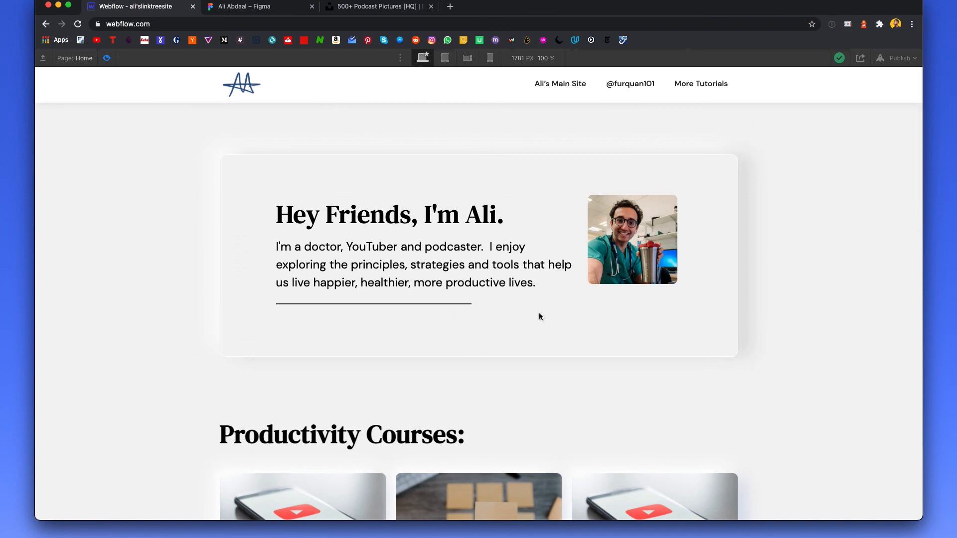
scroll(501, 315, "down", 15)
scroll(499, 317, "down", 3)
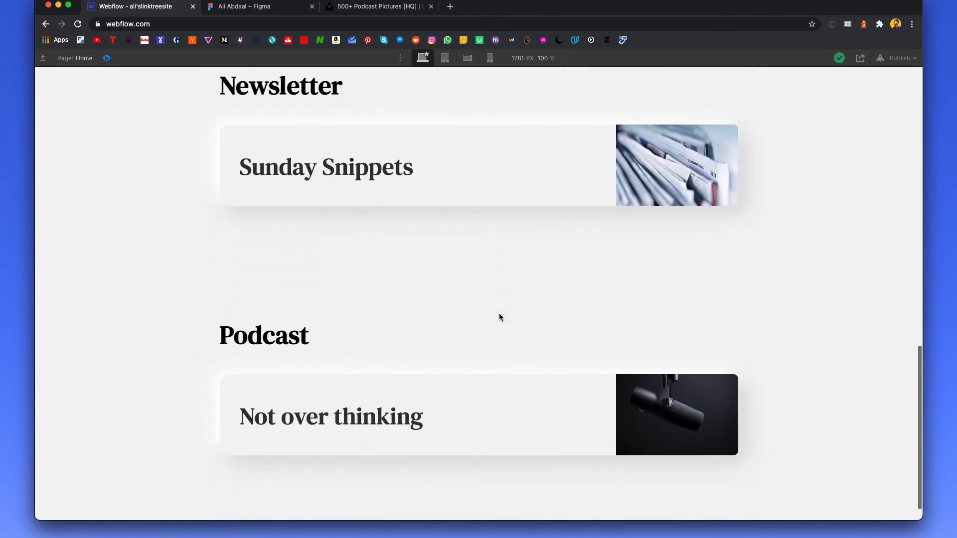
scroll(402, 393, "up", 15)
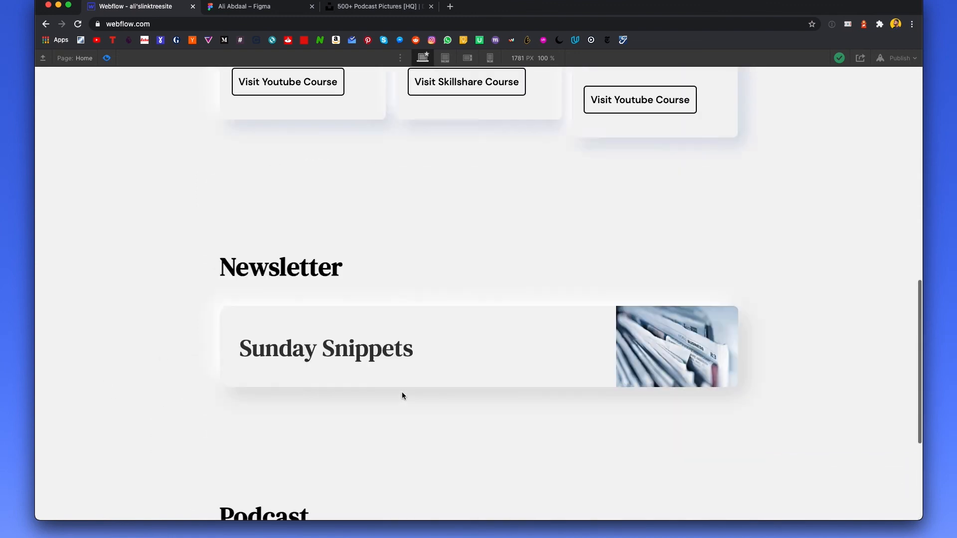
Step: Switch to Figma and examine the Social Channels section and the footer below the Podcast banner
left_click(287, 8)
scroll(377, 129, "down", 8)
scroll(355, 135, "up", 2)
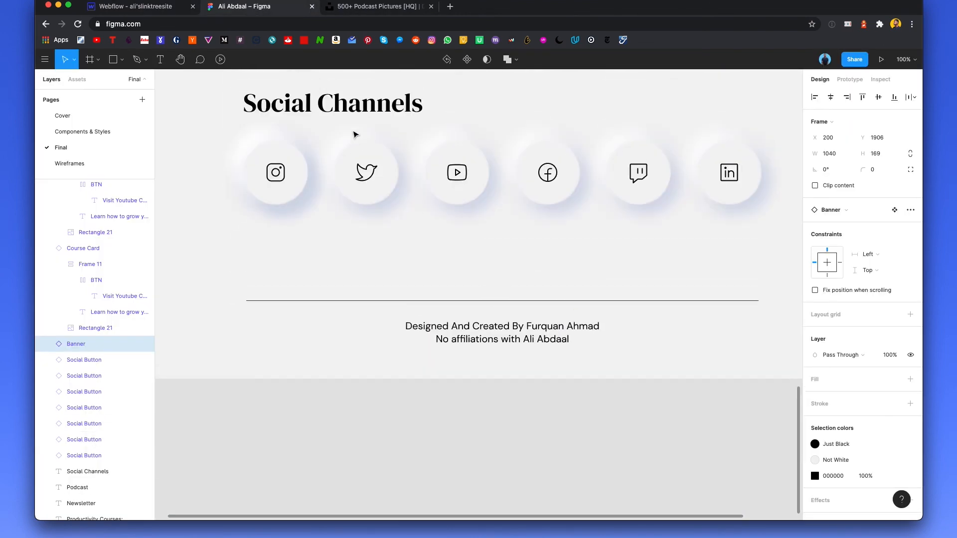
scroll(356, 134, "up", 3)
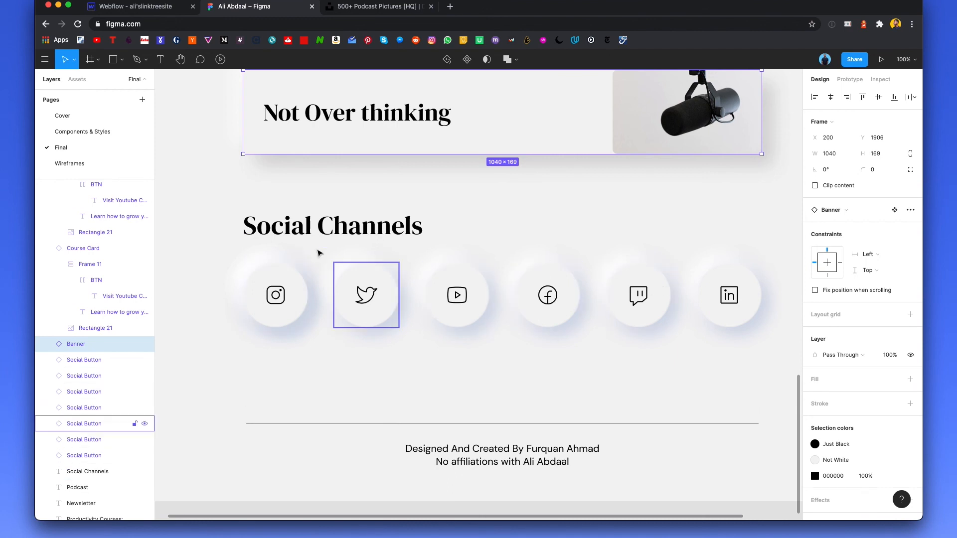
Step: Return to the Webflow preview and look over the built sections once more
left_click(148, 12)
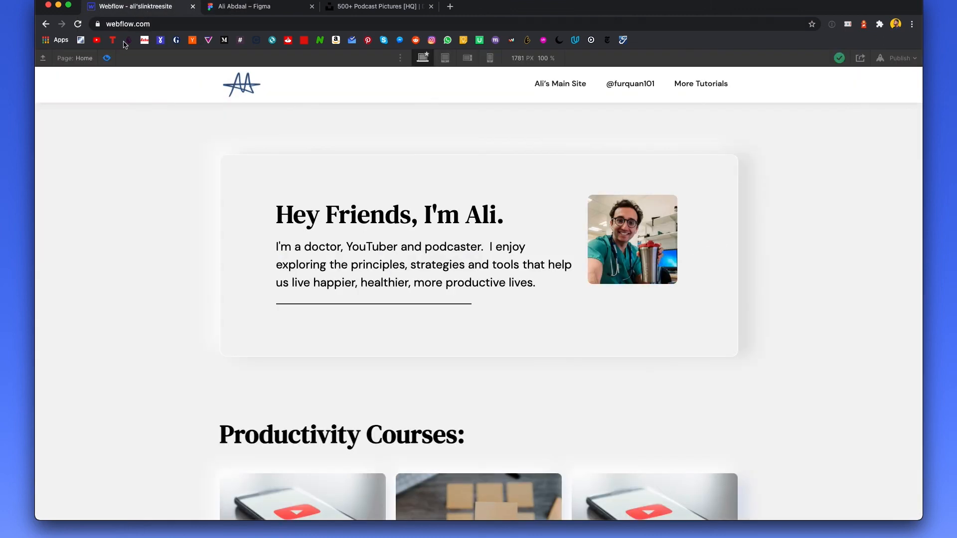
scroll(392, 205, "down", 10)
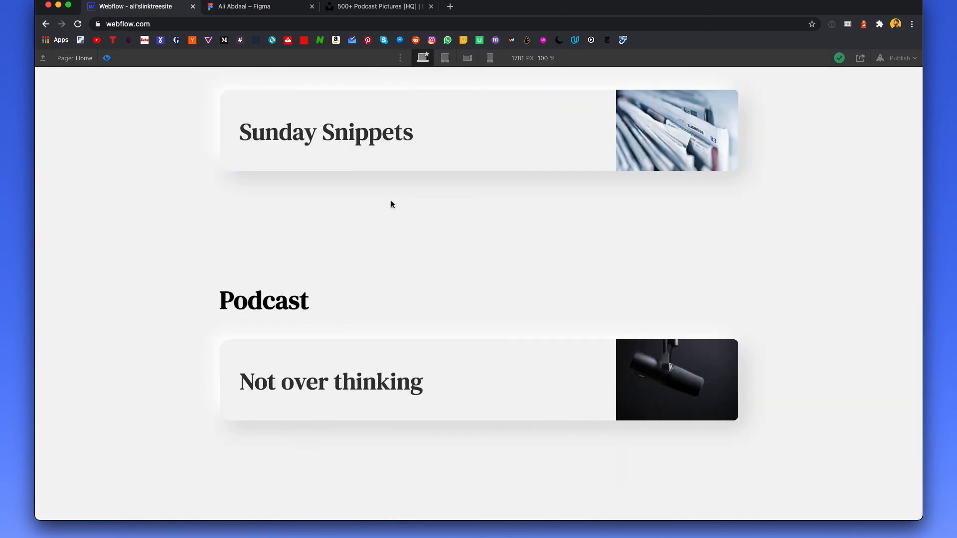
scroll(390, 202, "up", 10)
scroll(388, 197, "down", 8)
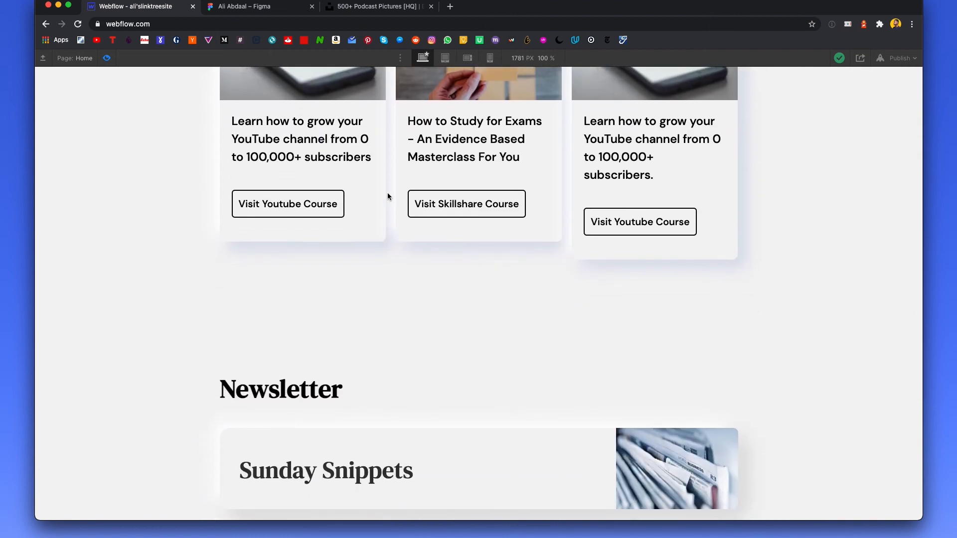
Step: Return to the Webflow designer and insert a div block into the empty container of Section 4
scroll(392, 204, "up", 10)
scroll(392, 205, "down", 15)
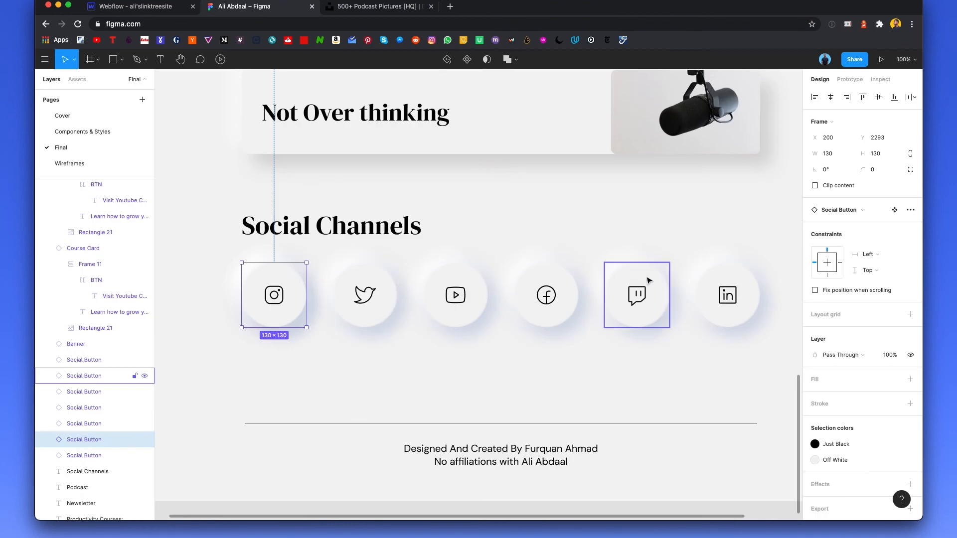
left_click(143, 12)
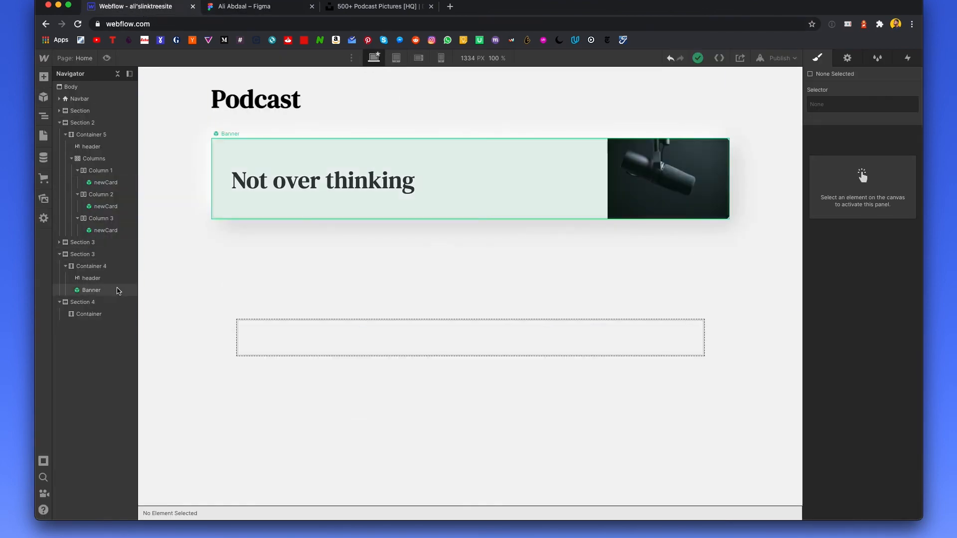
left_click(91, 304)
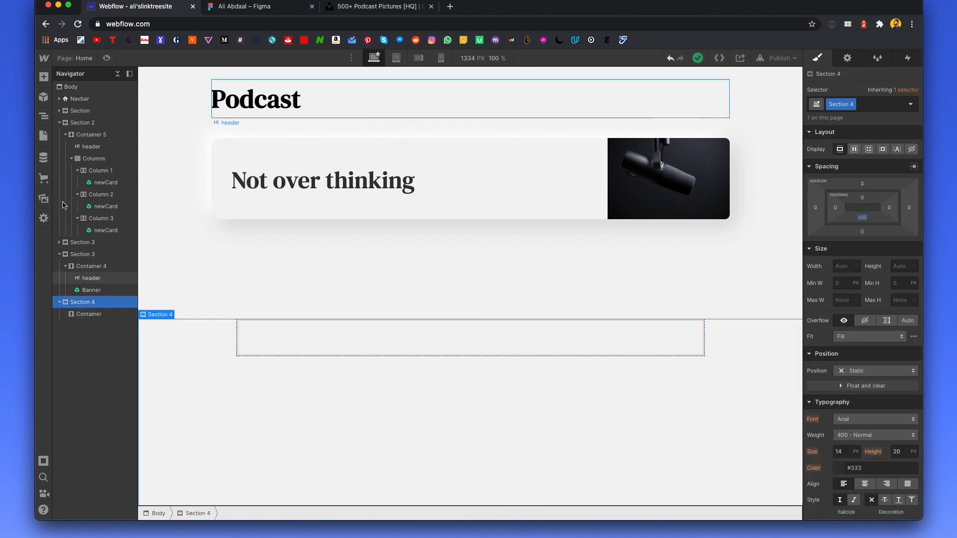
left_click(44, 78)
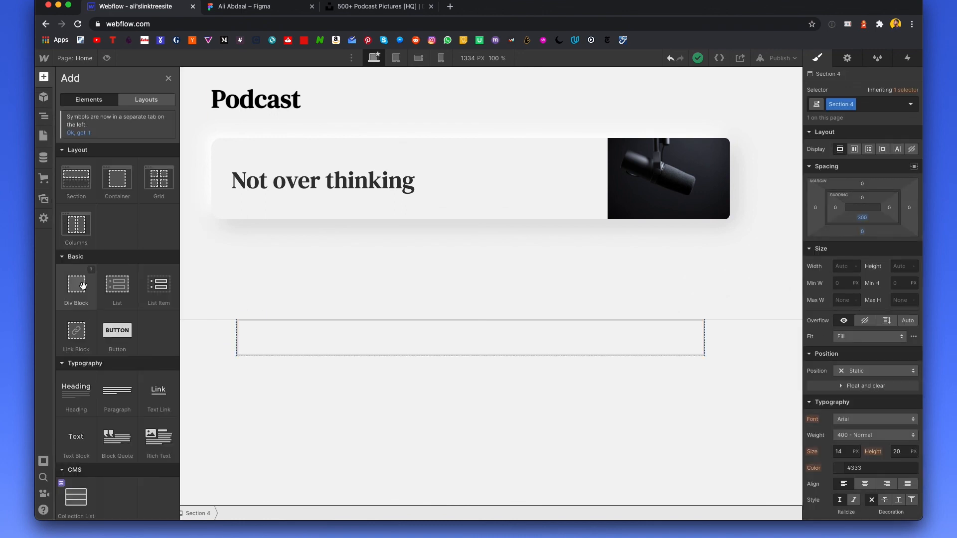
left_click_drag(145, 303, 288, 346)
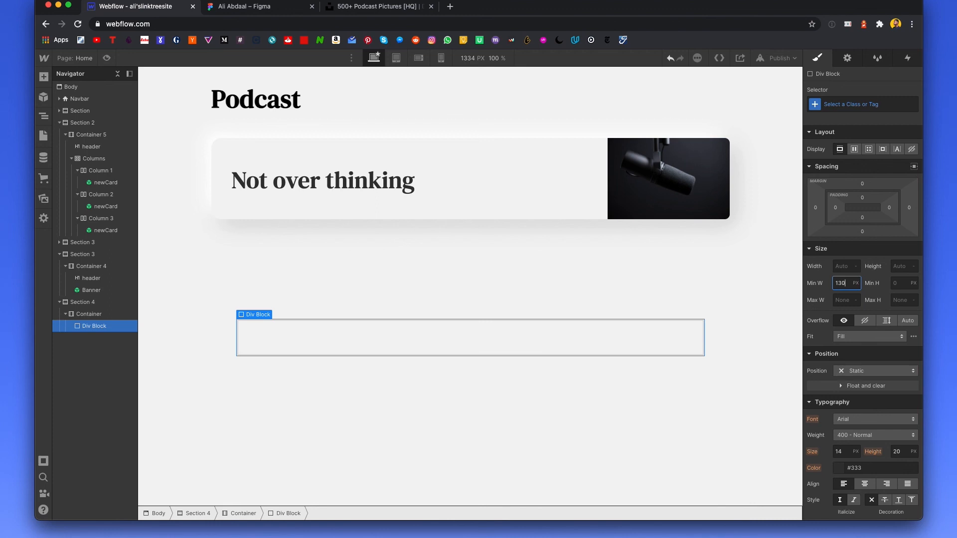
Step: Set the new div block's minimum width and minimum height to 130 px
key("Tab")
type("1")
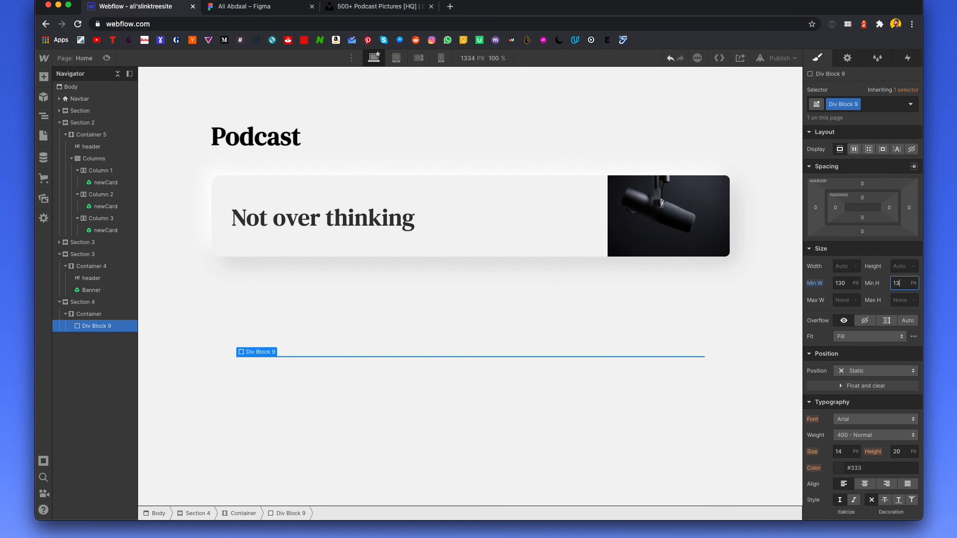
type("30")
key("Return")
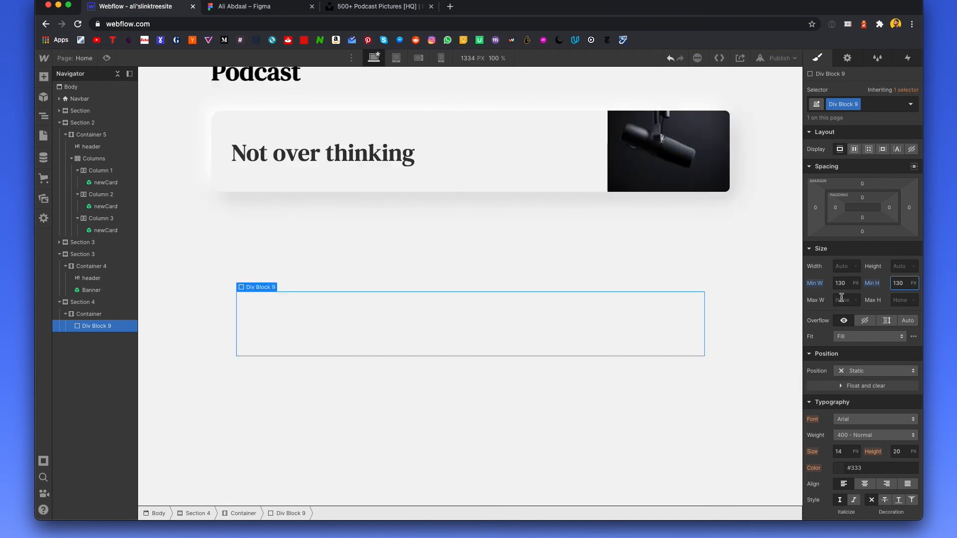
Step: Give the div block a Just black background and a 100 px corner radius
scroll(872, 336, "down", 10)
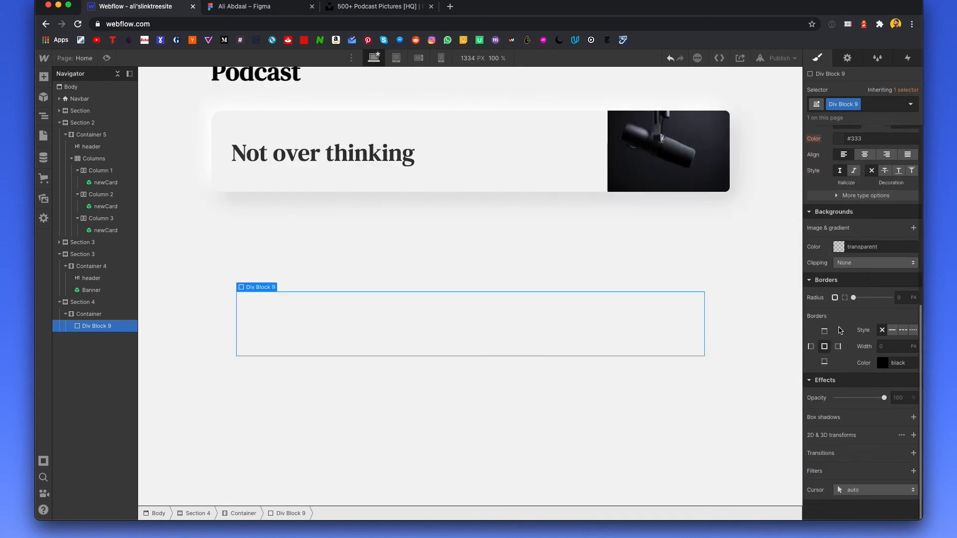
left_click(840, 247)
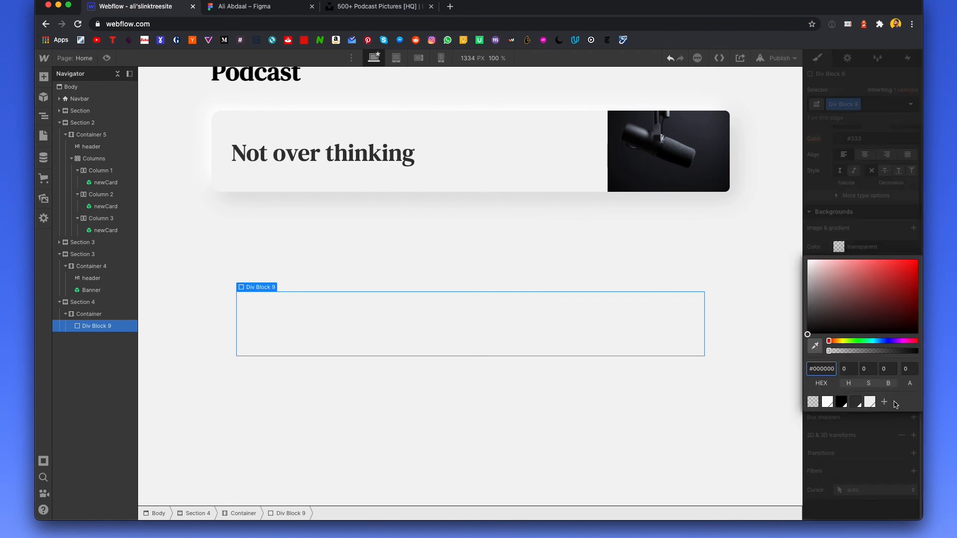
left_click(859, 403)
left_click(863, 235)
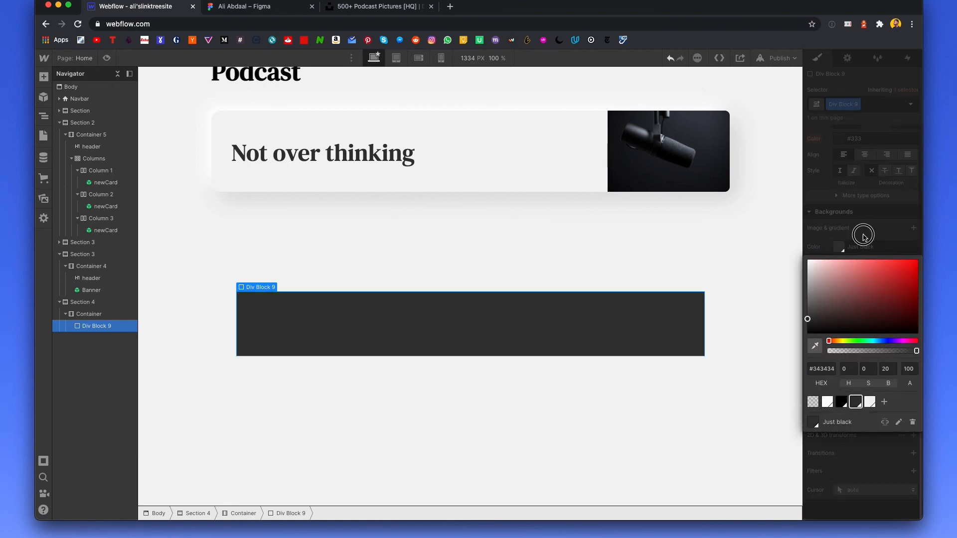
left_click_drag(853, 298, 890, 297)
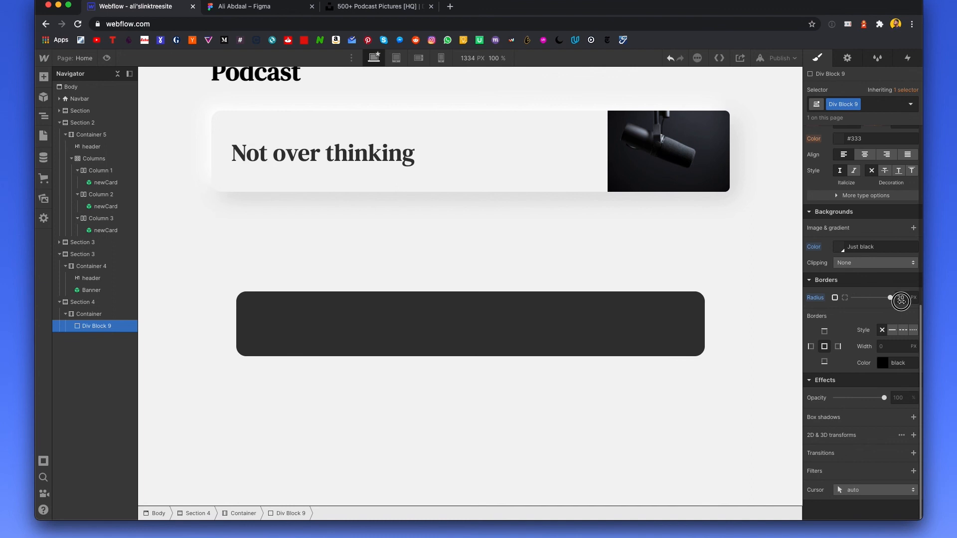
left_click(905, 297)
type("10")
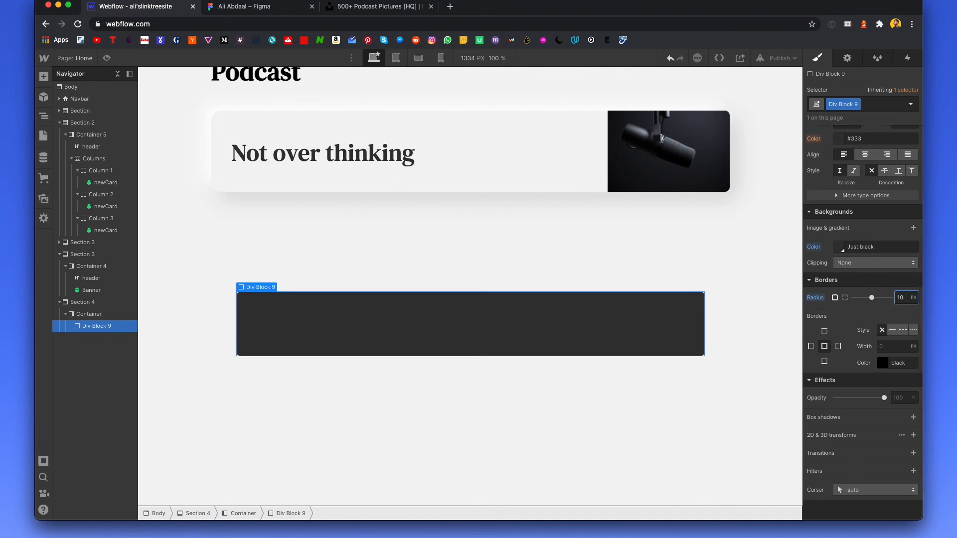
type("0")
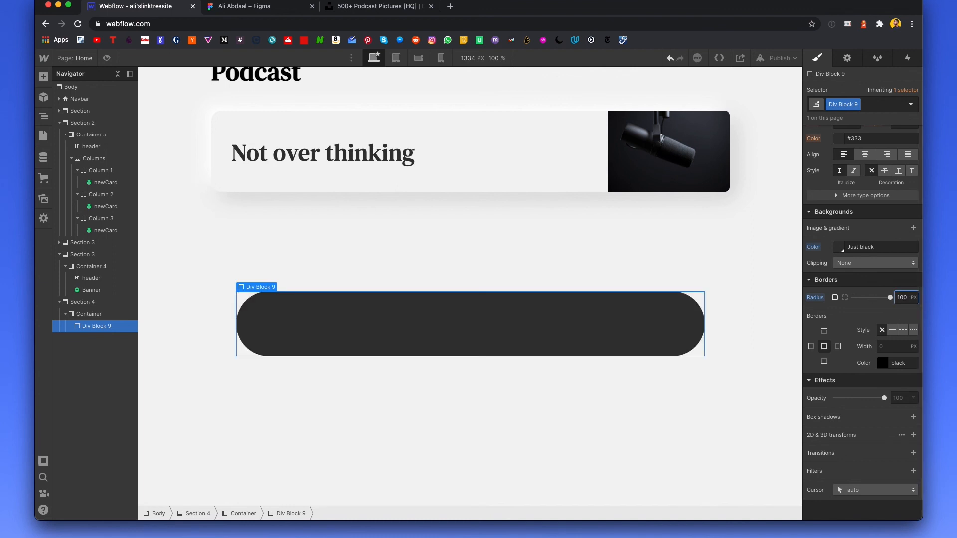
Step: Limit the div block's maximum width and maximum height to 130 px to form a circle
scroll(882, 278, "up", 7)
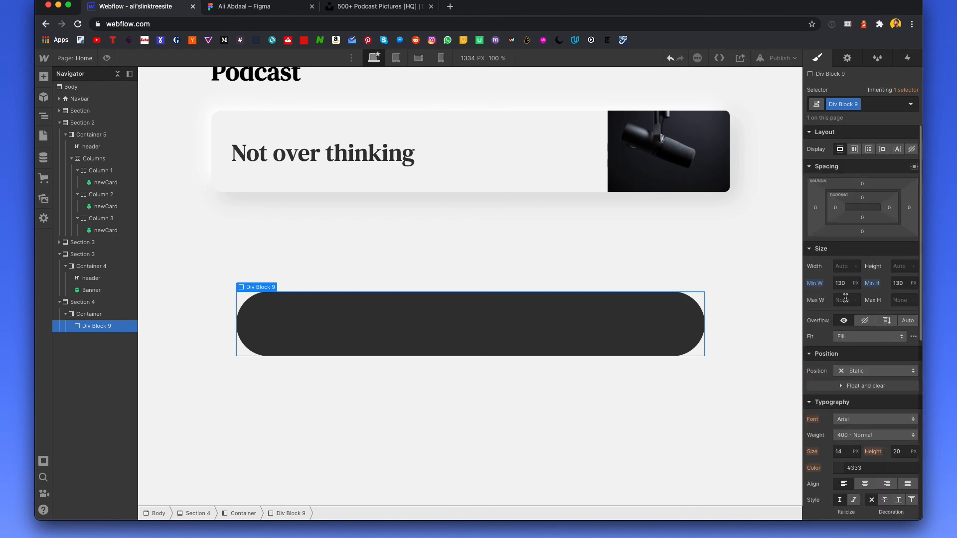
type("130")
key("Tab")
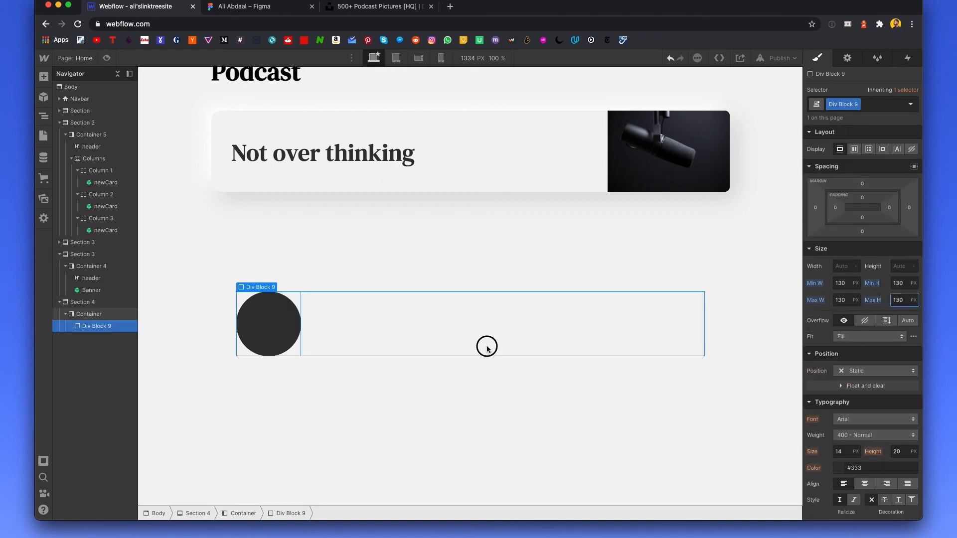
left_click(487, 346)
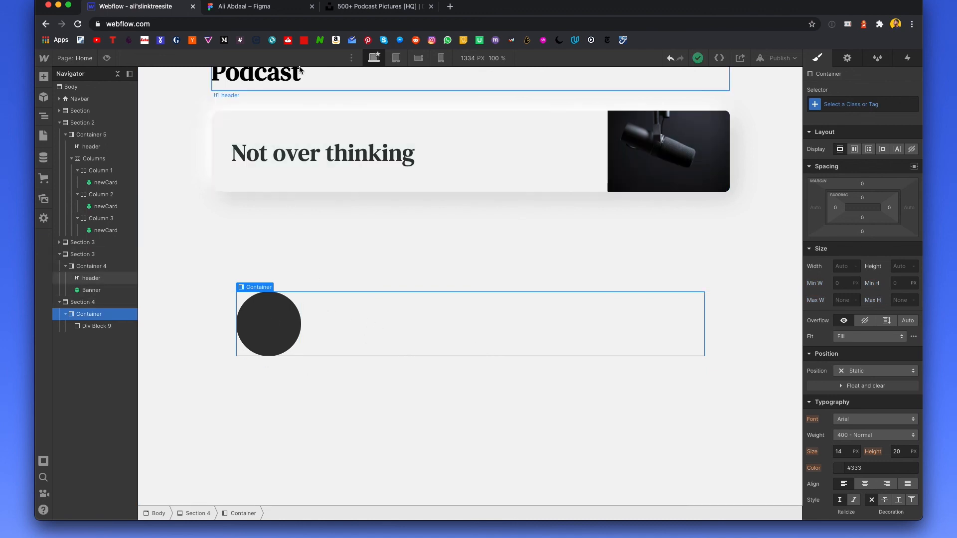
Step: Switch to Figma and examine the inner and drop shadow settings on the Instagram button's oval
left_click(227, 14)
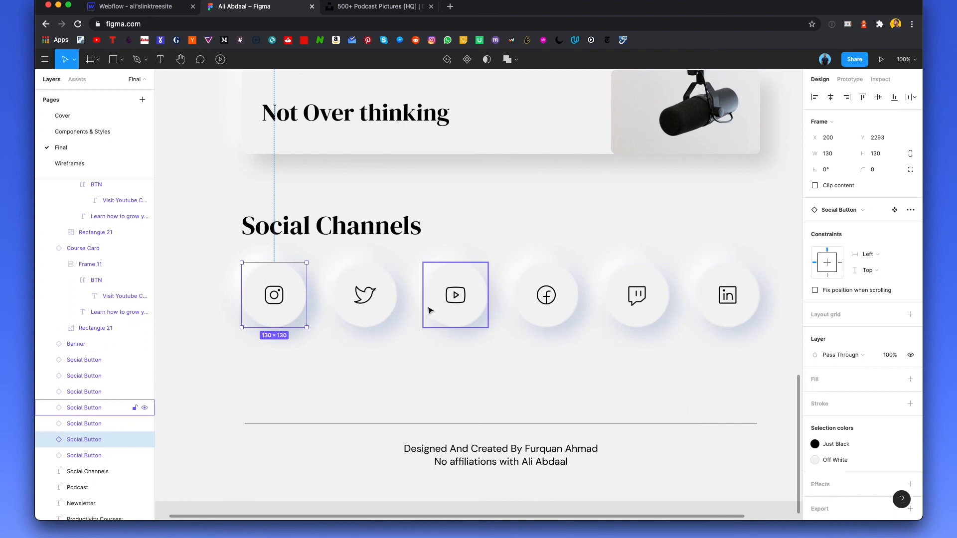
double_click(293, 282)
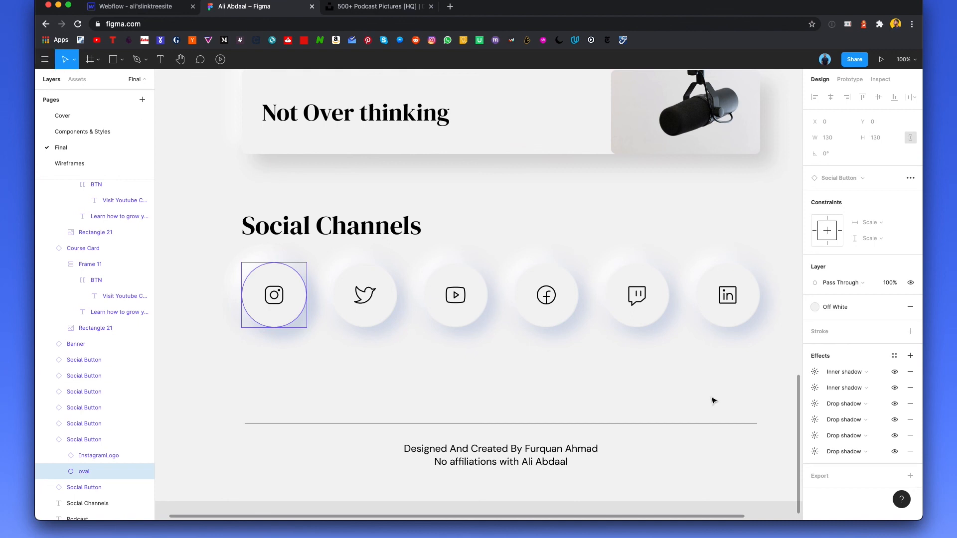
left_click(814, 373)
left_click(814, 387)
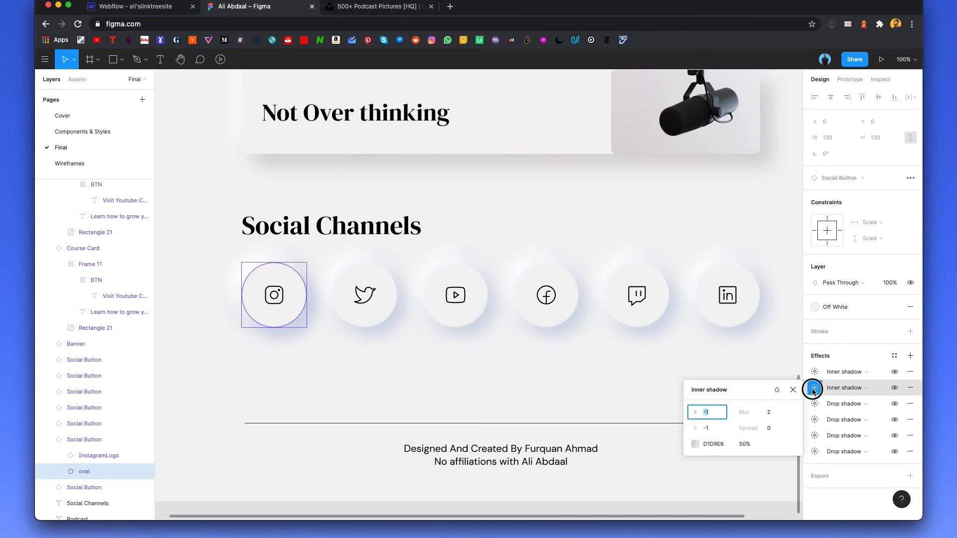
left_click(814, 404)
left_click(814, 420)
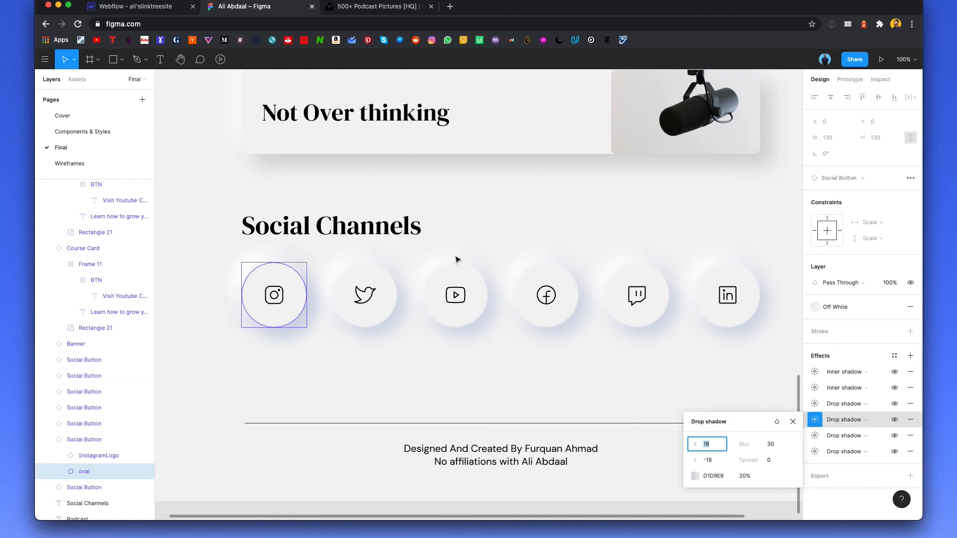
left_click(499, 231)
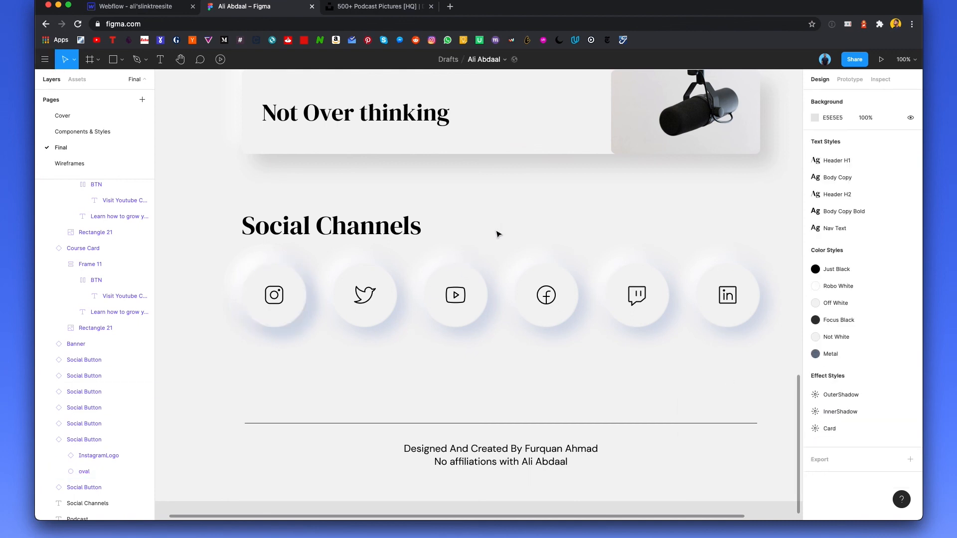
Step: Switch back to Webflow and add a black outside box shadow with 1 px distance and 3 px blur to the dark circle
left_click(125, 12)
scroll(334, 231, "up", 2)
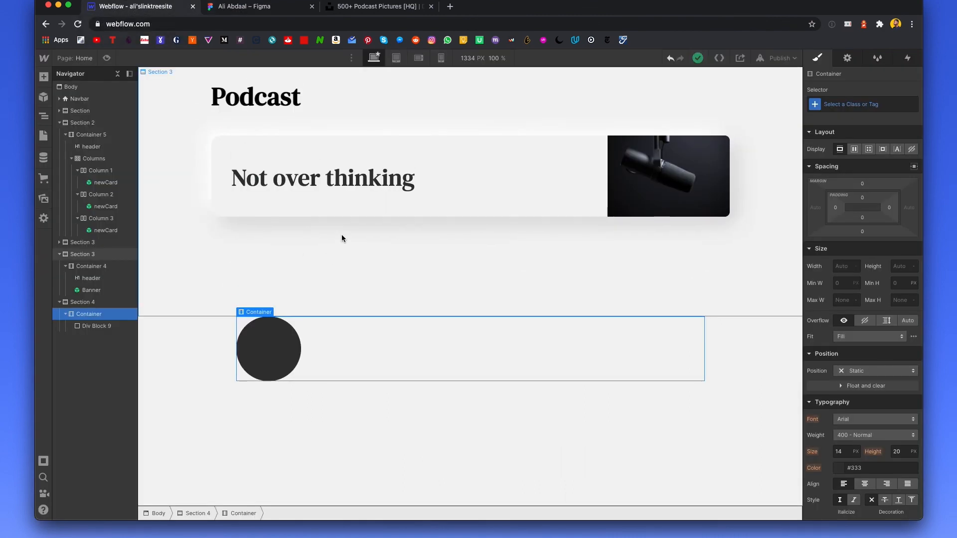
scroll(861, 316, "down", 8)
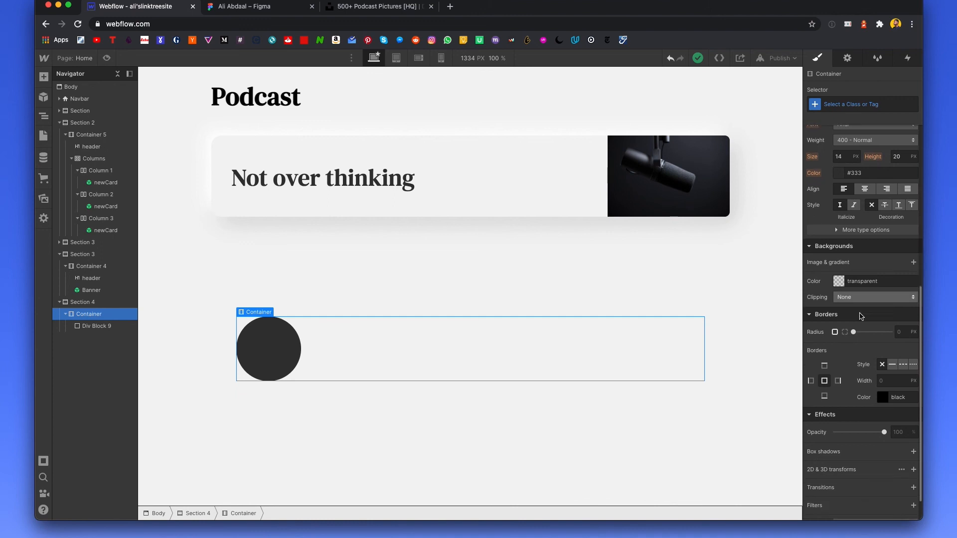
scroll(861, 316, "down", 2)
left_click(914, 418)
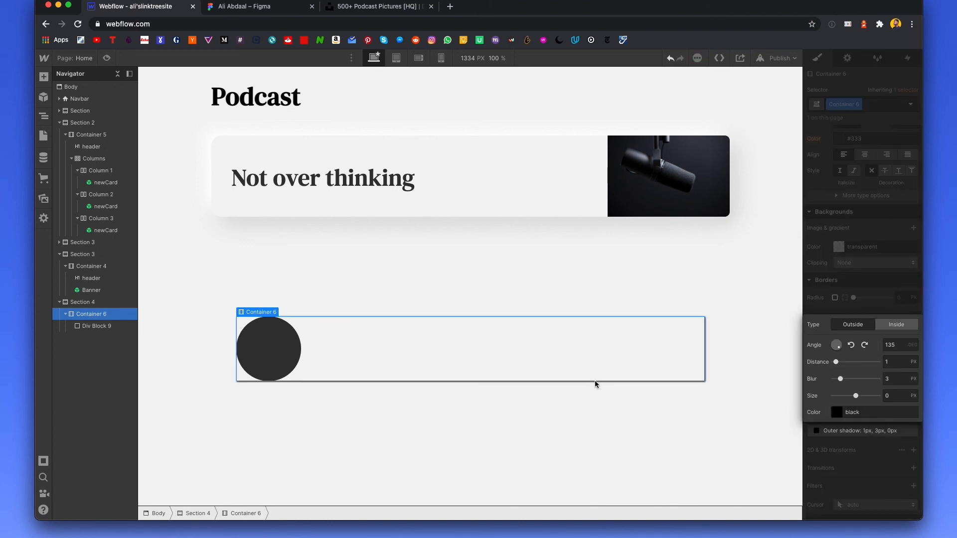
left_click(269, 349)
left_click(866, 430)
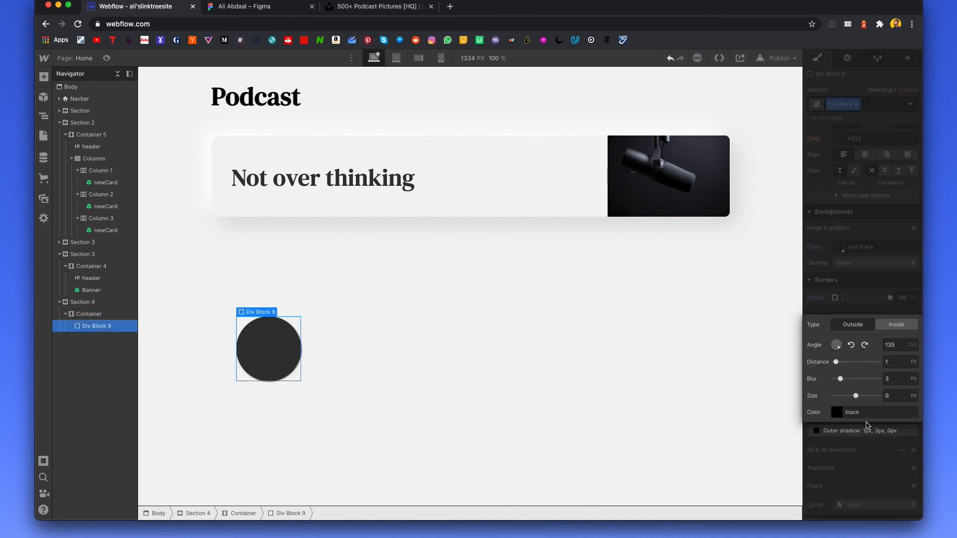
left_click(762, 420)
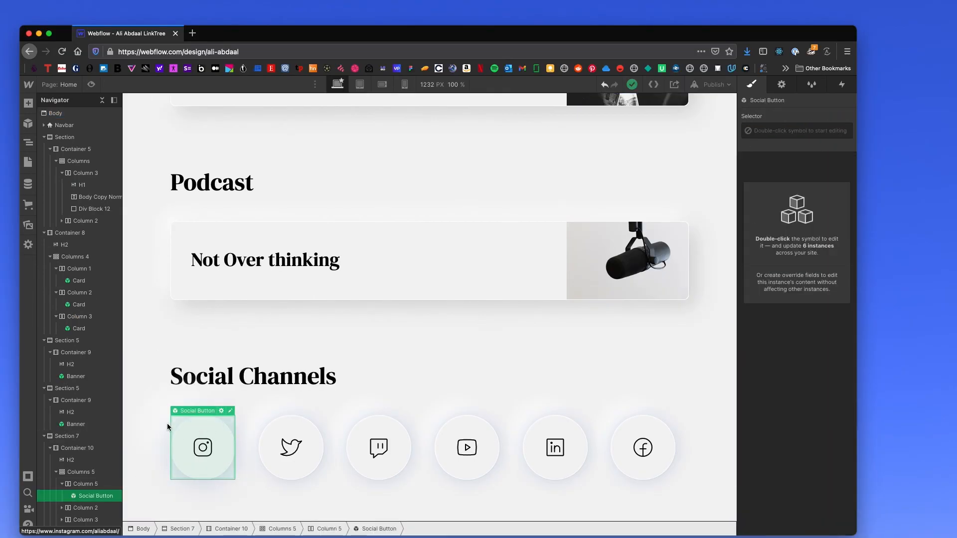
Step: Open the finished project's Social Button symbol for editing, examine its background, border and box shadow settings, and leave it
left_click(25, 124)
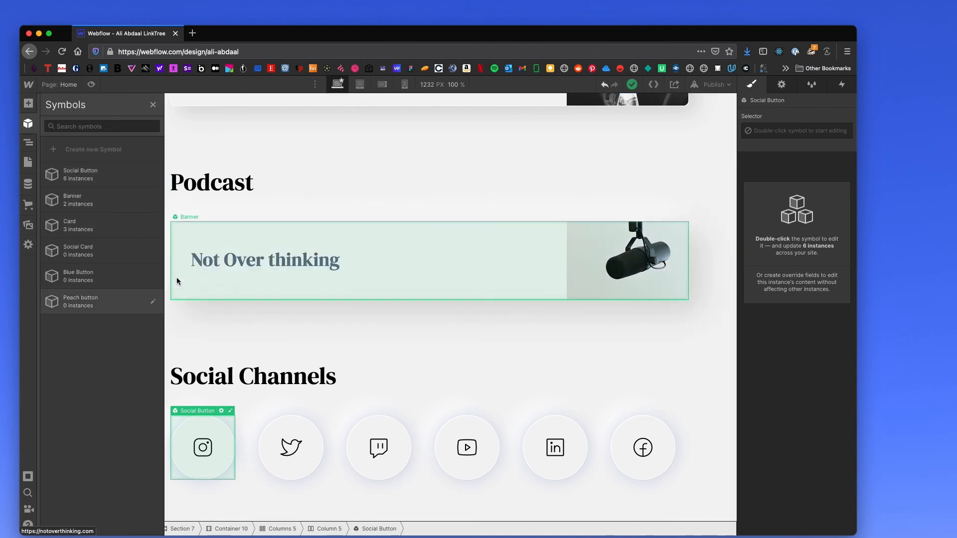
double_click(204, 427)
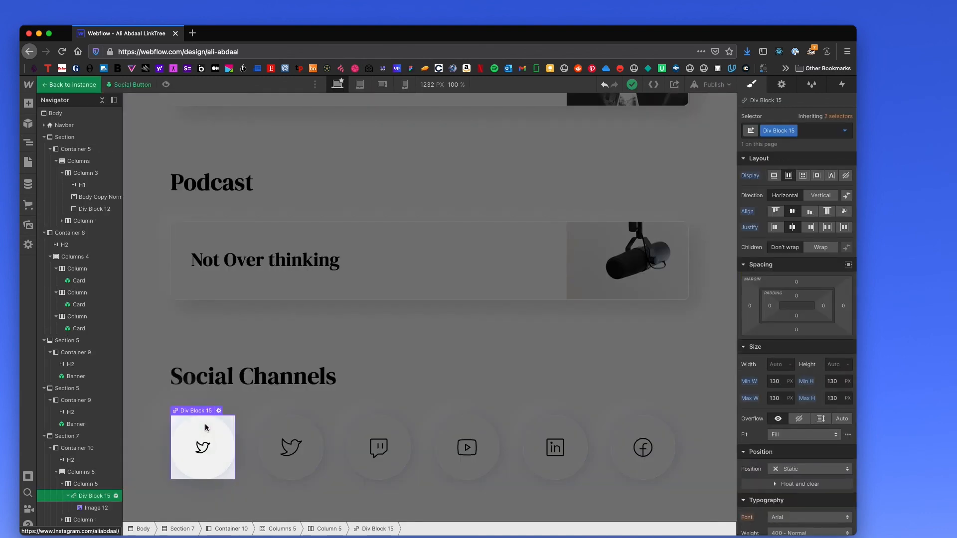
scroll(797, 379, "down", 10)
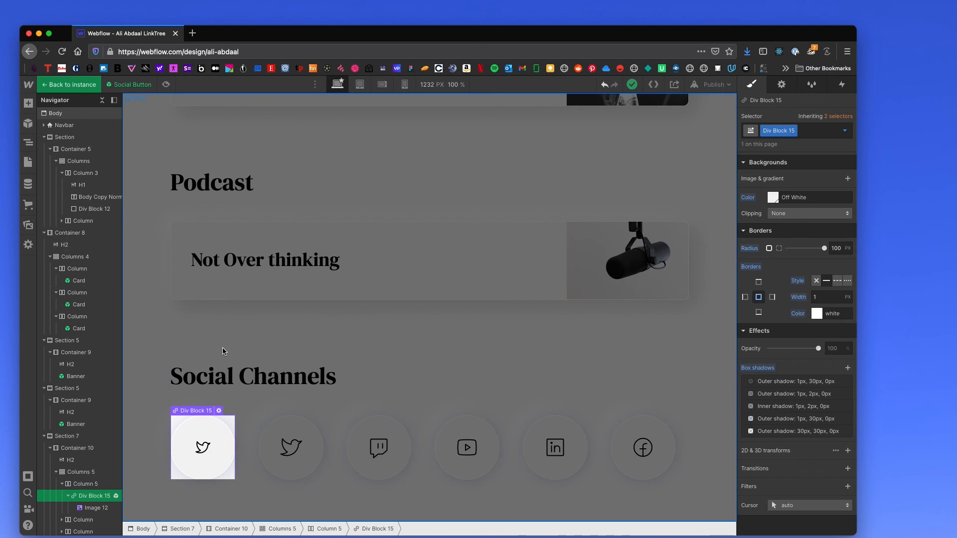
double_click(172, 338)
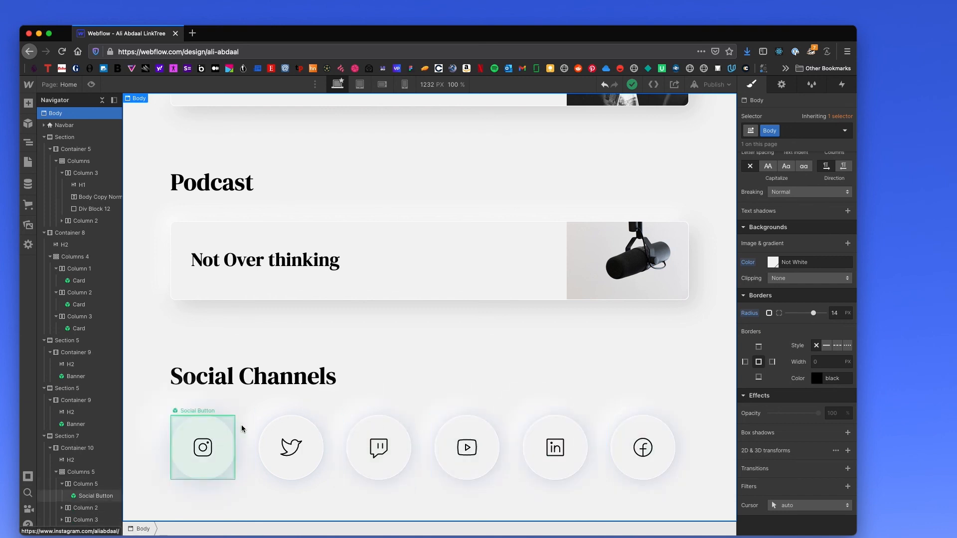
Step: Examine the finished page's footer container and look back over the sections up to Productivity Courses
scroll(533, 409, "down", 2)
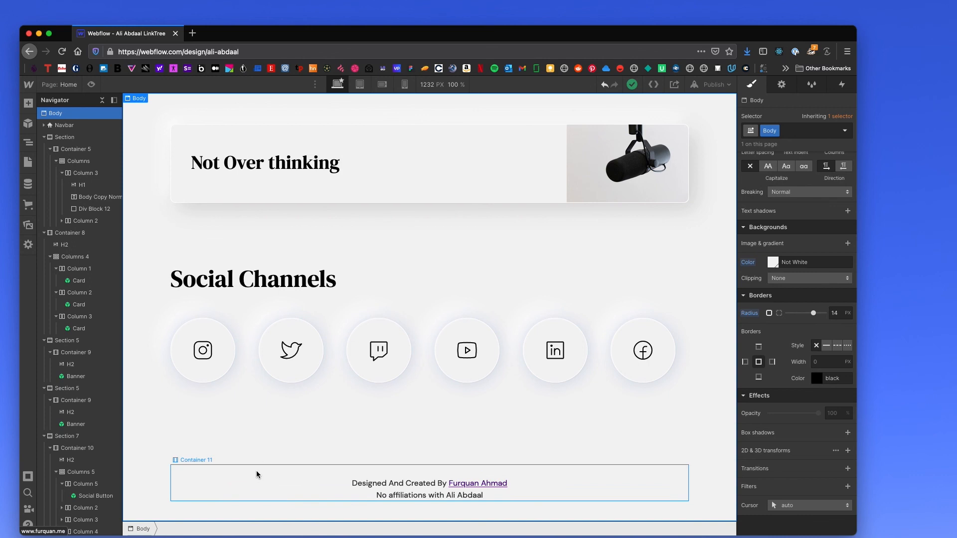
left_click(257, 475)
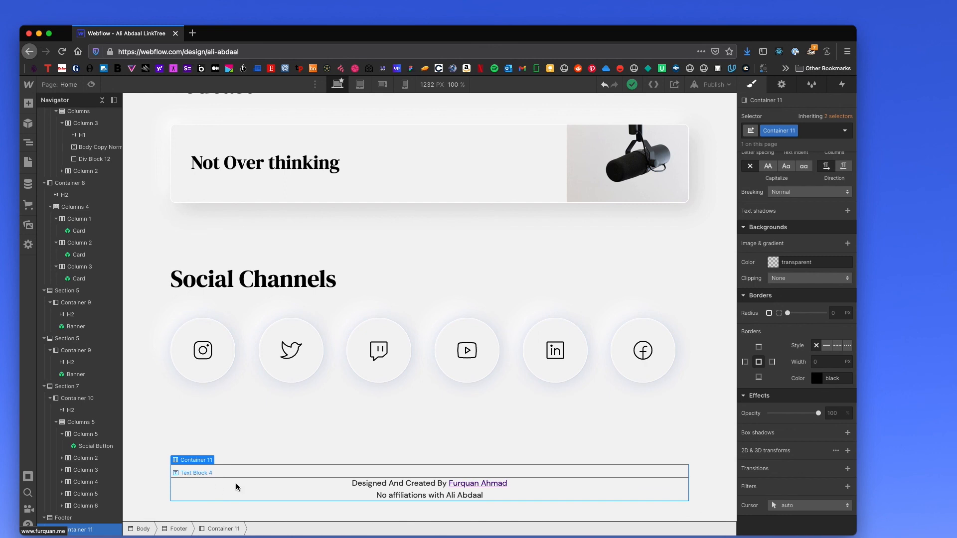
scroll(412, 436, "up", 3)
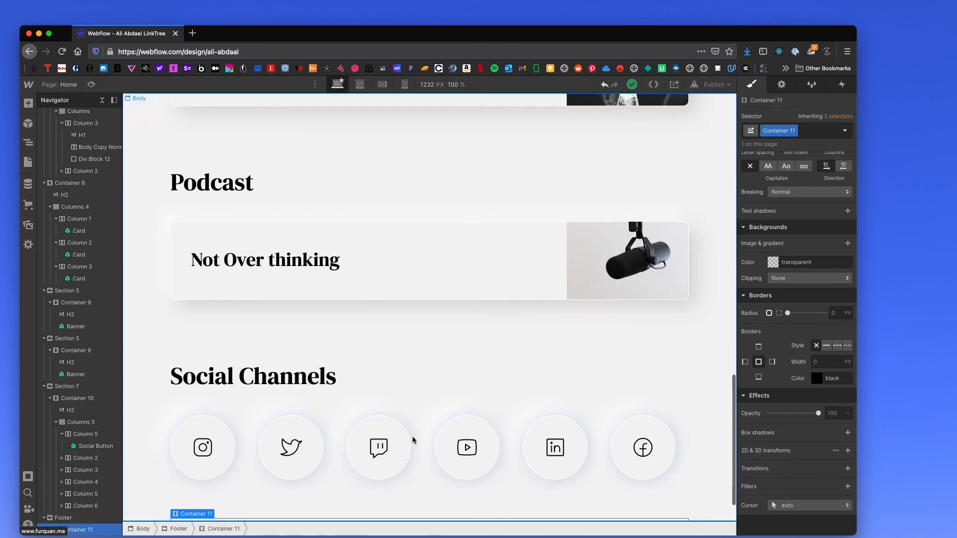
scroll(411, 436, "up", 5)
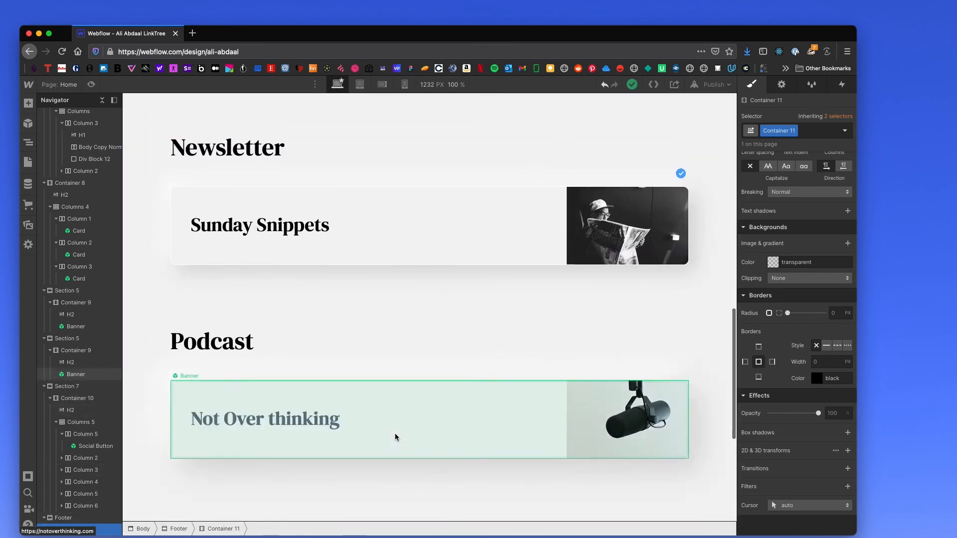
scroll(383, 240, "up", 10)
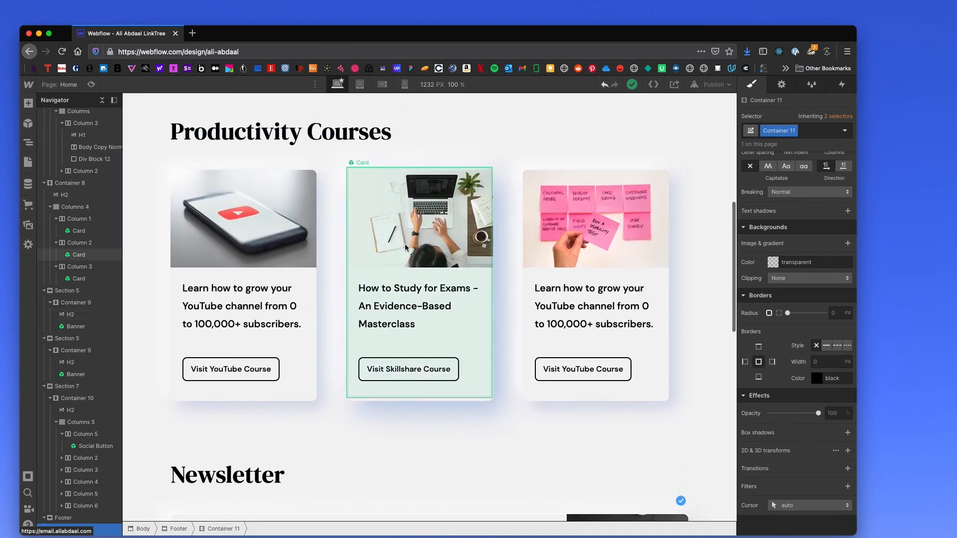
Step: Look over the finished desktop page from the hero section through the Social Channels and footer
scroll(420, 247, "up", 3)
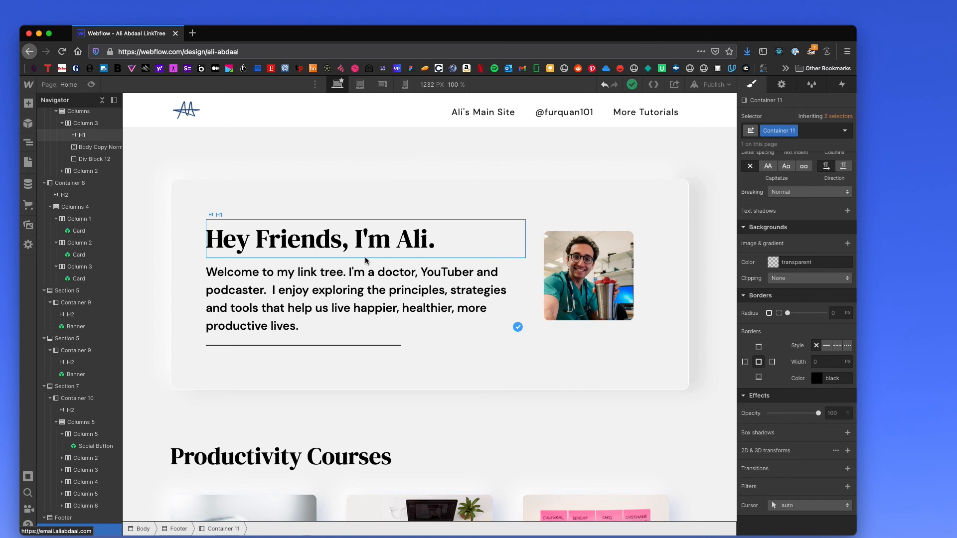
scroll(365, 256, "down", 20)
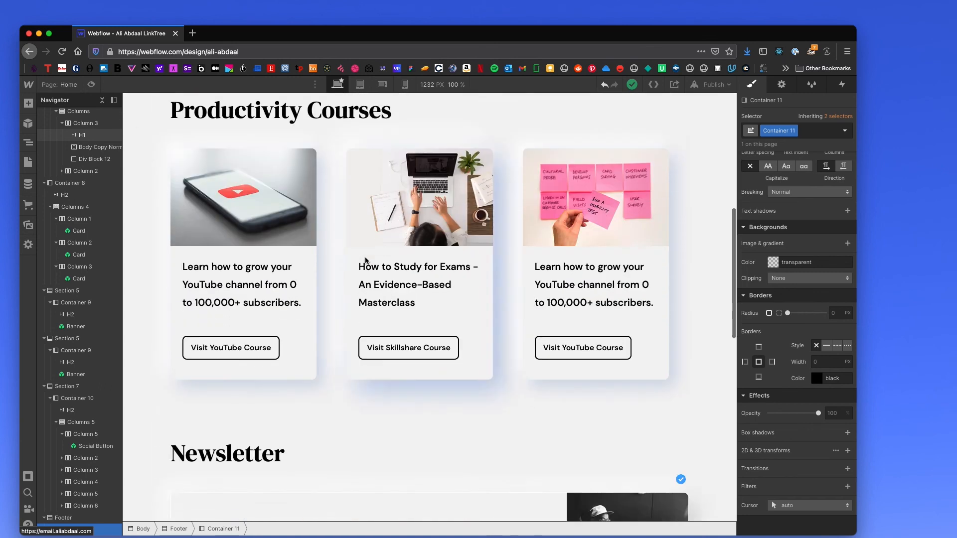
scroll(365, 256, "up", 10)
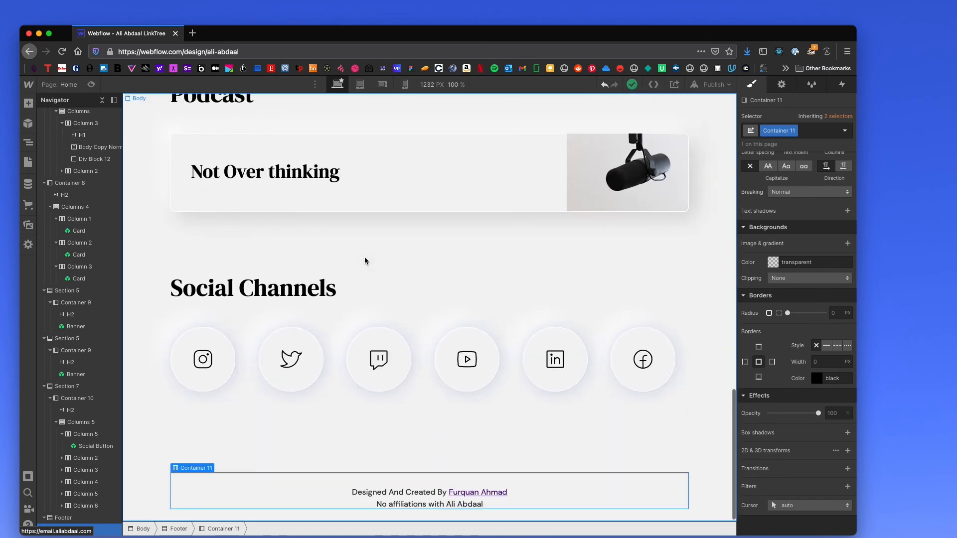
scroll(365, 258, "up", 10)
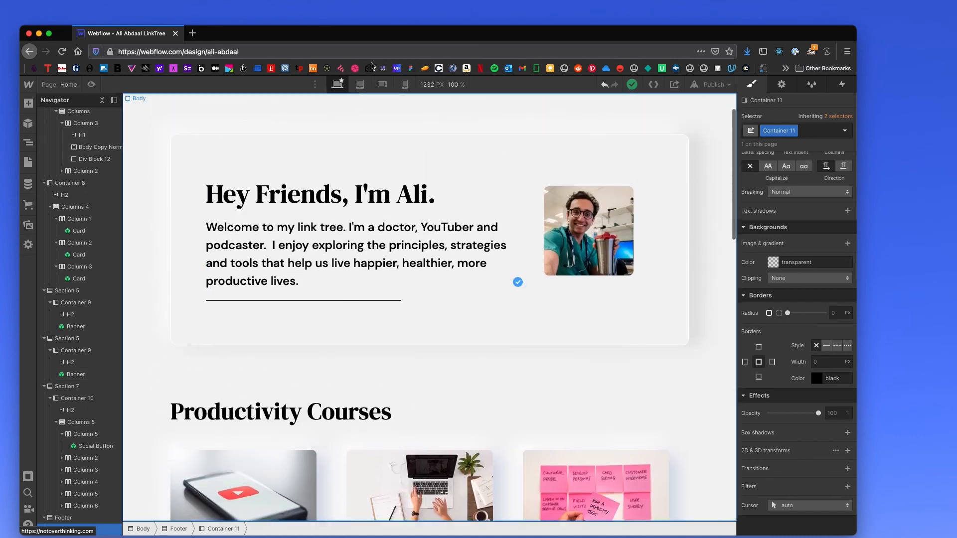
Step: Examine the hero and Productivity Courses sections in the portrait mobile view, and return to the desktop view
left_click(405, 87)
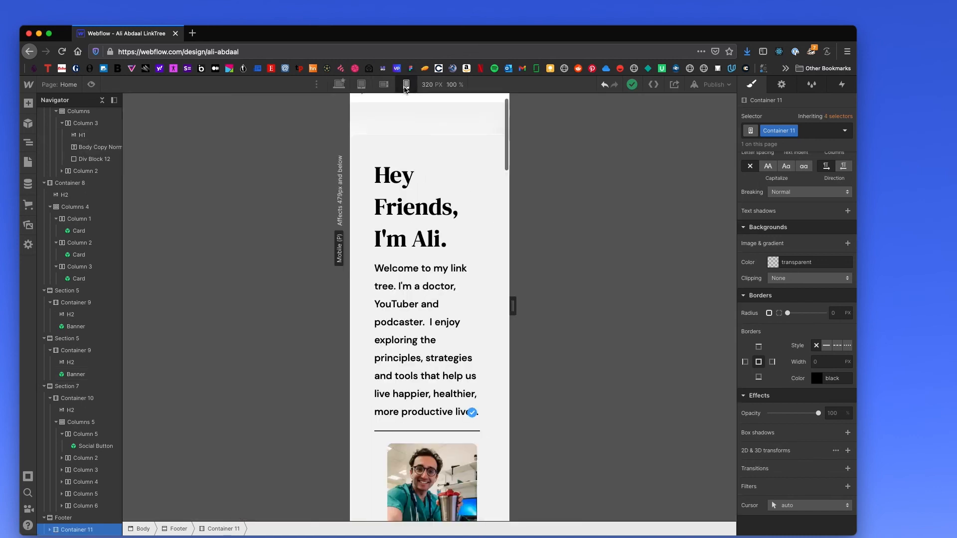
scroll(443, 130, "down", 3)
scroll(442, 130, "down", 5)
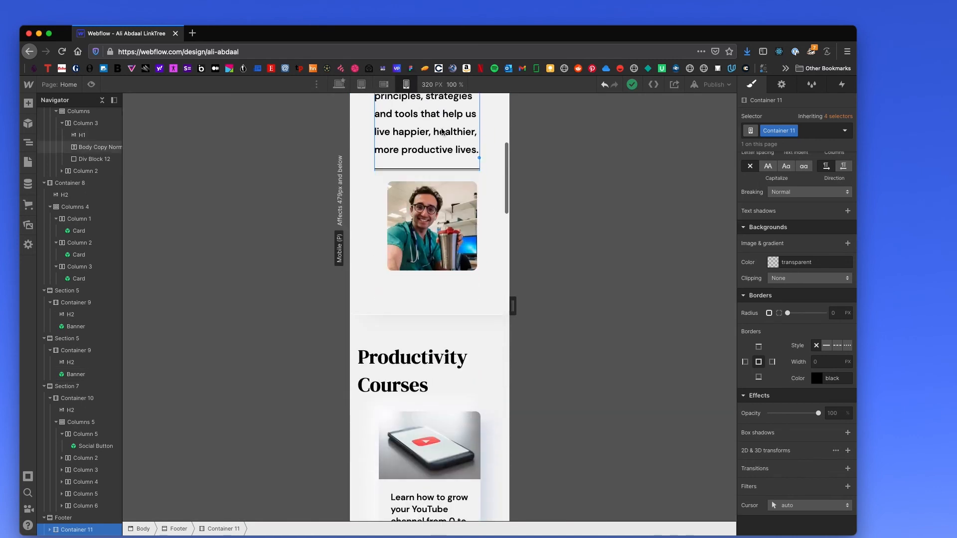
scroll(442, 131, "up", 9)
left_click(339, 84)
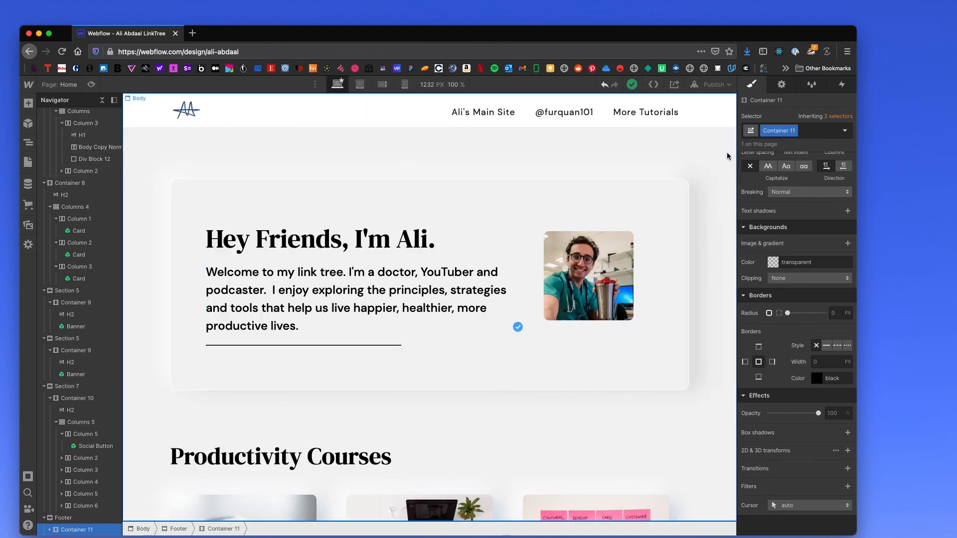
scroll(719, 158, "down", 6)
scroll(722, 159, "down", 8)
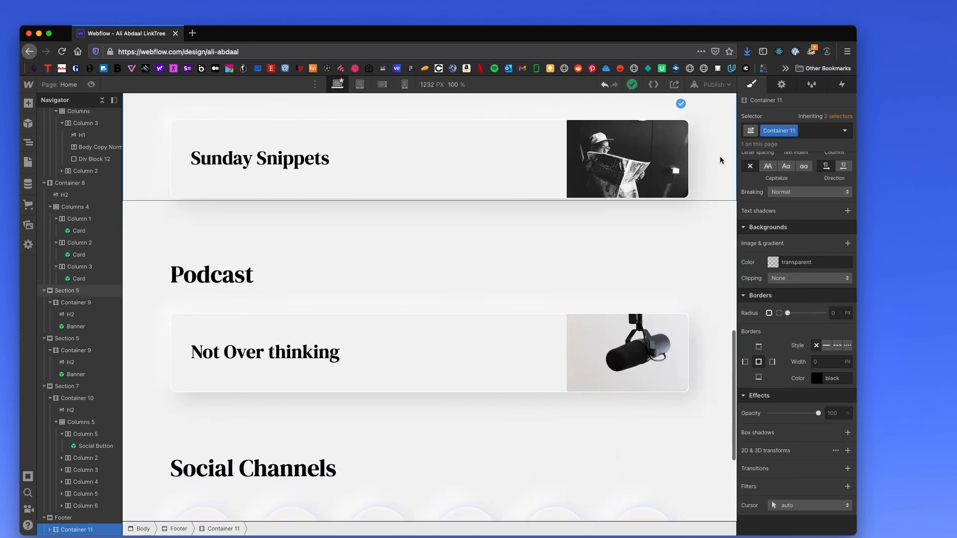
scroll(720, 159, "up", 14)
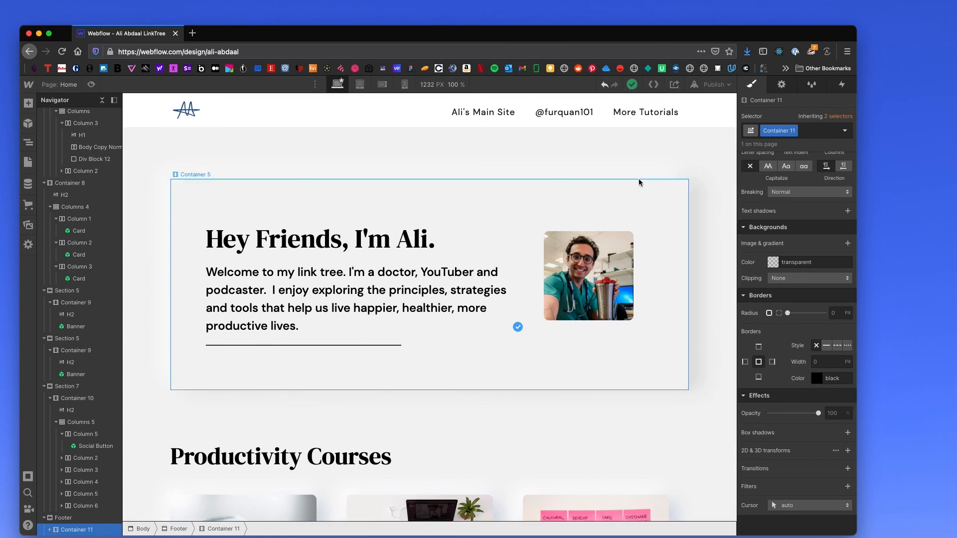
scroll(639, 179, "down", 5)
scroll(639, 183, "down", 12)
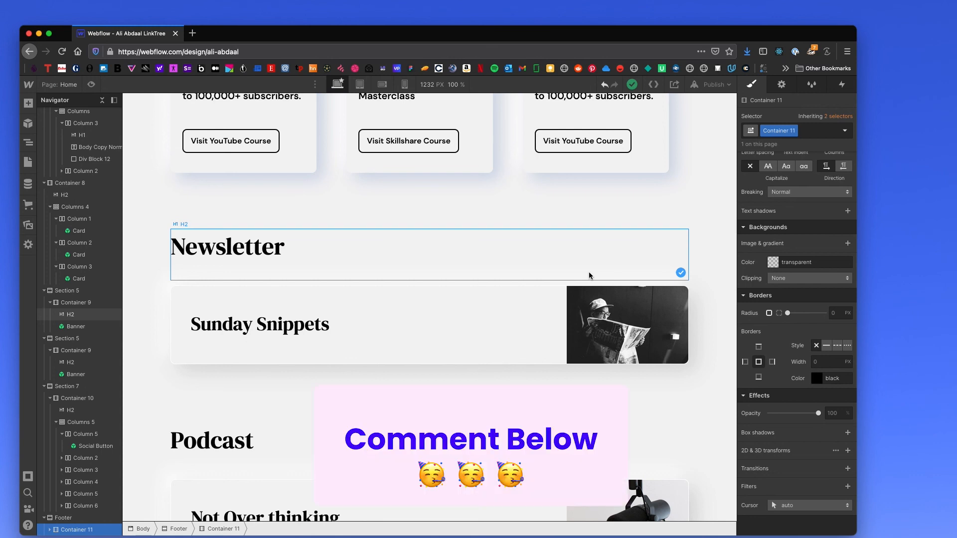
scroll(589, 275, "down", 2)
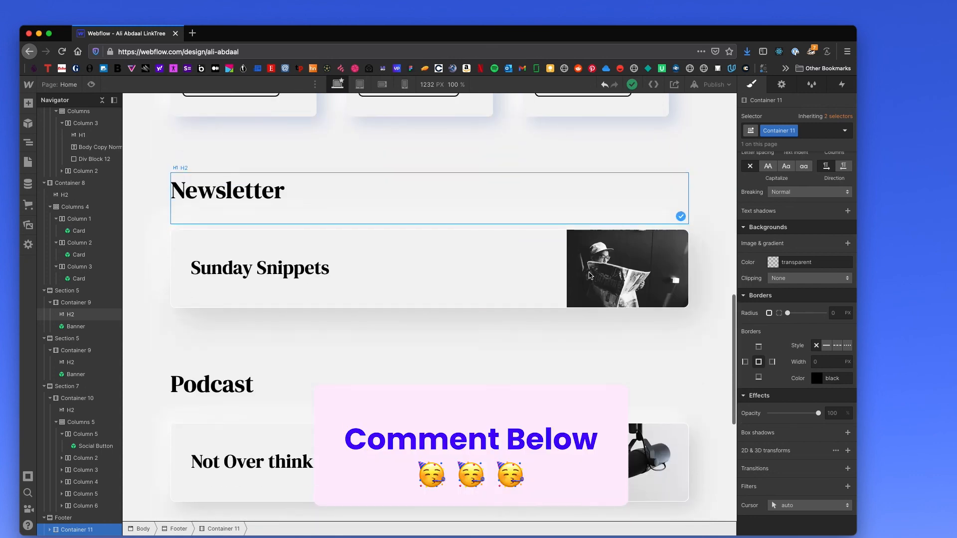